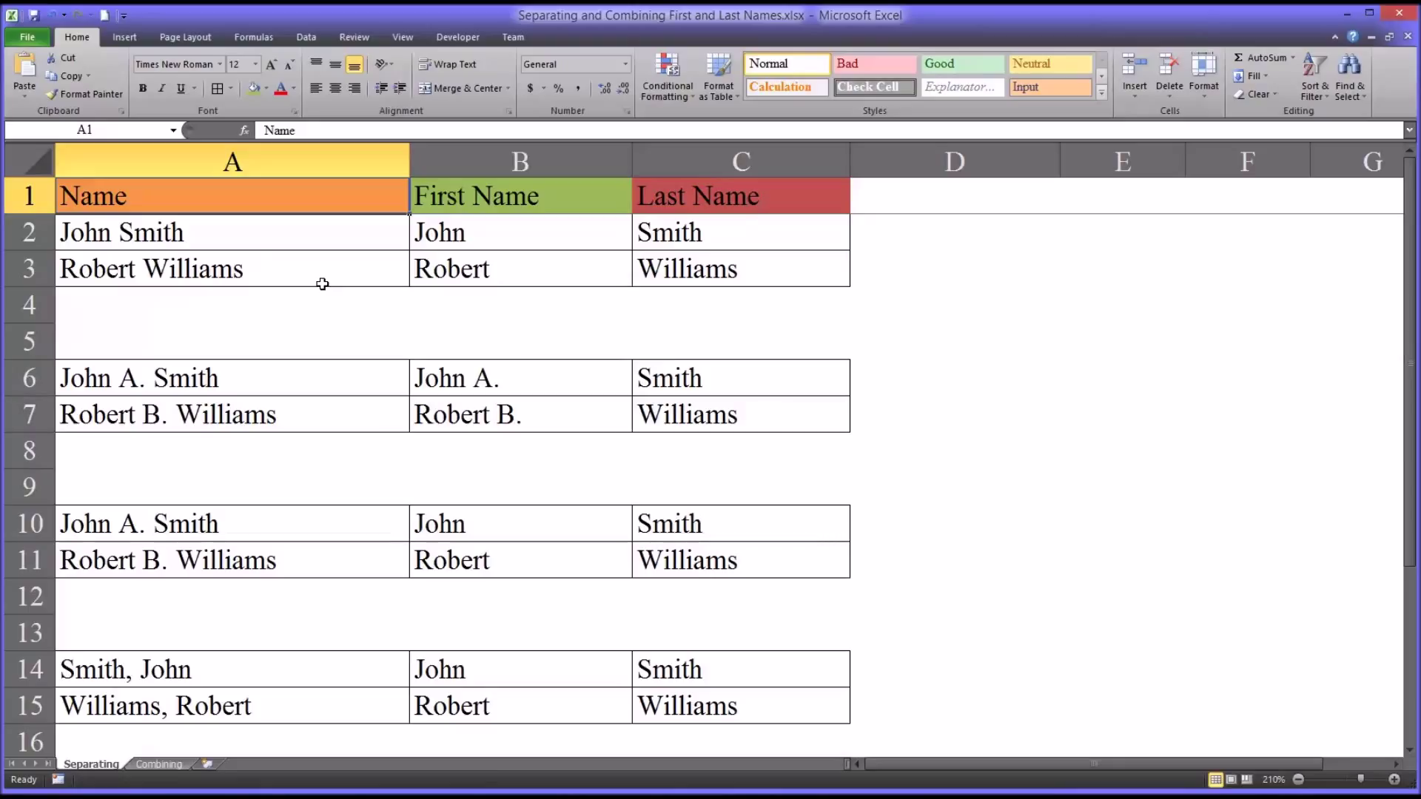
Inspect the full name in A2 and its first- and last-name formulas in B2 and C2
left_click(245, 244)
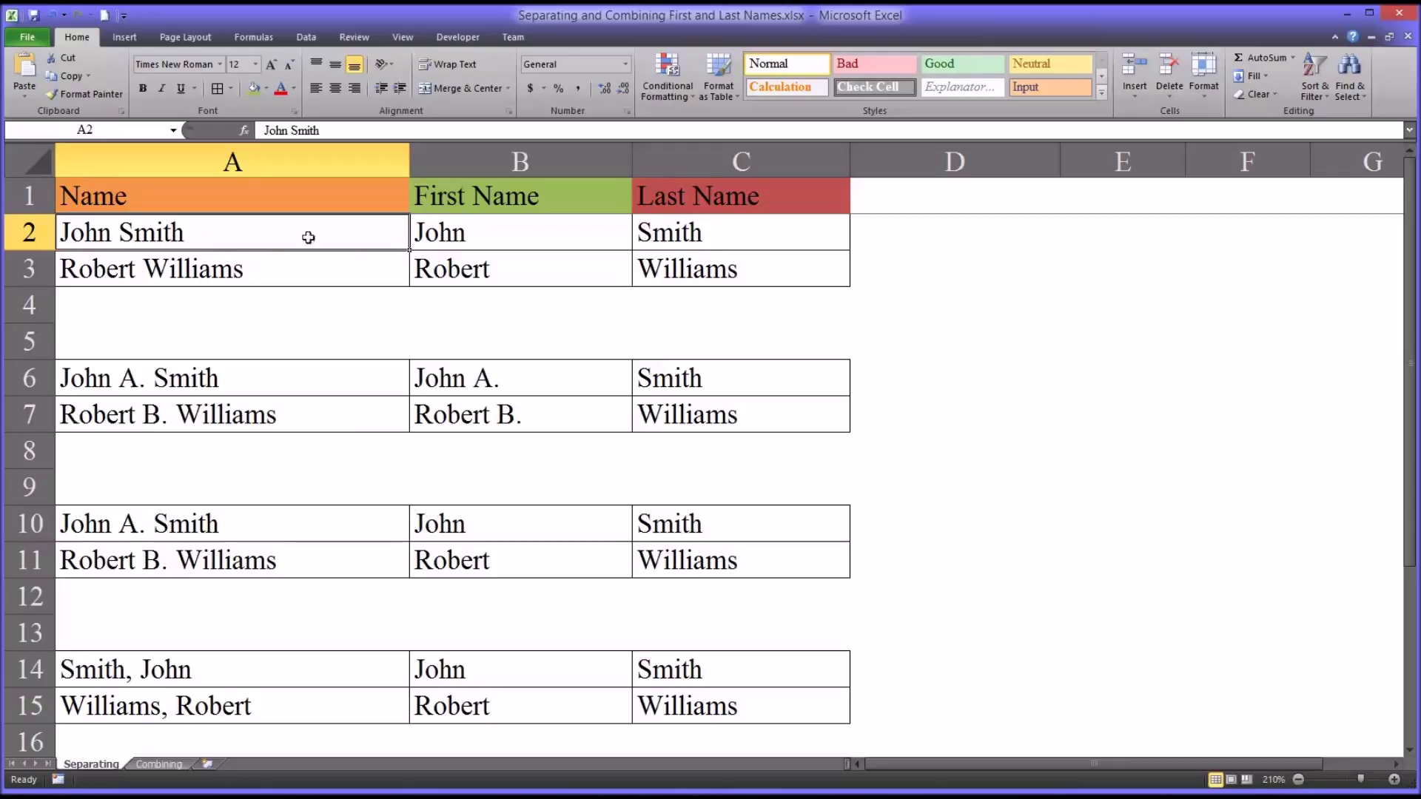
left_click(494, 233)
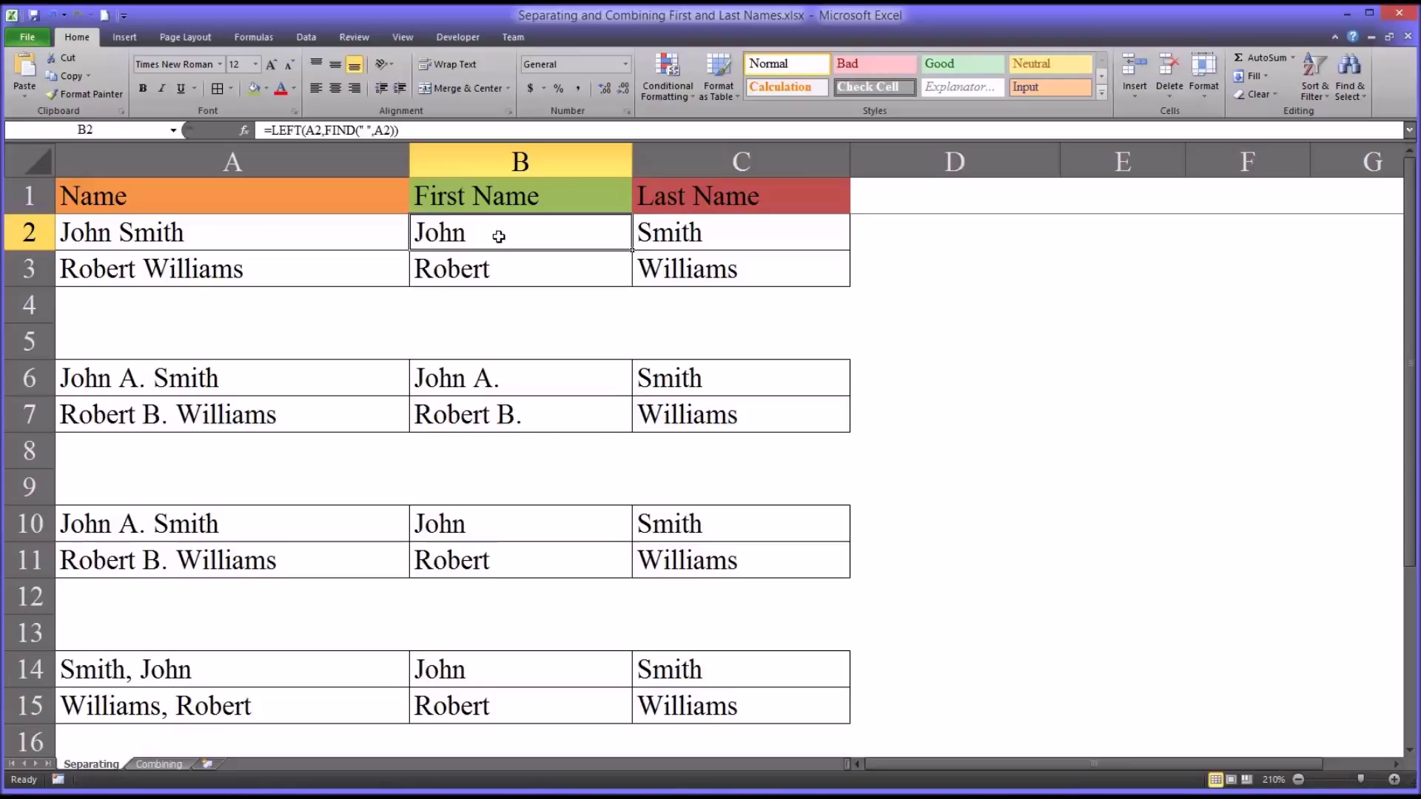
left_click(661, 239)
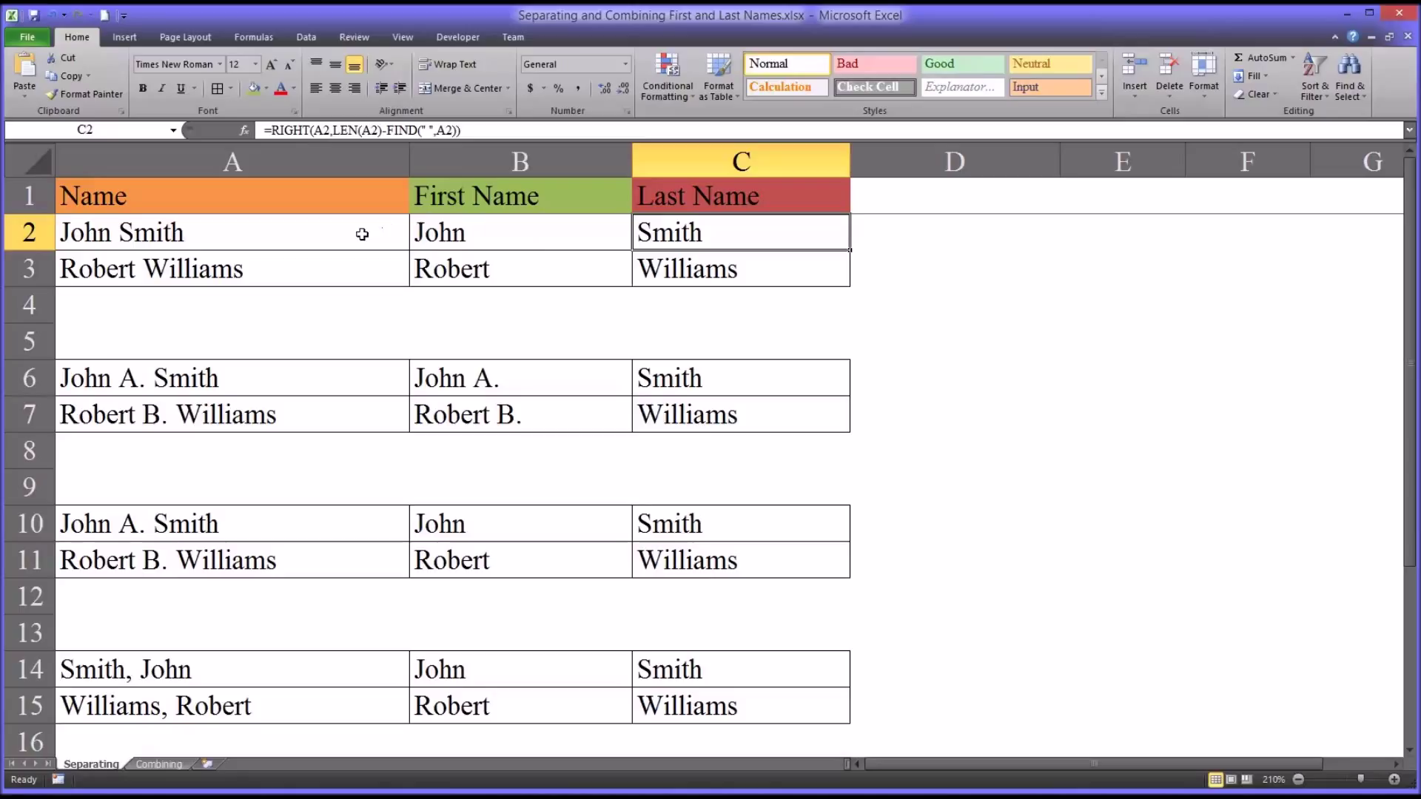
left_click(459, 235)
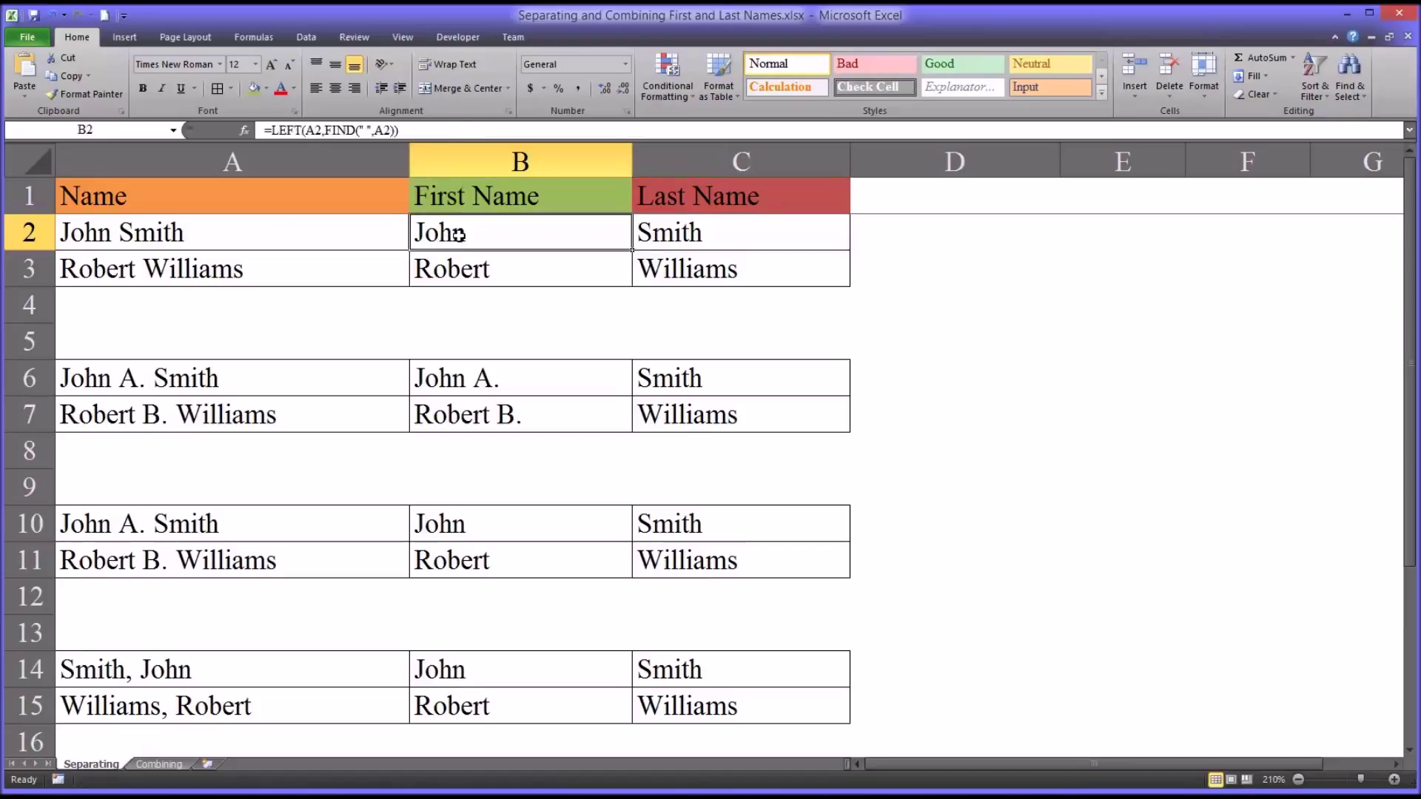
left_click(644, 238)
left_click(375, 235)
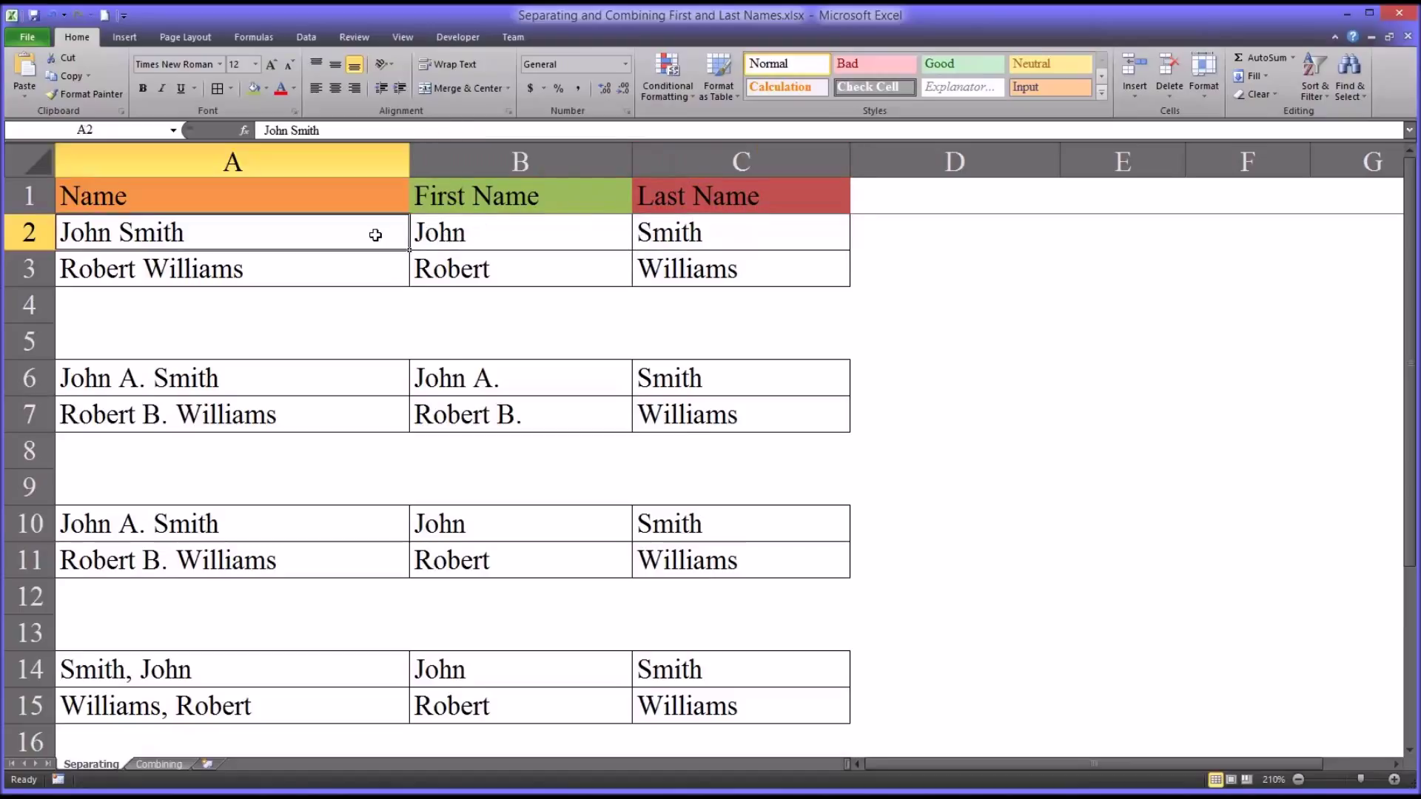
left_click(343, 195)
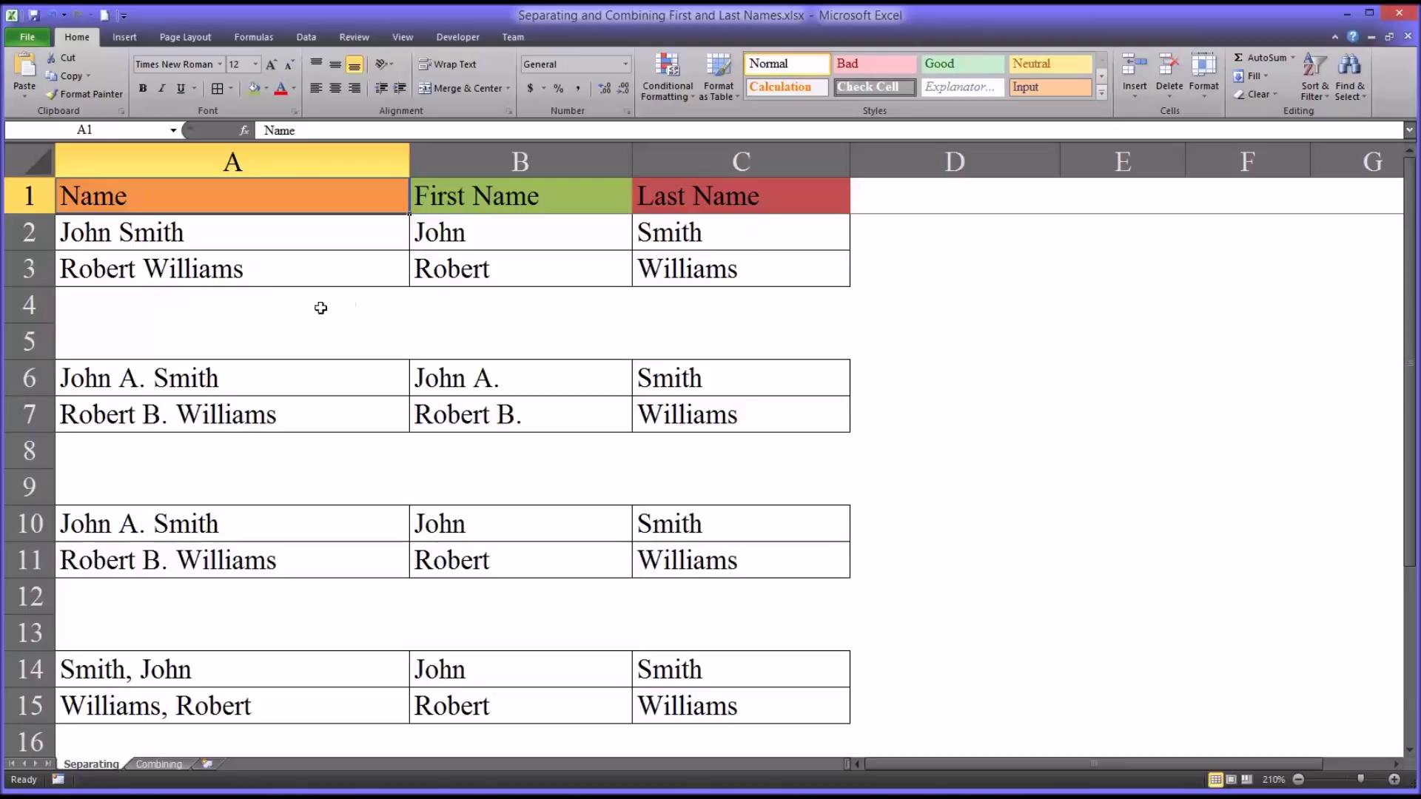
Review row 2's LEFT and RIGHT formulas, then the second name and its formulas in row 3
left_click(224, 246)
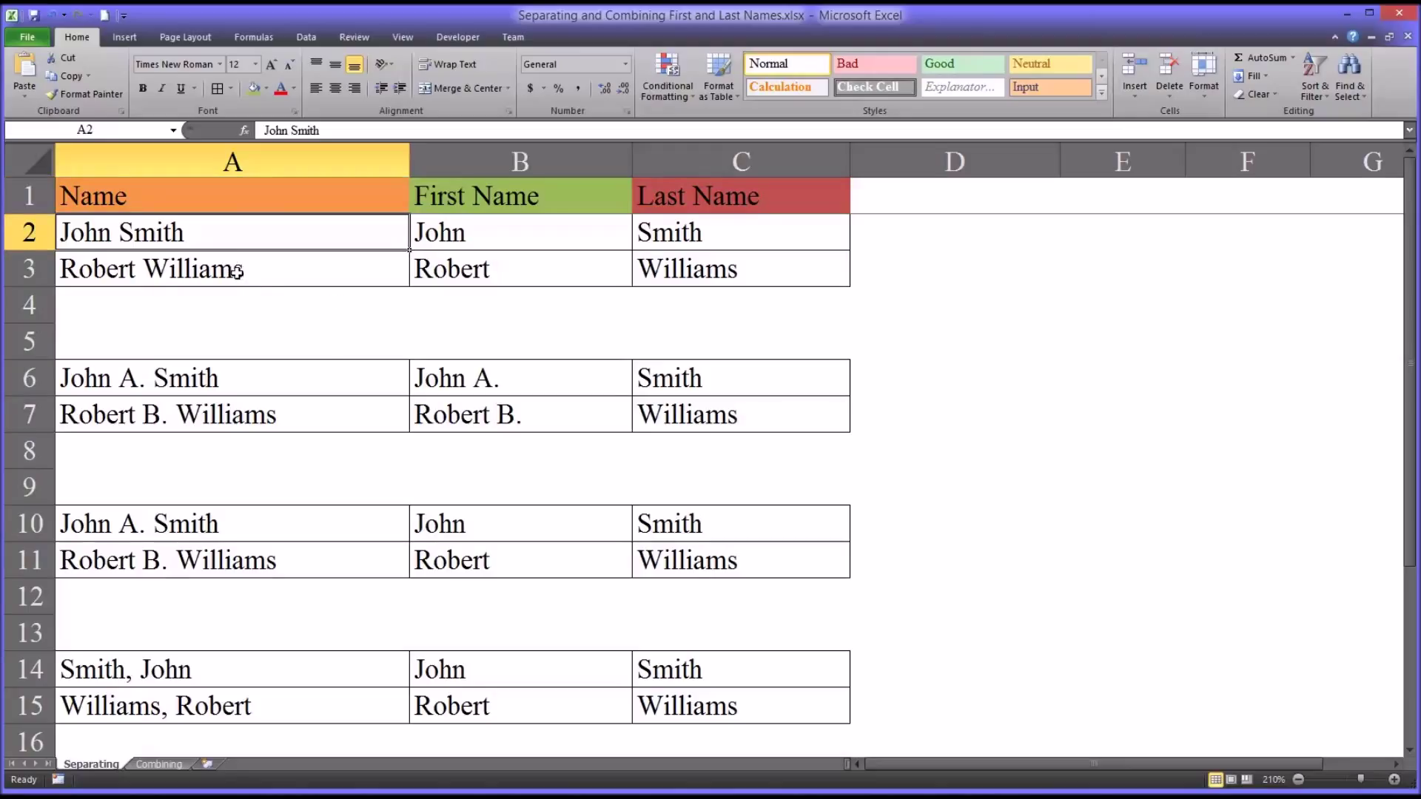
left_click(506, 240)
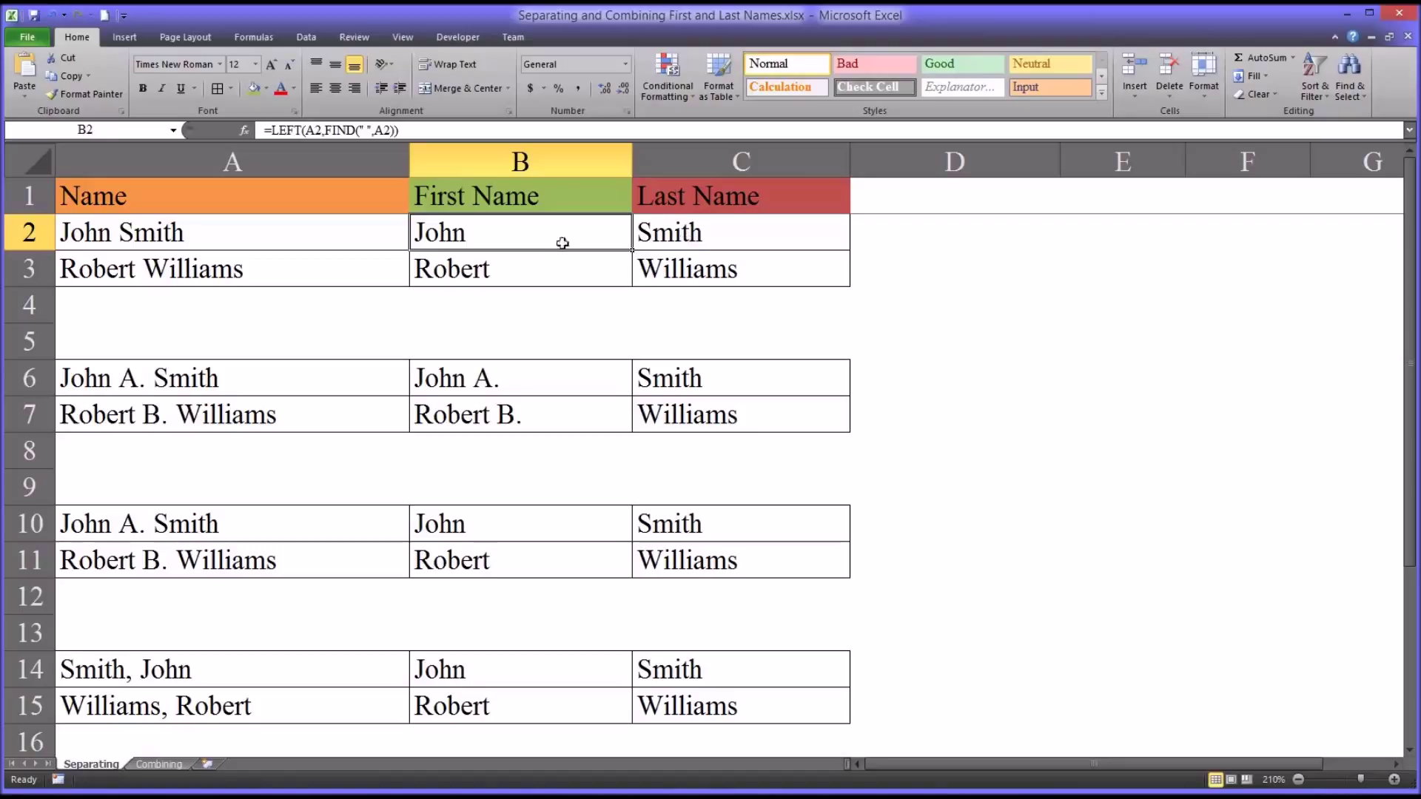
left_click(663, 238)
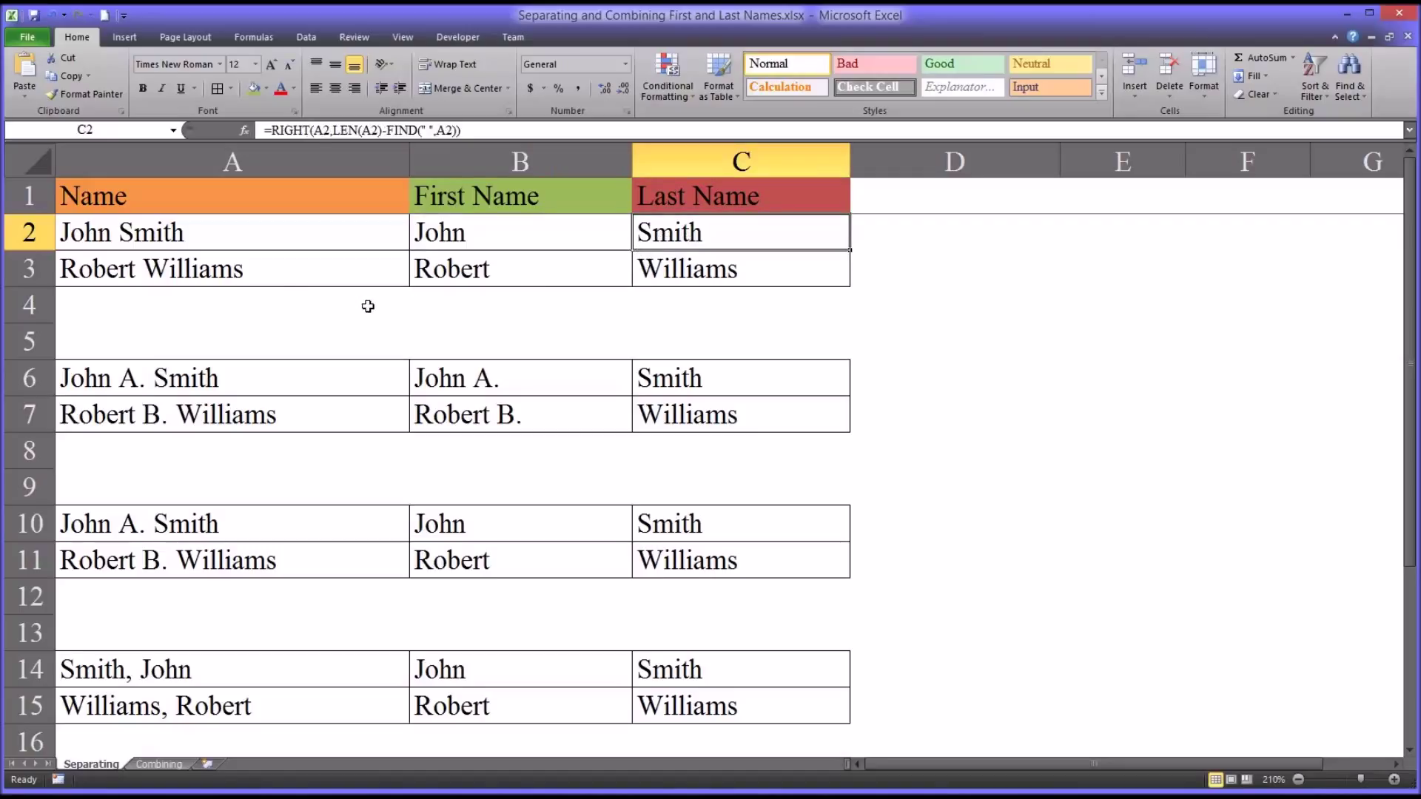
left_click(229, 274)
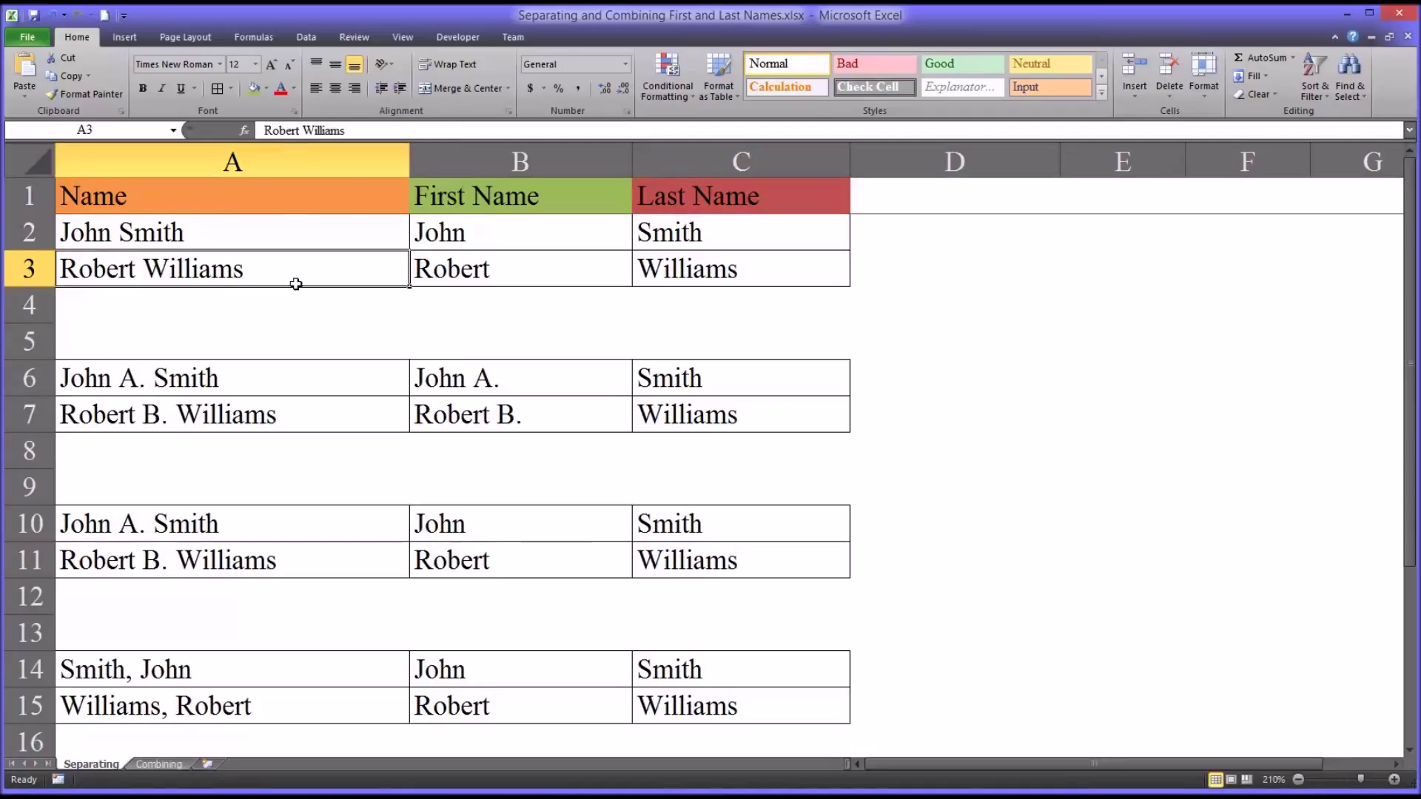
left_click(480, 279)
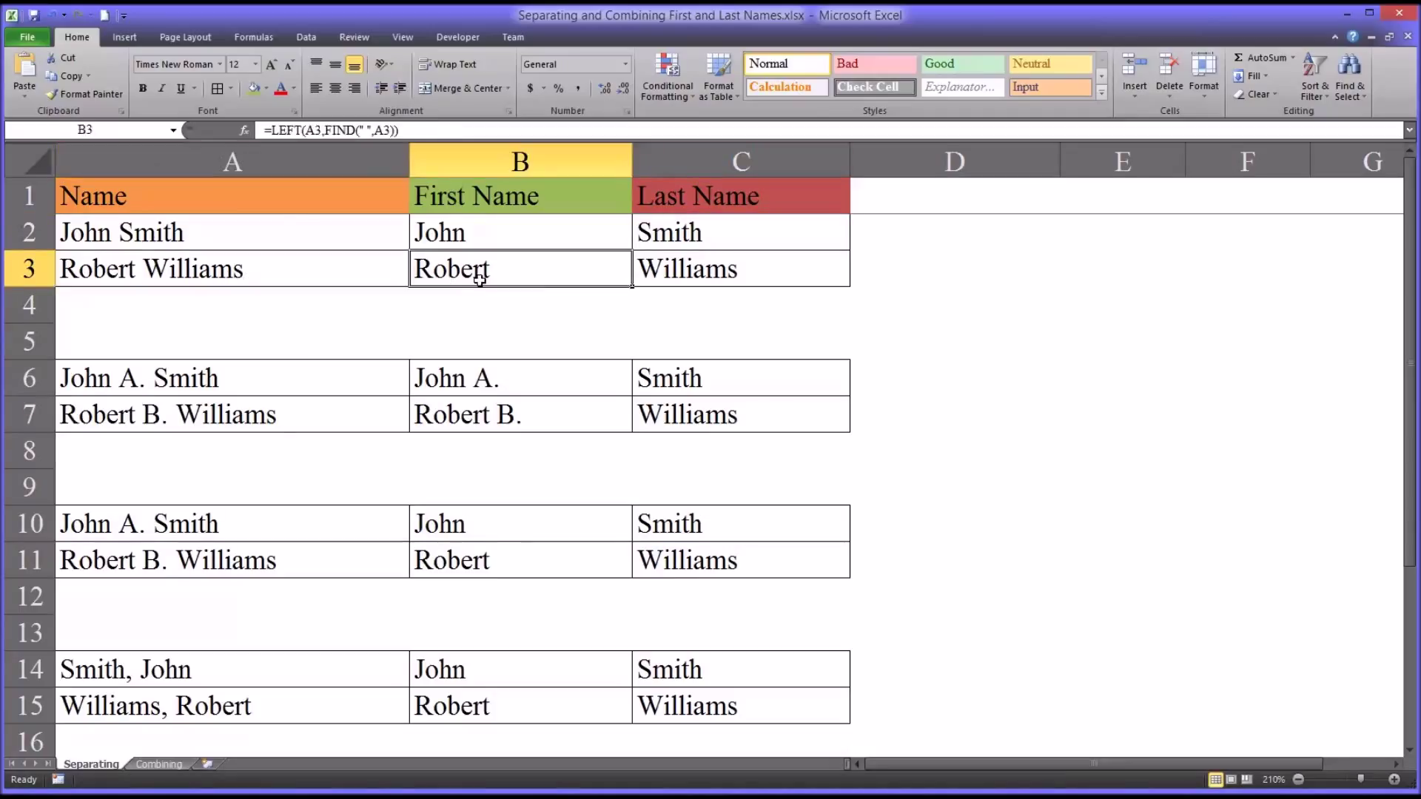
left_click(654, 269)
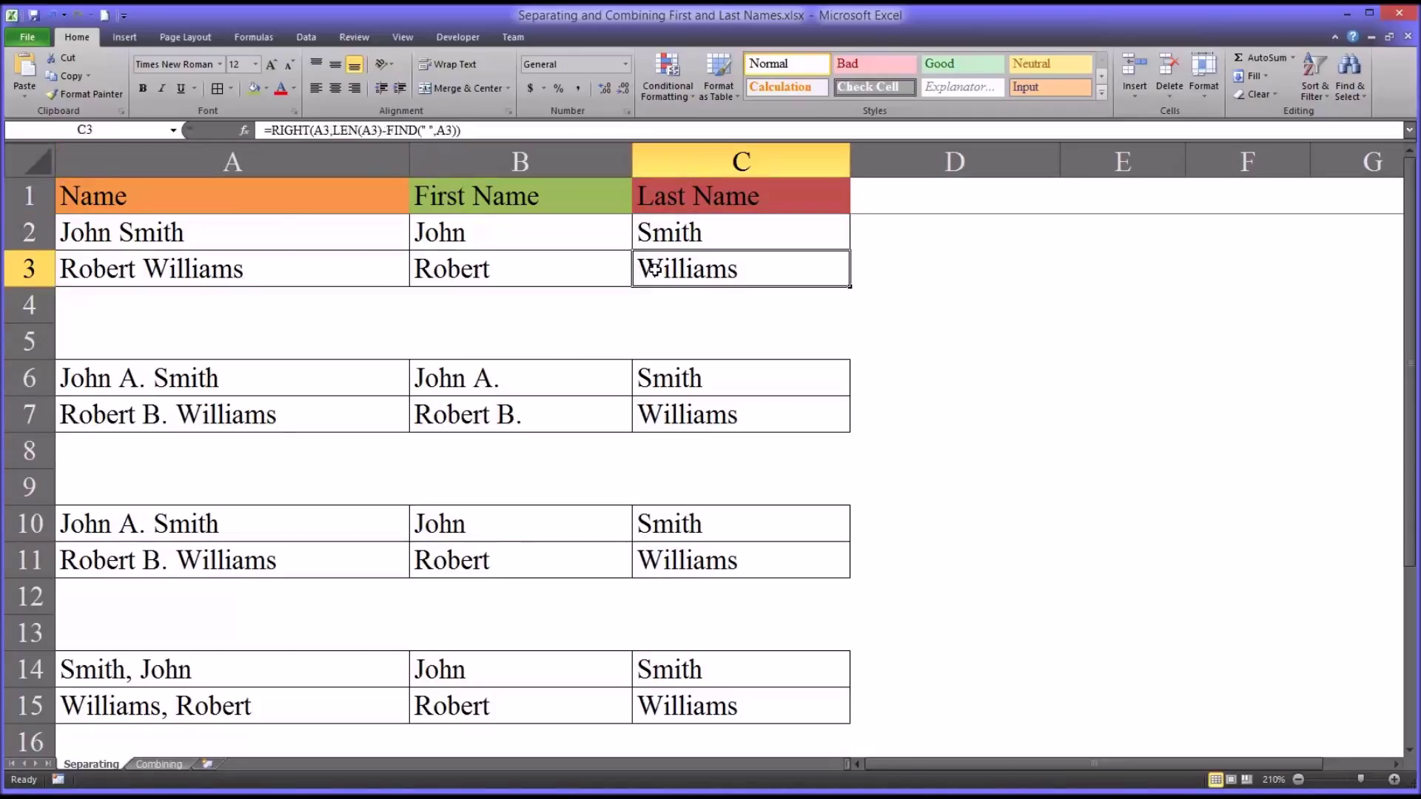
left_click(468, 277)
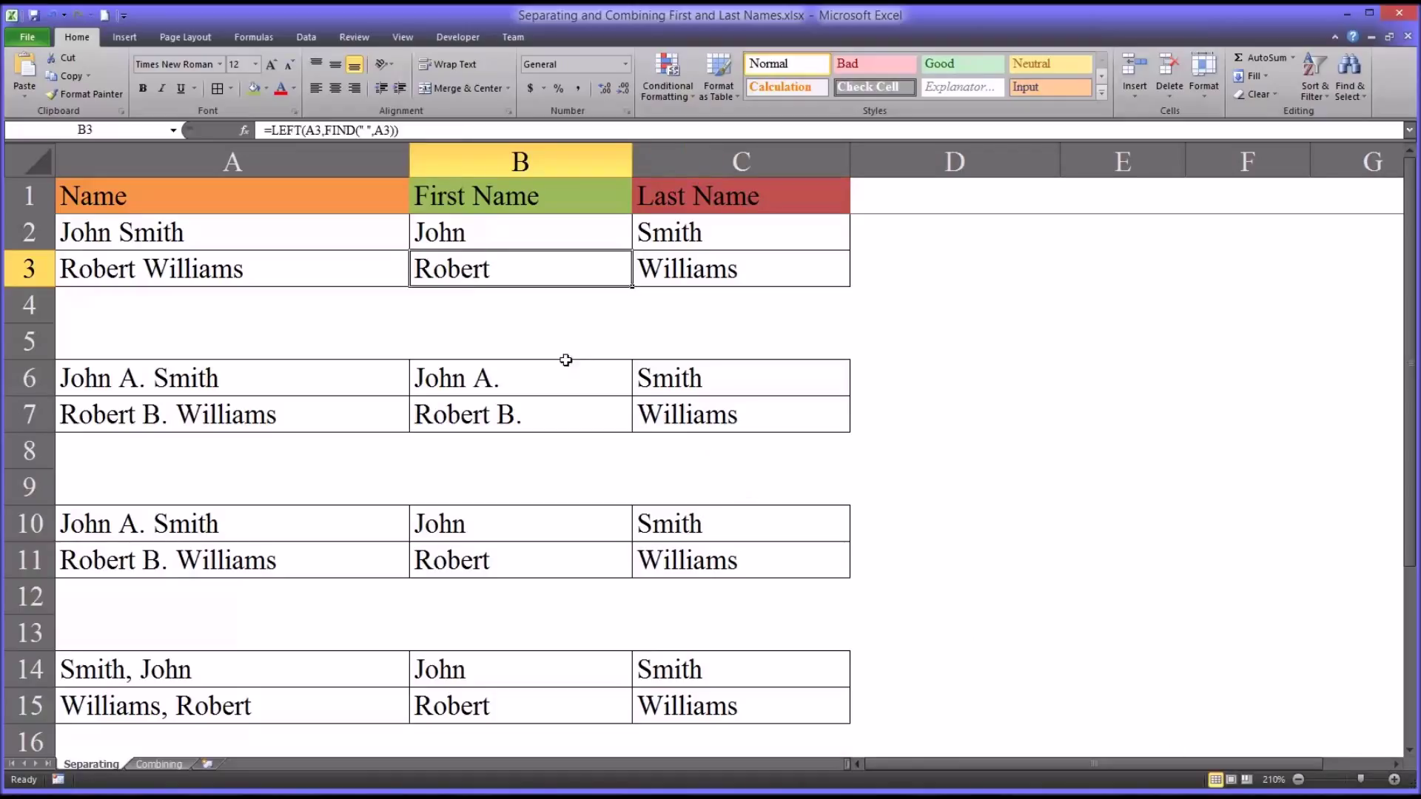
Enter 'Todd Grande' in A4 and begin a =LEFT( formula in B4
left_click(320, 304)
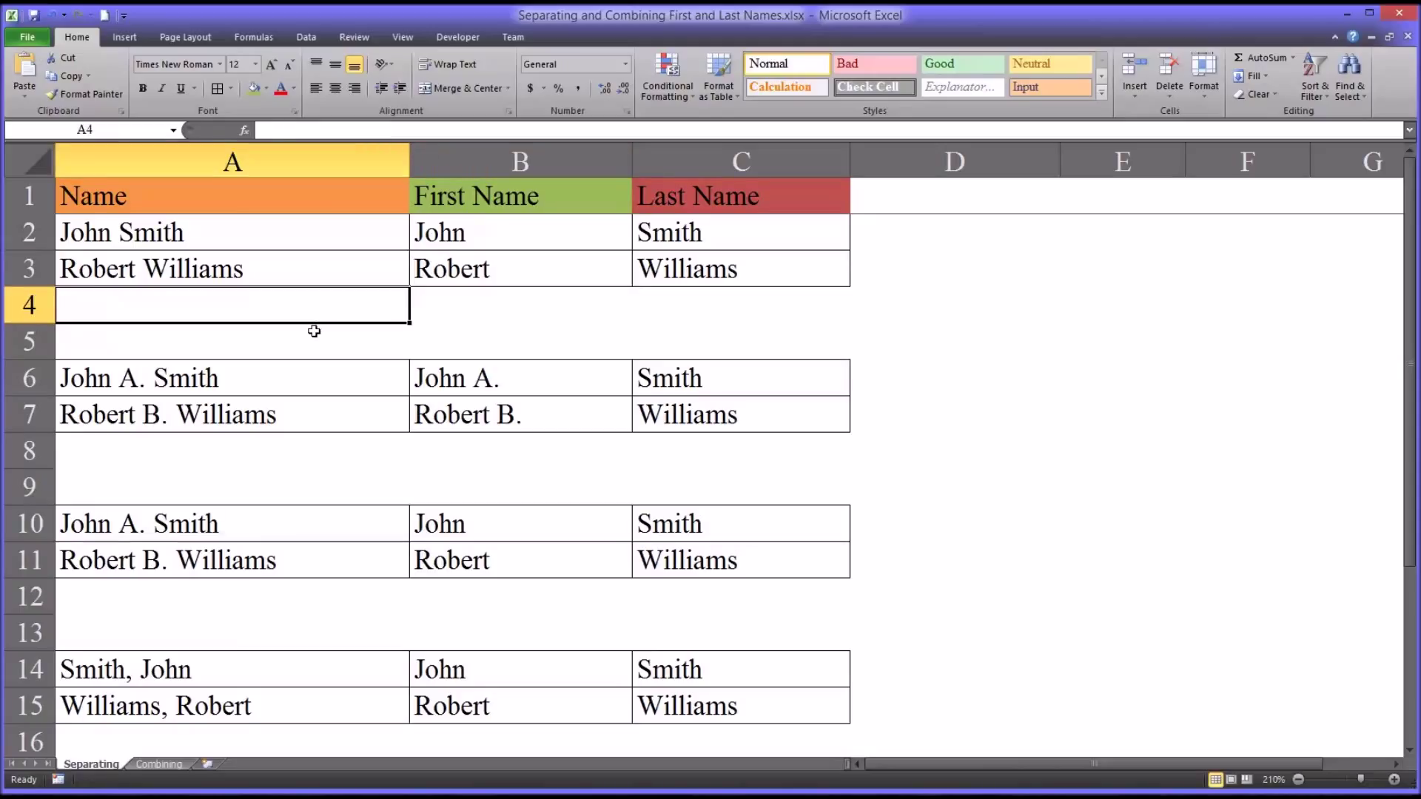
type("Todd Grande")
key("Tab")
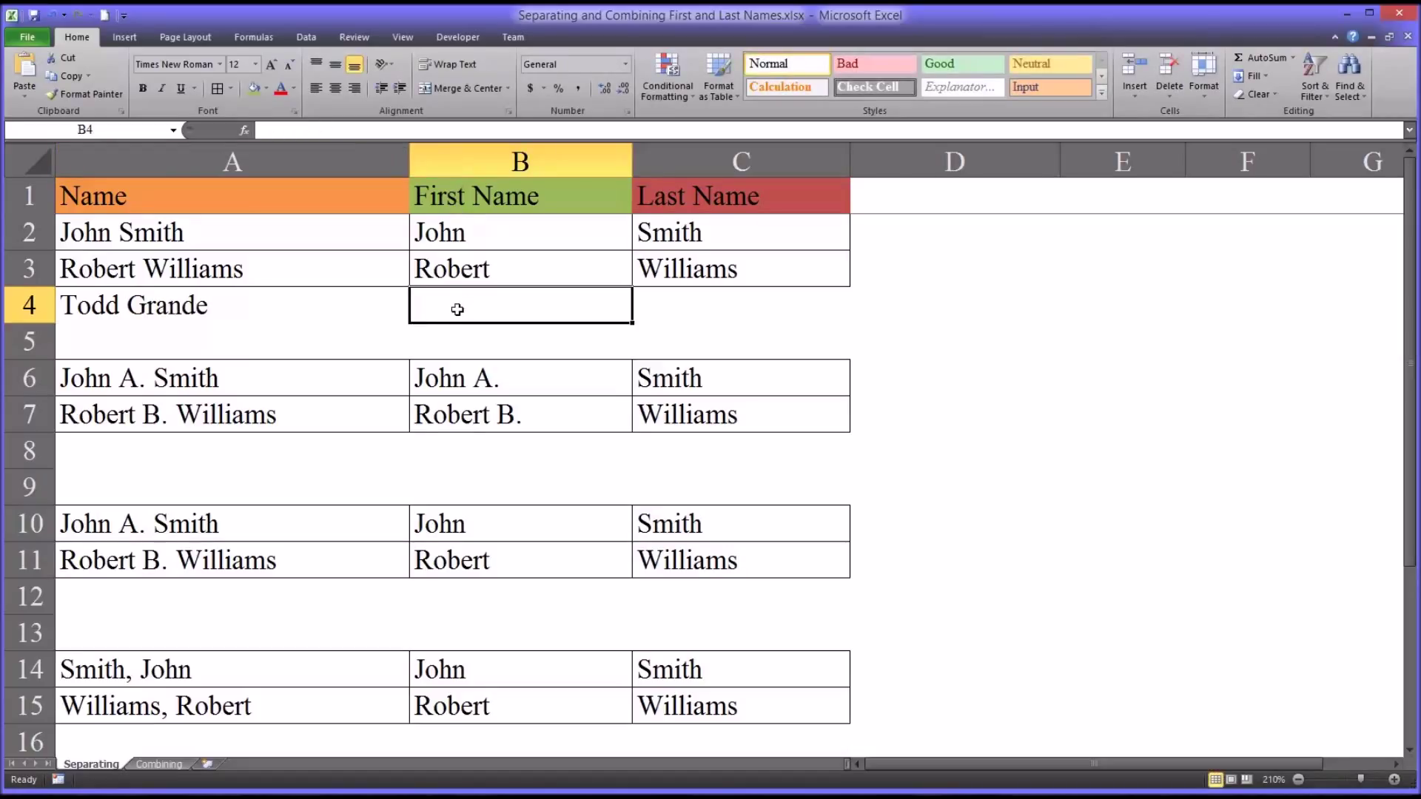
left_click(516, 272)
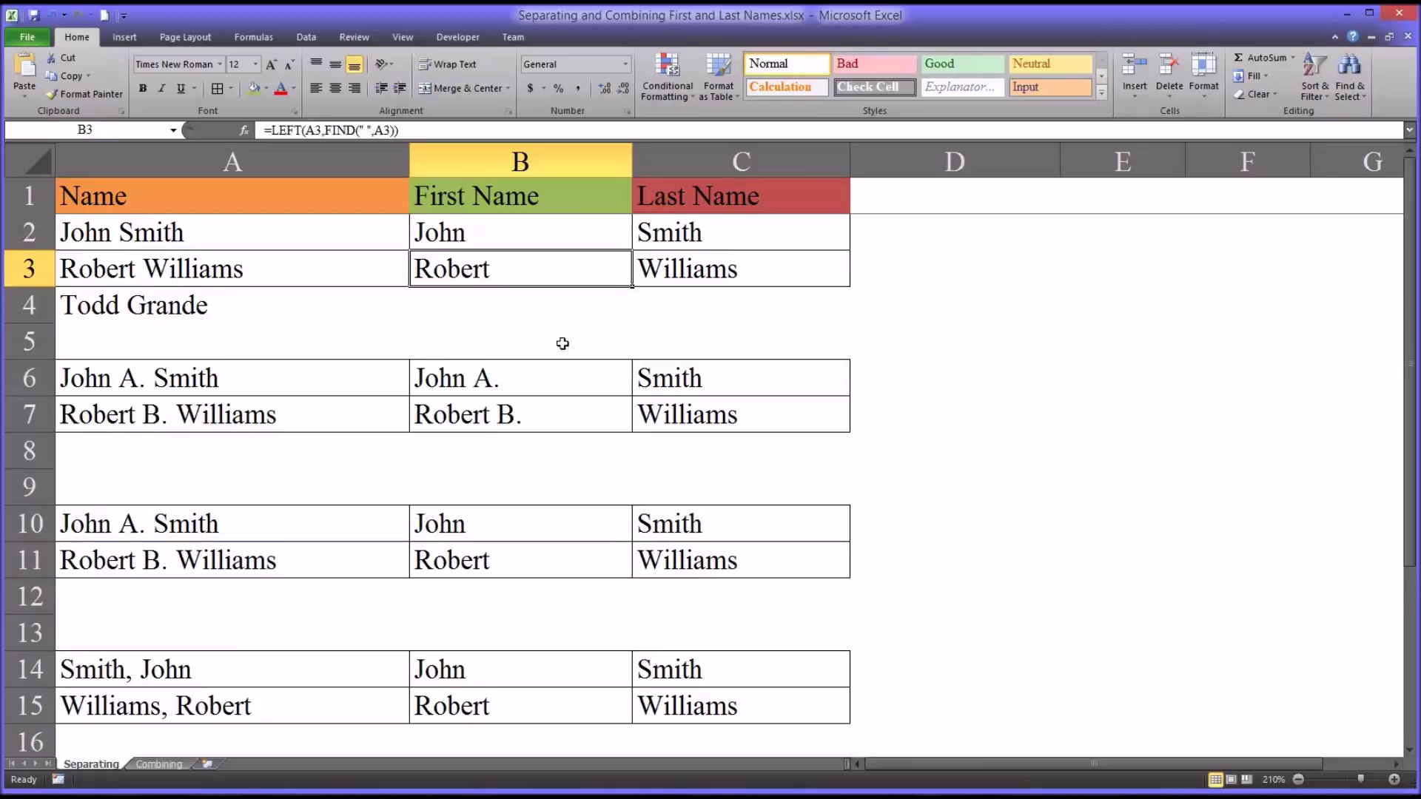
left_click(507, 310)
type("=")
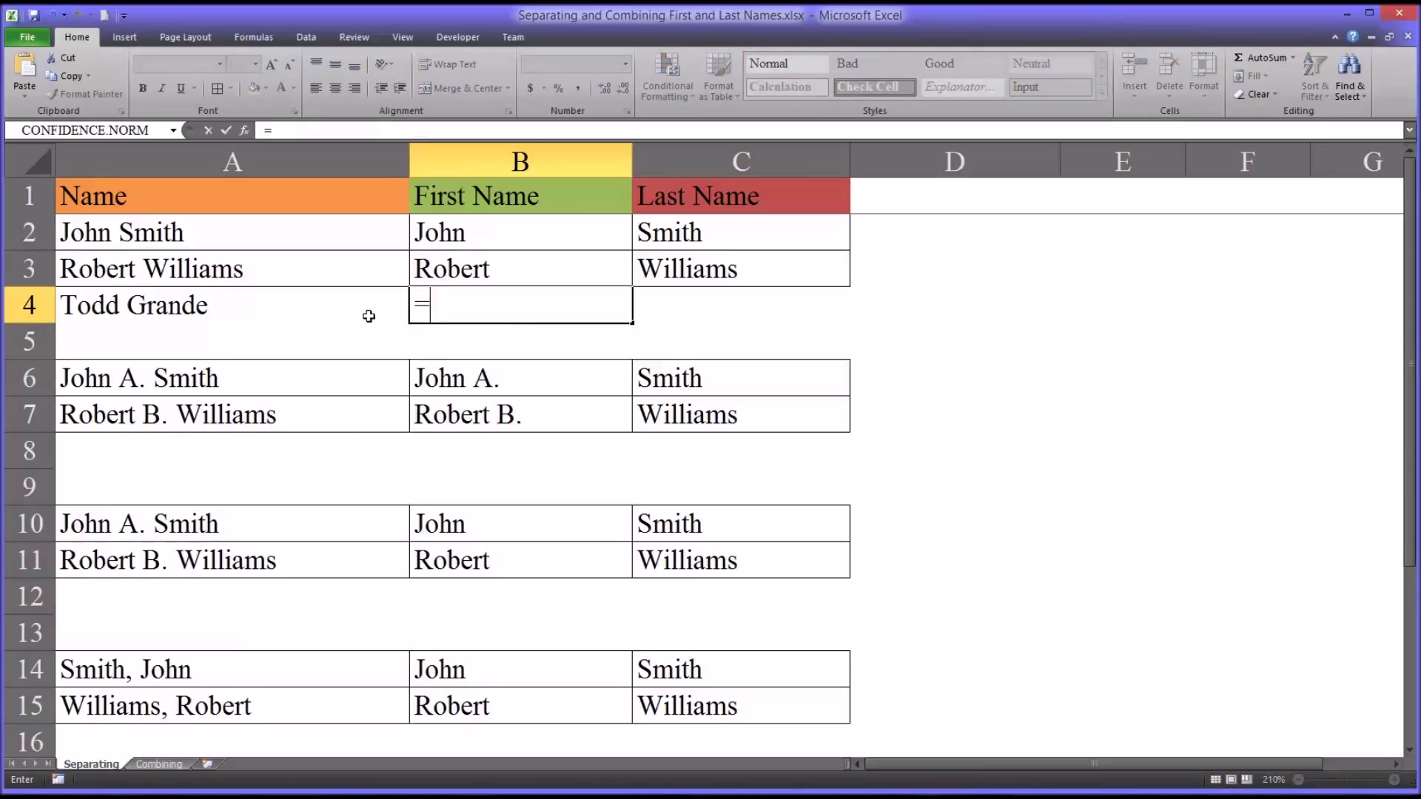
type("left(")
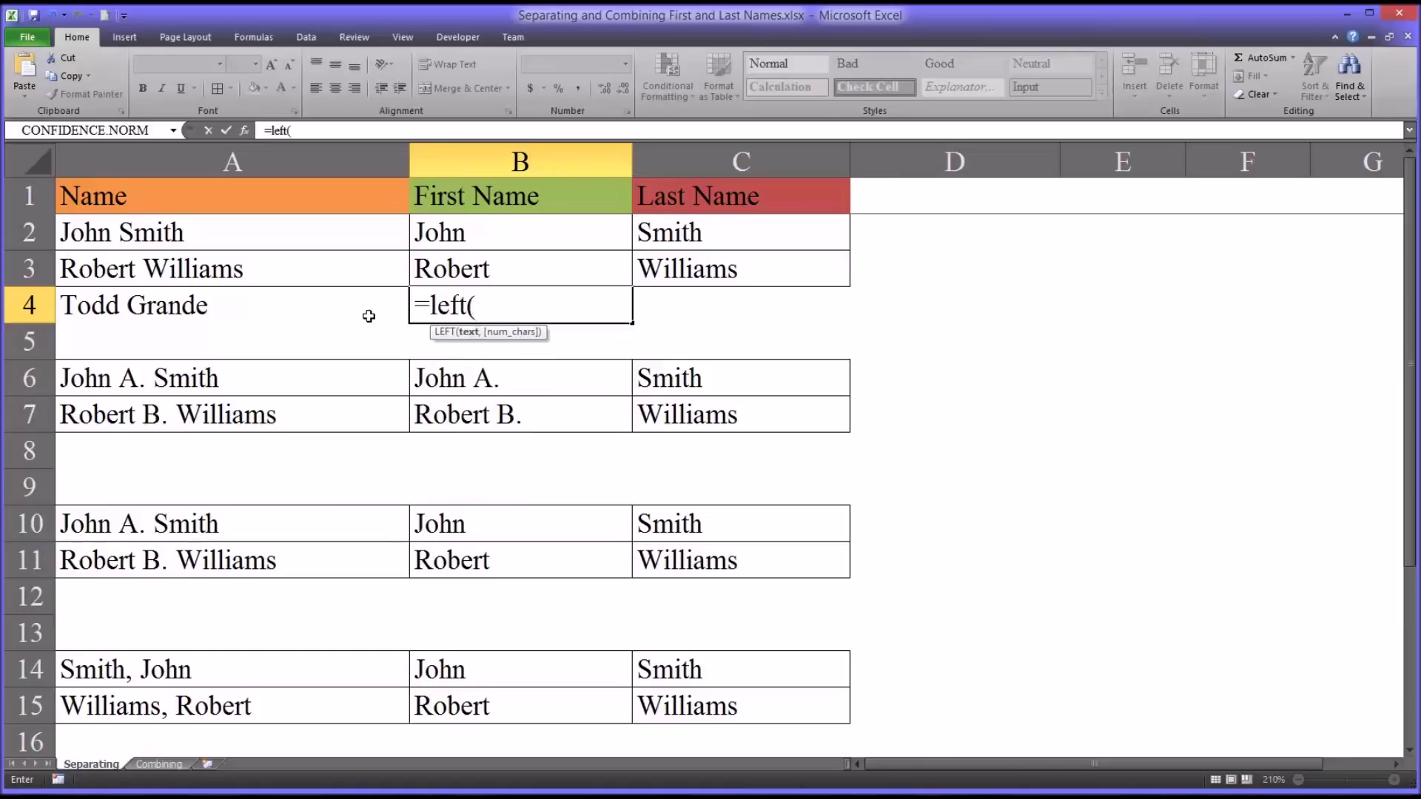
Complete B4 as =LEFT(A4,FIND(" ",A4)) to extract the first name from A4
left_click(224, 311)
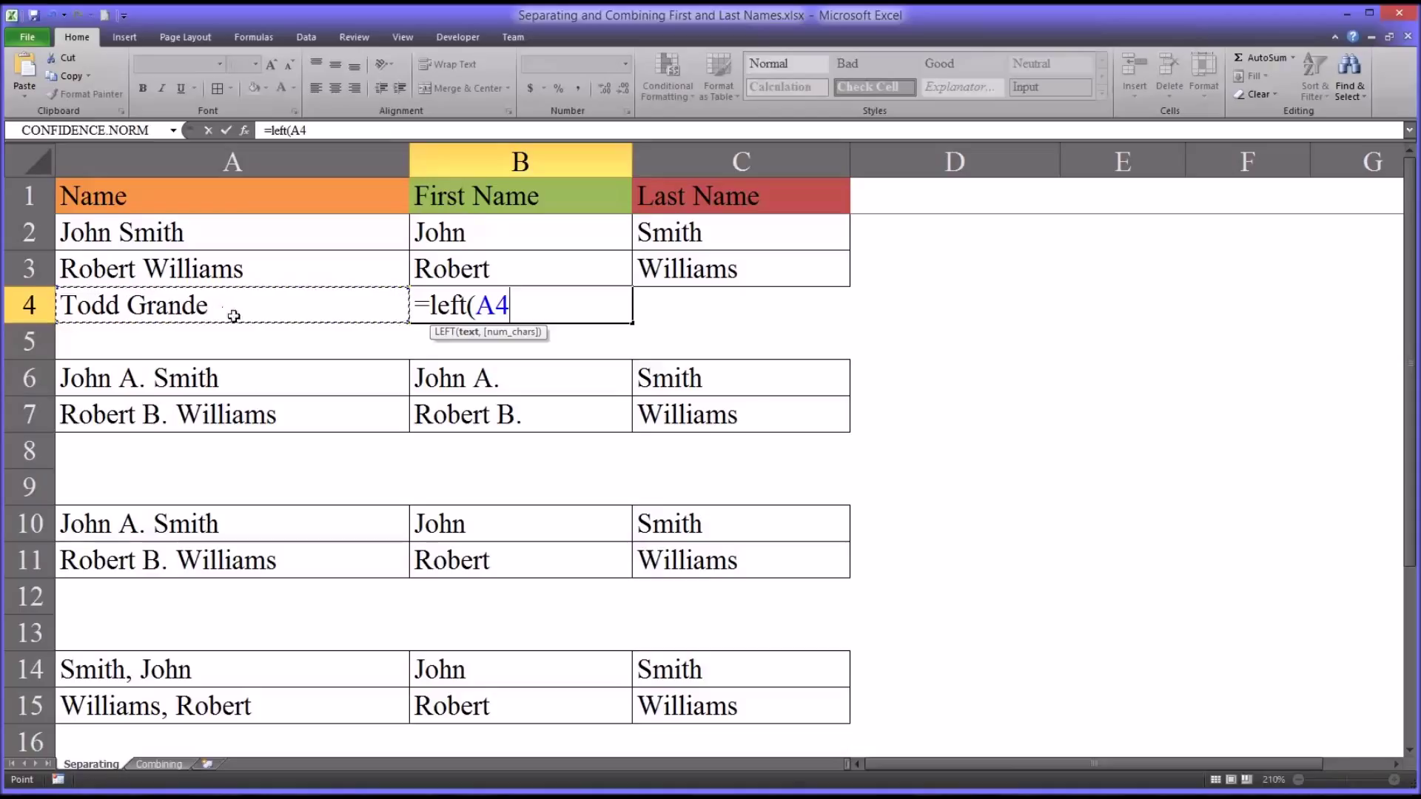
type(",f")
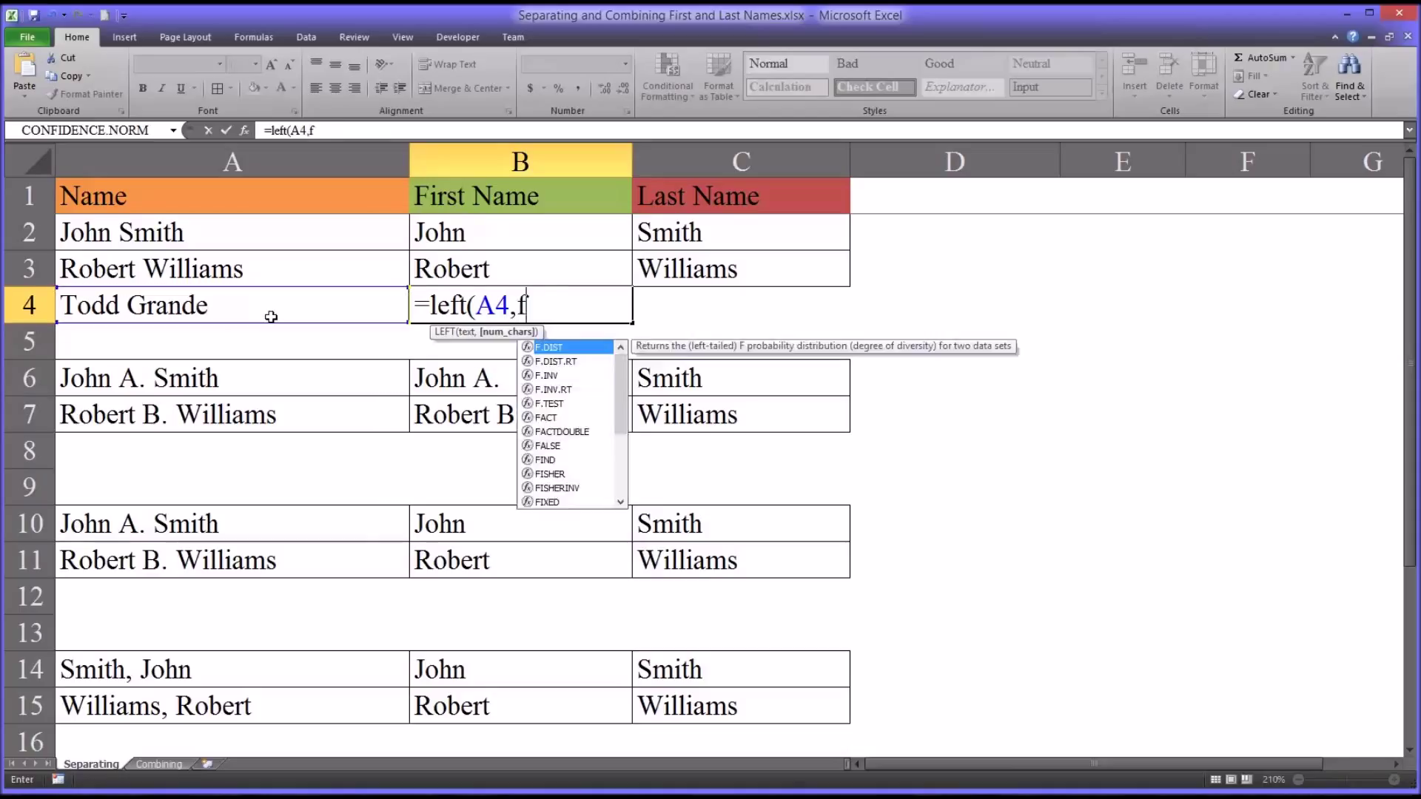
type("ind(")
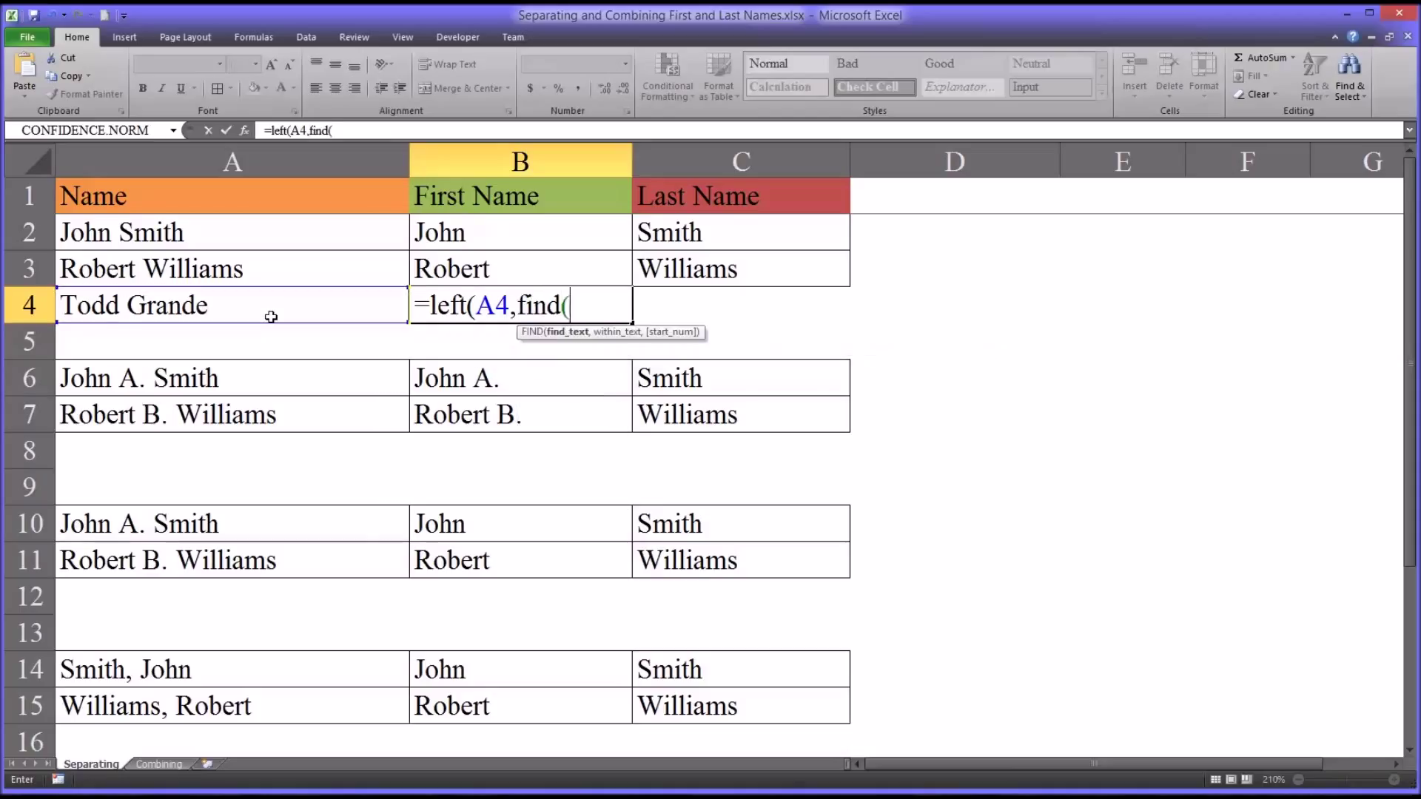
type("\" \",")
left_click(186, 311)
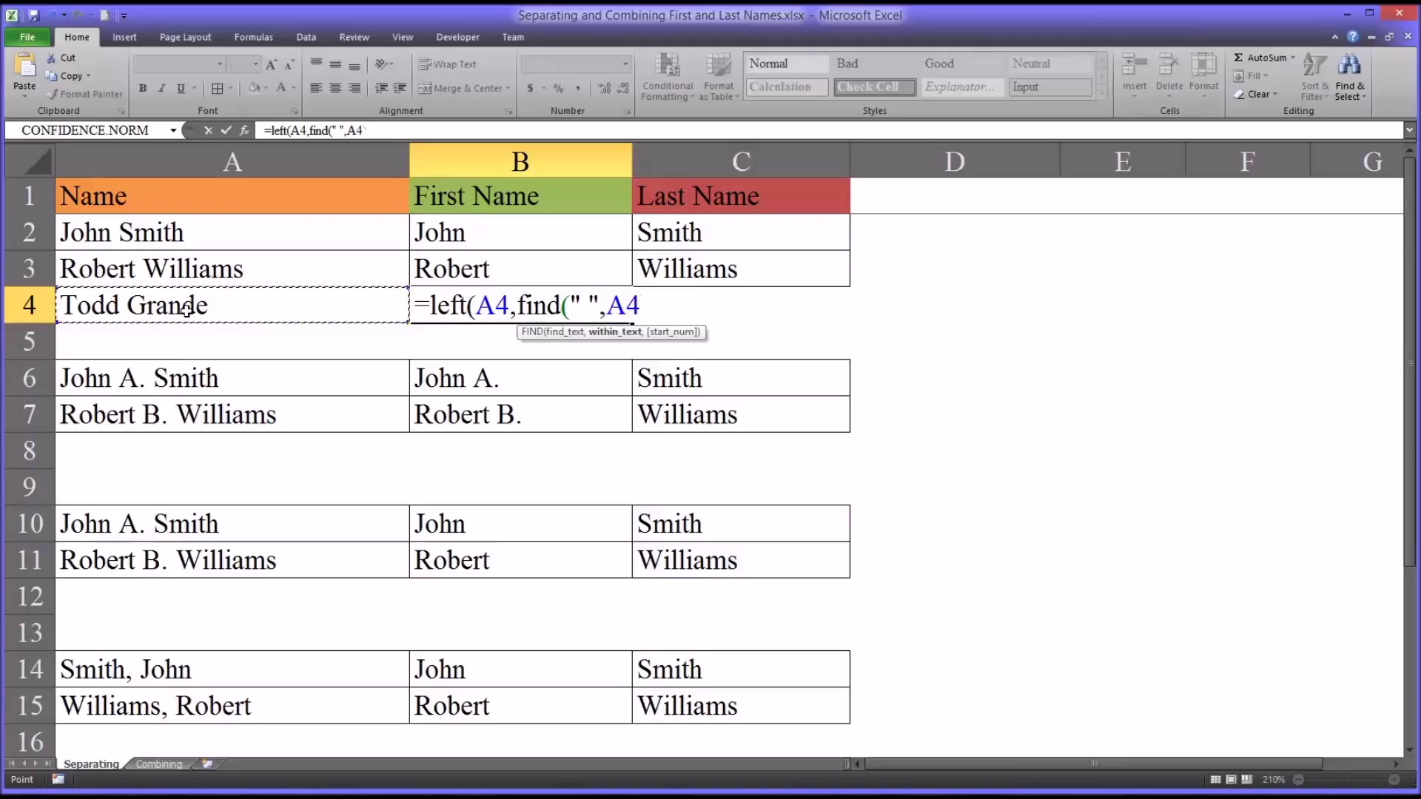
type(")")
key("Return")
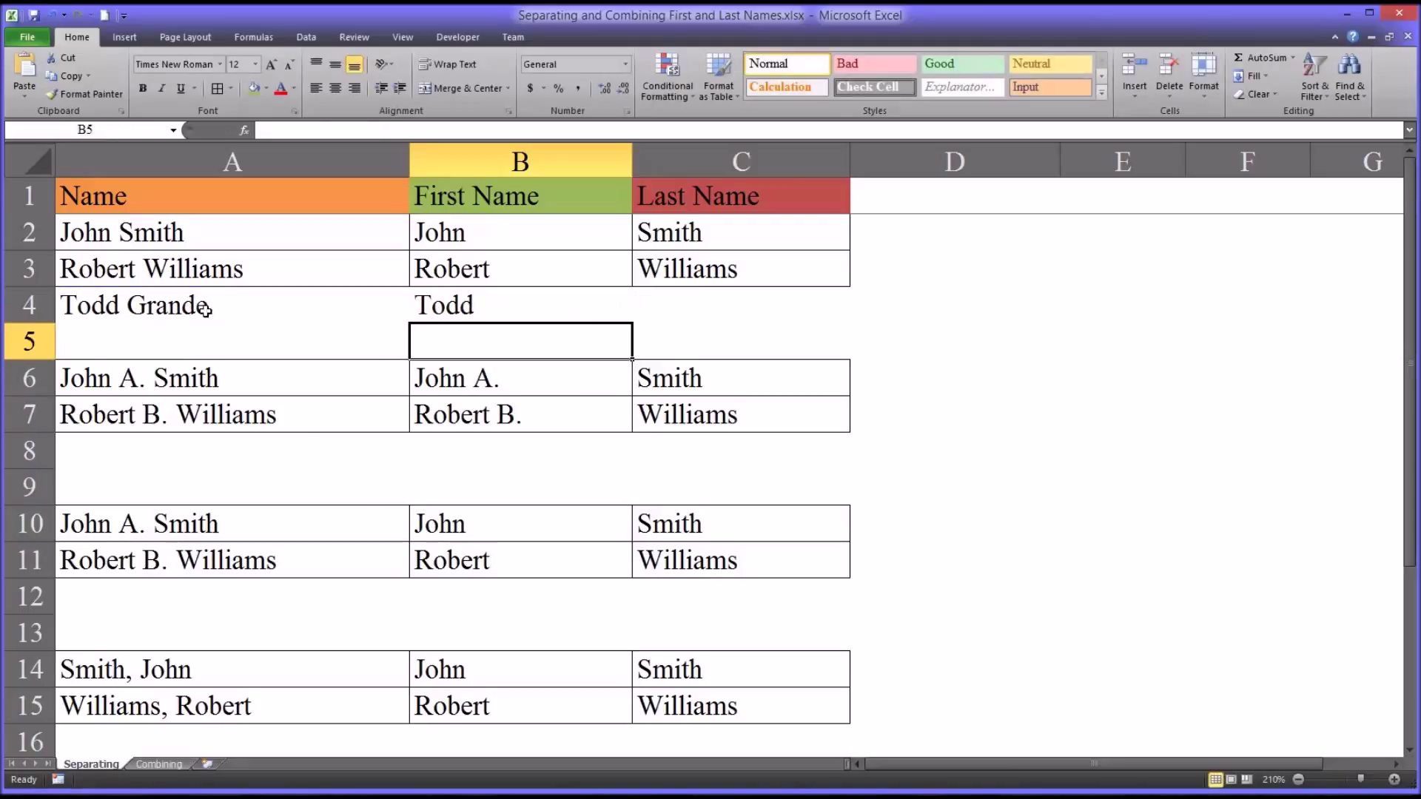
left_click(444, 307)
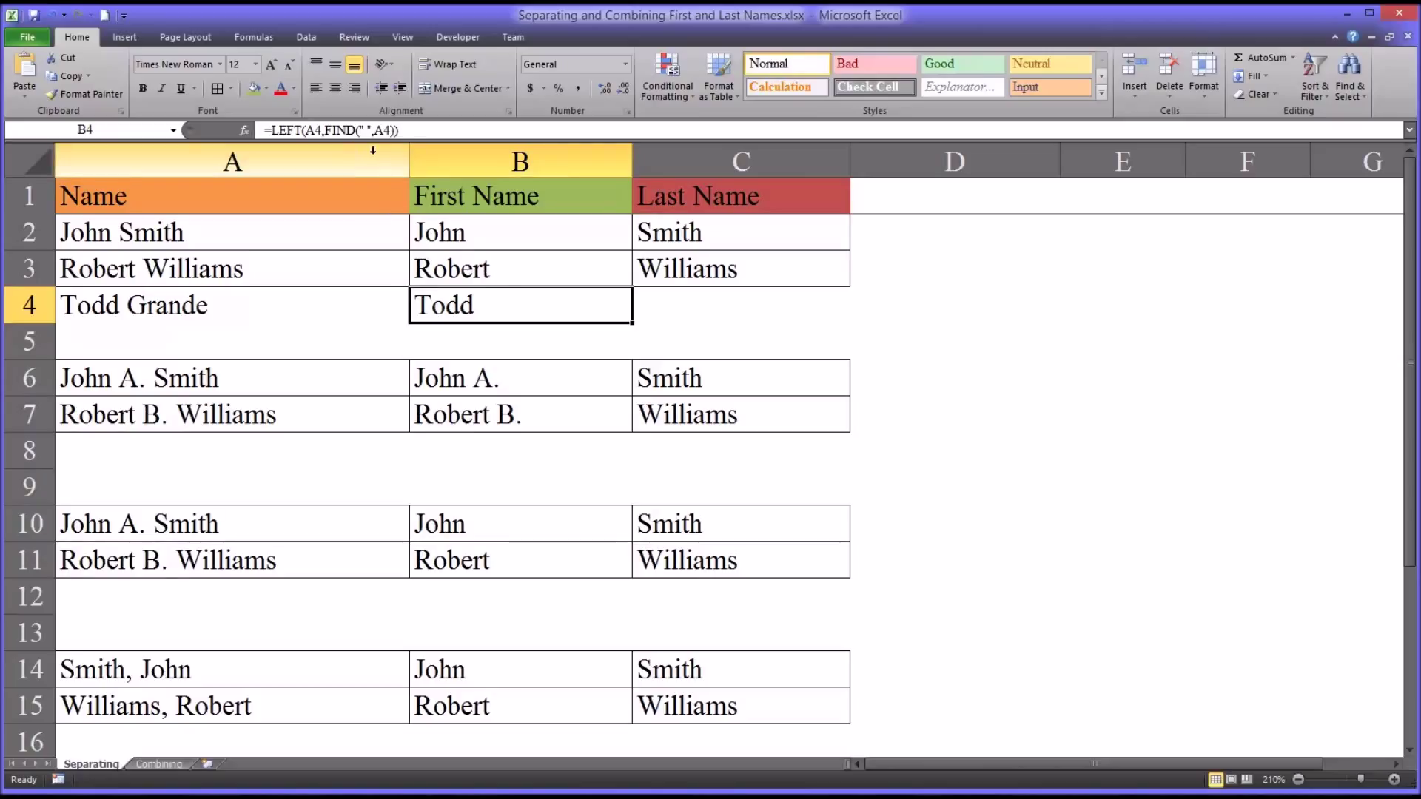
Append -1 to the FIND position in B4's first-name formula
left_click(395, 131)
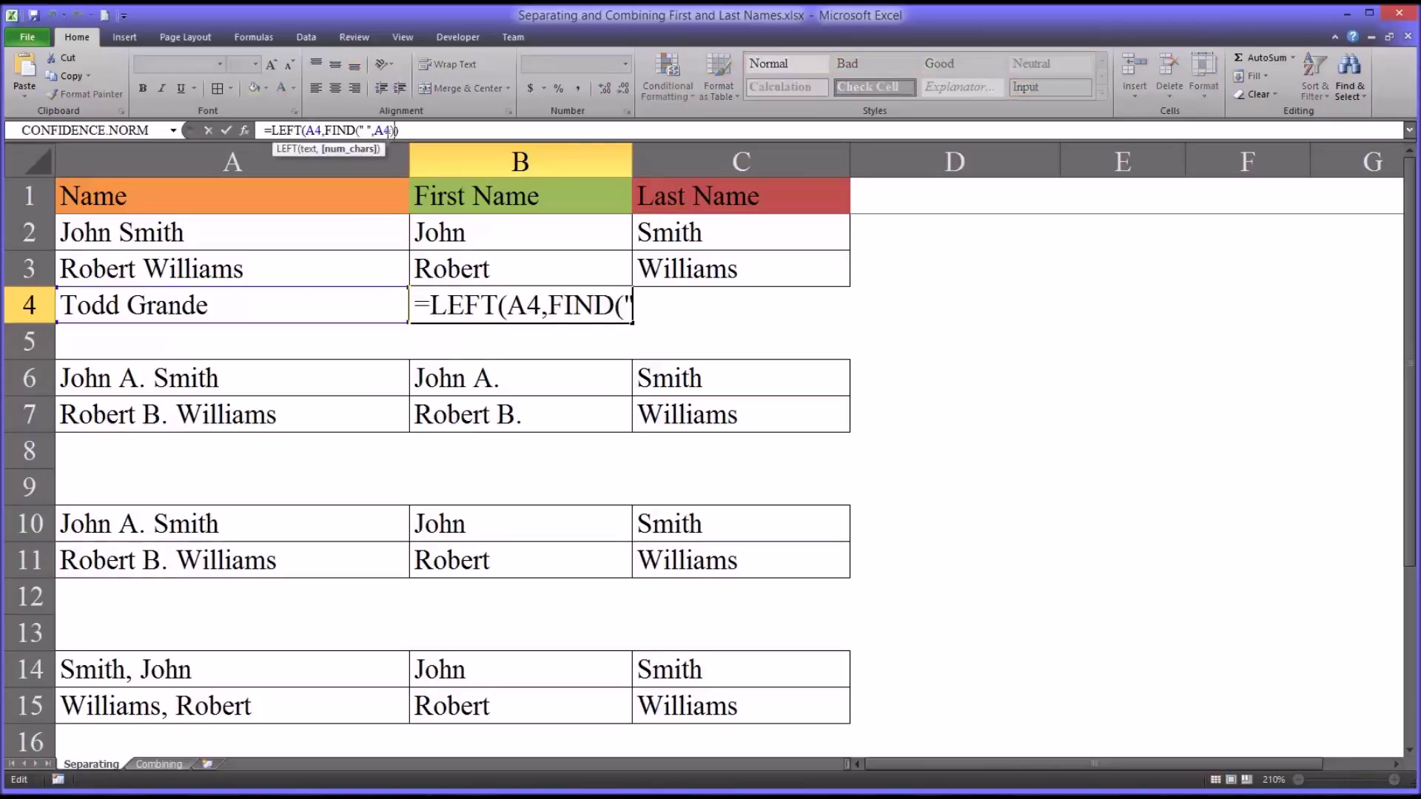
type("-1")
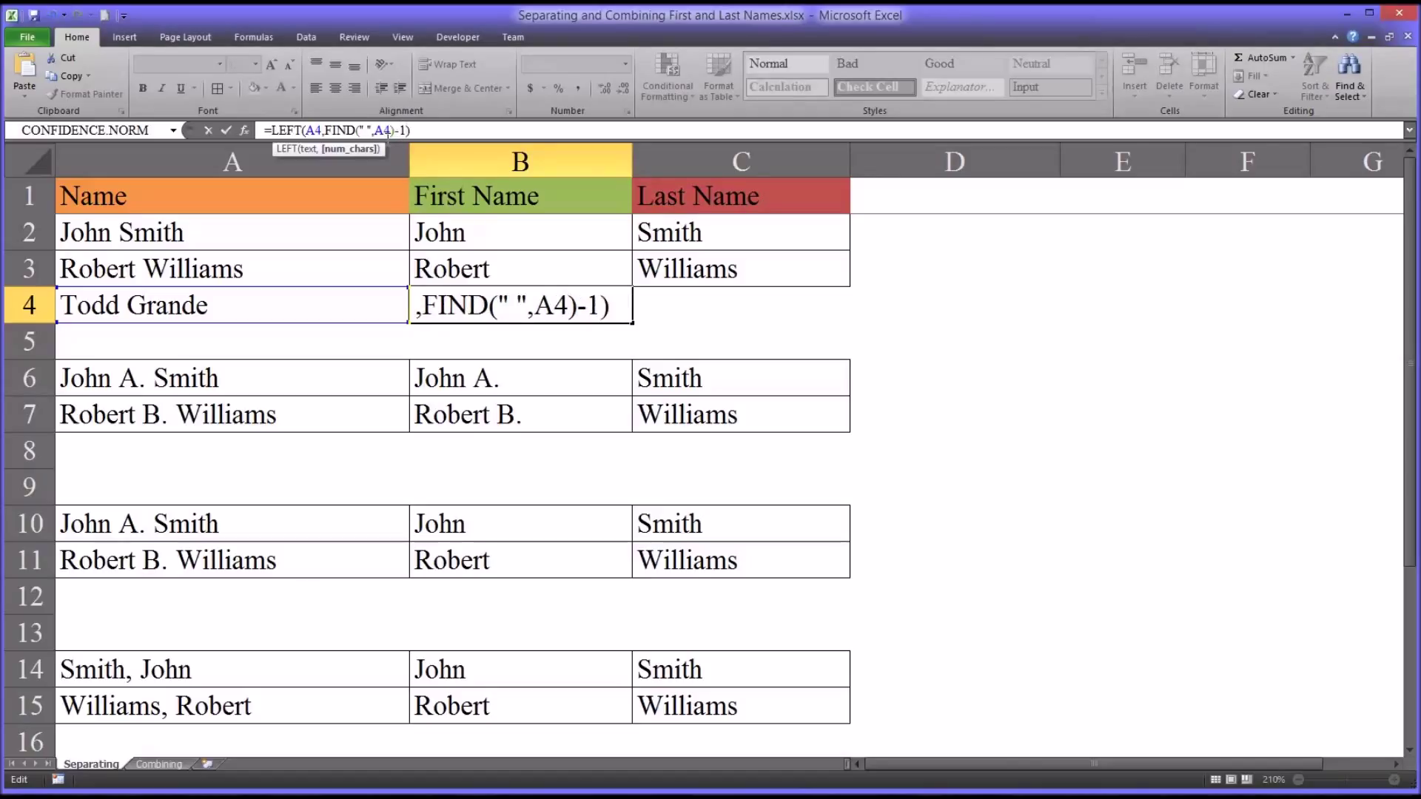
key("Return")
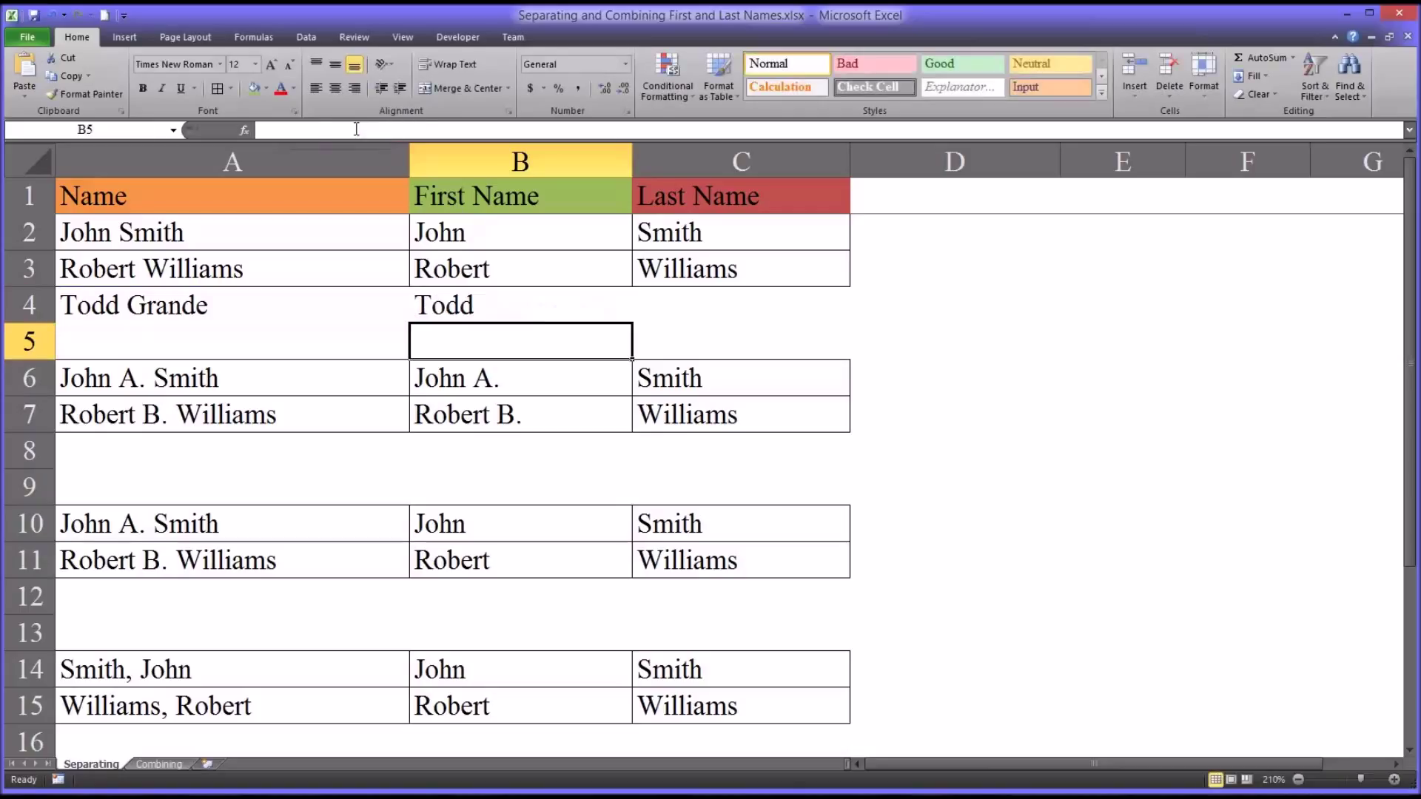
left_click(491, 309)
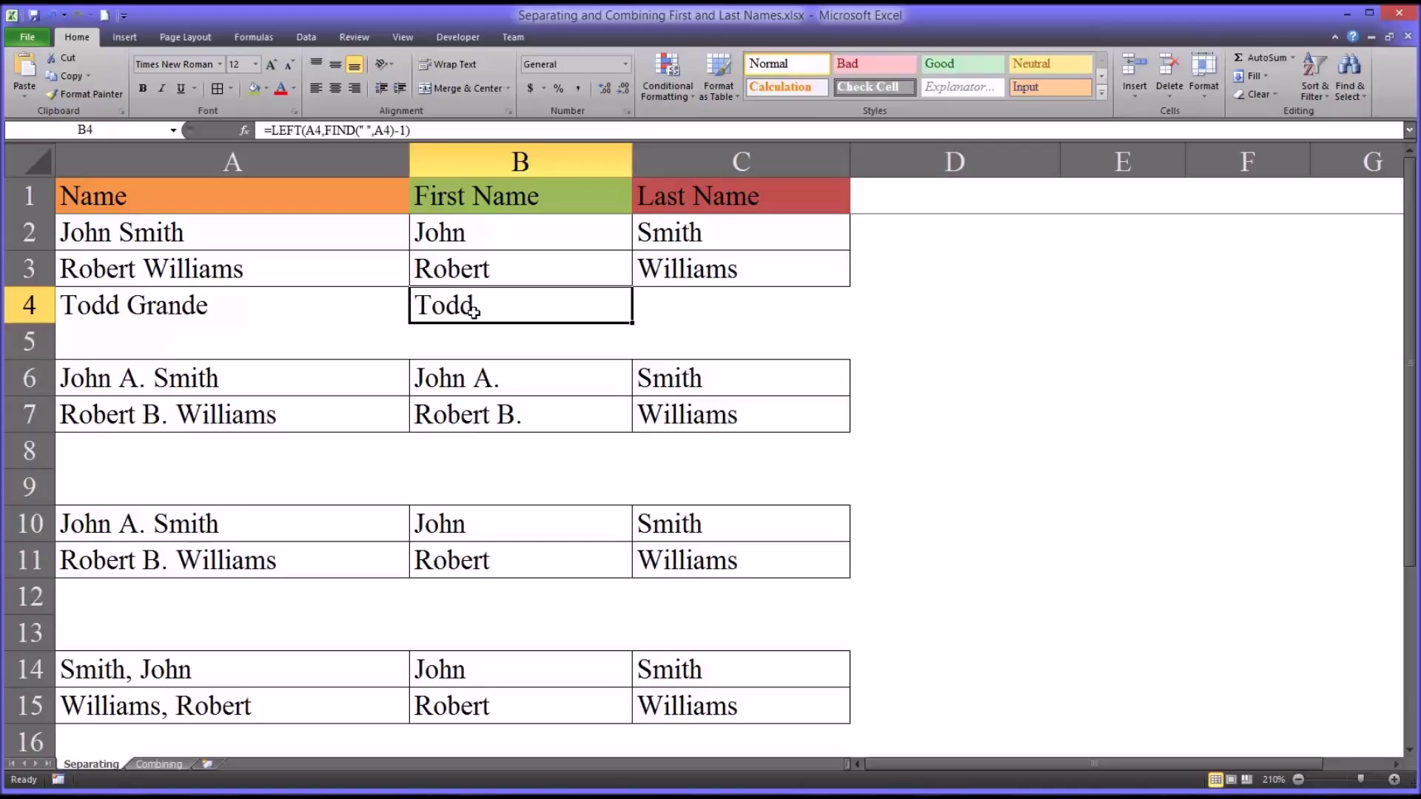
Remove the -1 again, leaving =LEFT(A4,FIND(" ",A4)) in B4
double_click(400, 130)
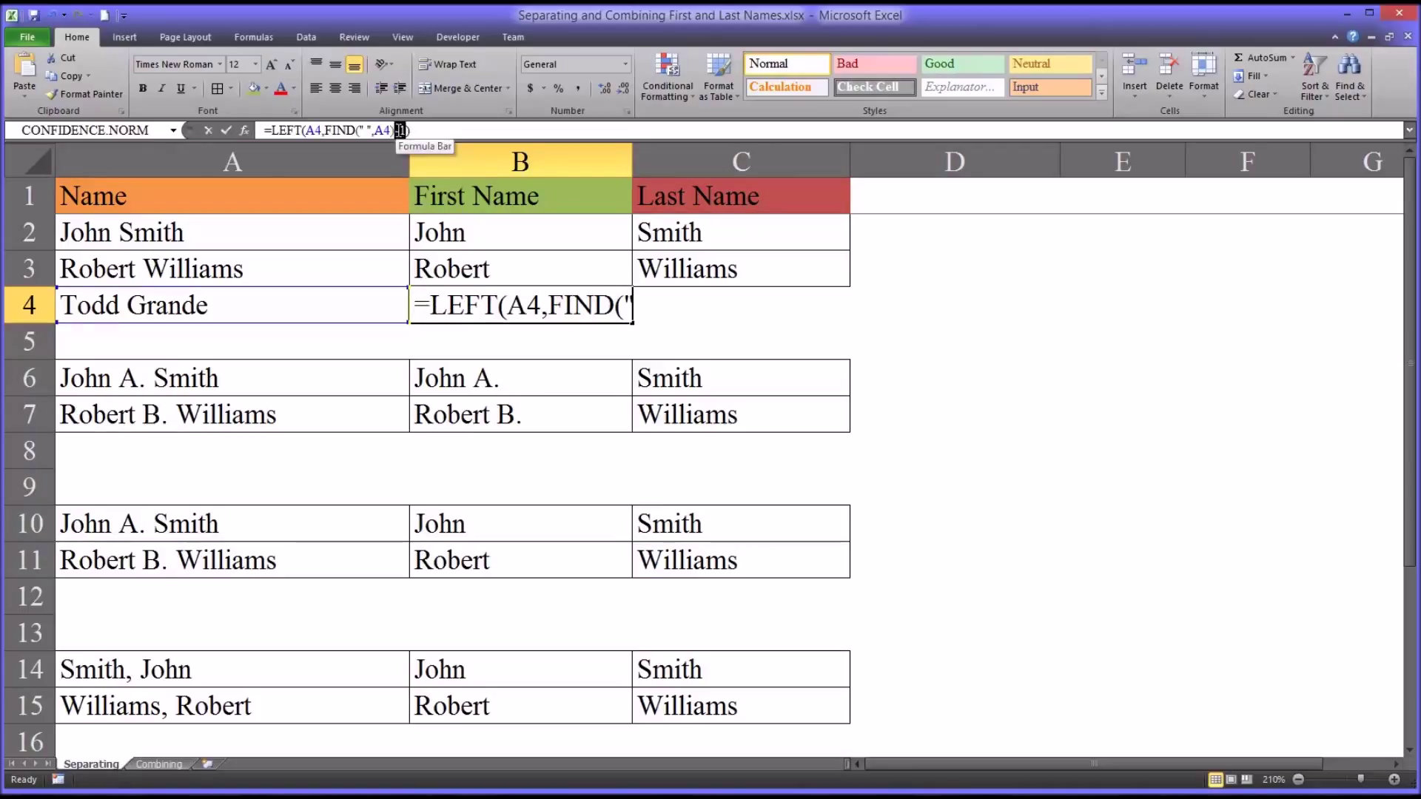
key("BackSpace")
key("Return")
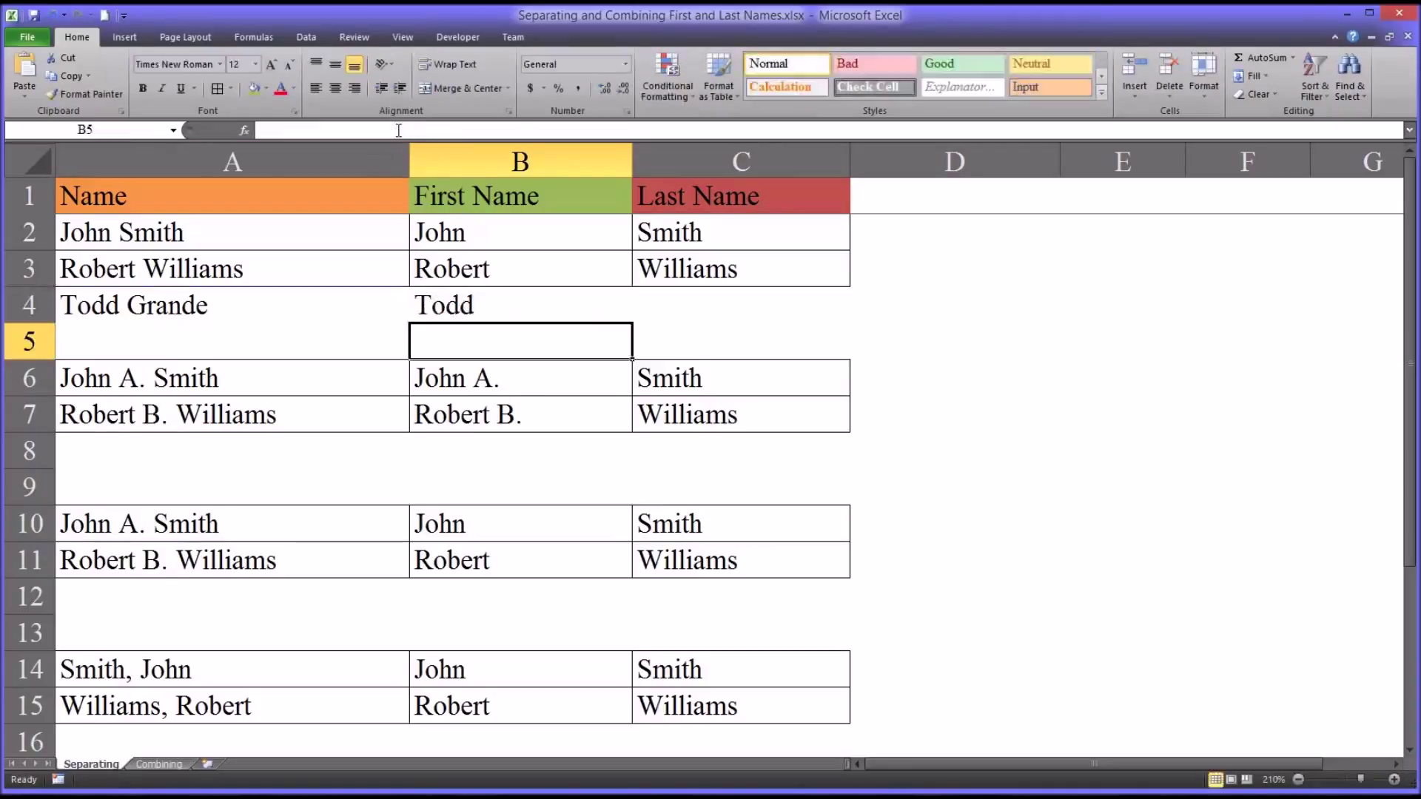
left_click(530, 311)
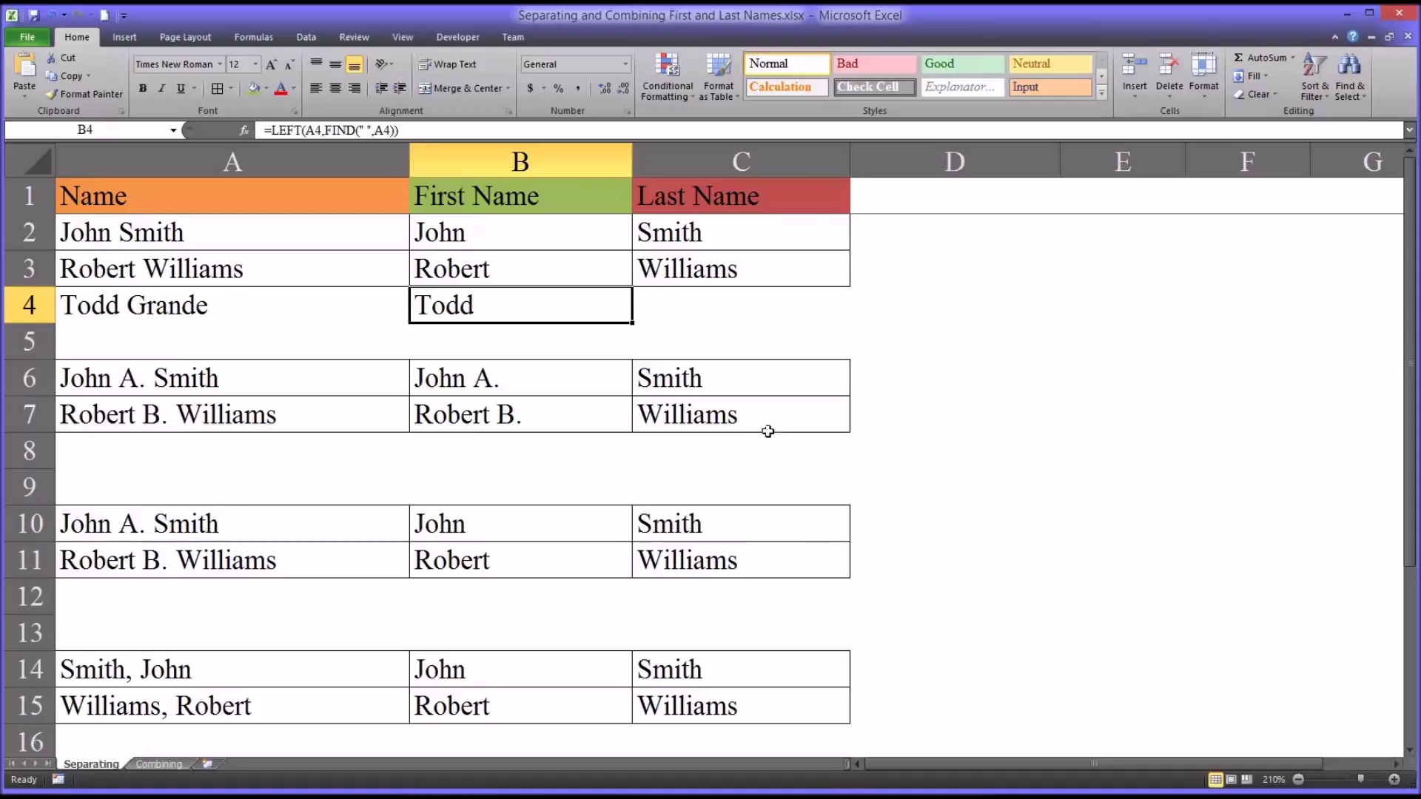
left_click(684, 308)
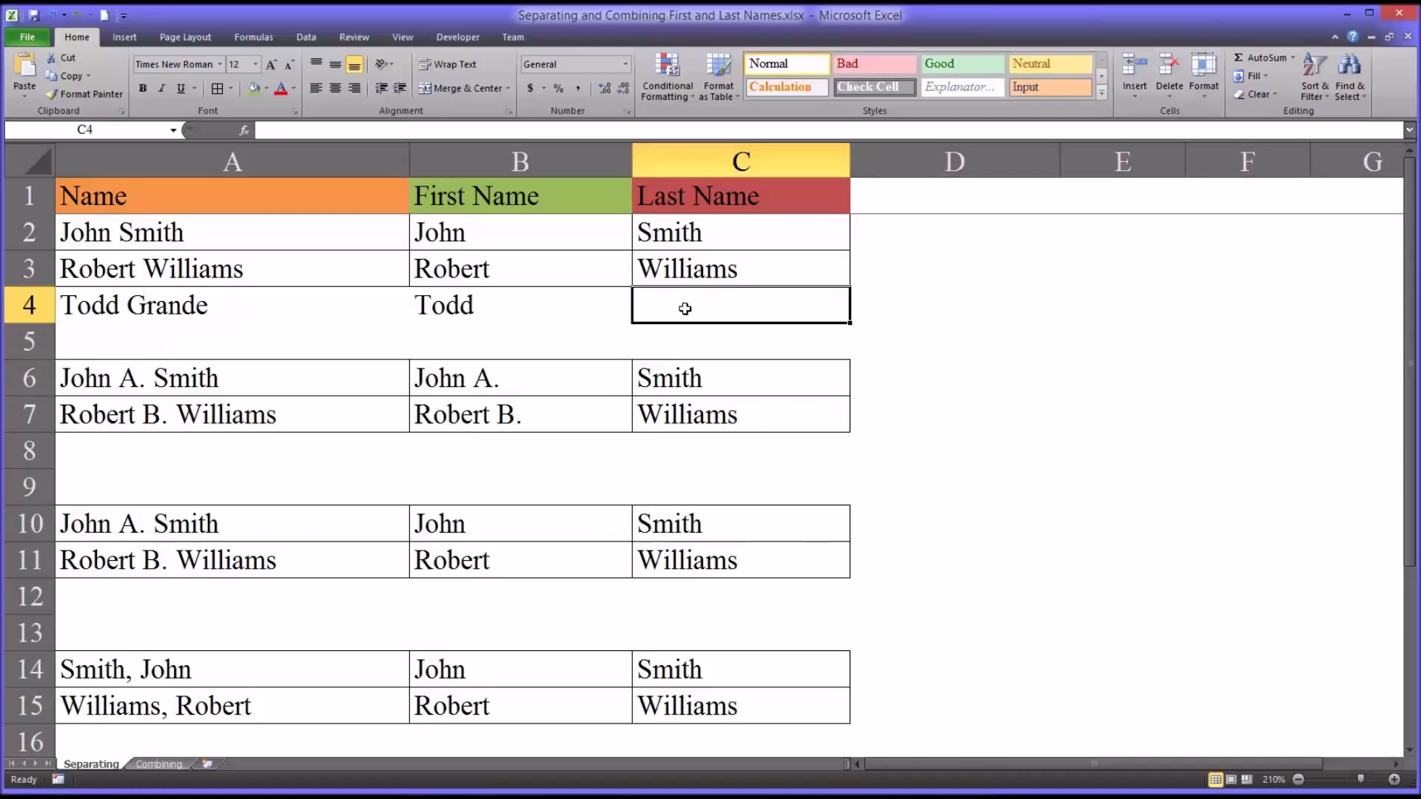
left_click(658, 273)
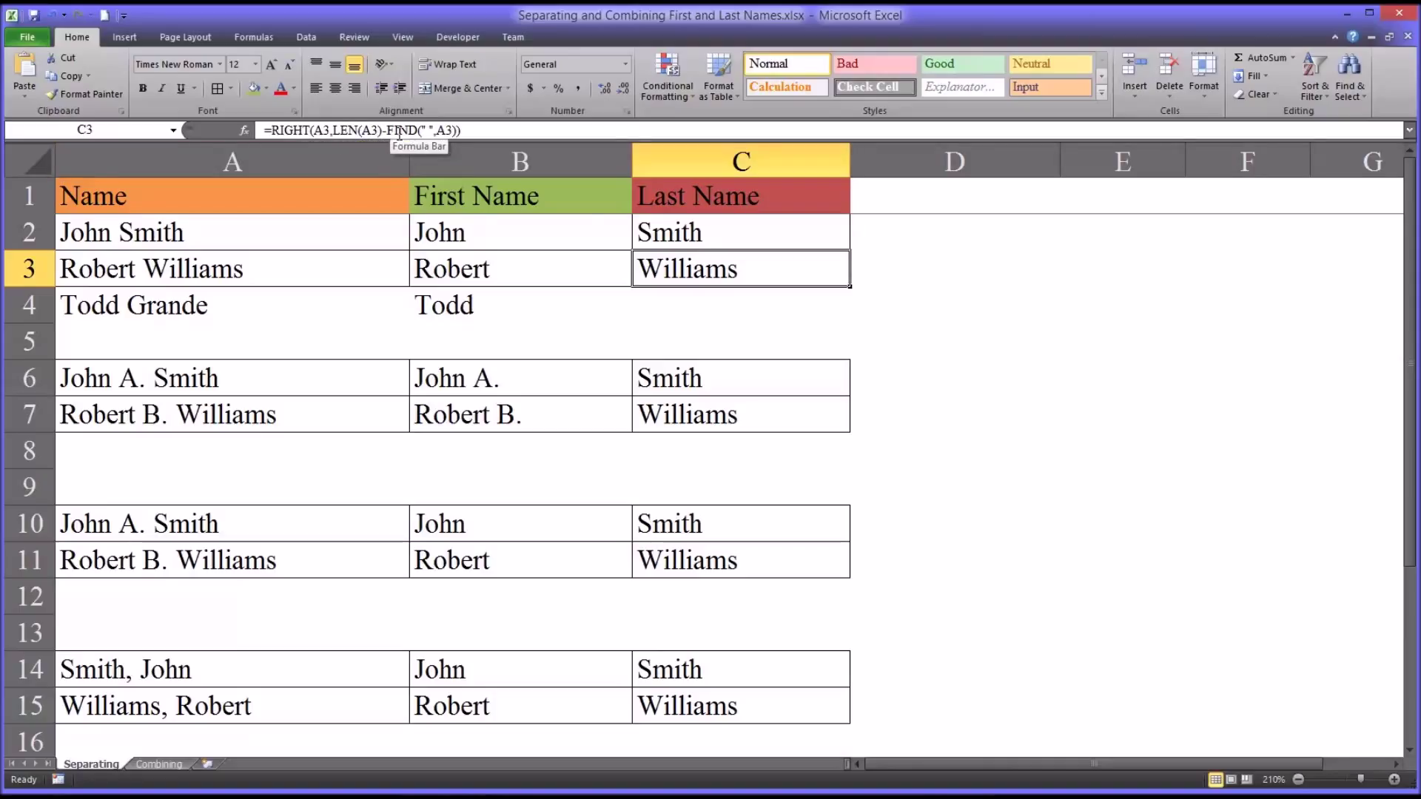
left_click(680, 307)
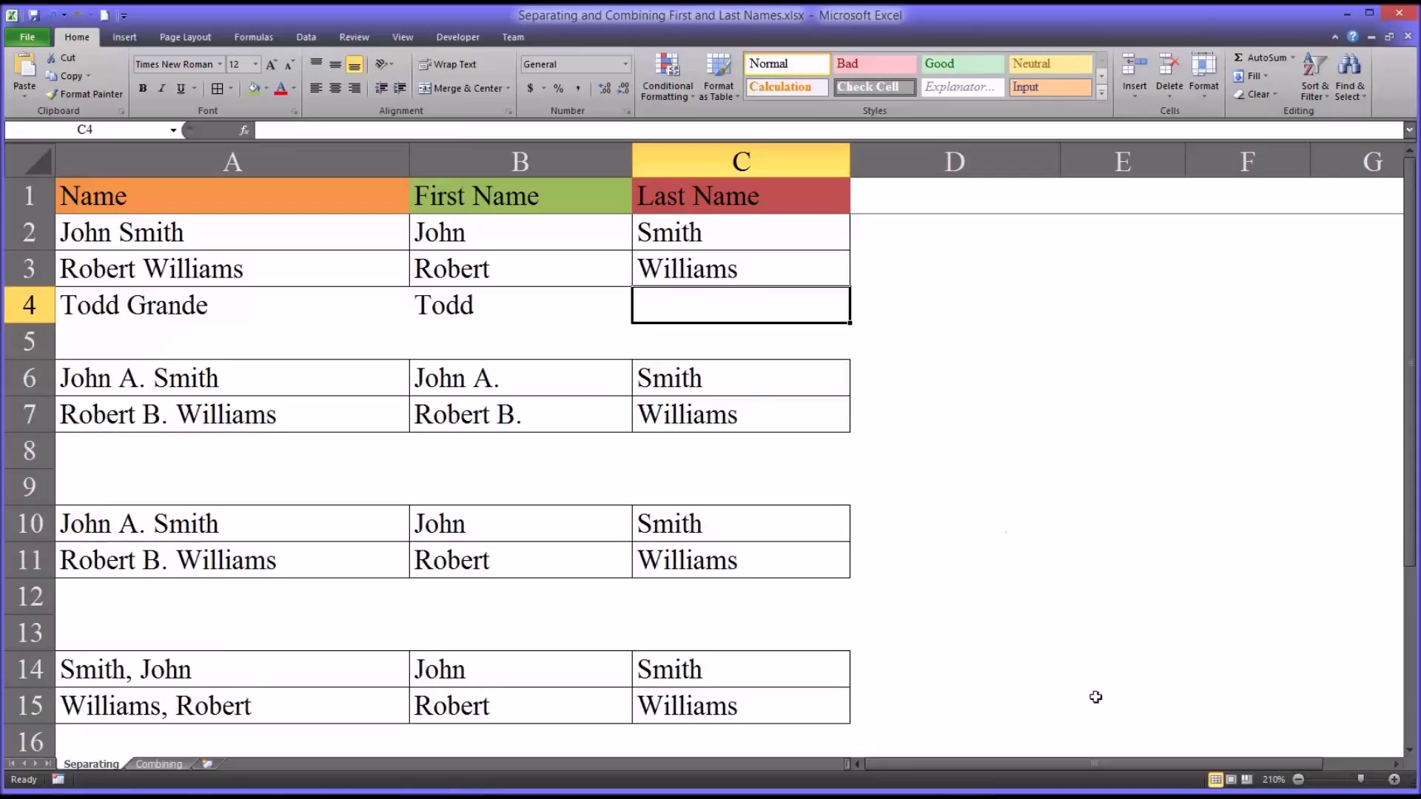
Enter =RIGHT(A4,LEN(A4)-FIND(" ",A4)) in C4 to return the last name Grande
type("=r")
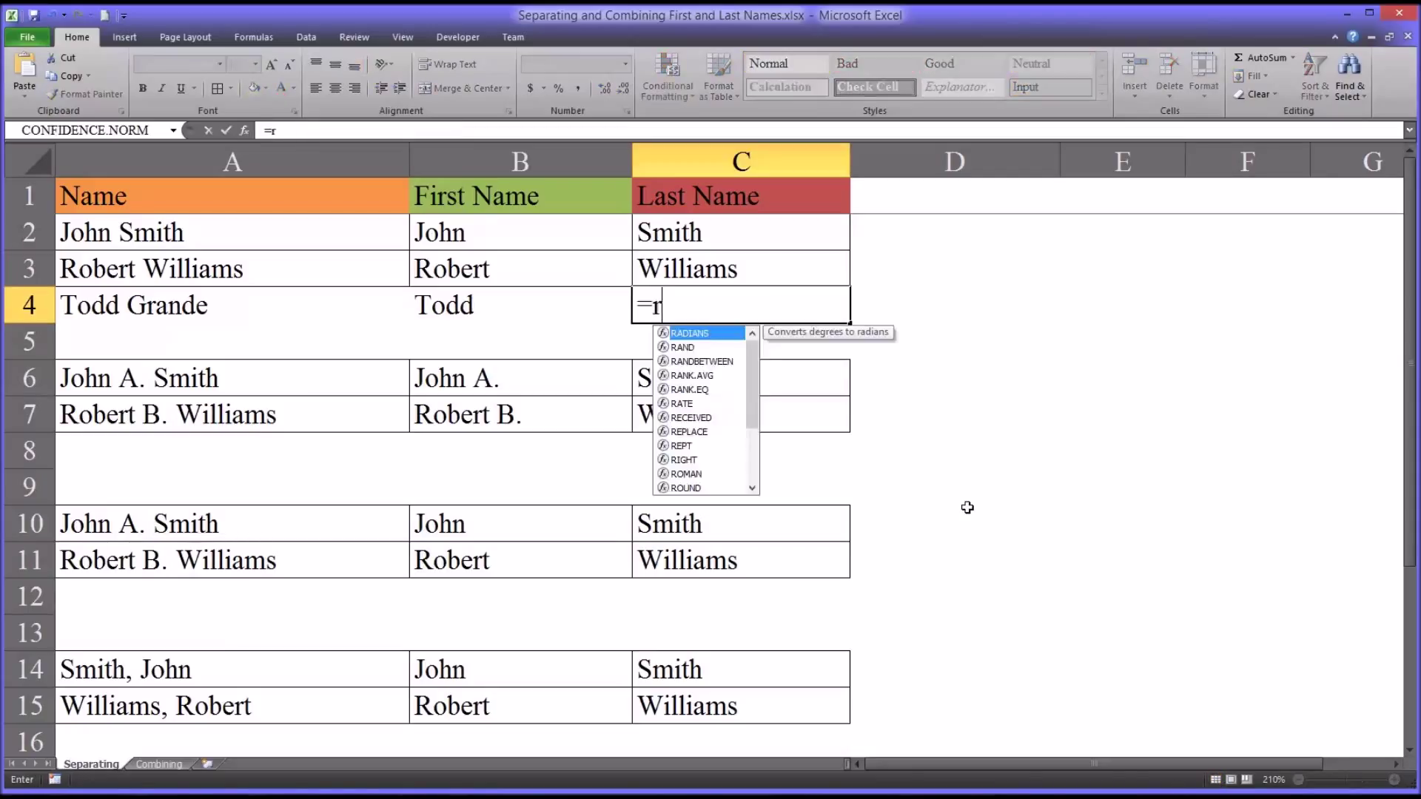
type("ight(")
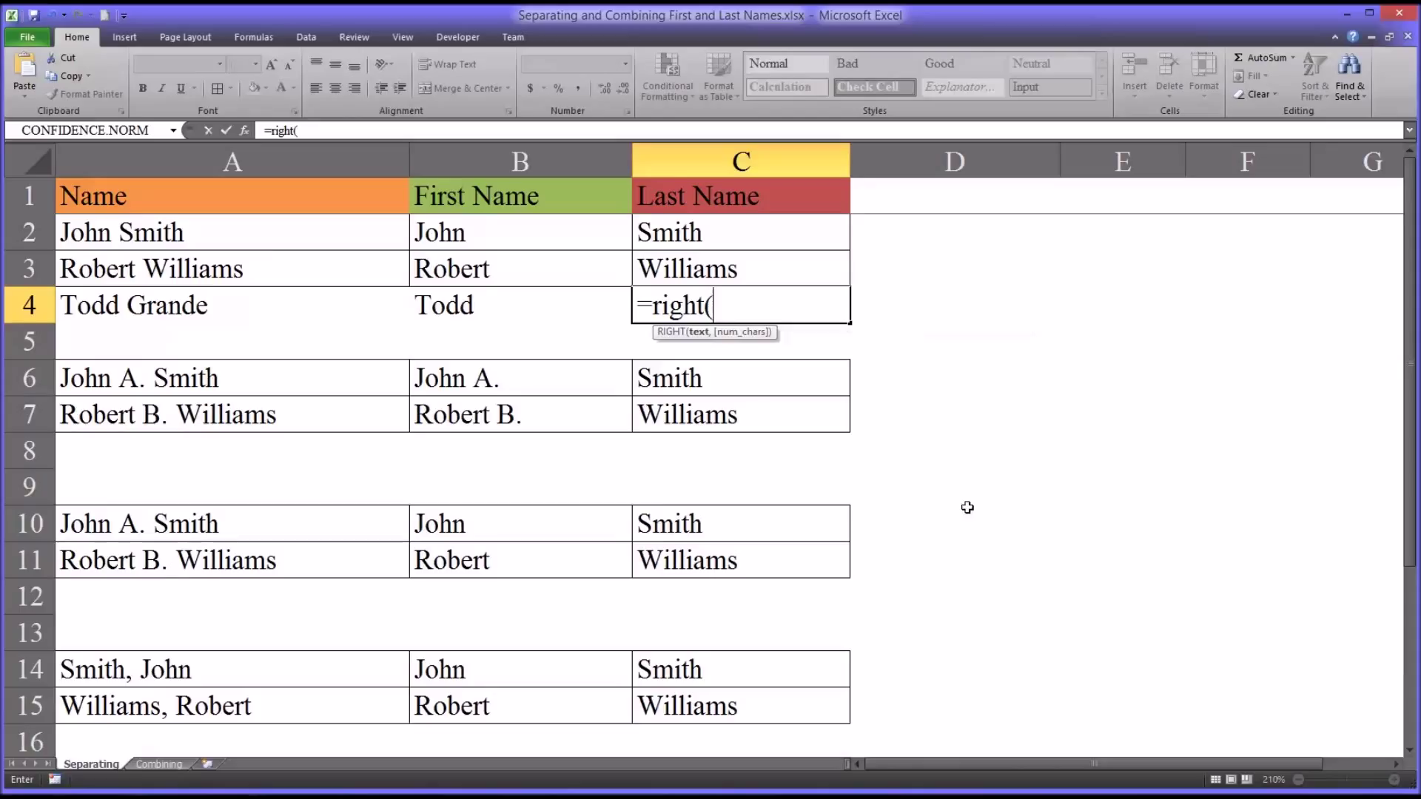
left_click(202, 306)
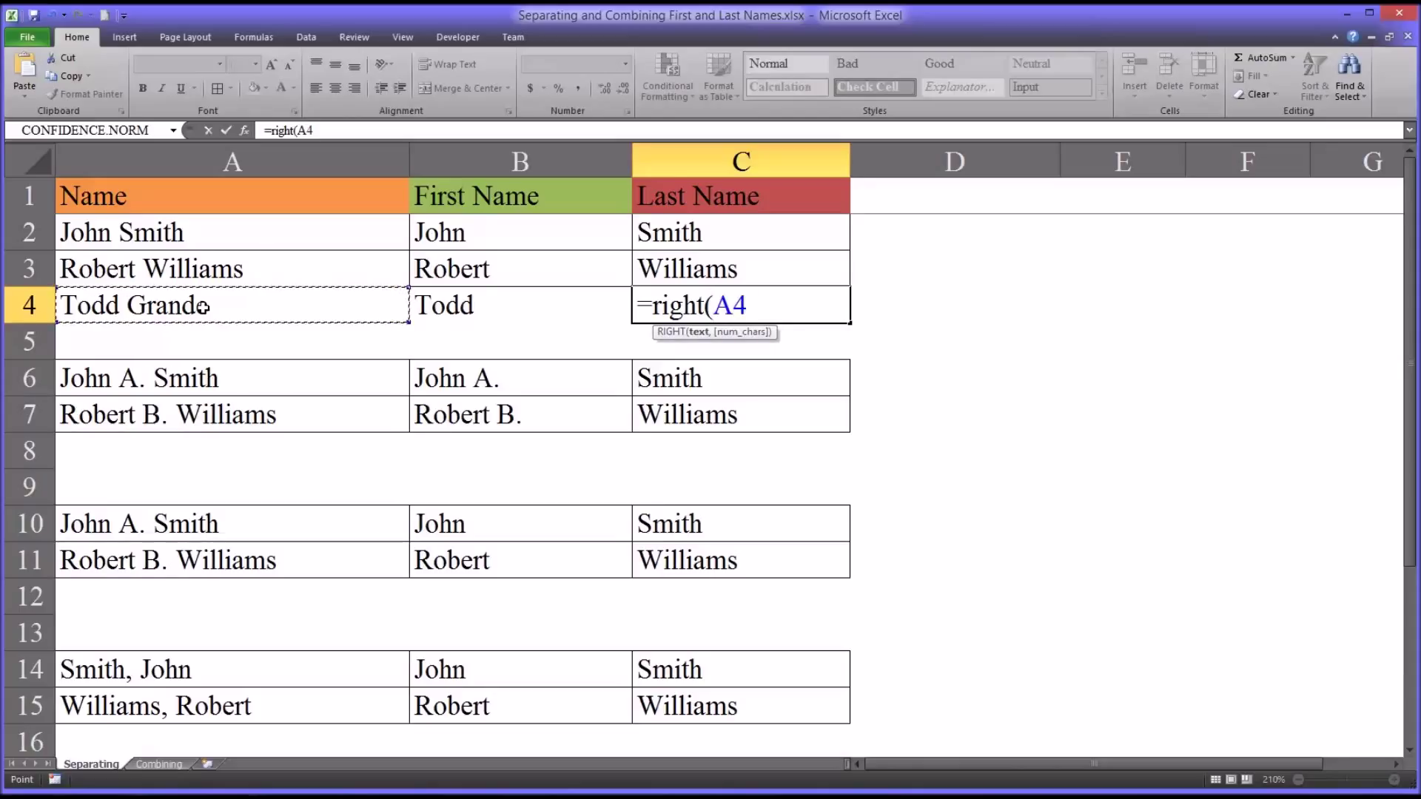
type(",len(")
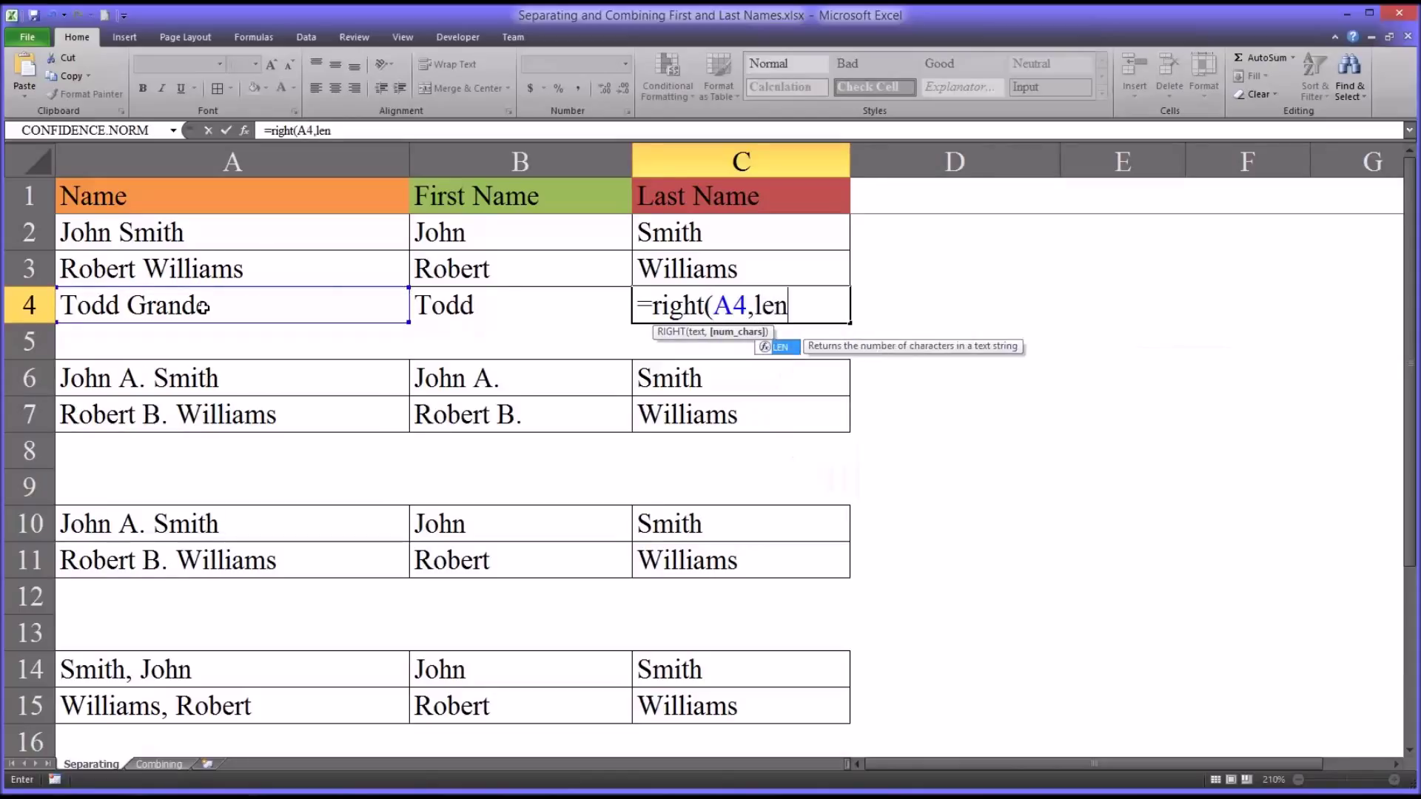
left_click(140, 307)
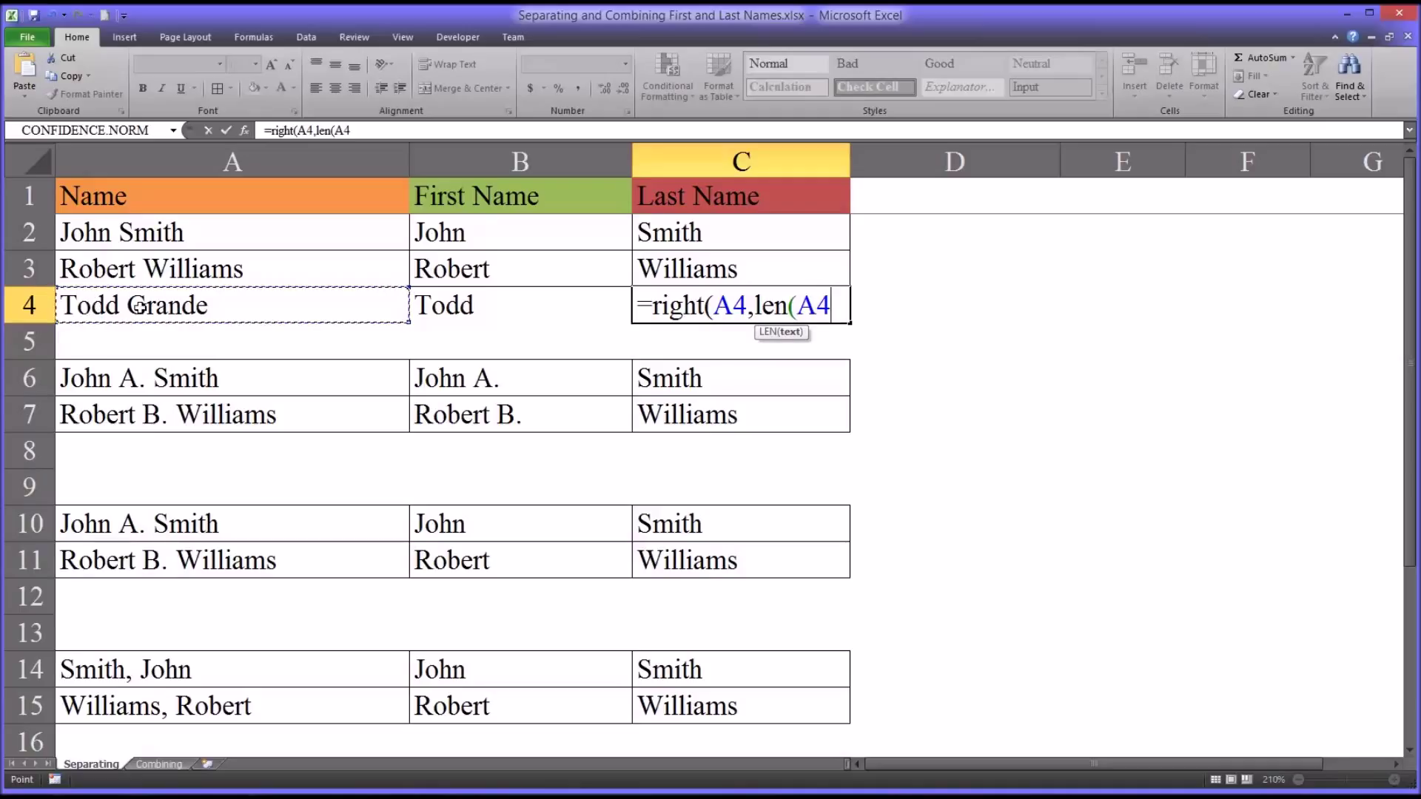
type(")")
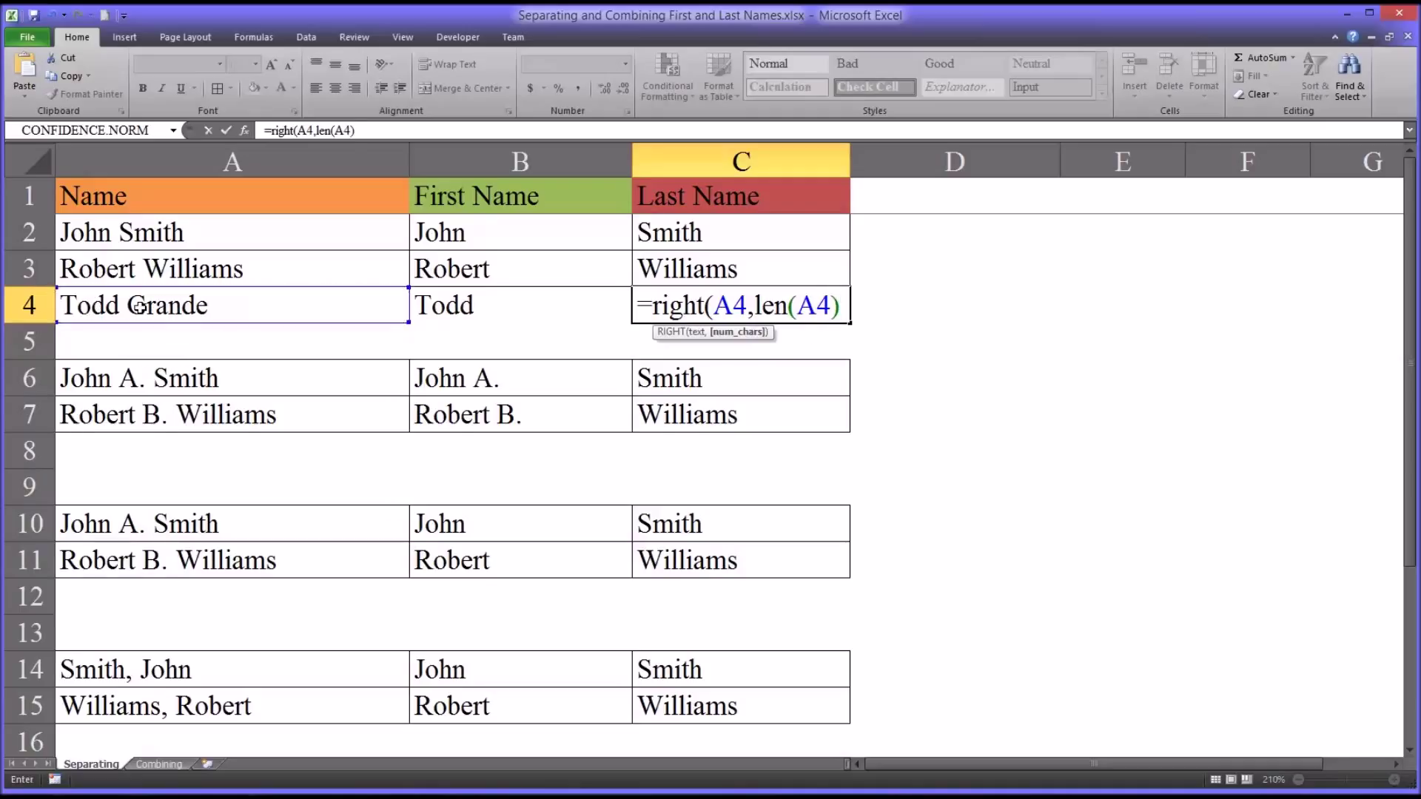
type("-fi")
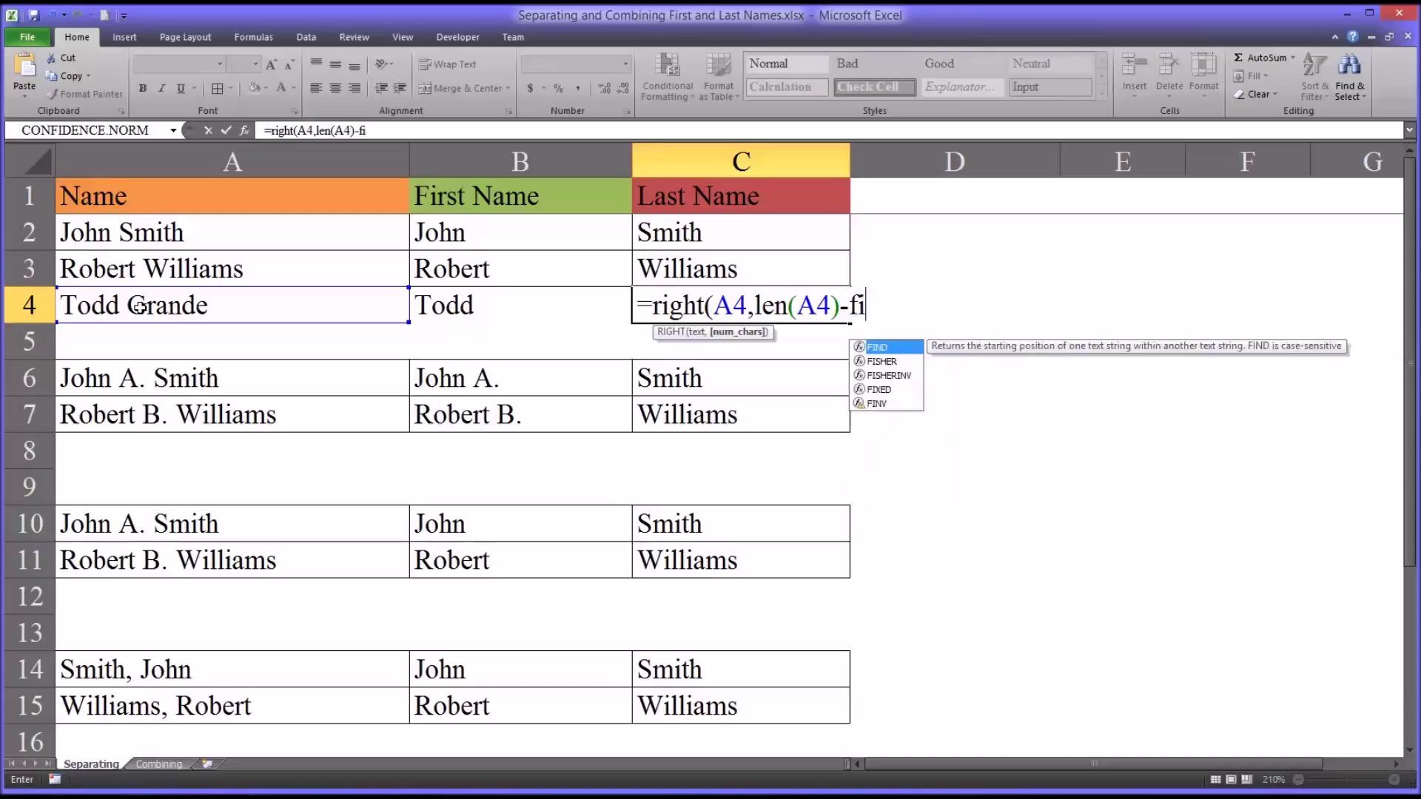
type("nd(")
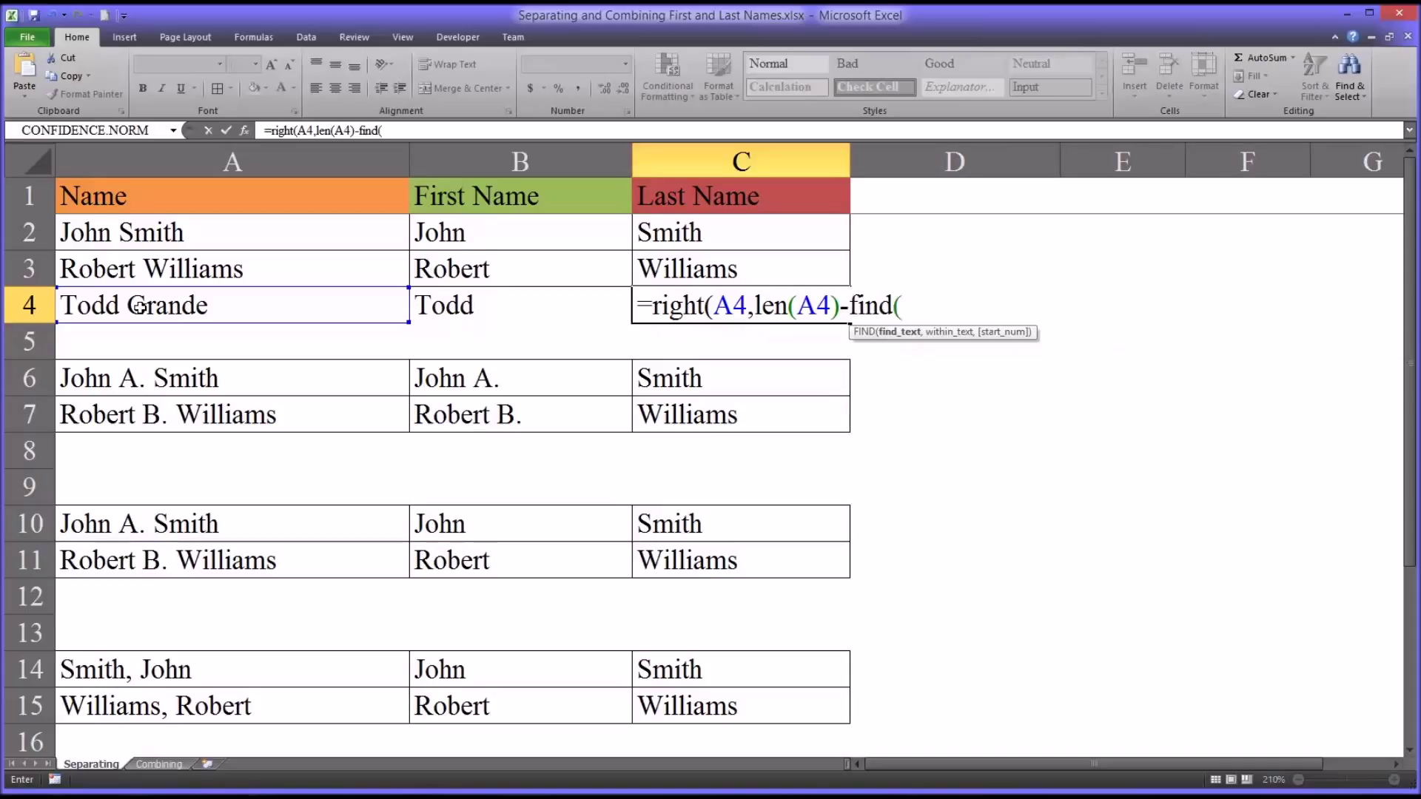
type("\" \",")
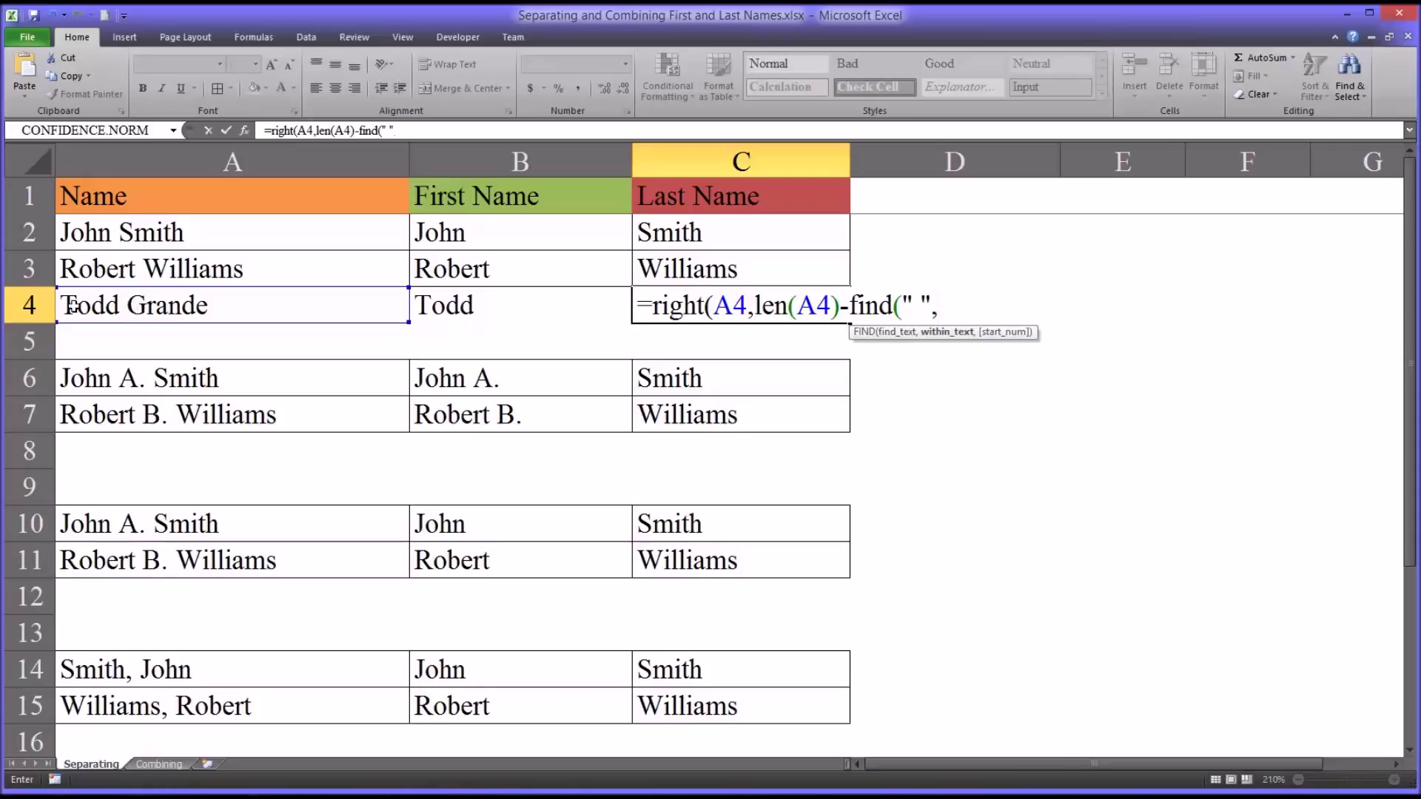
left_click(126, 310)
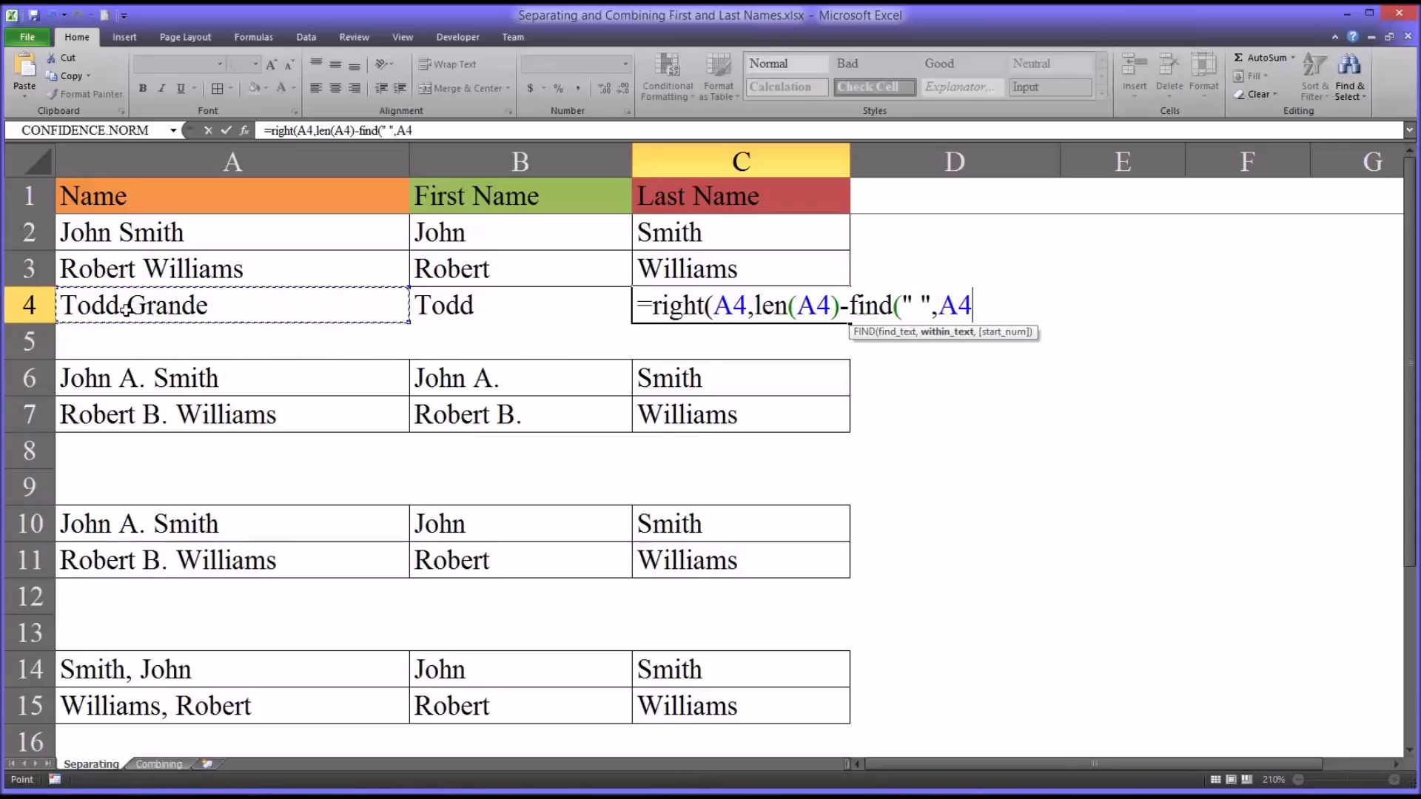
type("))")
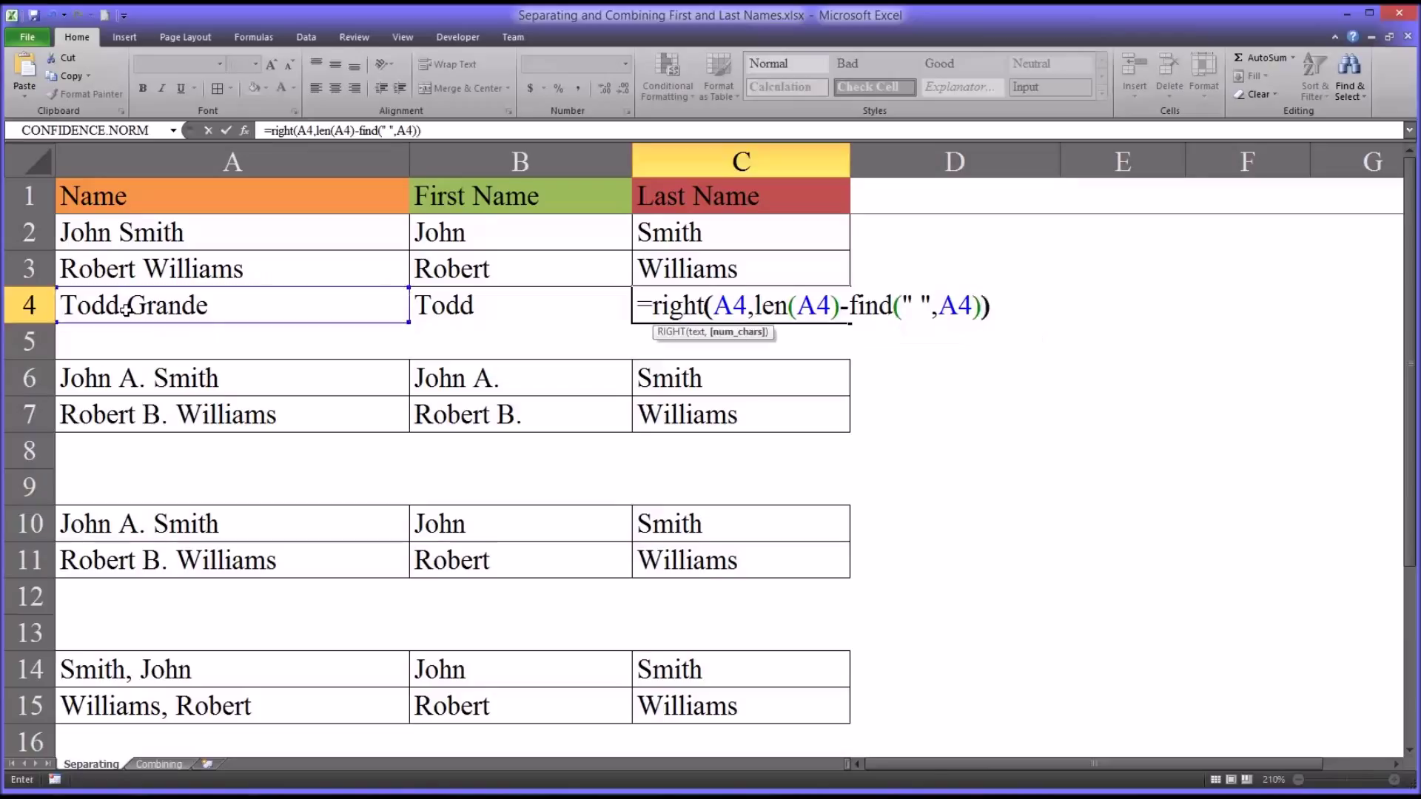
key("Return")
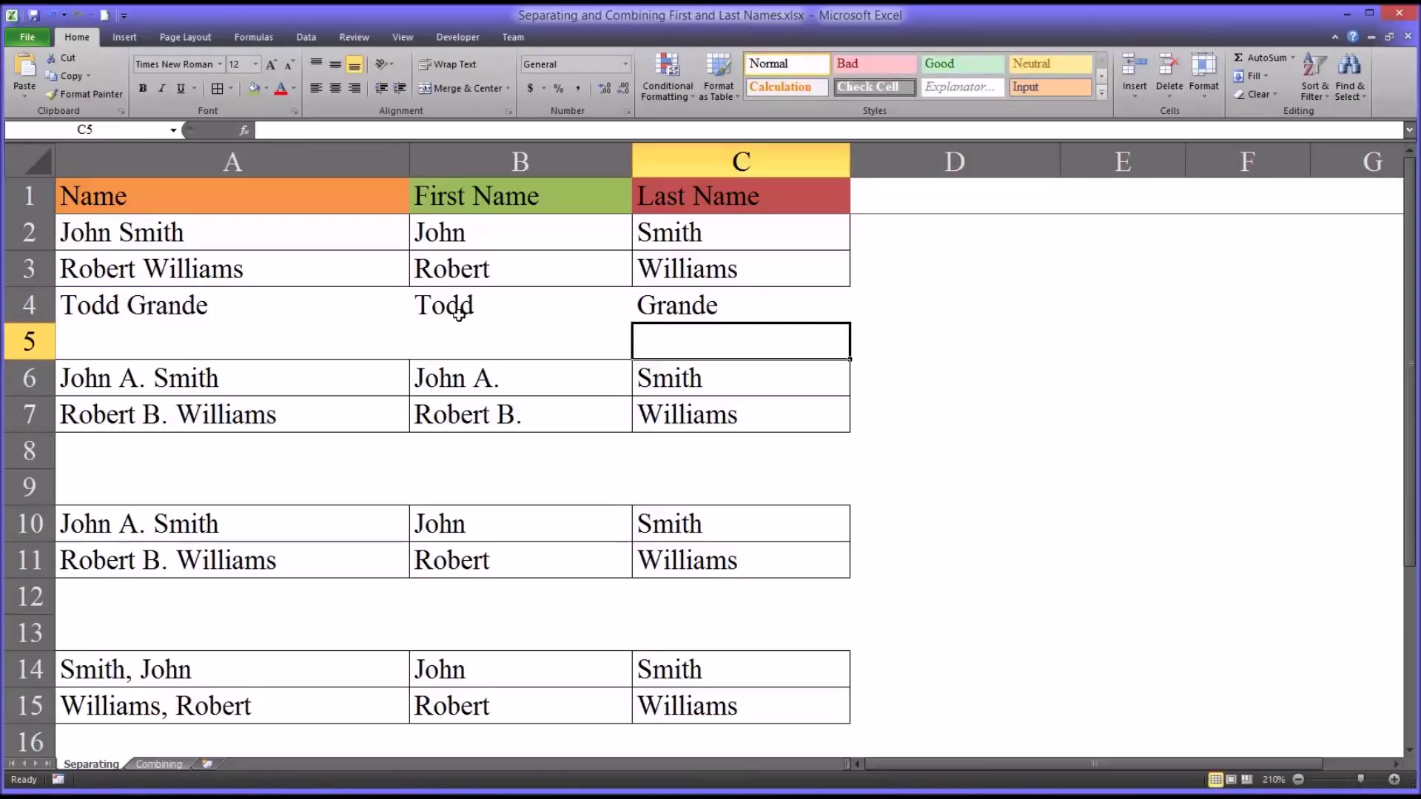
Review the Todd Grande name in A4 and its formulas in B4 and C4
left_click(667, 310)
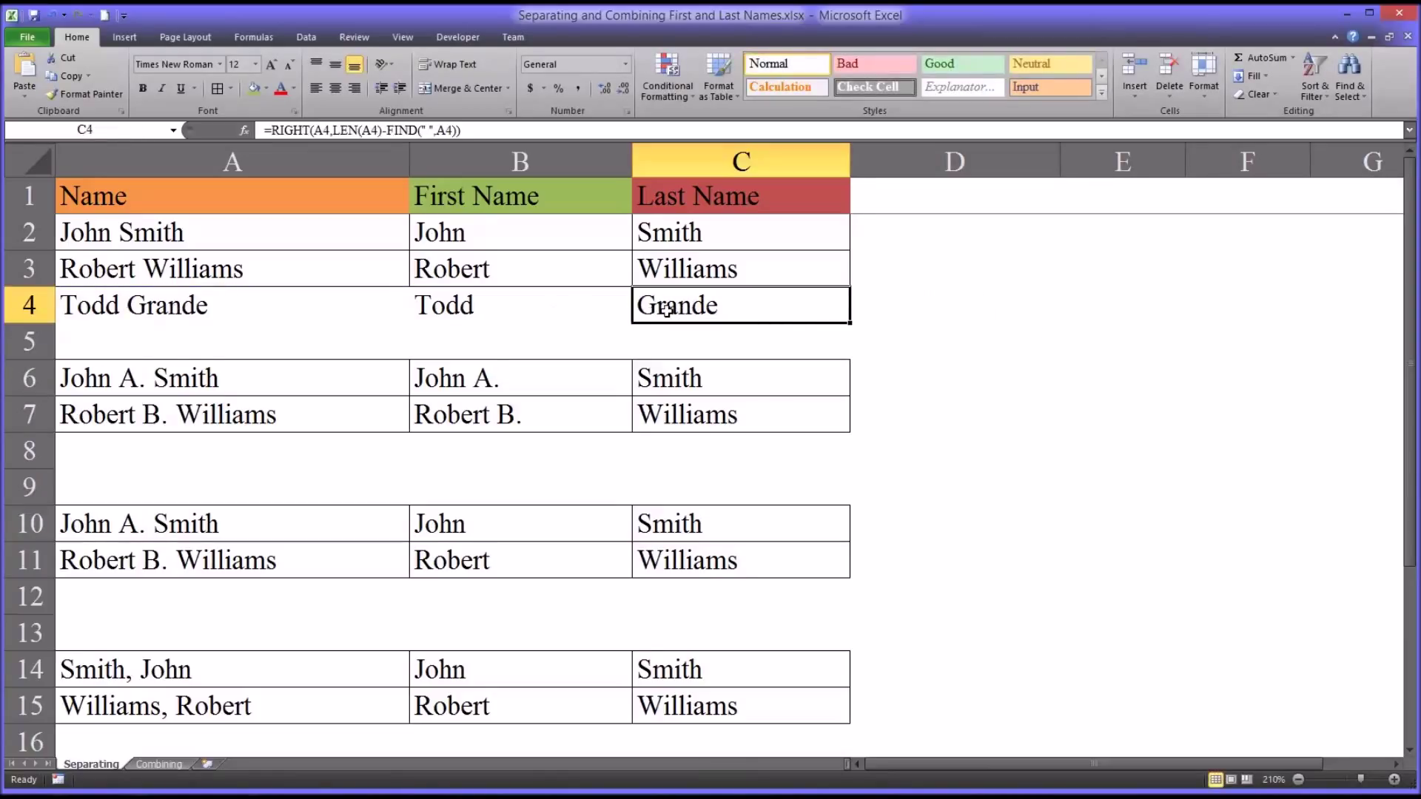
left_click(211, 311)
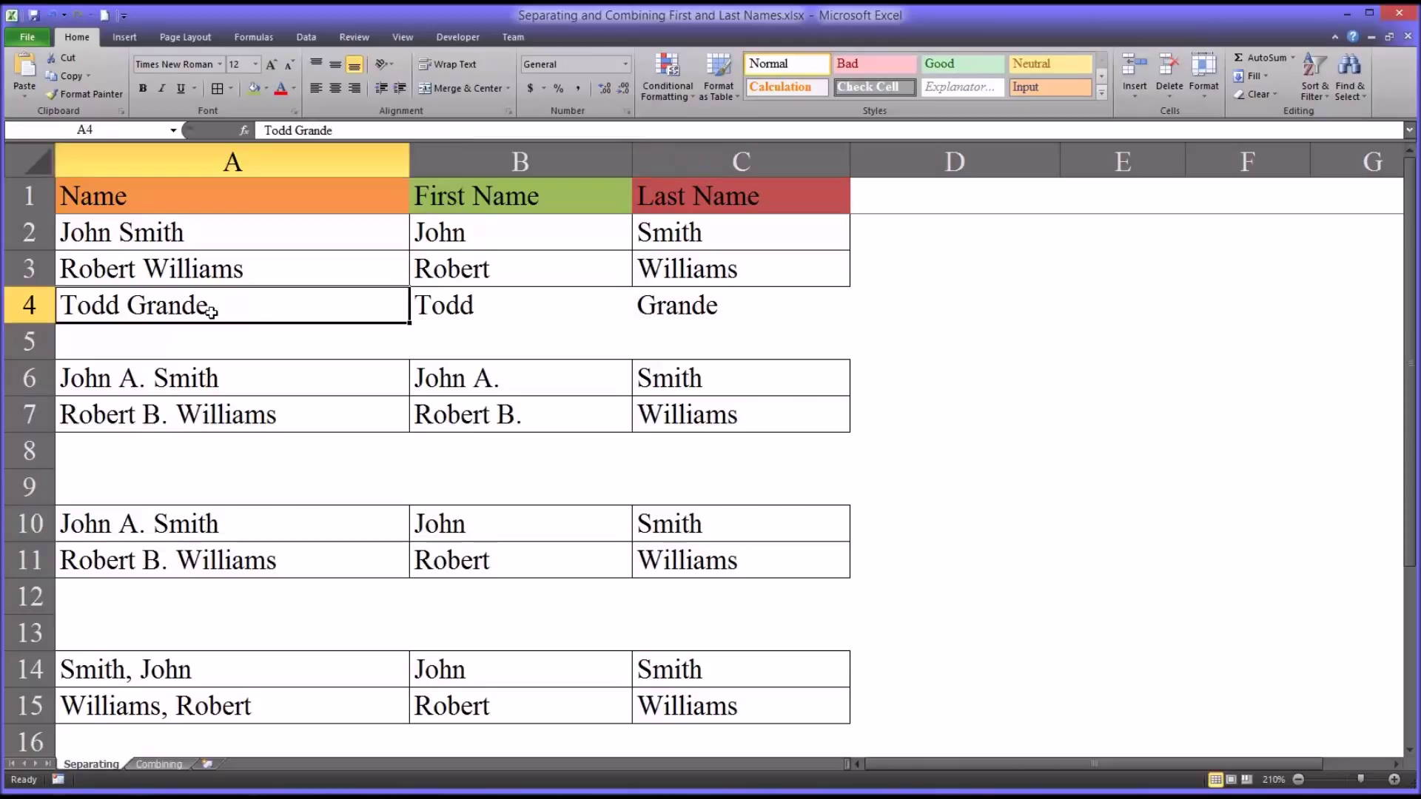
left_click(471, 310)
left_click(661, 308)
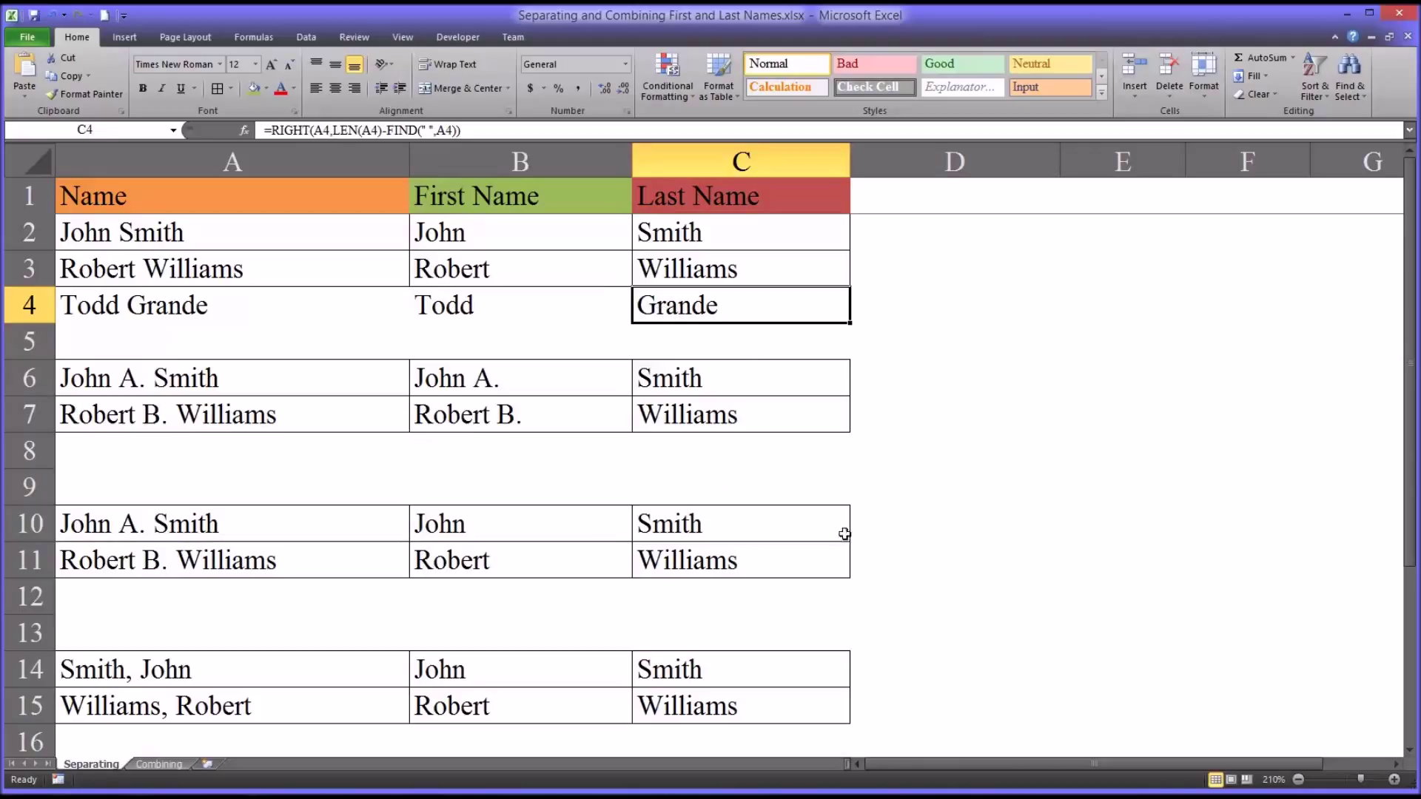
Clear A4:C4, then look over the middle-initial name in A6
left_click_drag(644, 308, 302, 314)
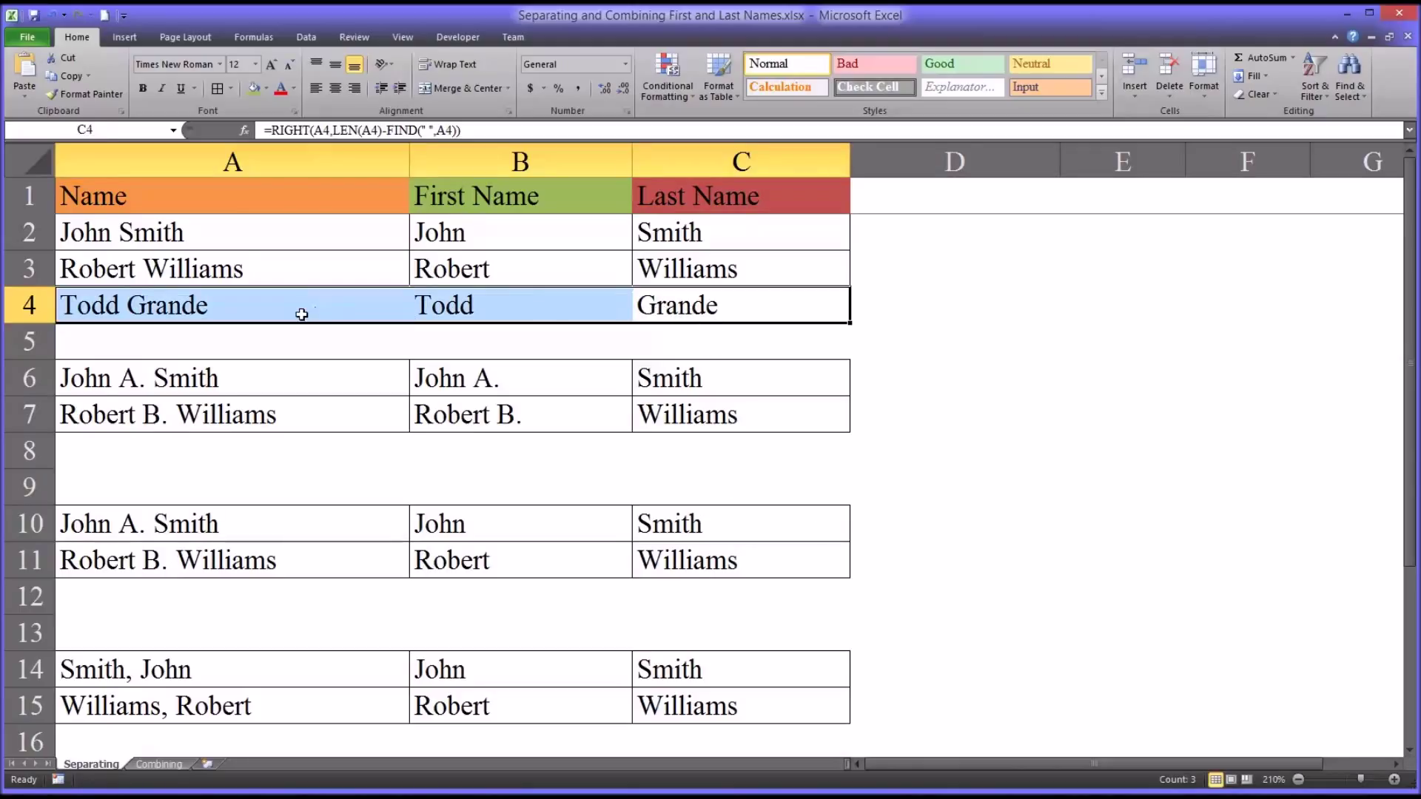
key("Delete")
left_click(157, 453)
left_click(89, 387)
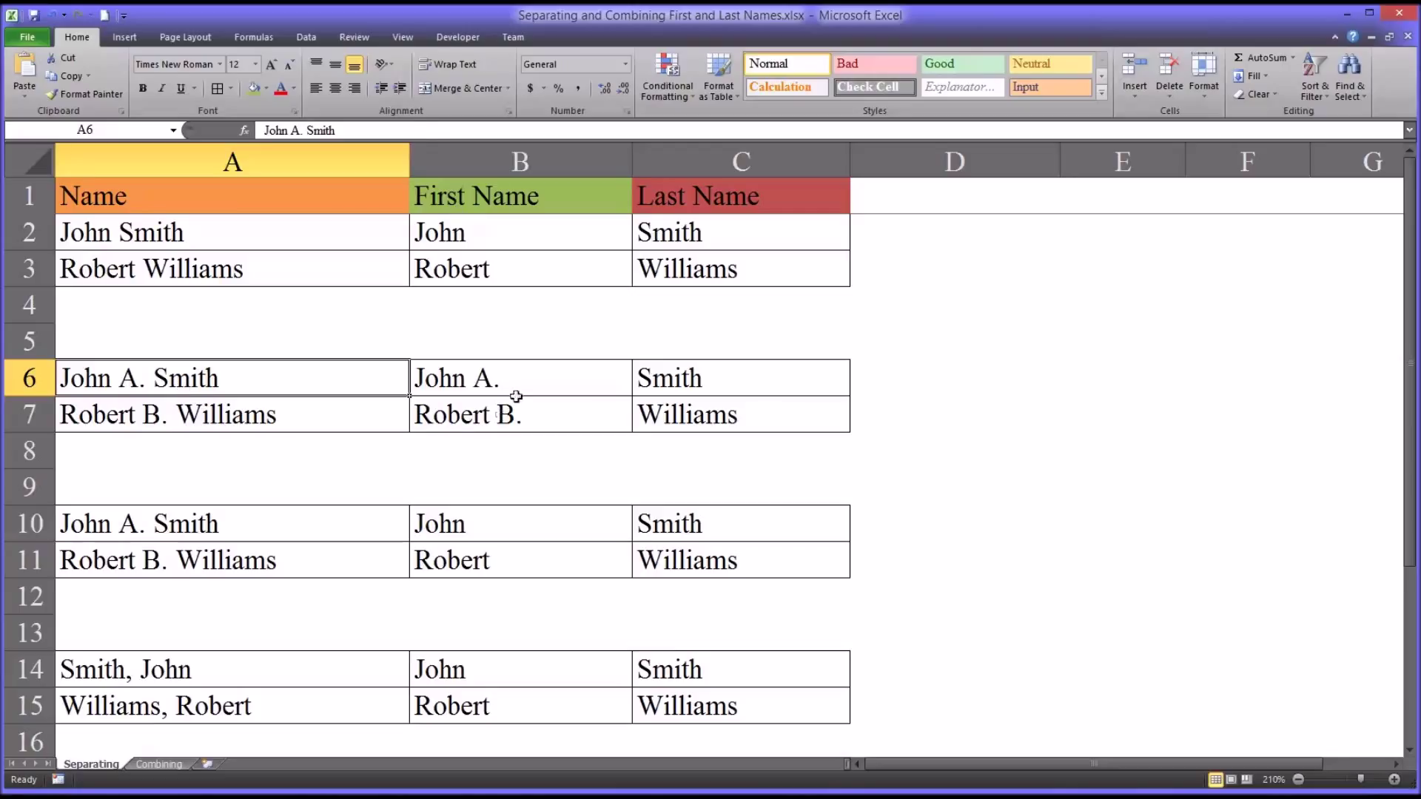
Check row 6's period-based formulas, enter 'Todd L. Grande' in A8, and start B8's formula
left_click(502, 379)
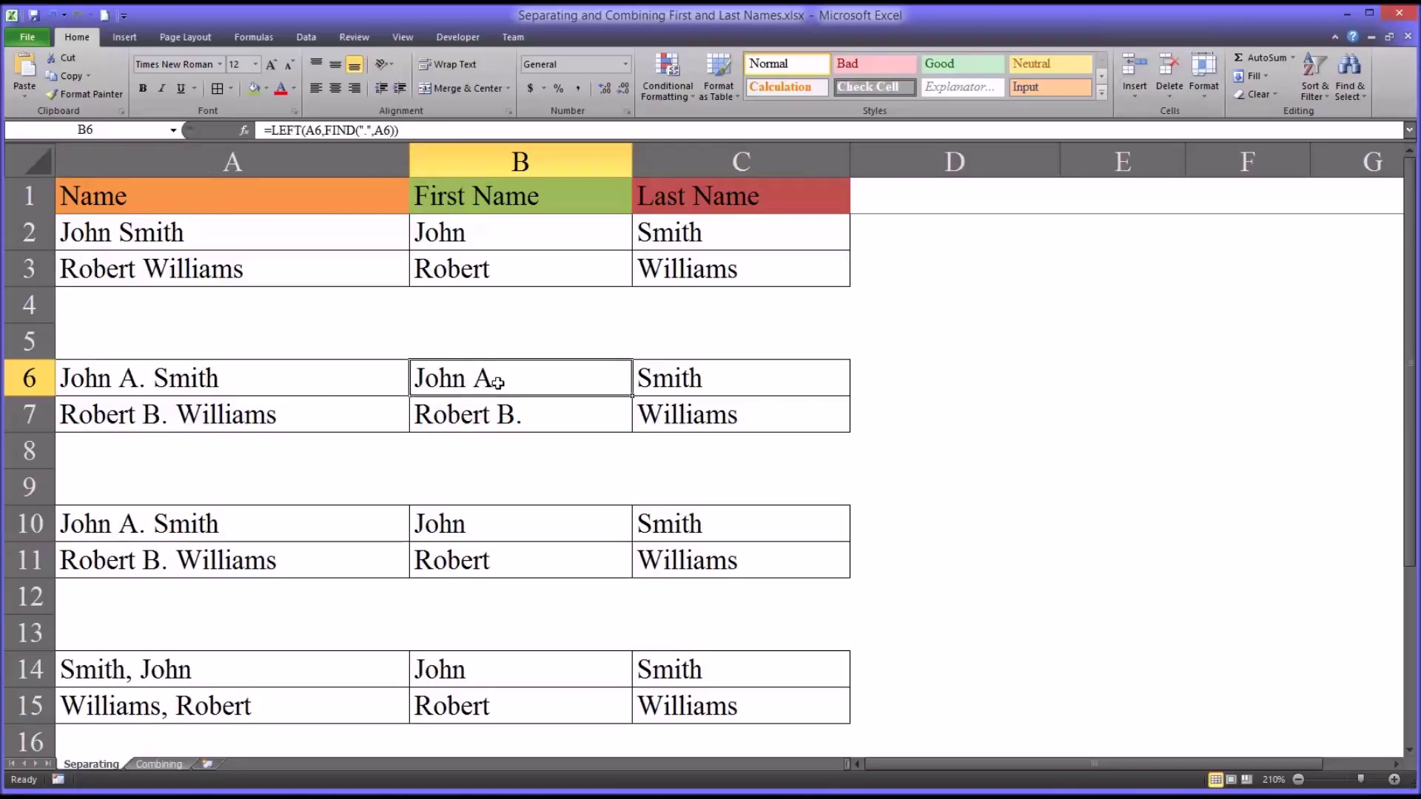
left_click(722, 388)
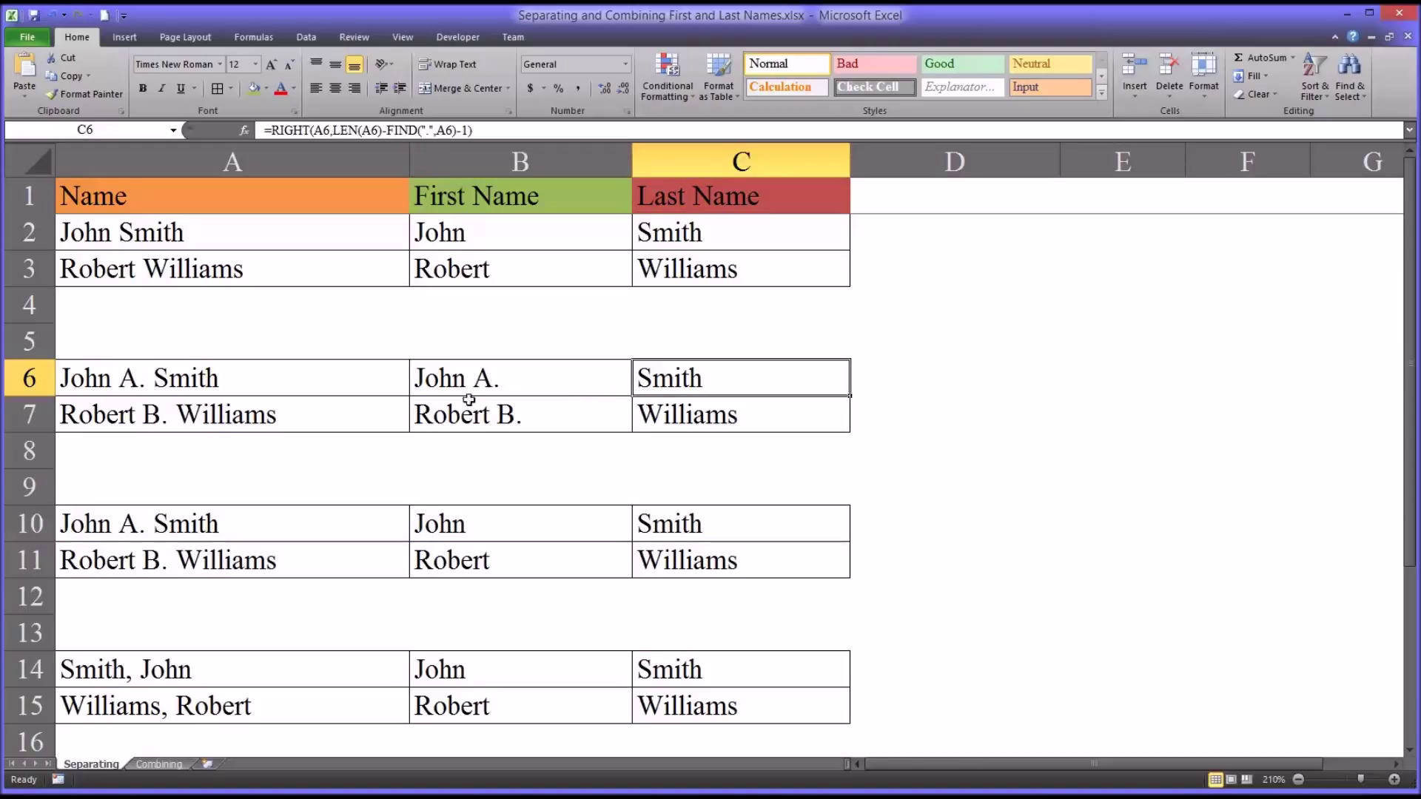
left_click(278, 443)
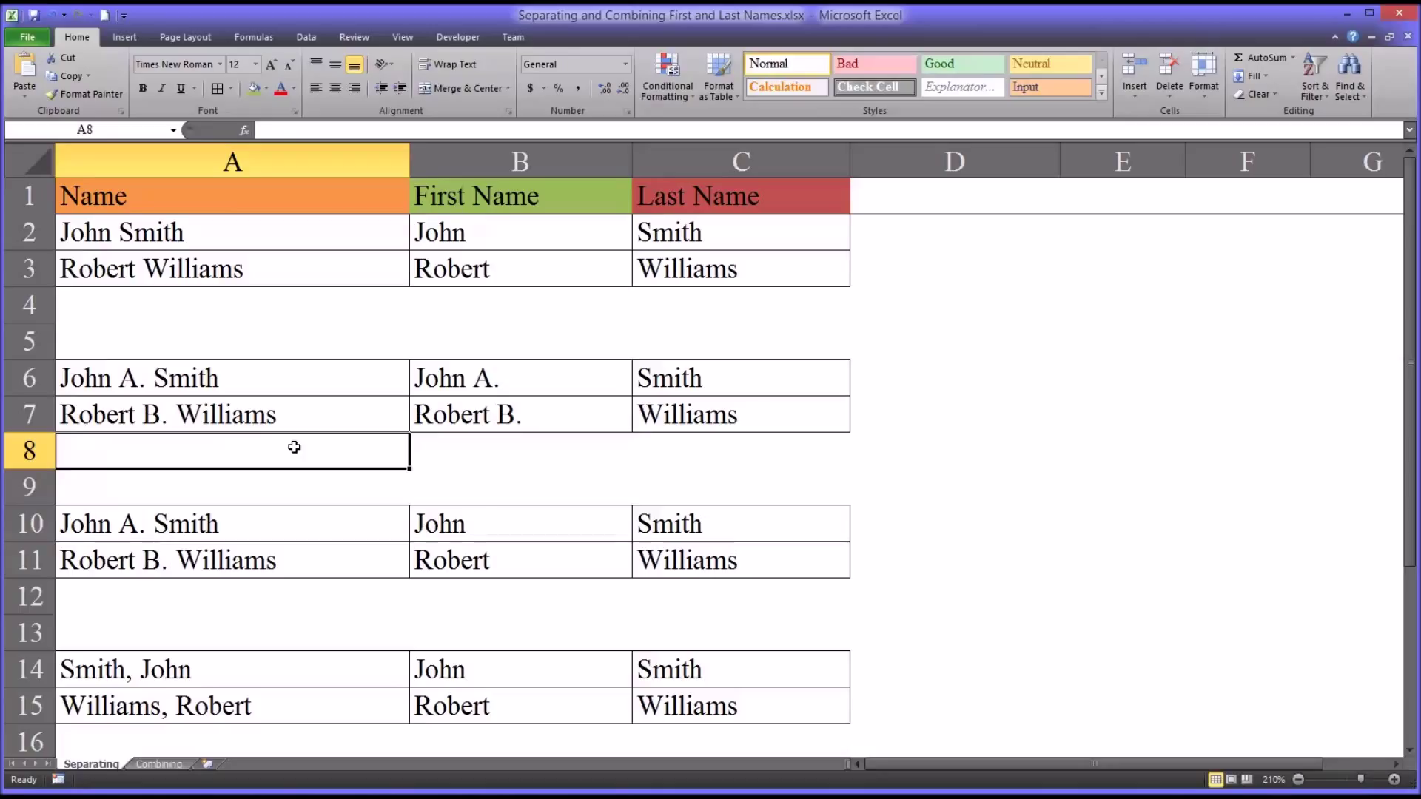
type("Todd ")
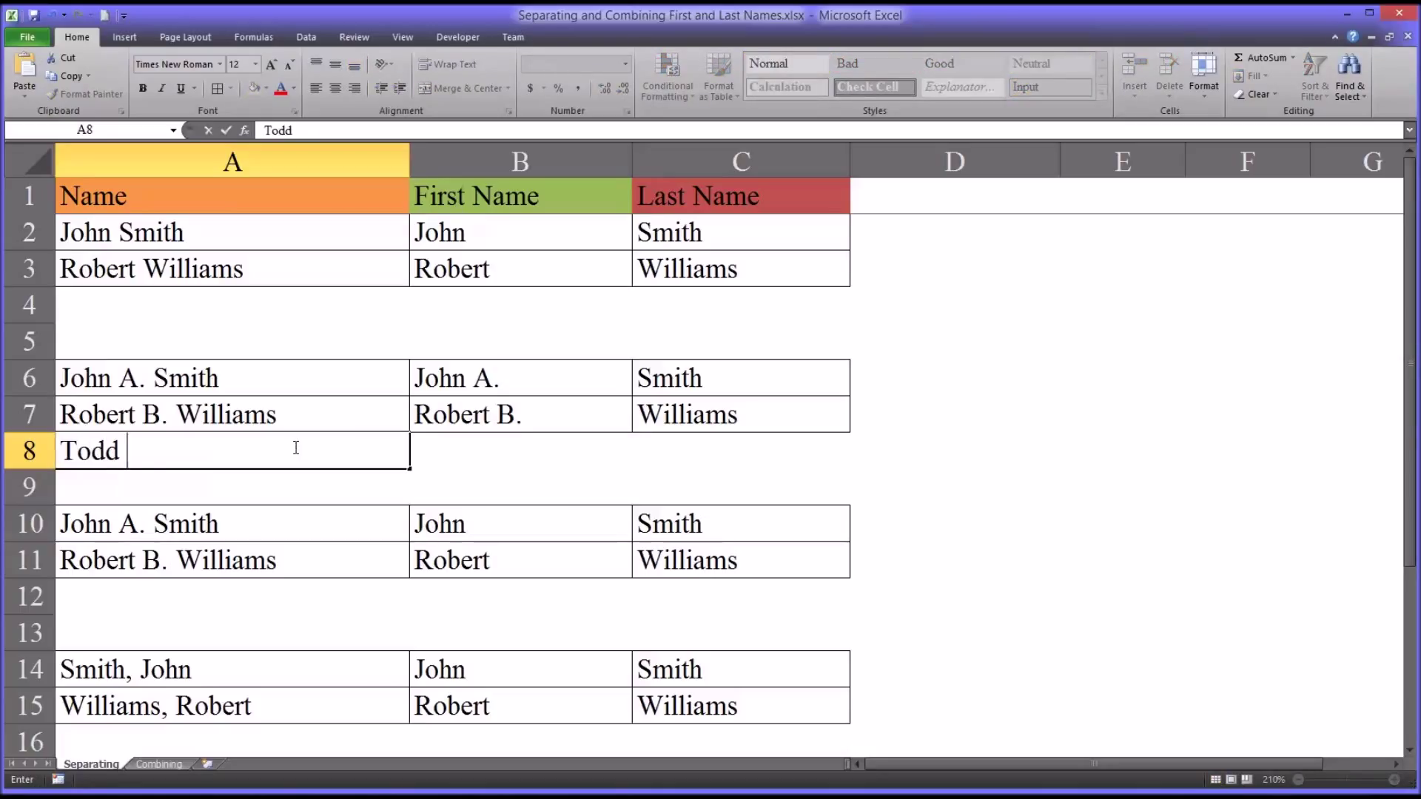
type("L. Grande")
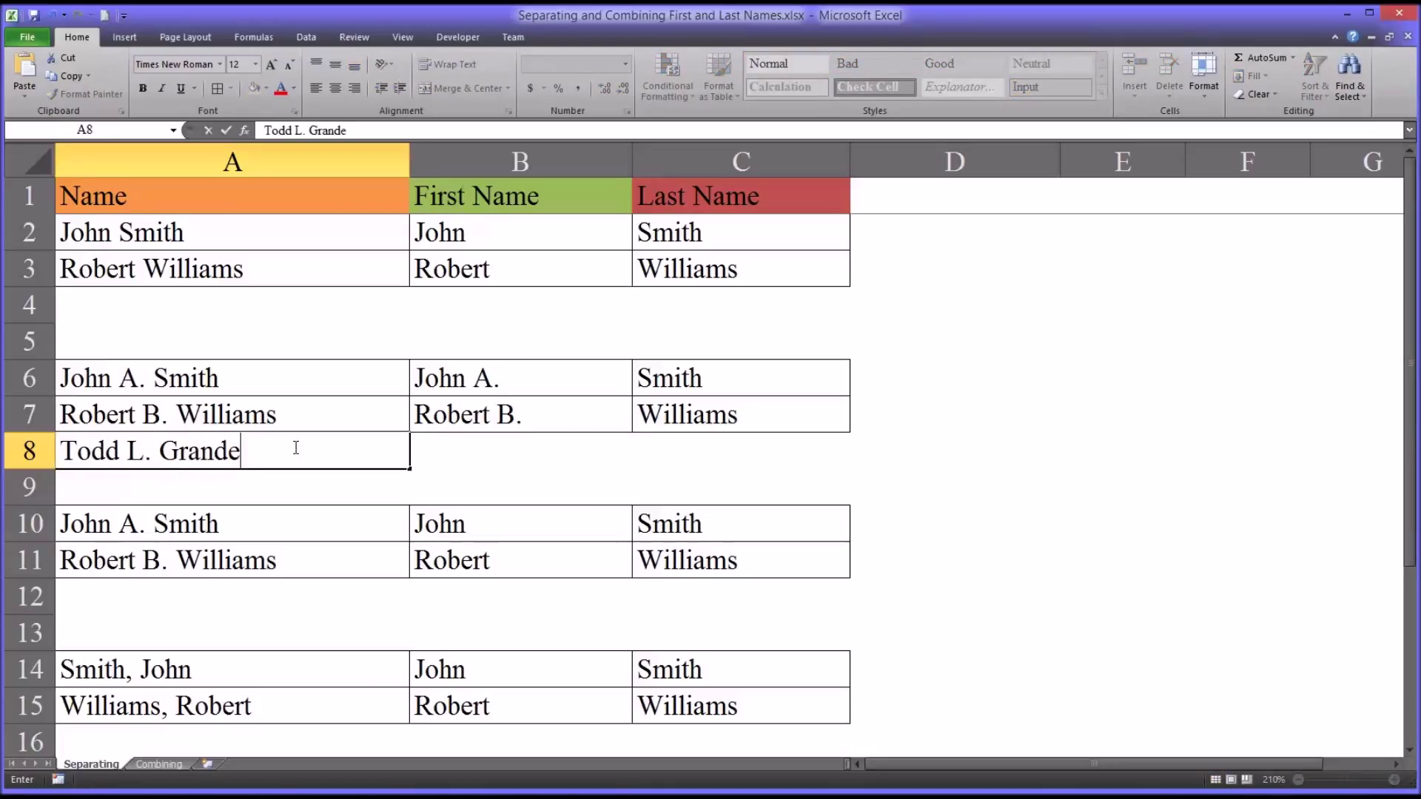
key("Tab")
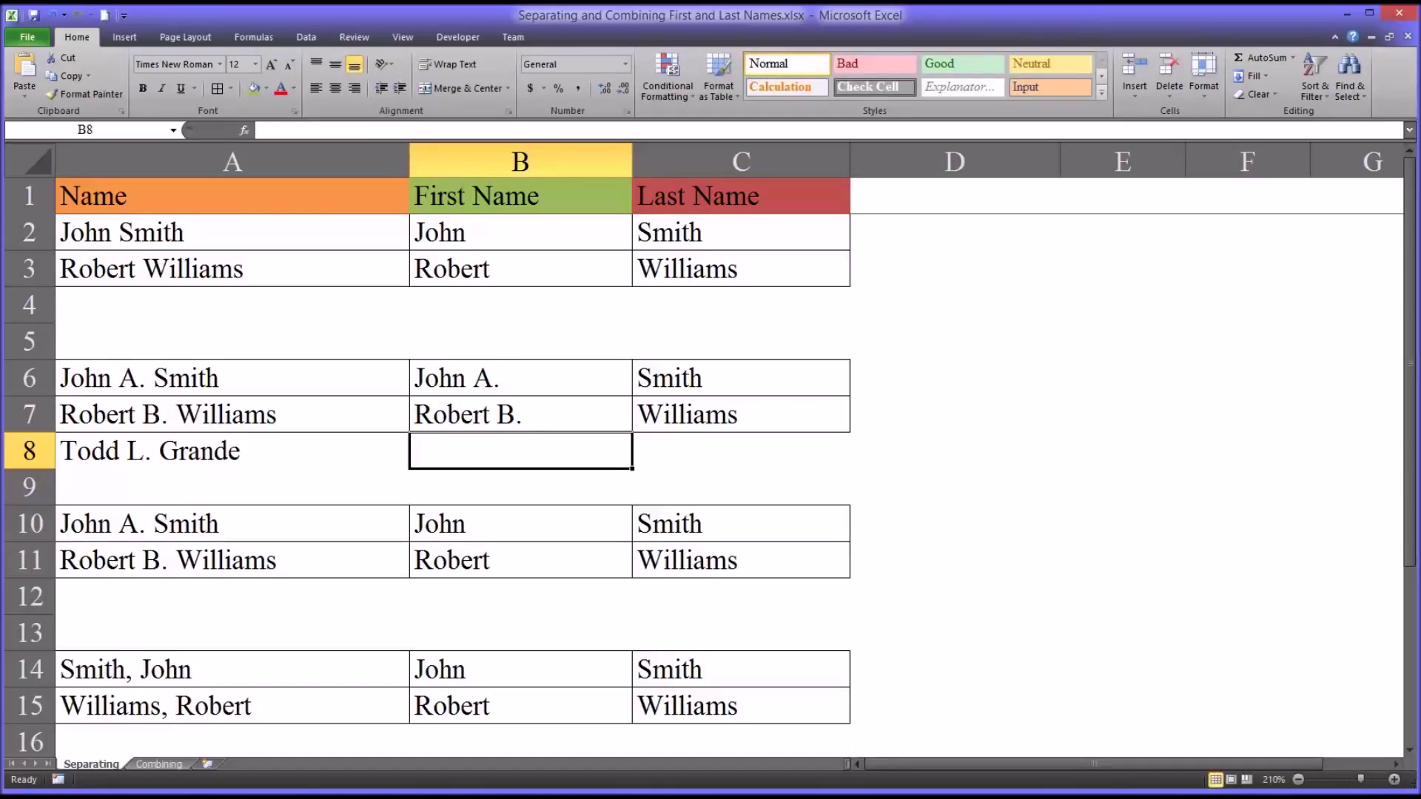
type("=leftr")
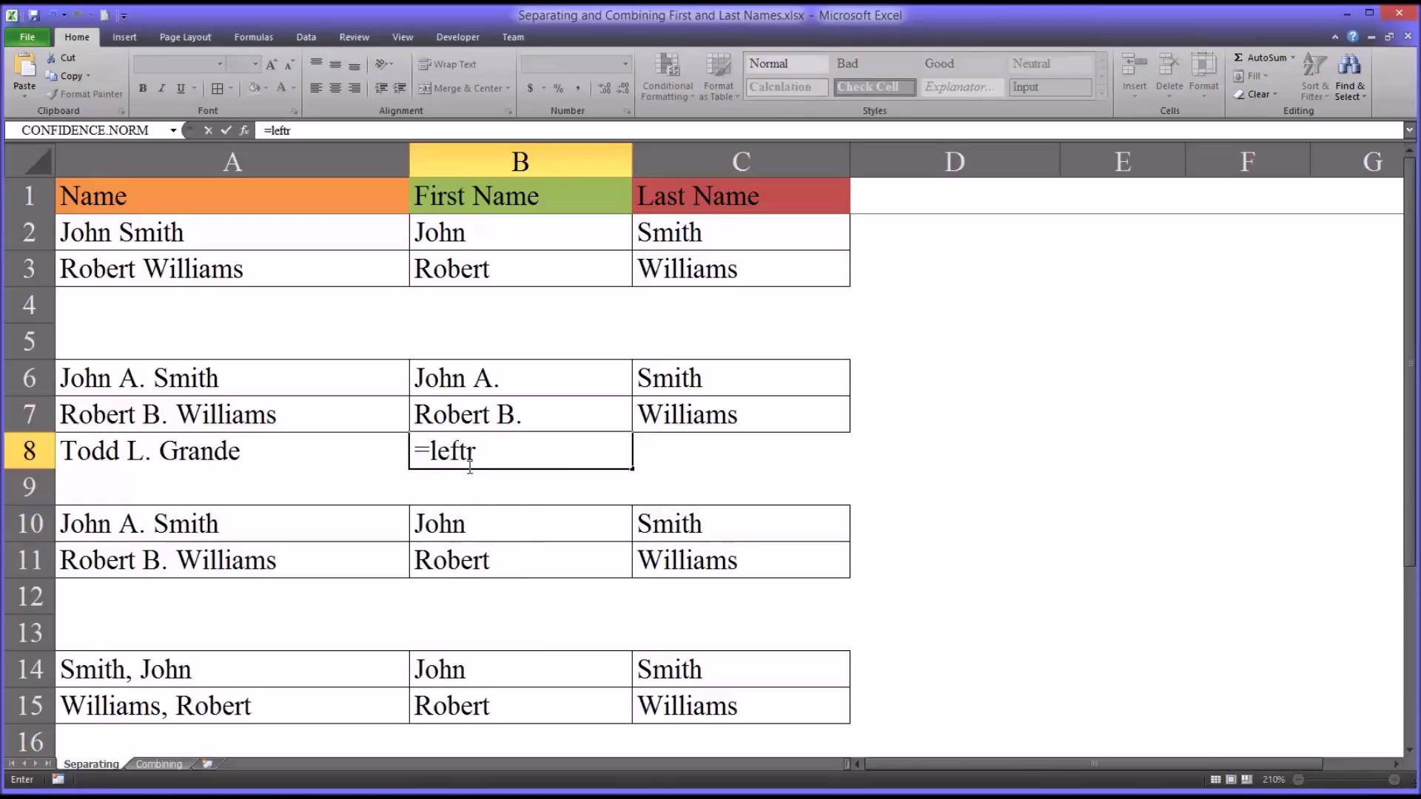
key("BackSpace")
type("(")
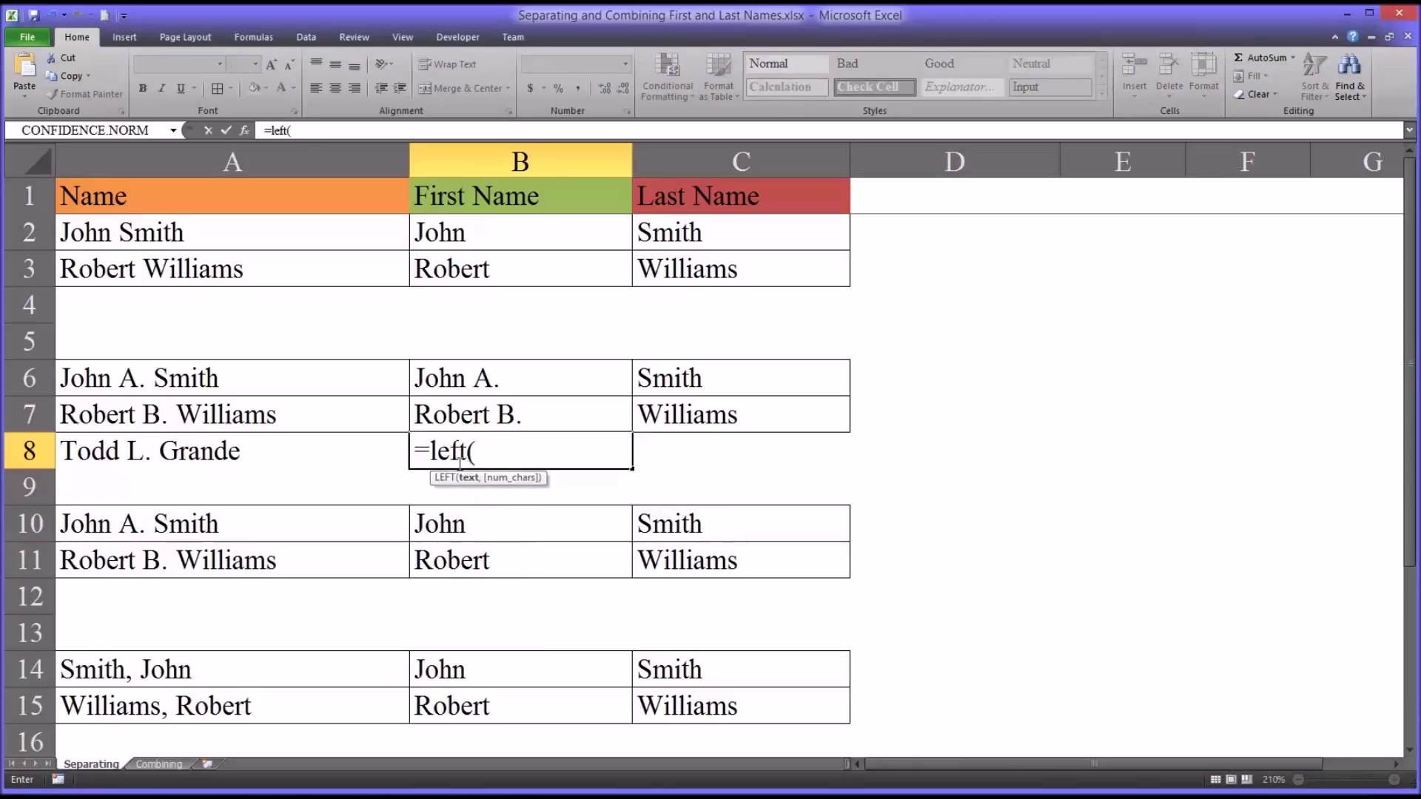
left_click(238, 455)
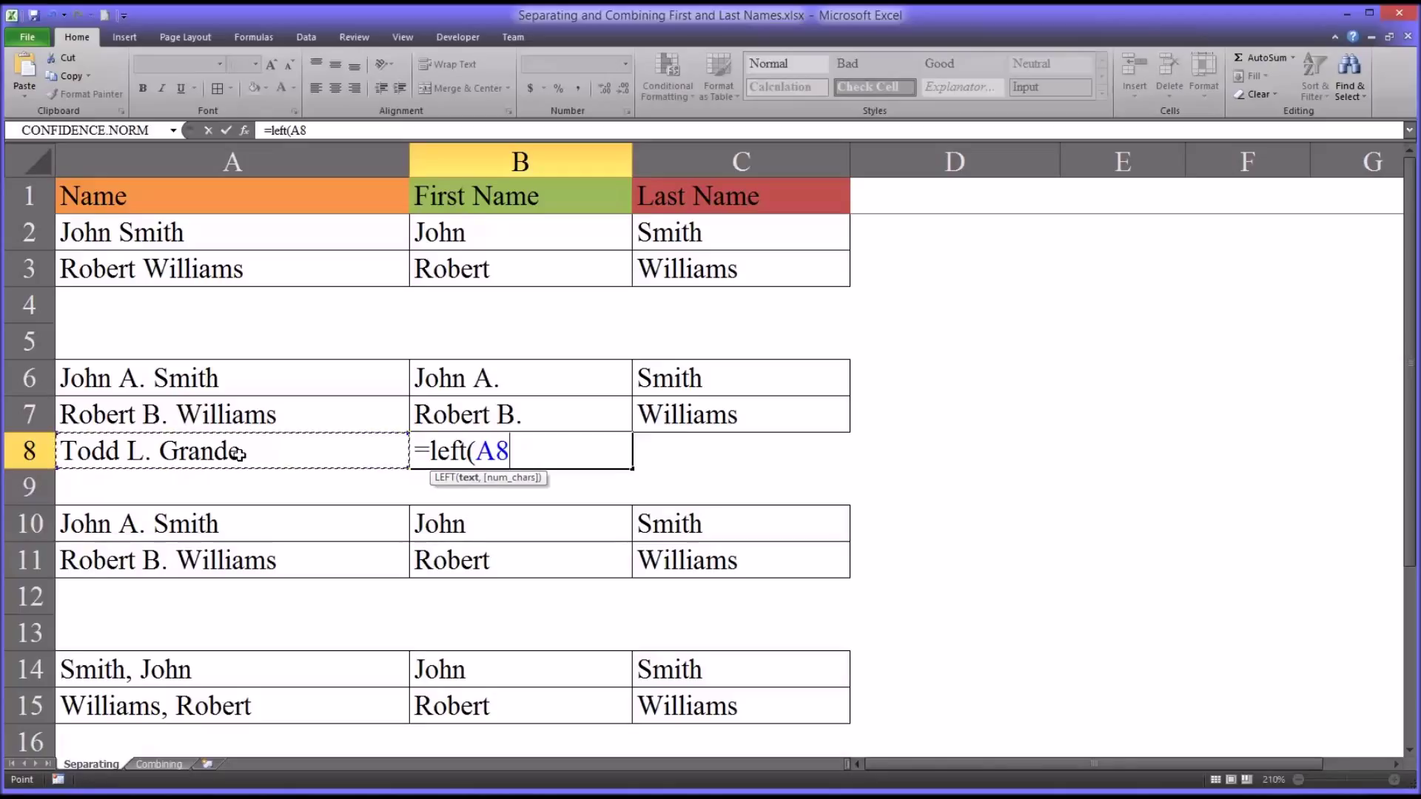
type(",f")
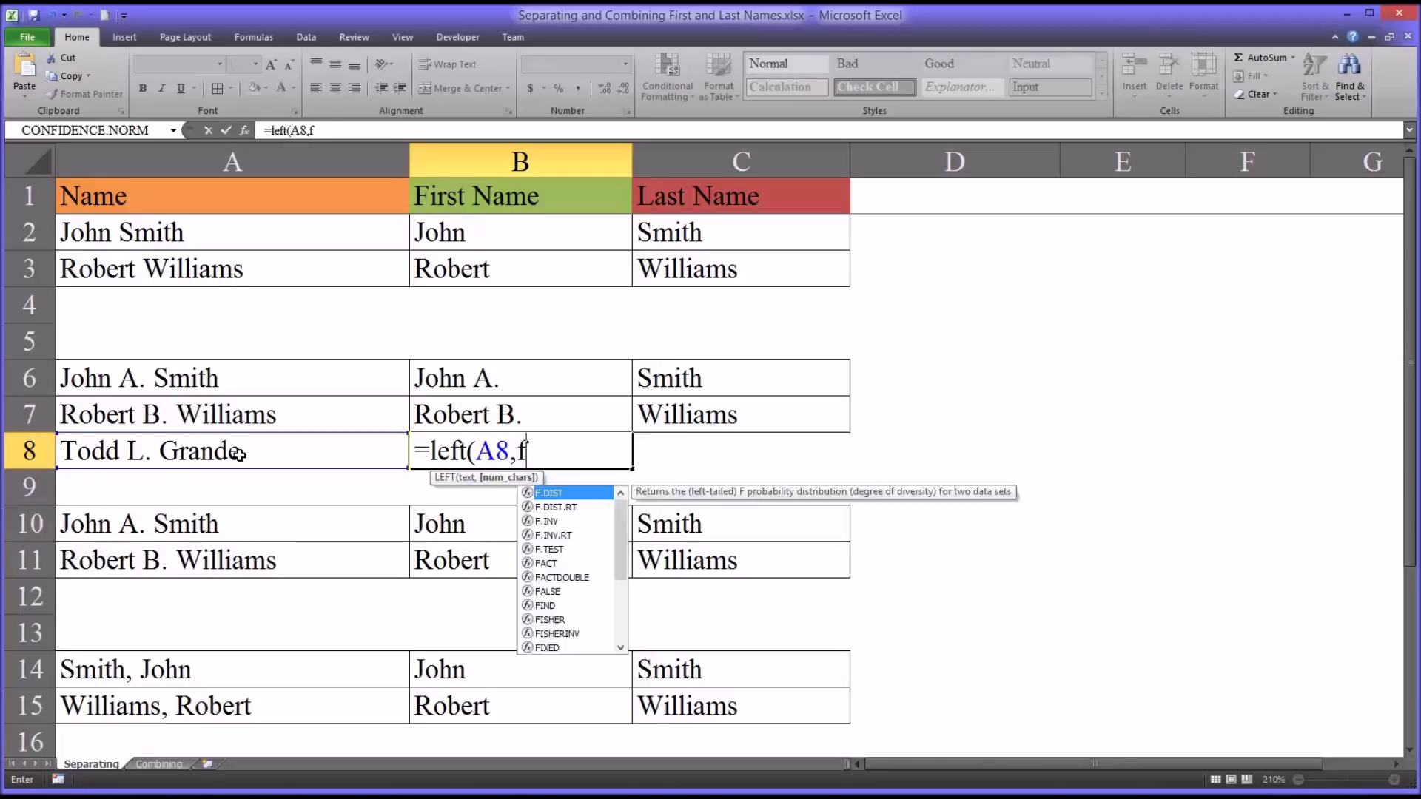
type("ind(")
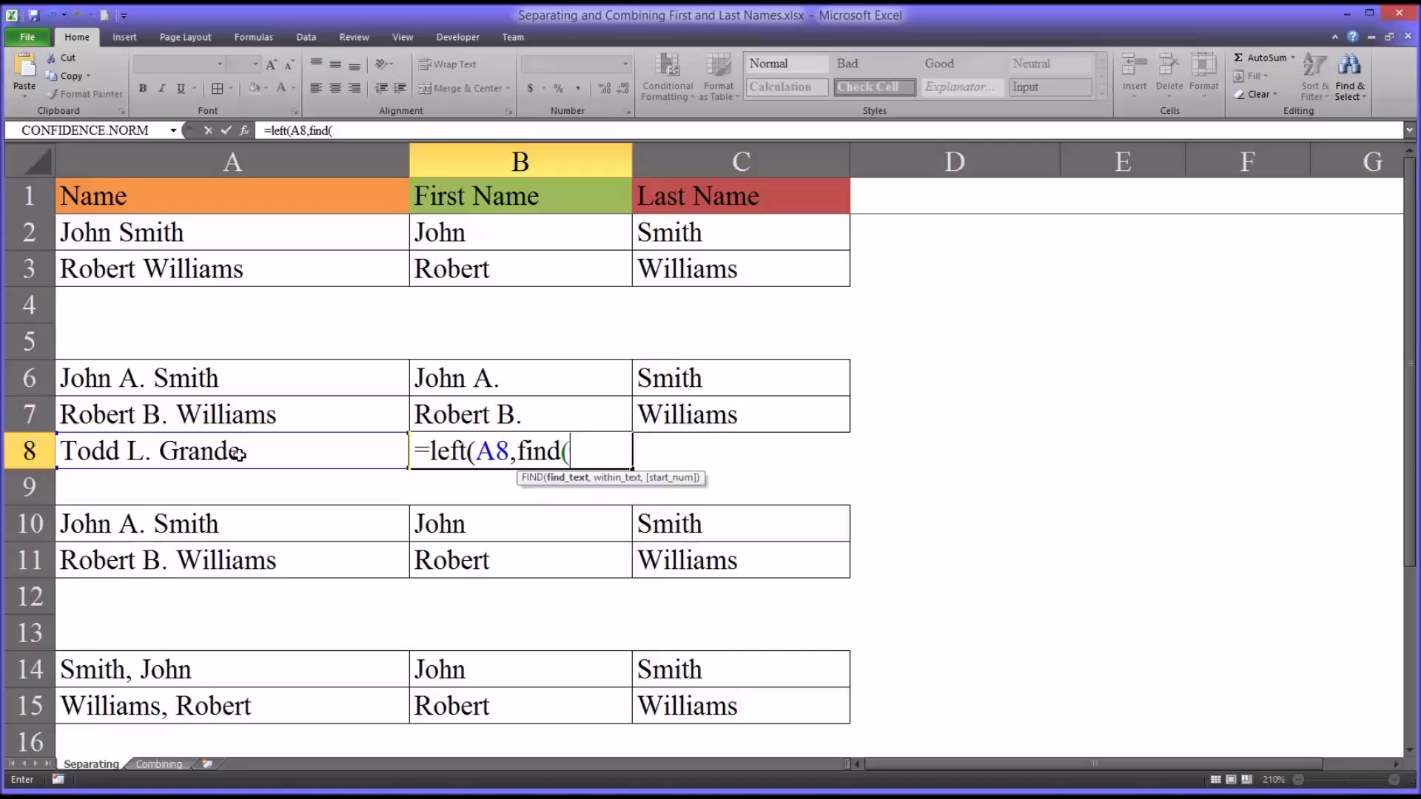
type("\".\",")
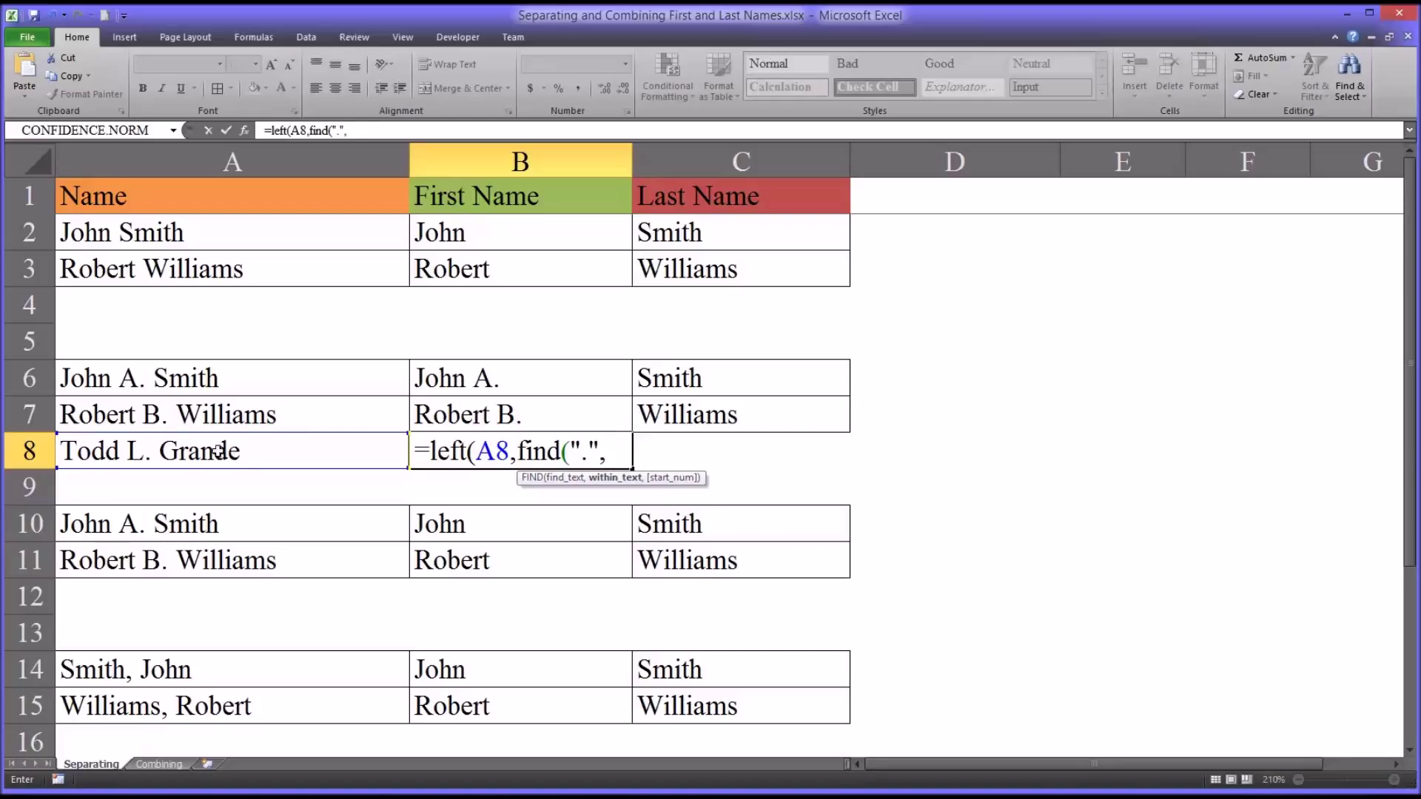
left_click(196, 452)
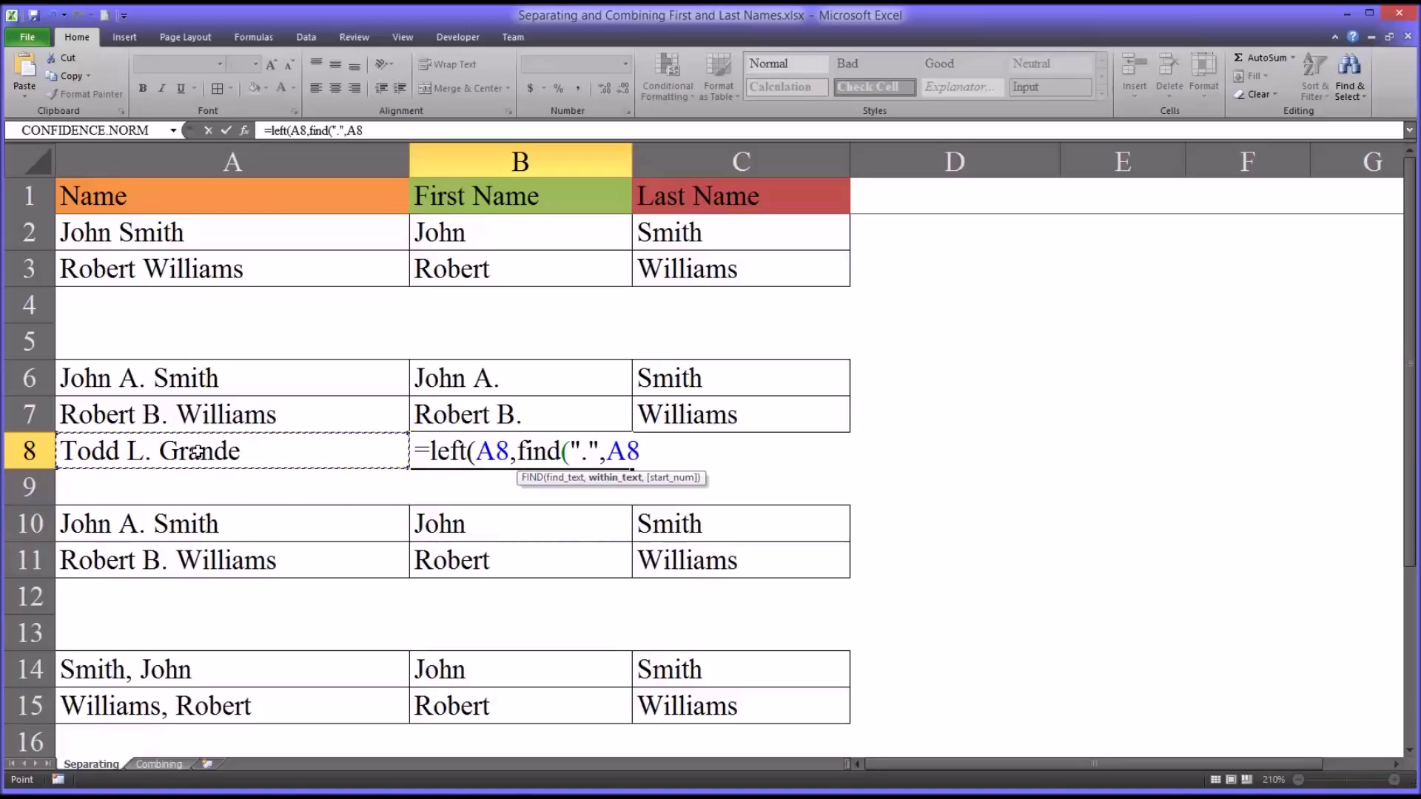
type("))")
key("Return")
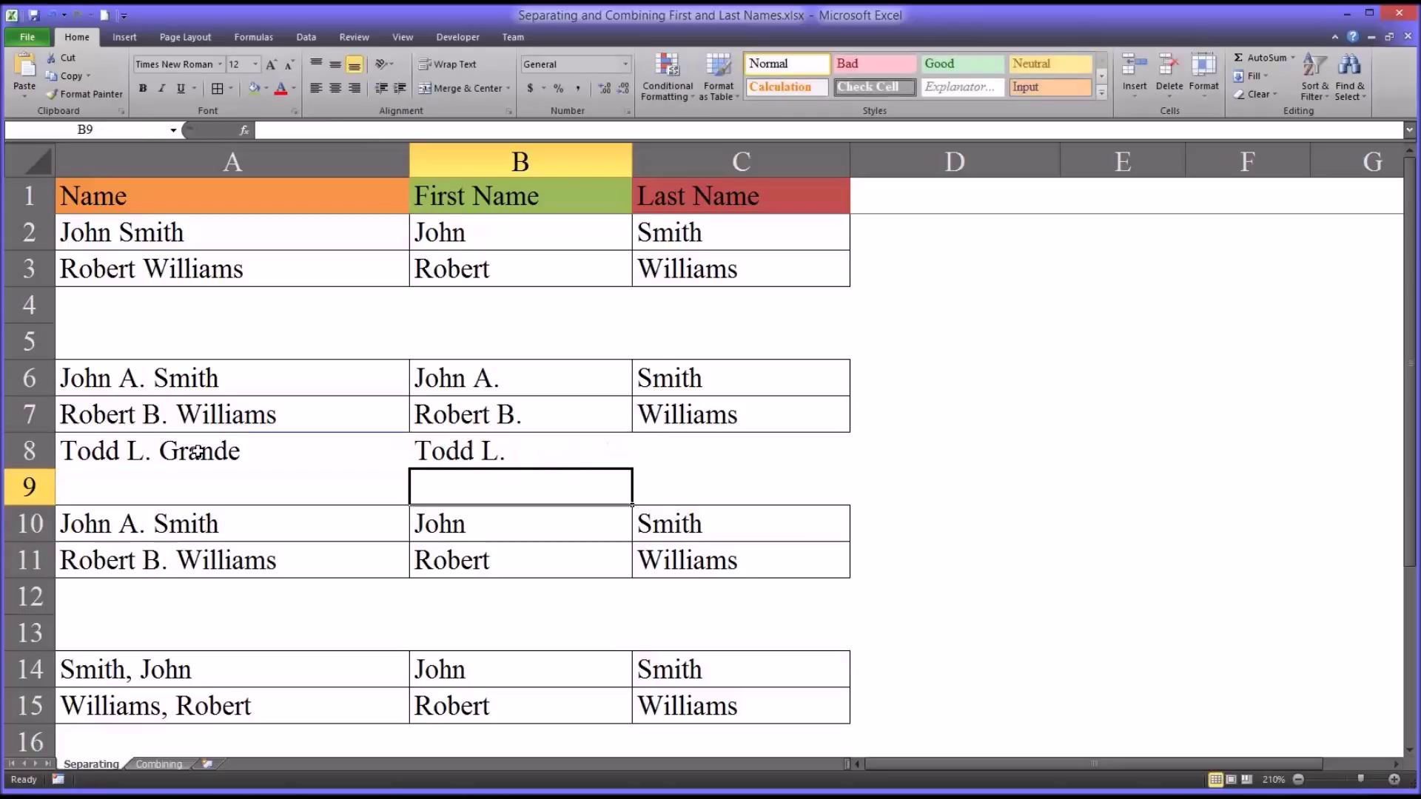
Enter =RIGHT(A8,LEN(A8)-FIND(".",A8)-1) in C8 to return the last name Grande
left_click(449, 462)
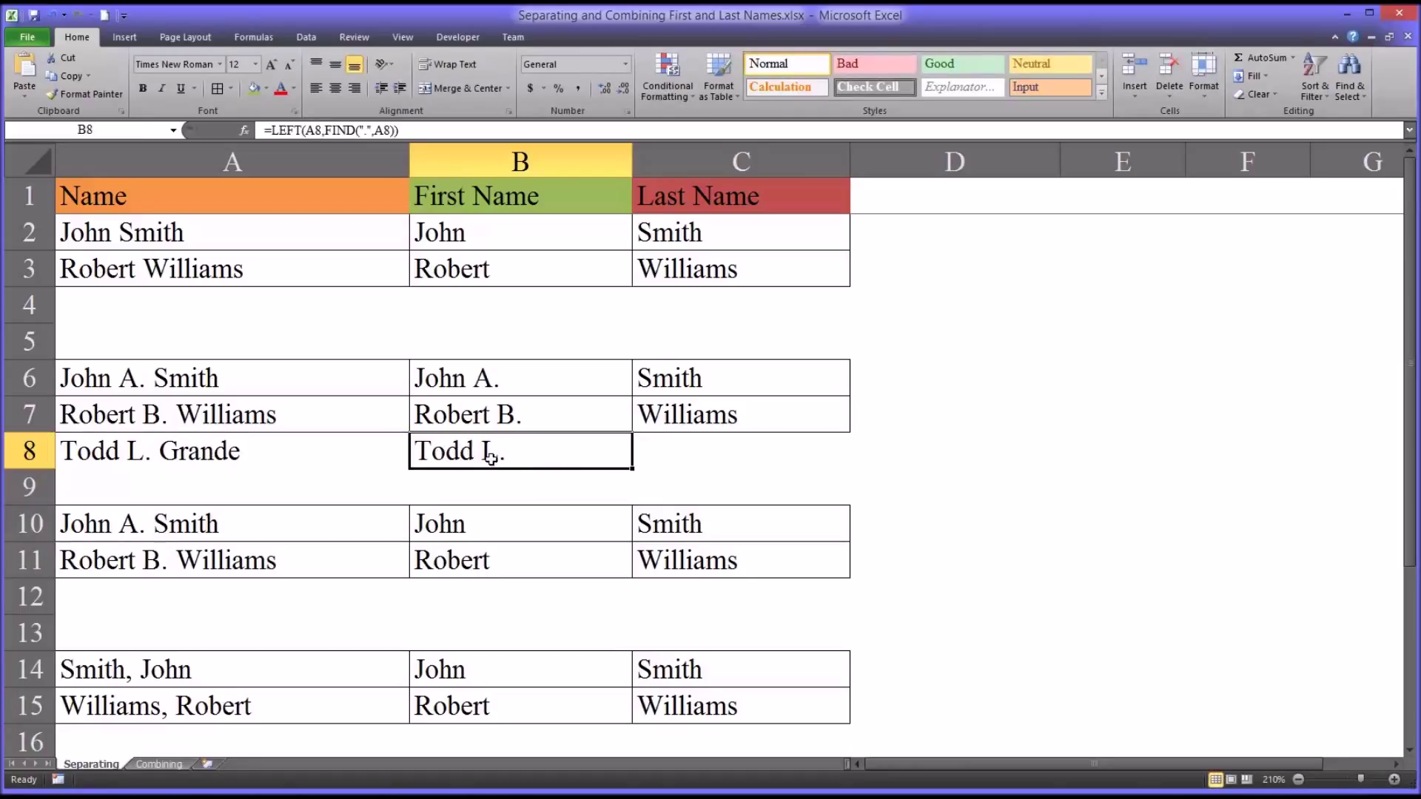
left_click(657, 463)
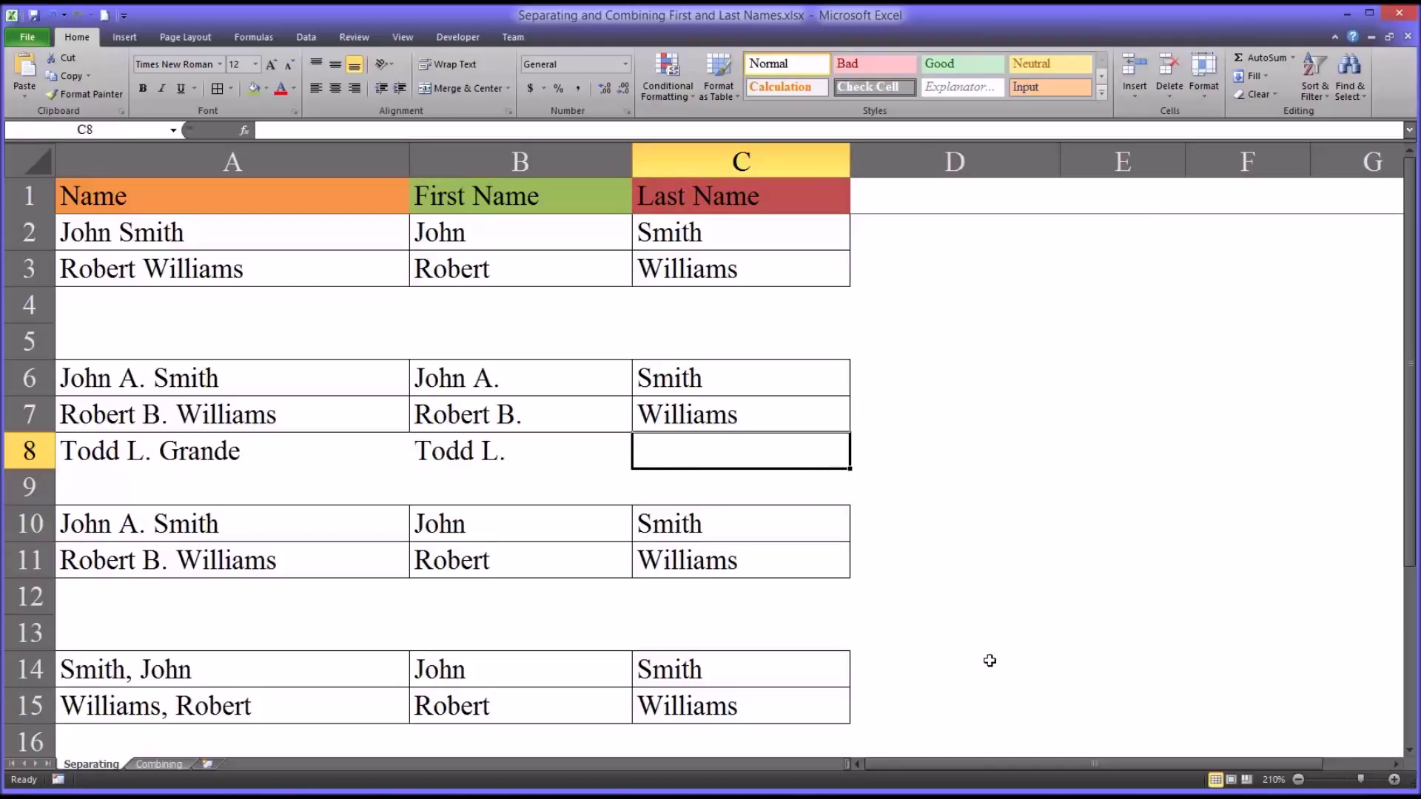
type("=righ")
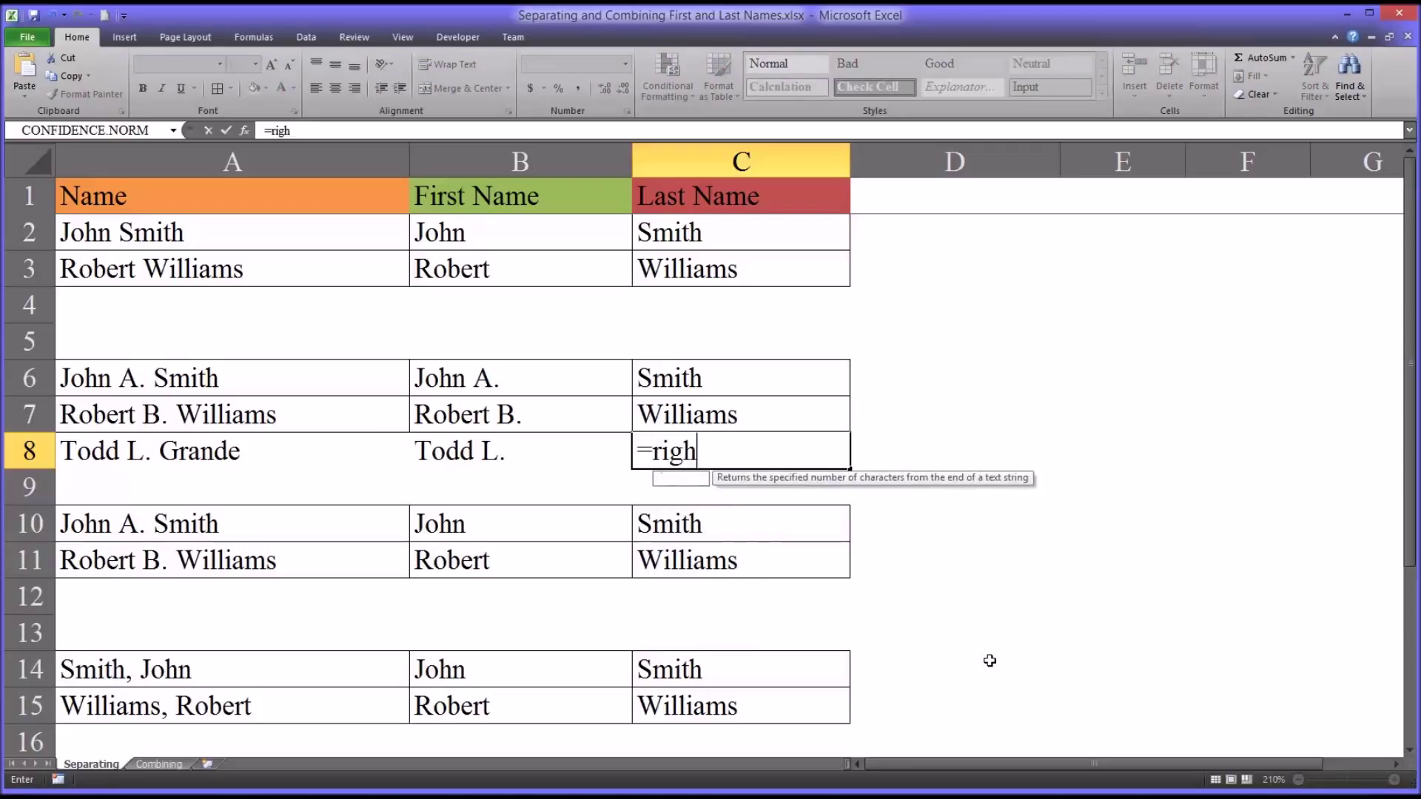
type("t(")
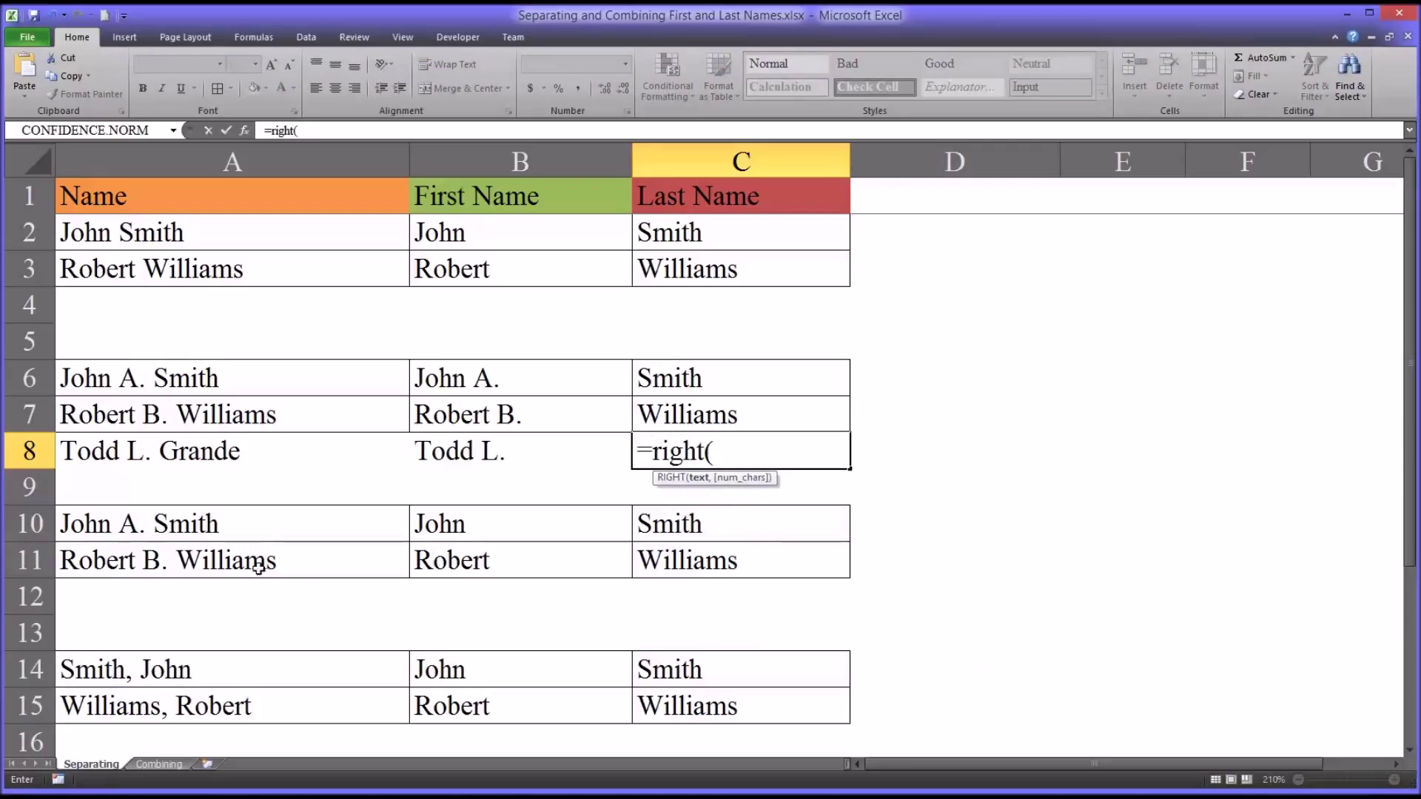
left_click(234, 458)
type(",len")
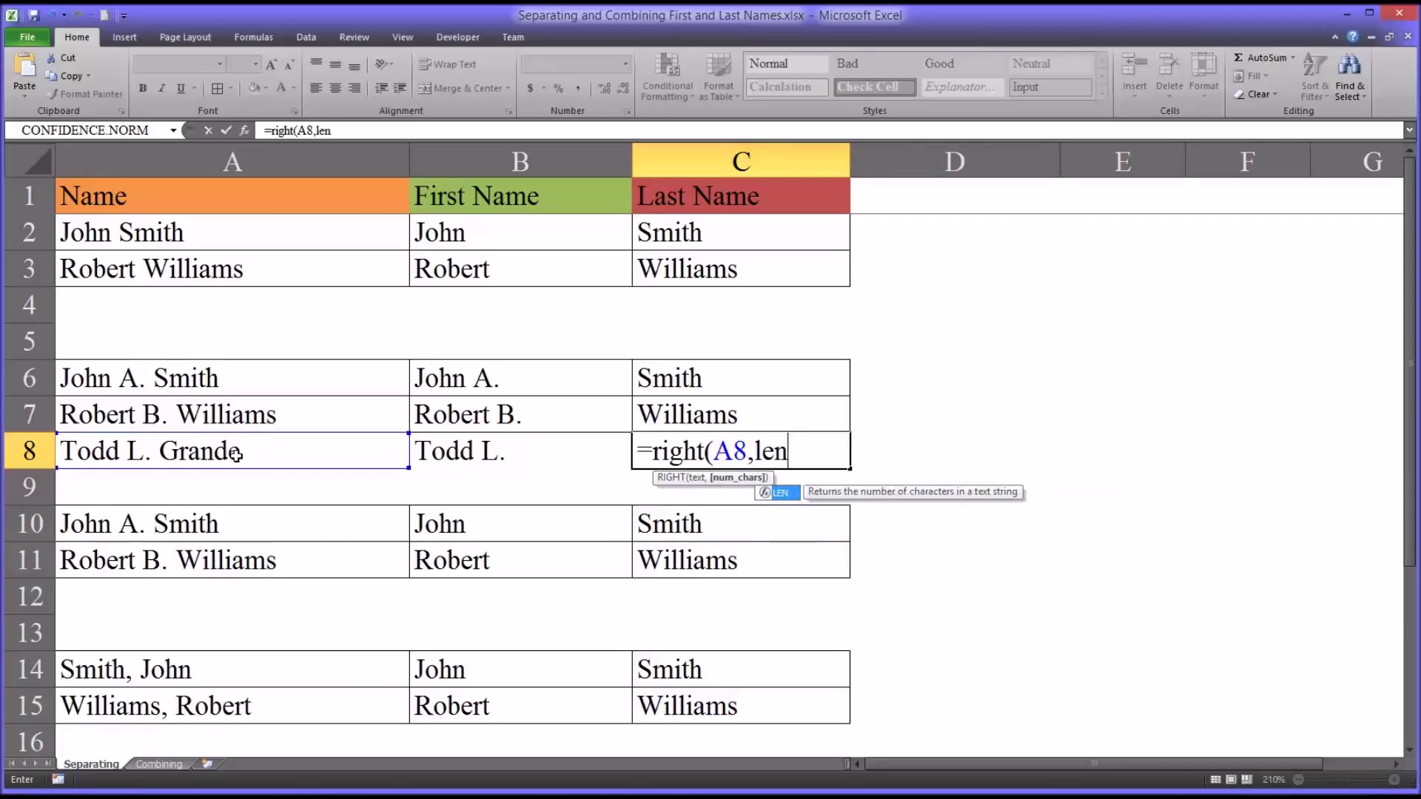
type("(")
left_click(141, 450)
type(")-")
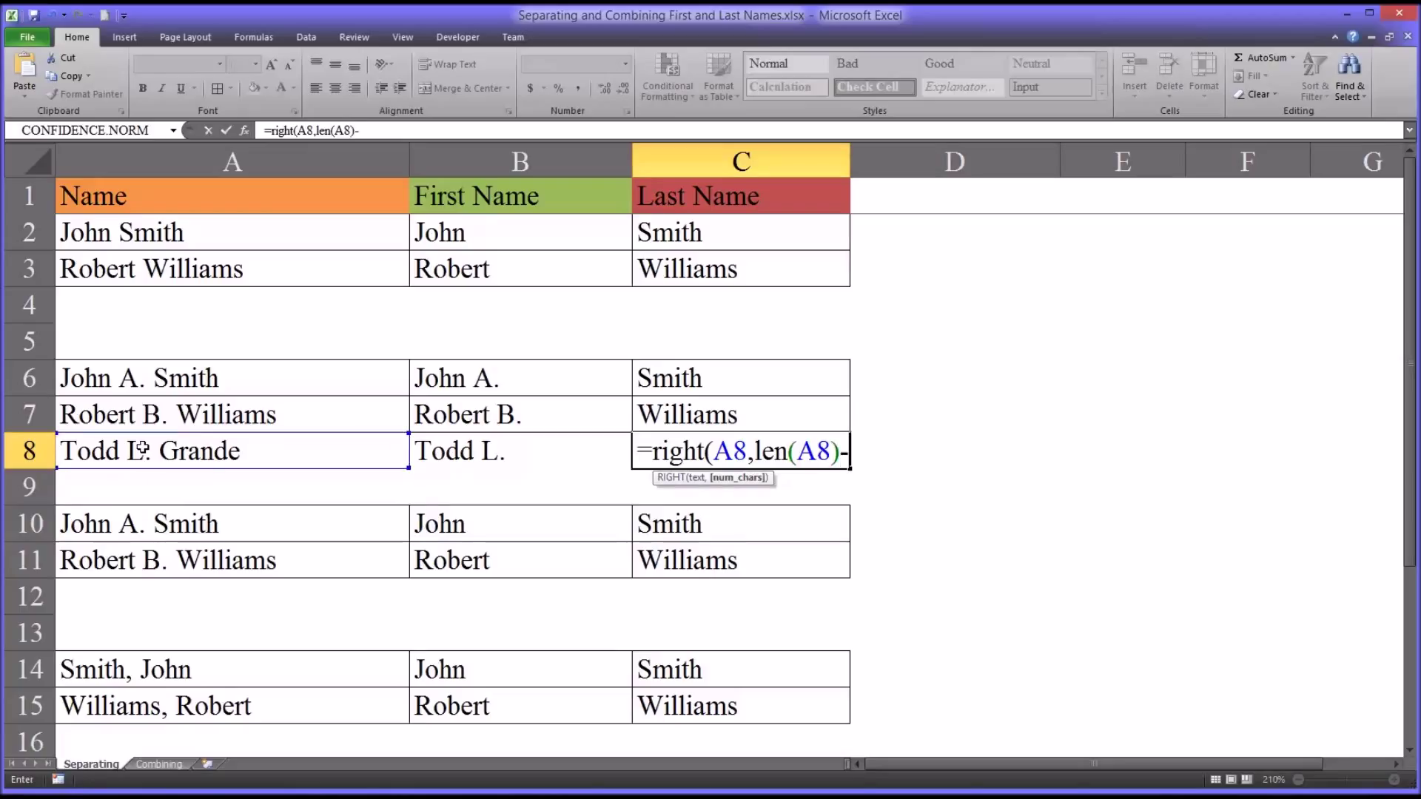
type("Find")
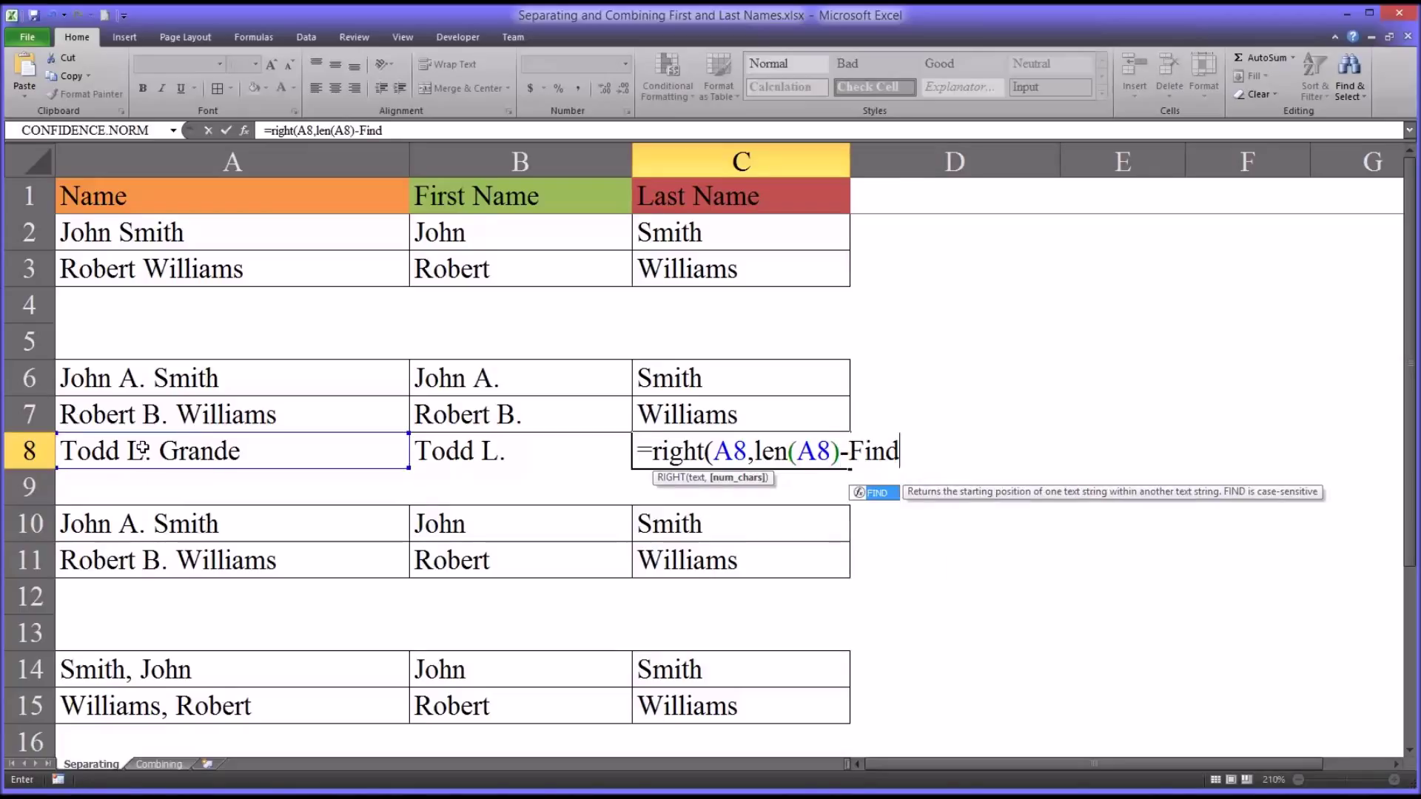
type("(\".")
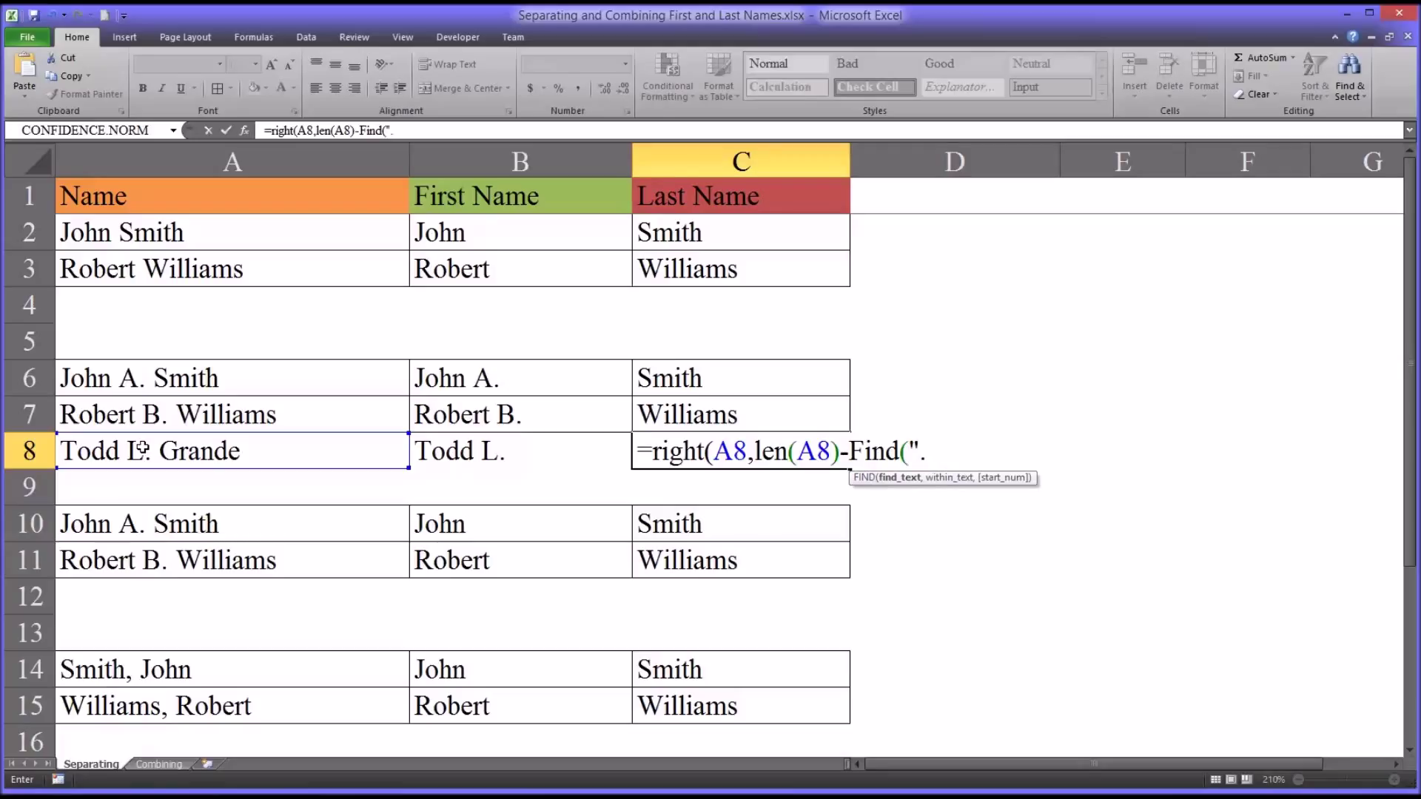
type("\",")
left_click(95, 452)
type(")")
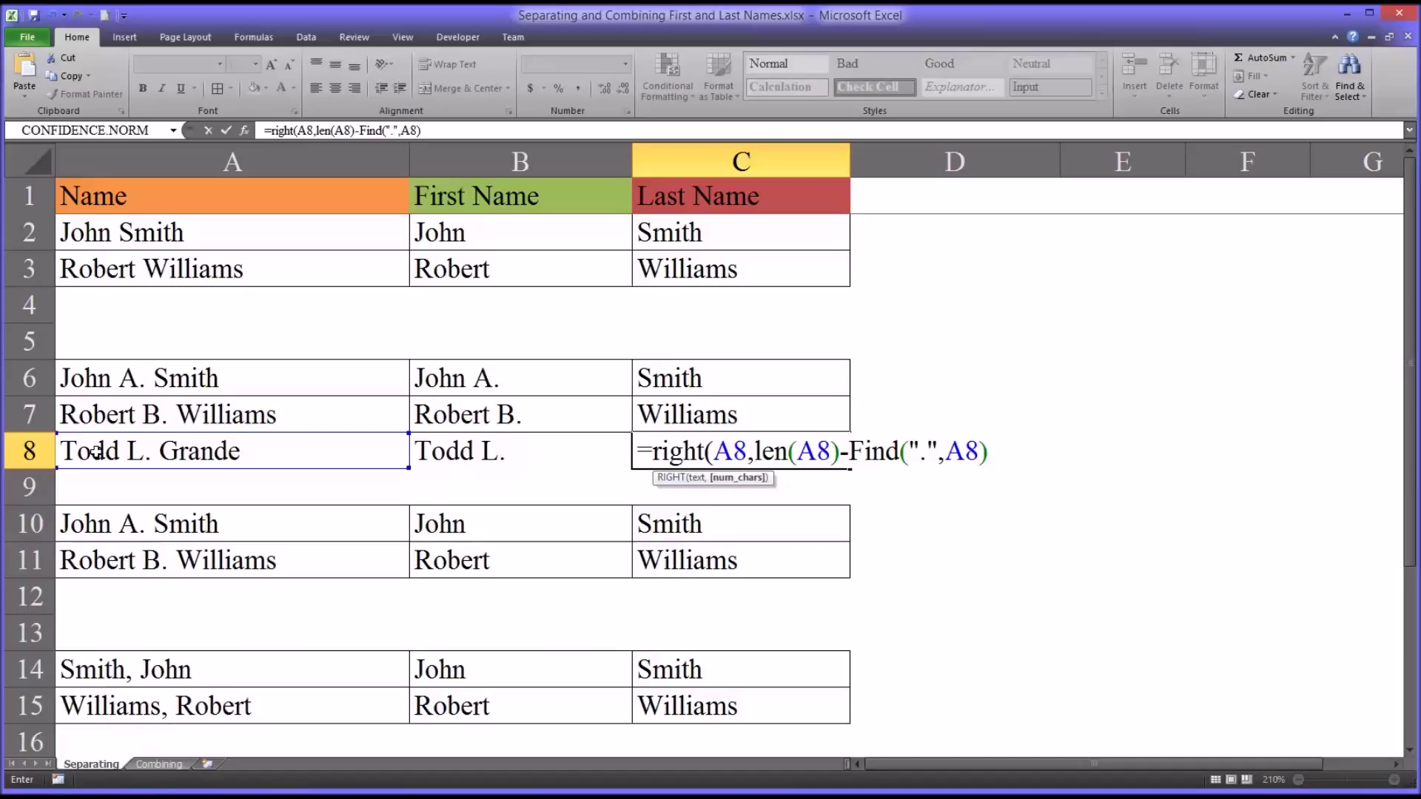
type("-1")
type(")")
key("Return")
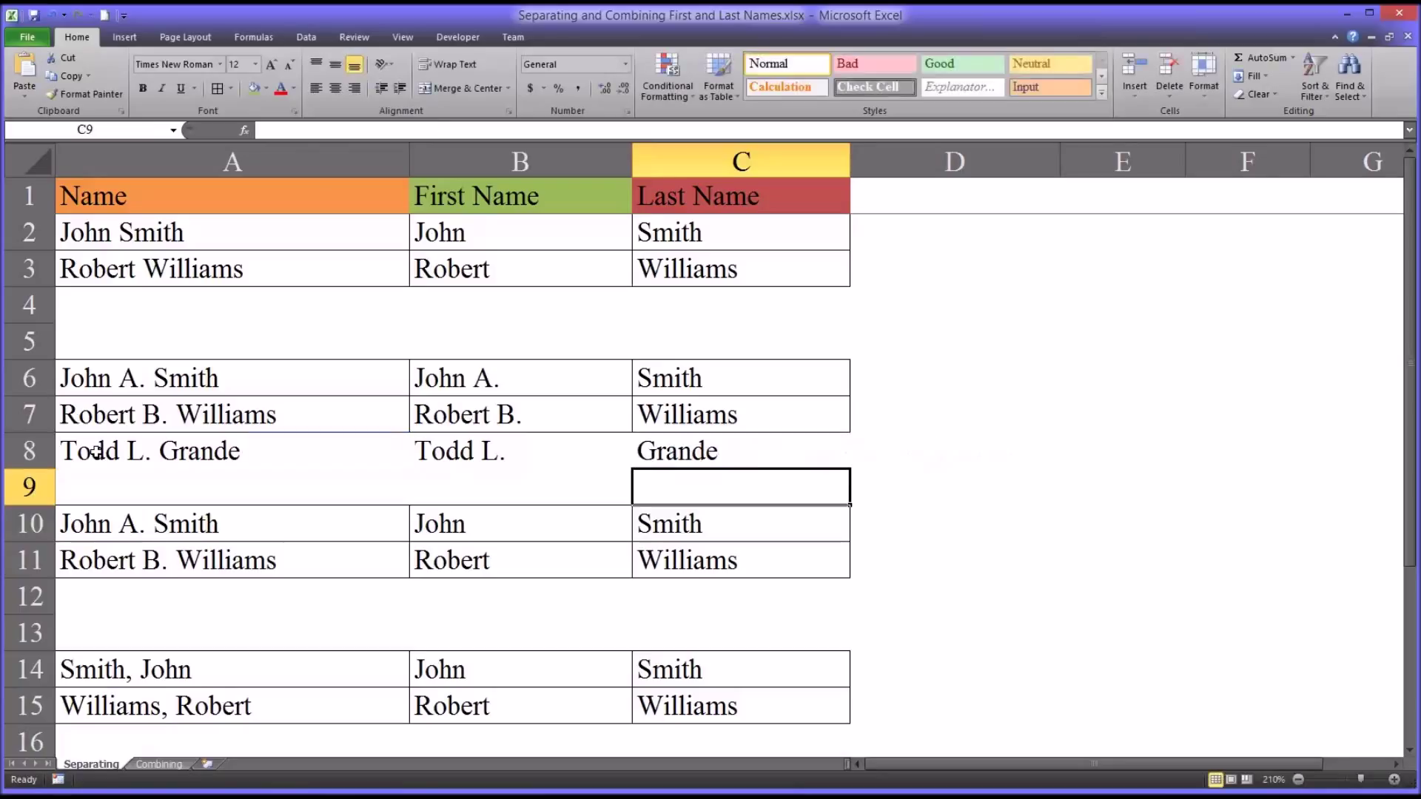
left_click(679, 457)
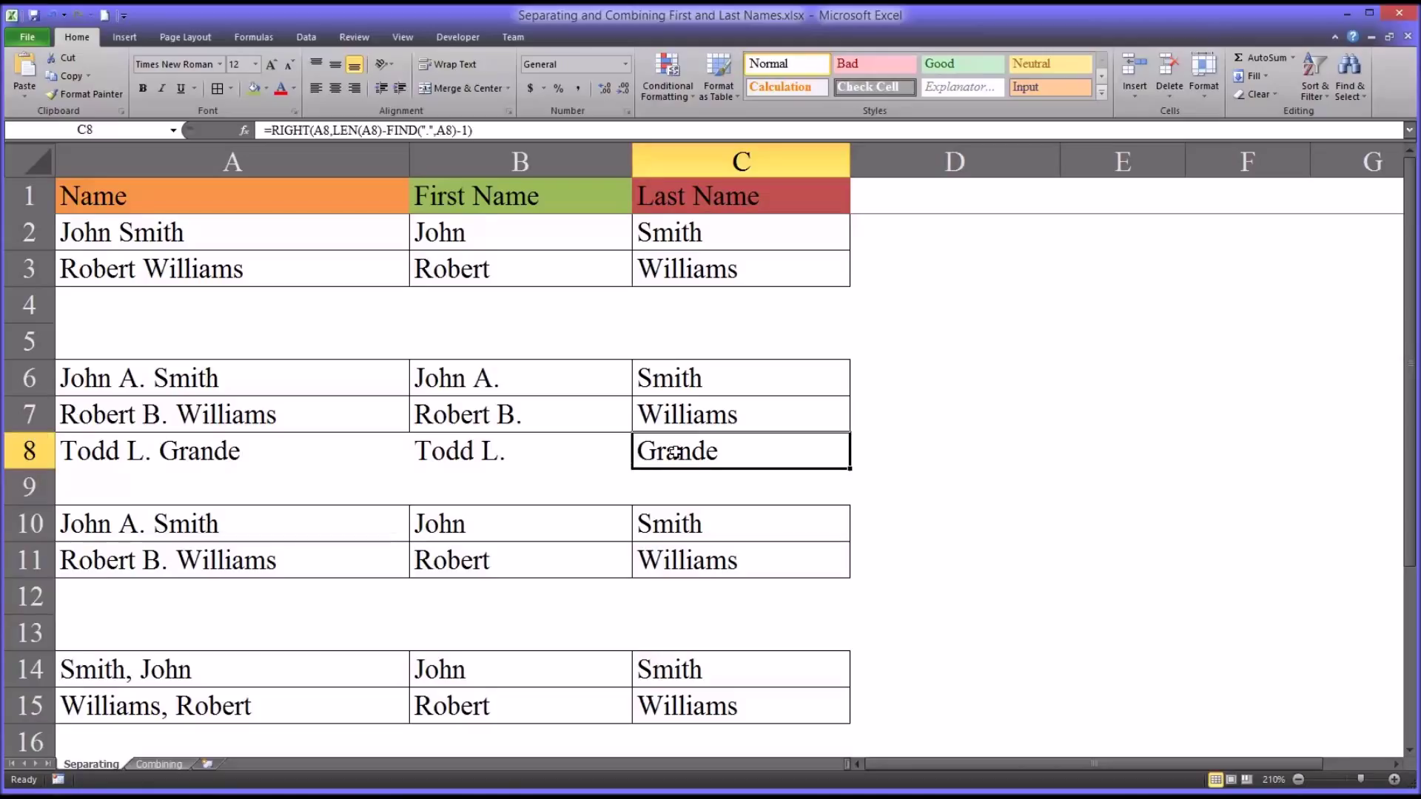
left_click(465, 131)
left_click_drag(466, 130, 458, 130)
key("Delete")
key("Return")
left_click(685, 449)
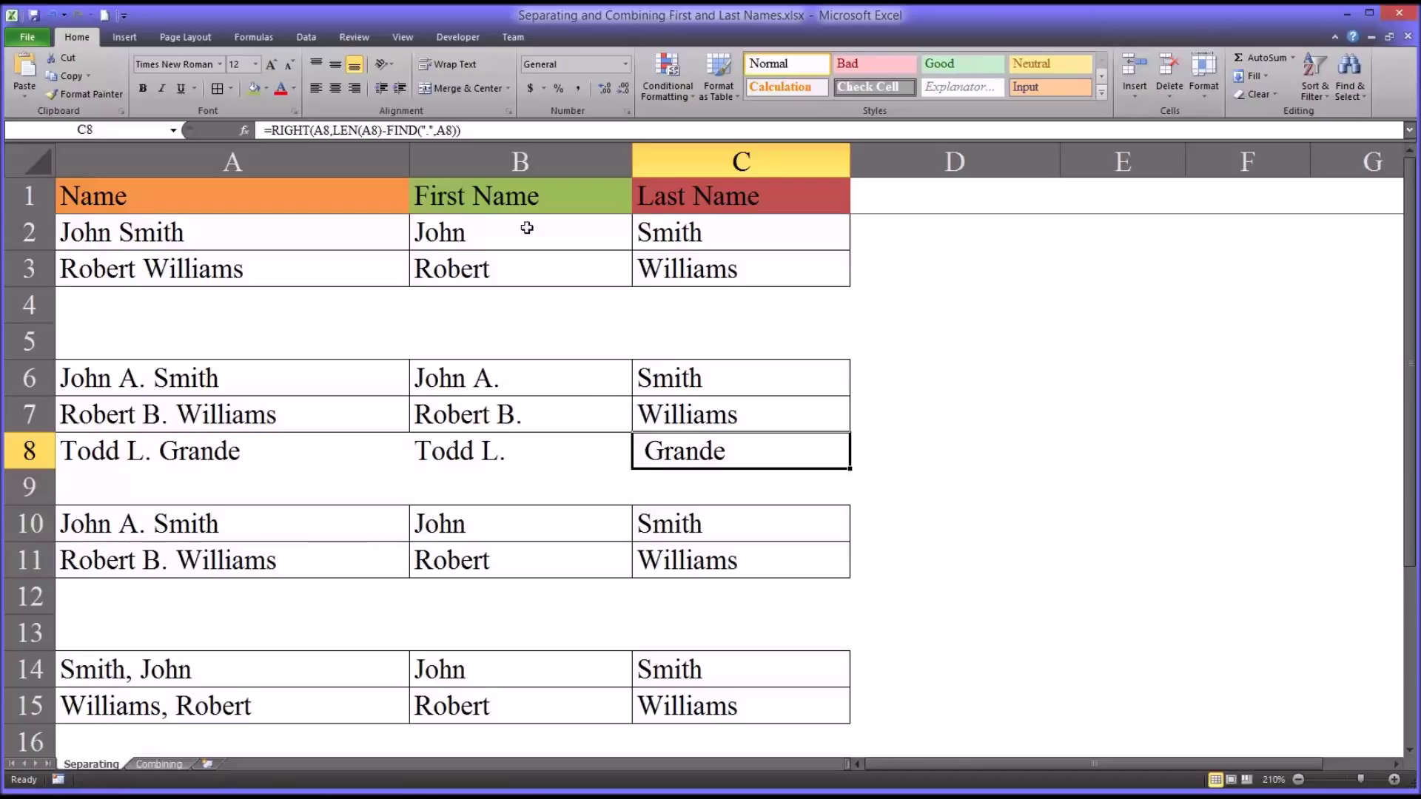
left_click(455, 130)
type("-1)")
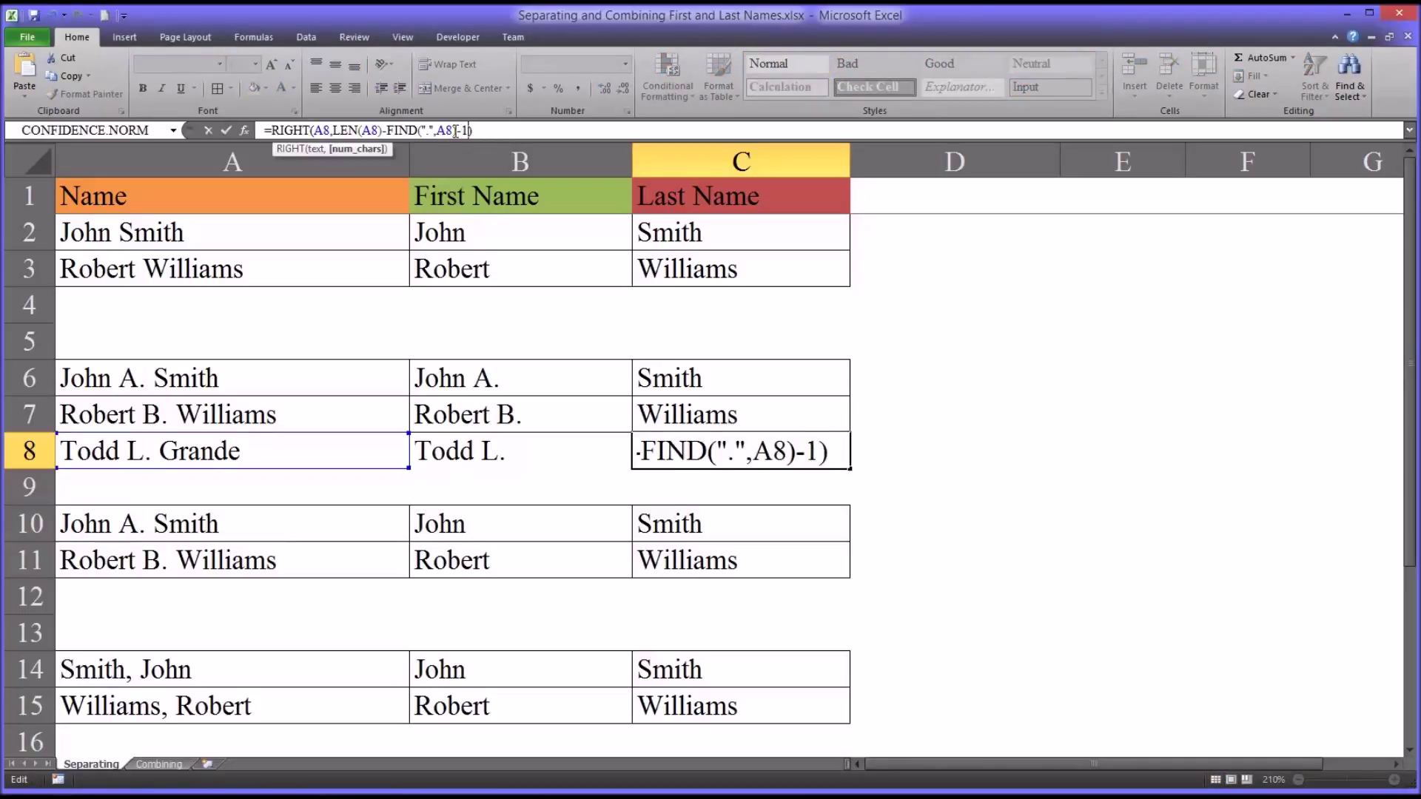
key("Return")
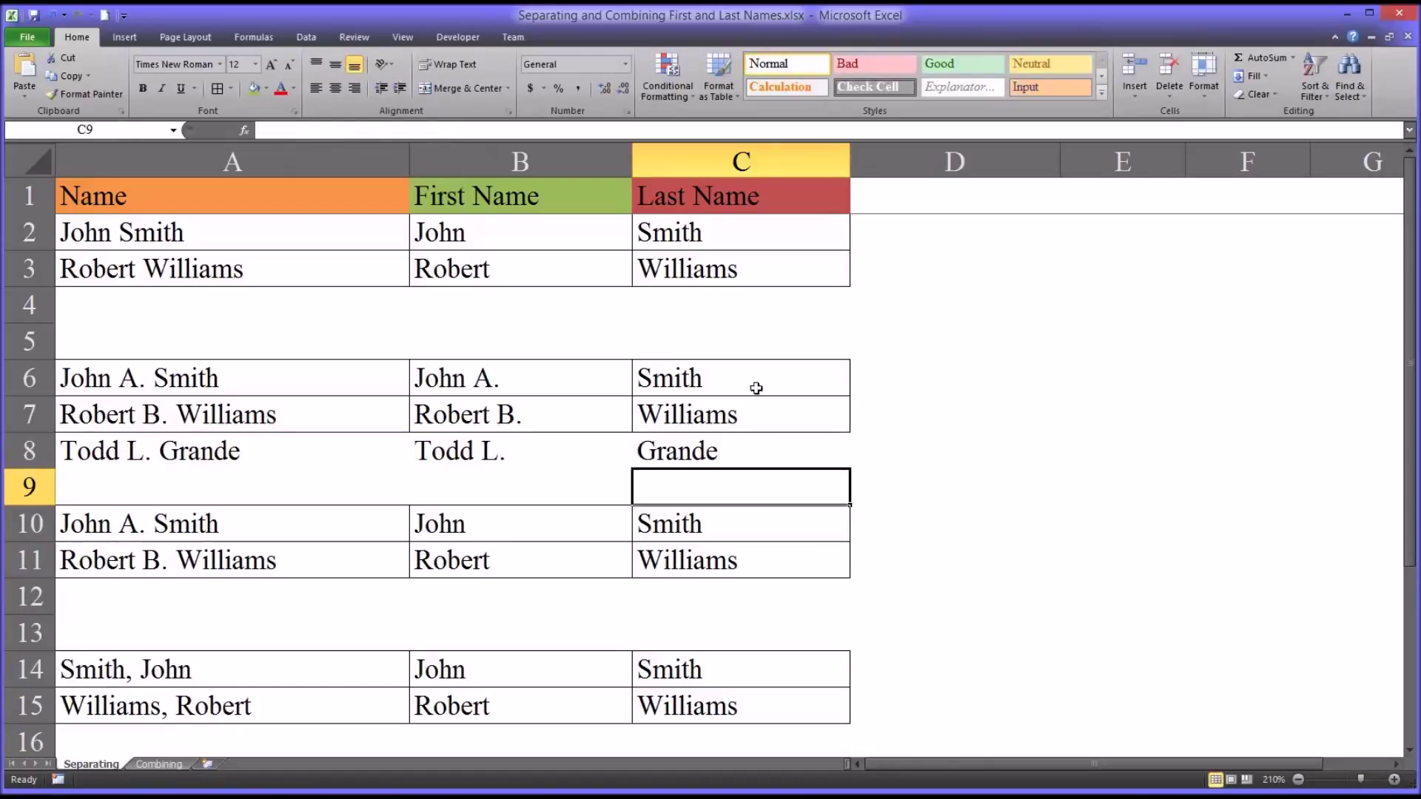
left_click(702, 449)
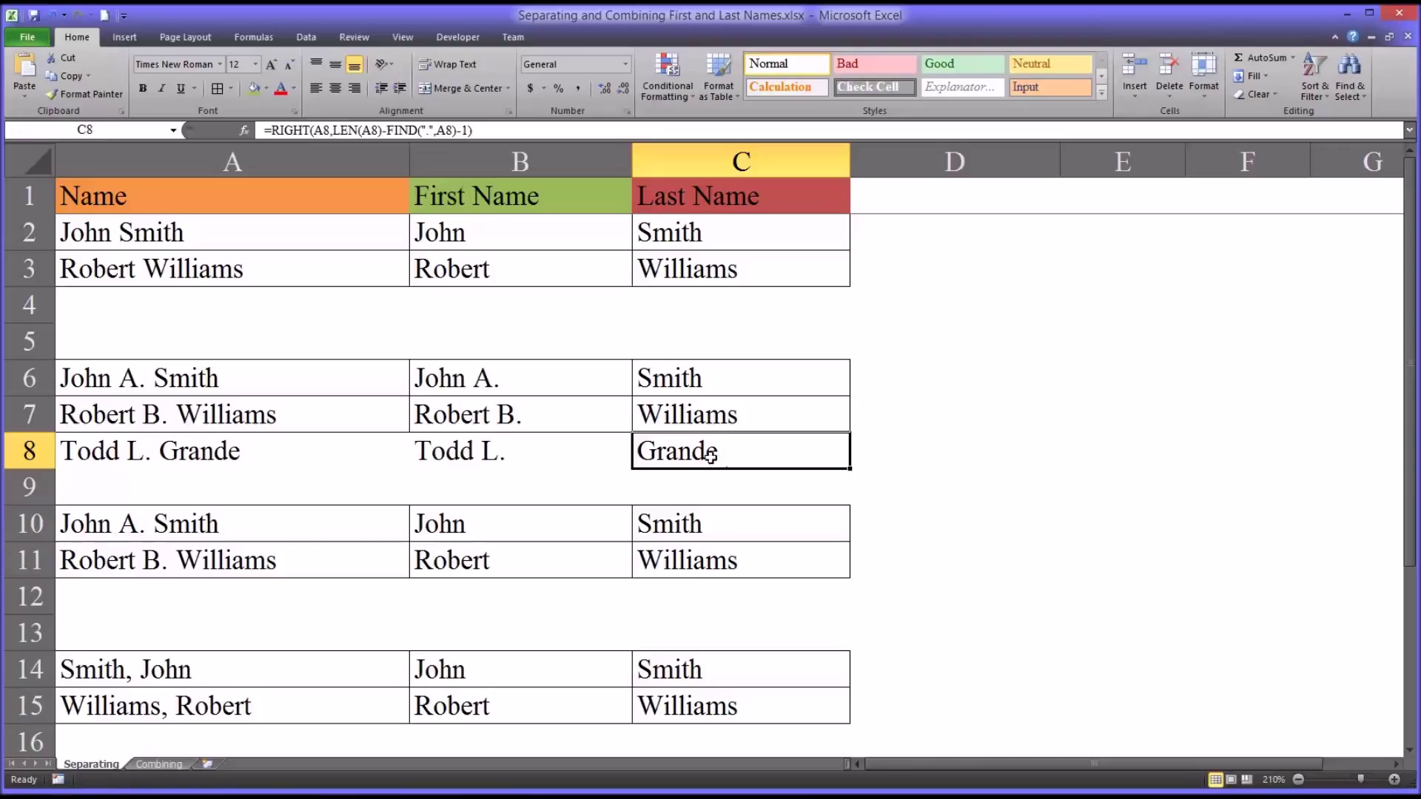
left_click_drag(711, 456, 321, 447)
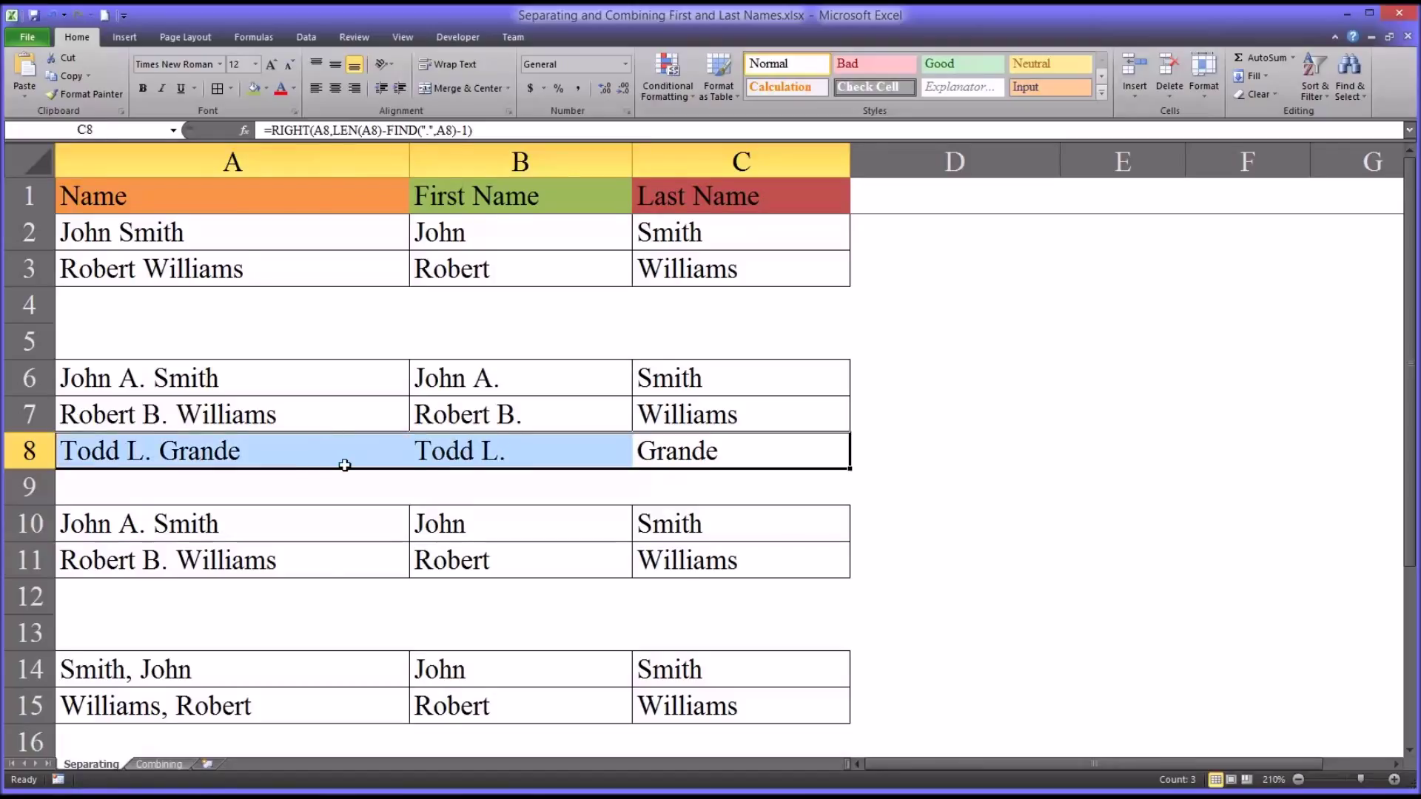
key("Delete")
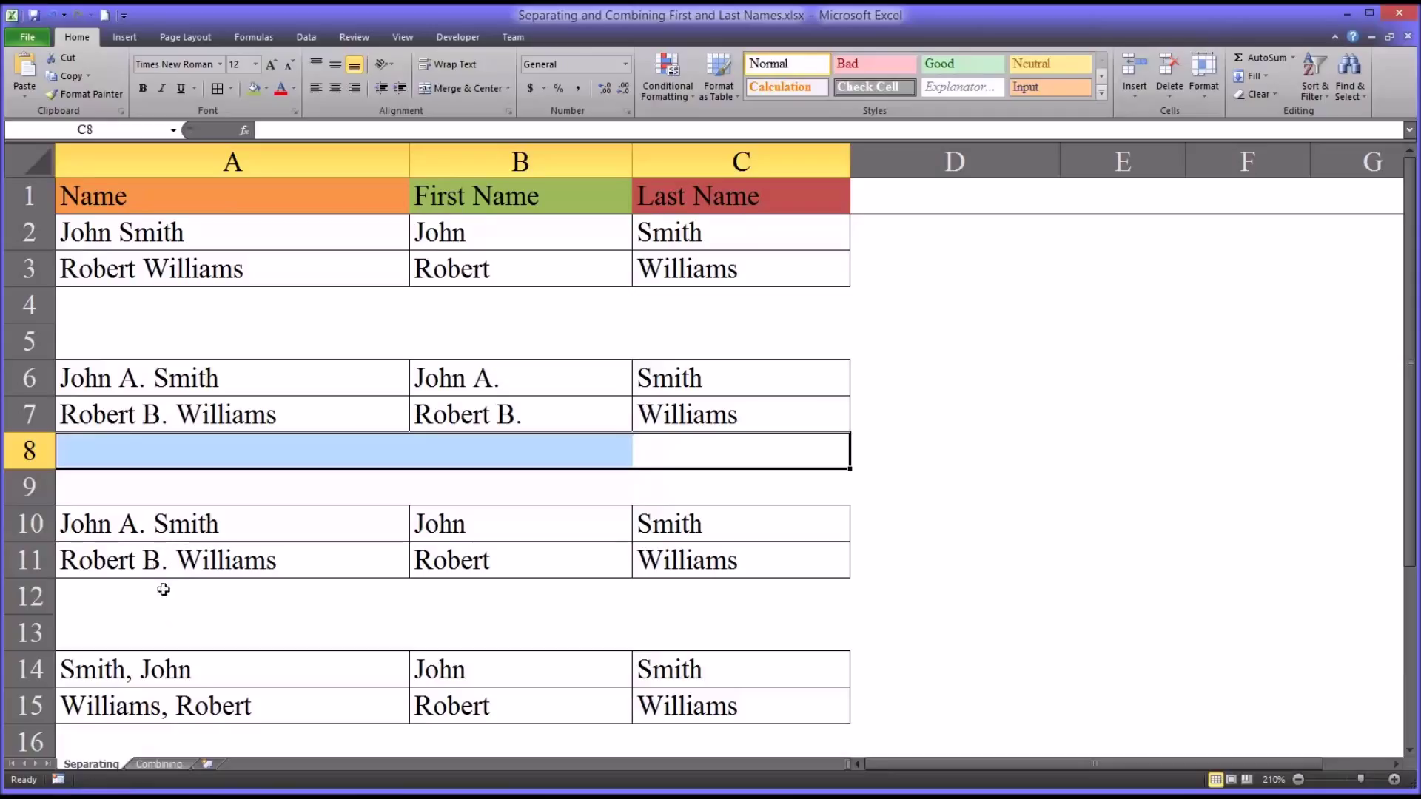
left_click_drag(111, 382, 111, 404)
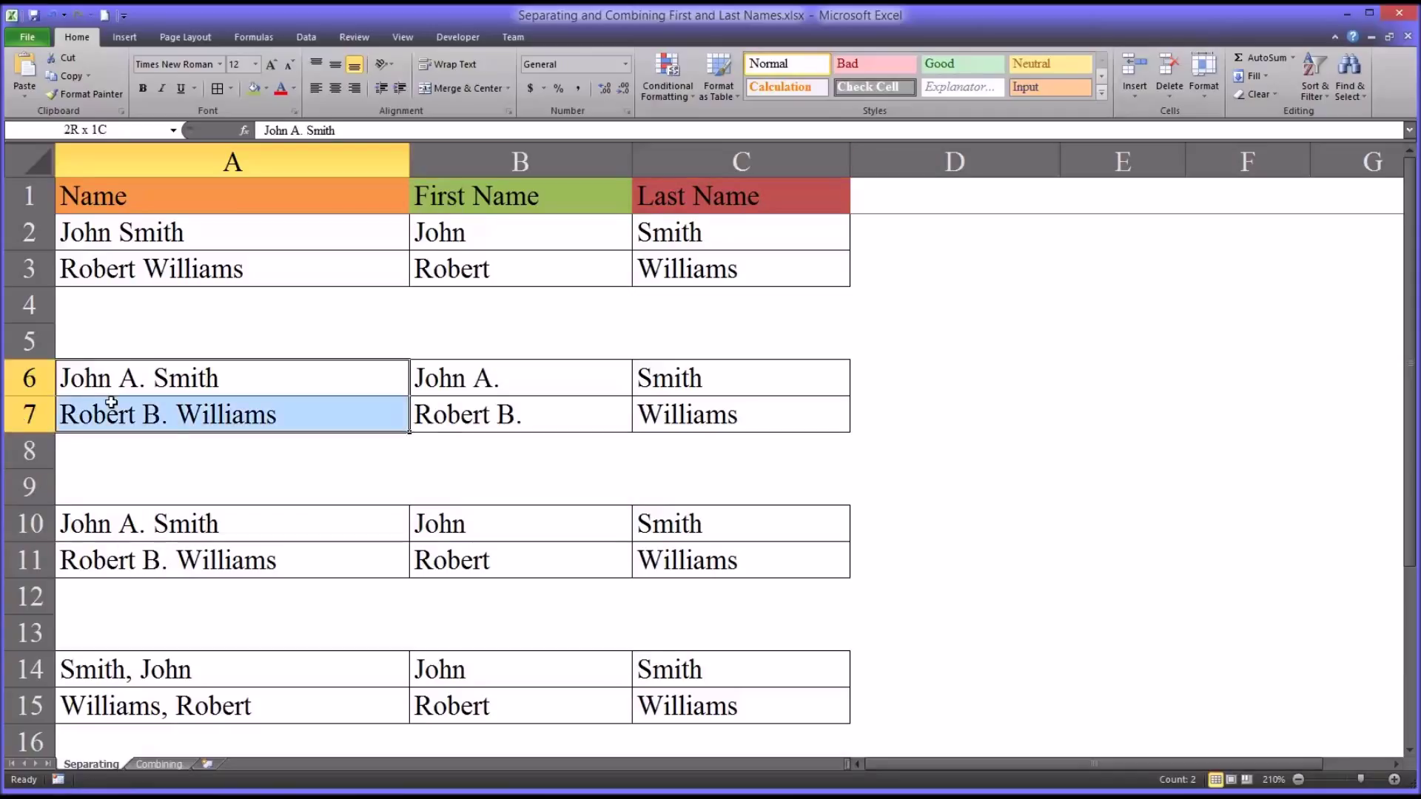
left_click_drag(130, 530, 121, 556)
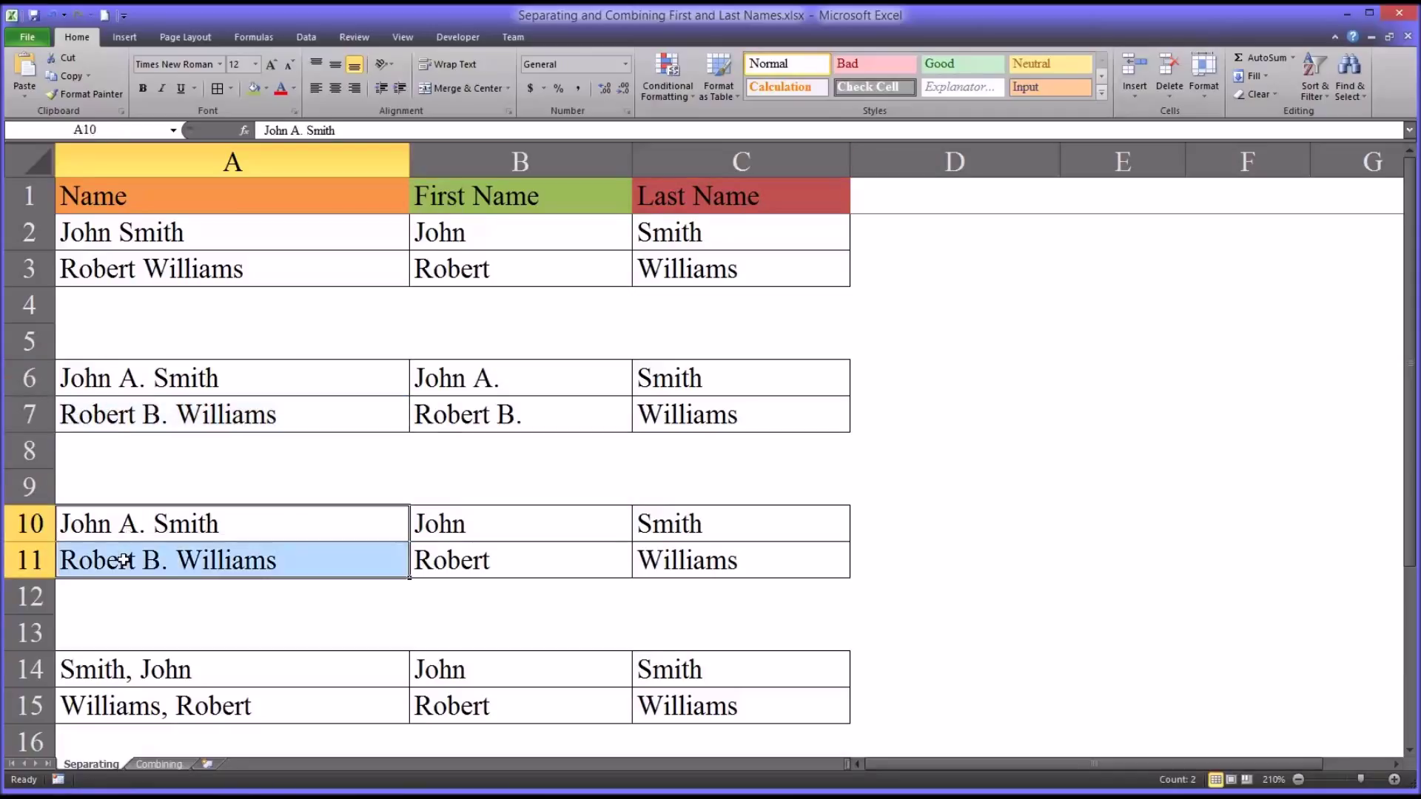
left_click(148, 592)
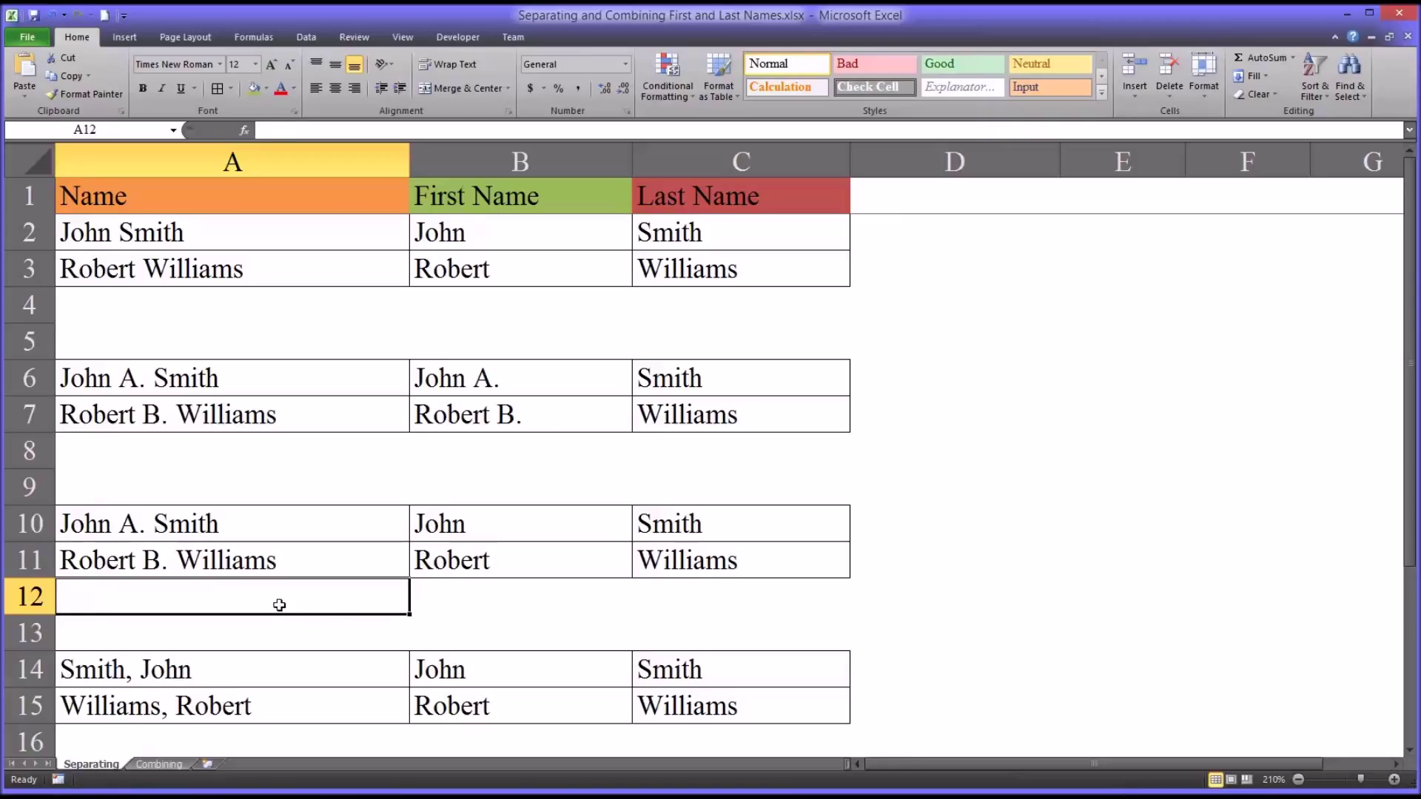
type("Todd L.")
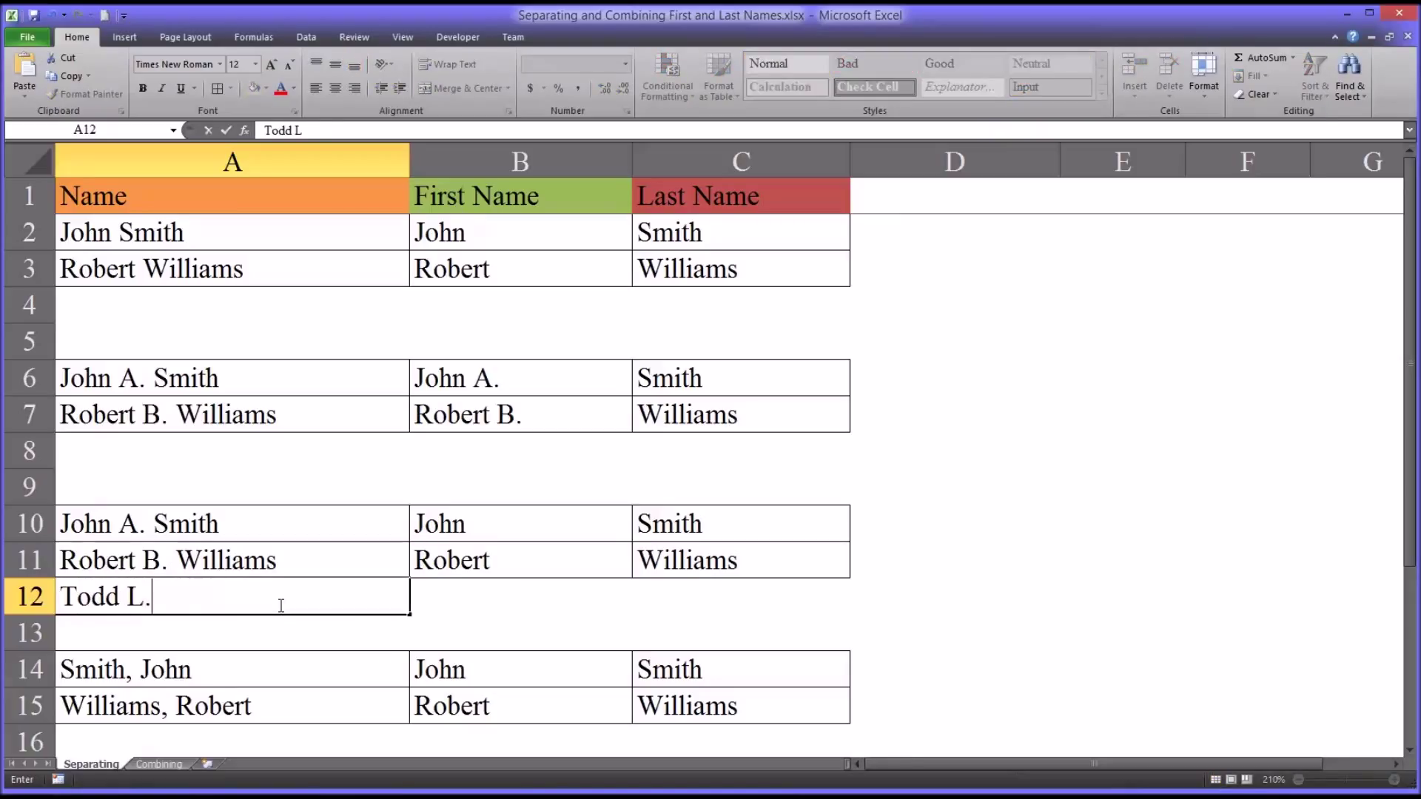
type(" Grande")
Commit 'Todd L. Grande' in A12 and enter =LEFT(A12,FIND(" ",A12)) in B12
key("Tab")
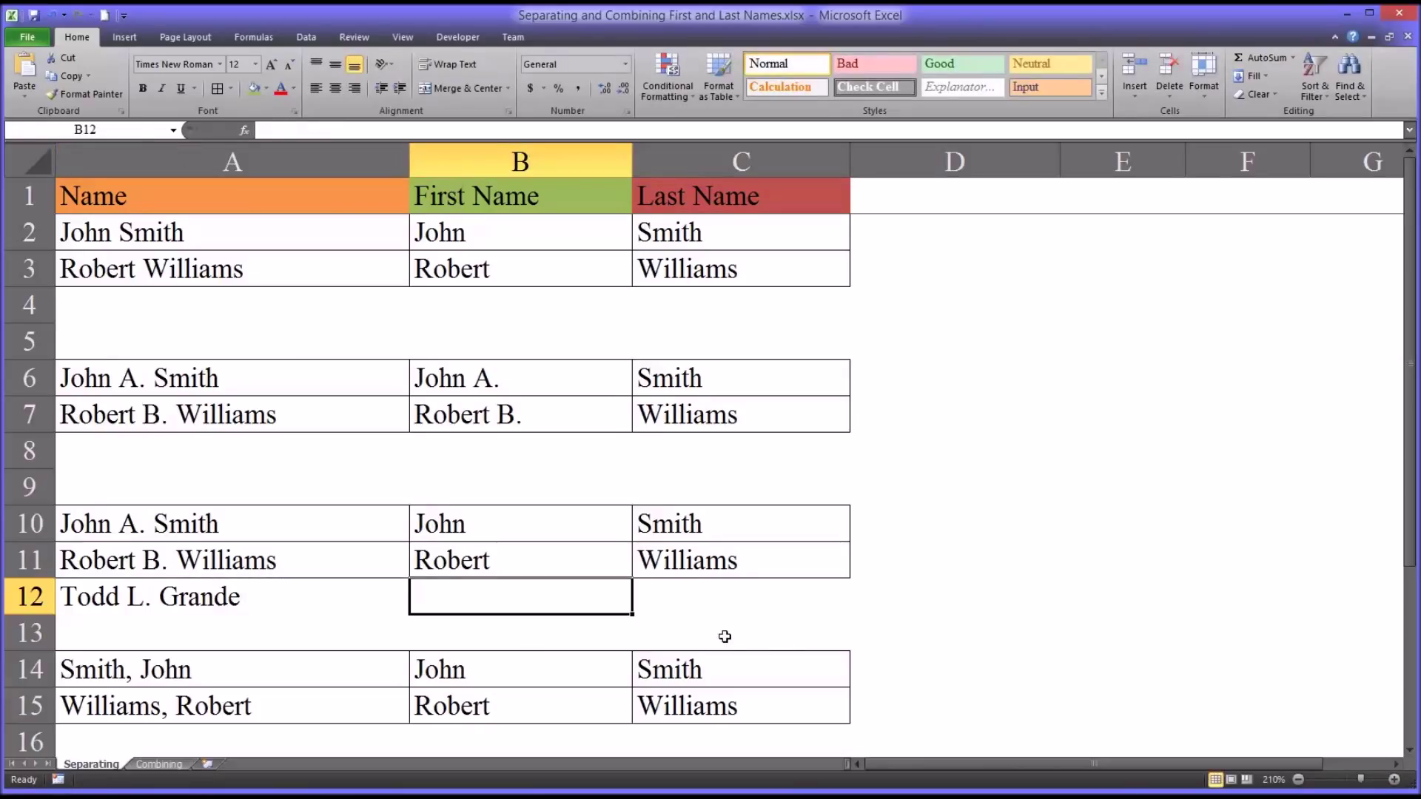
type("=left(")
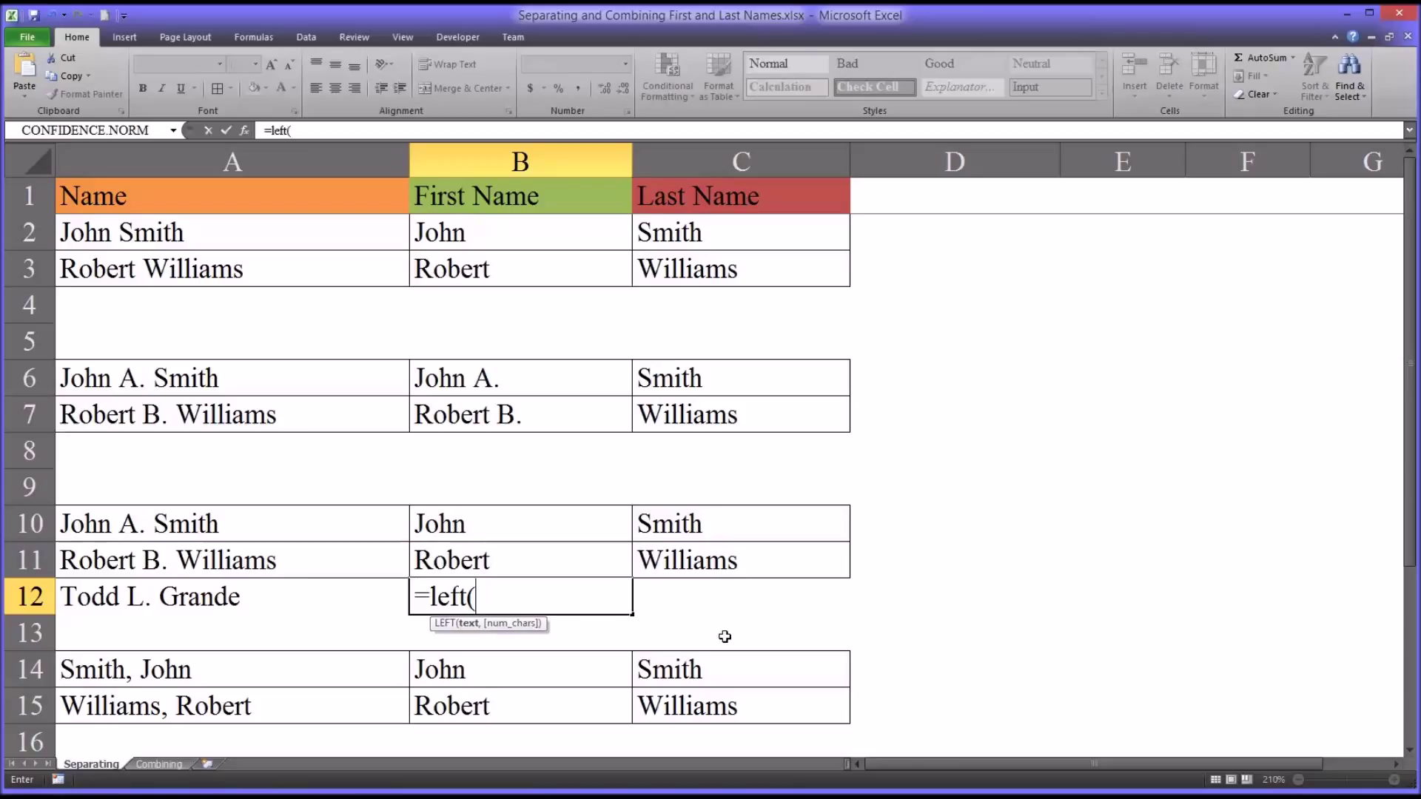
left_click(231, 601)
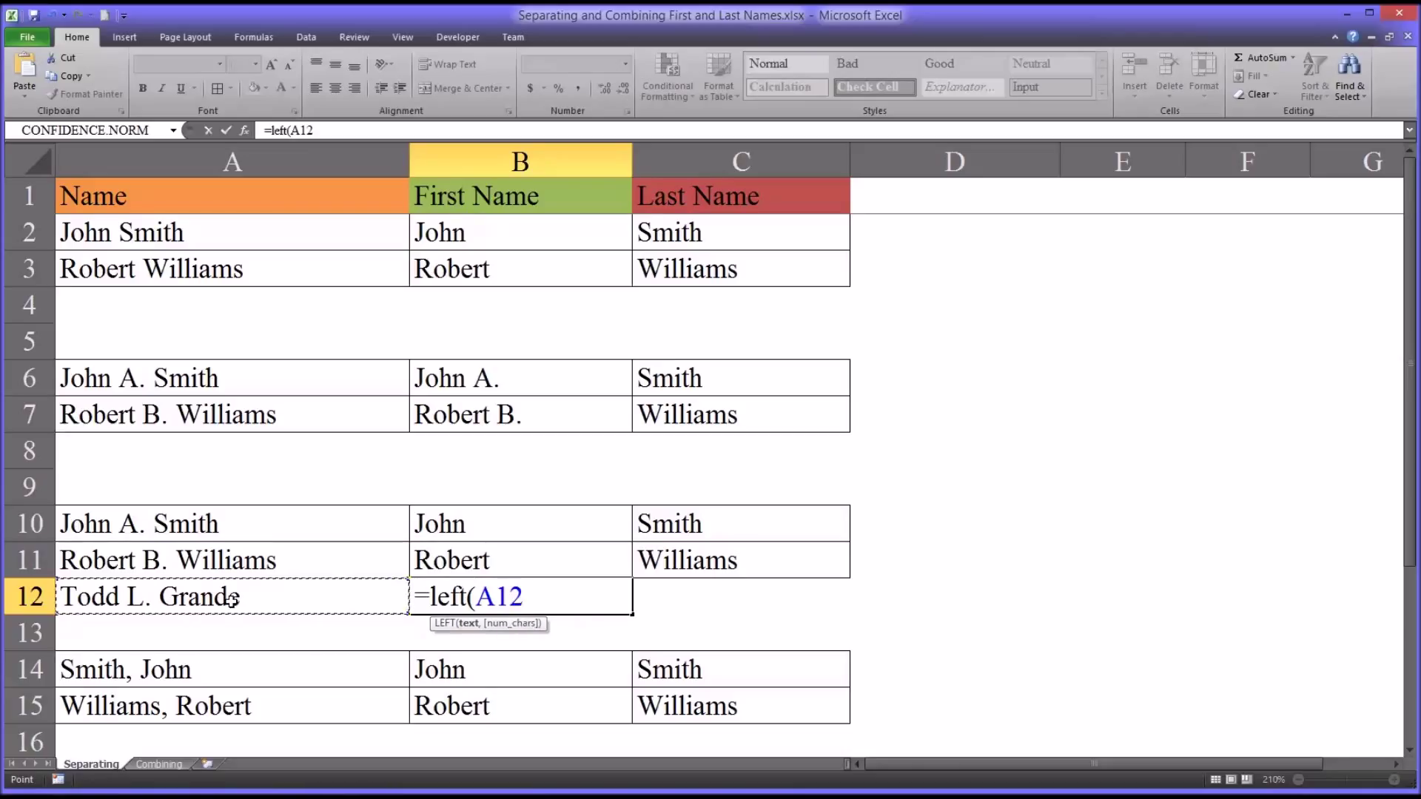
type(",find")
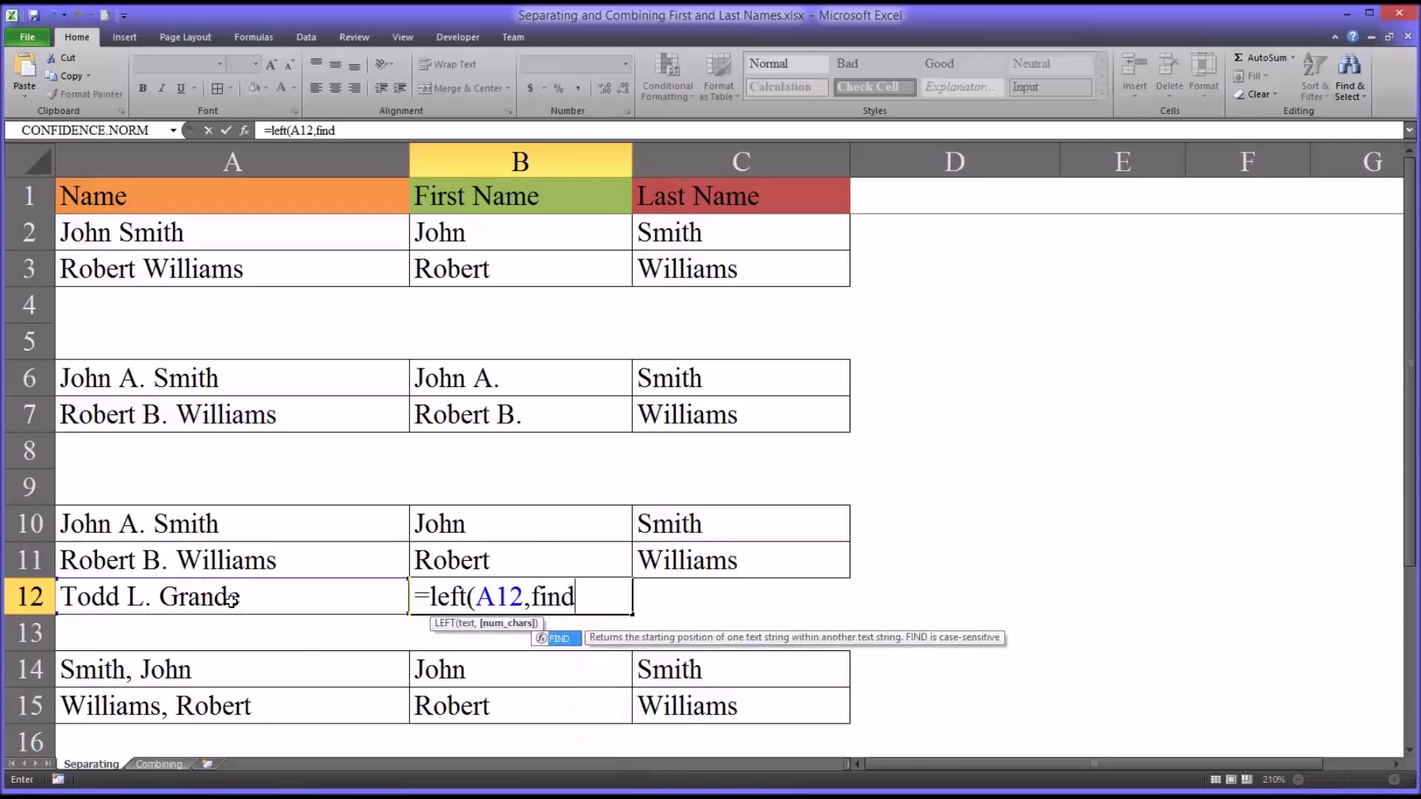
type("(\" \",")
left_click(232, 601)
type(")")
key("Return")
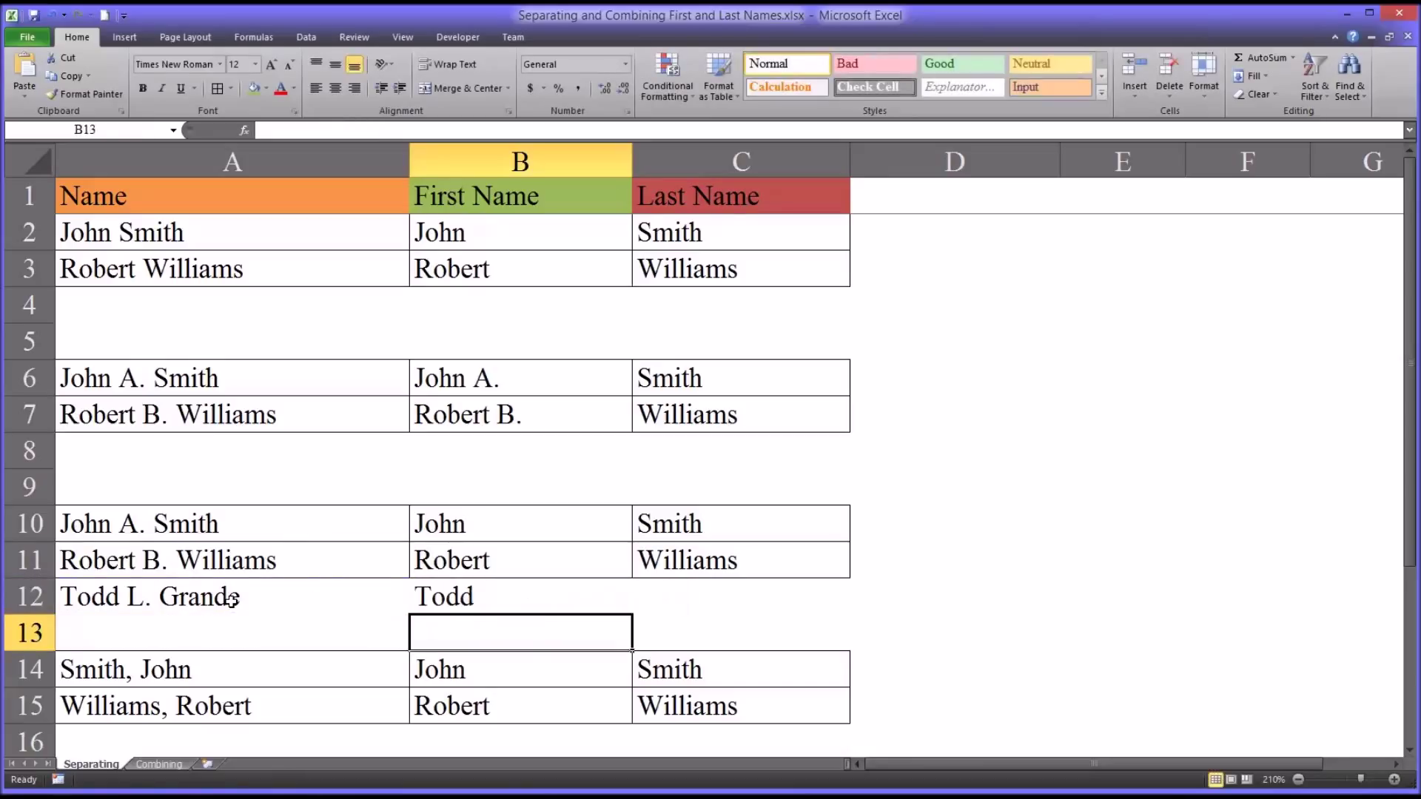
left_click(456, 593)
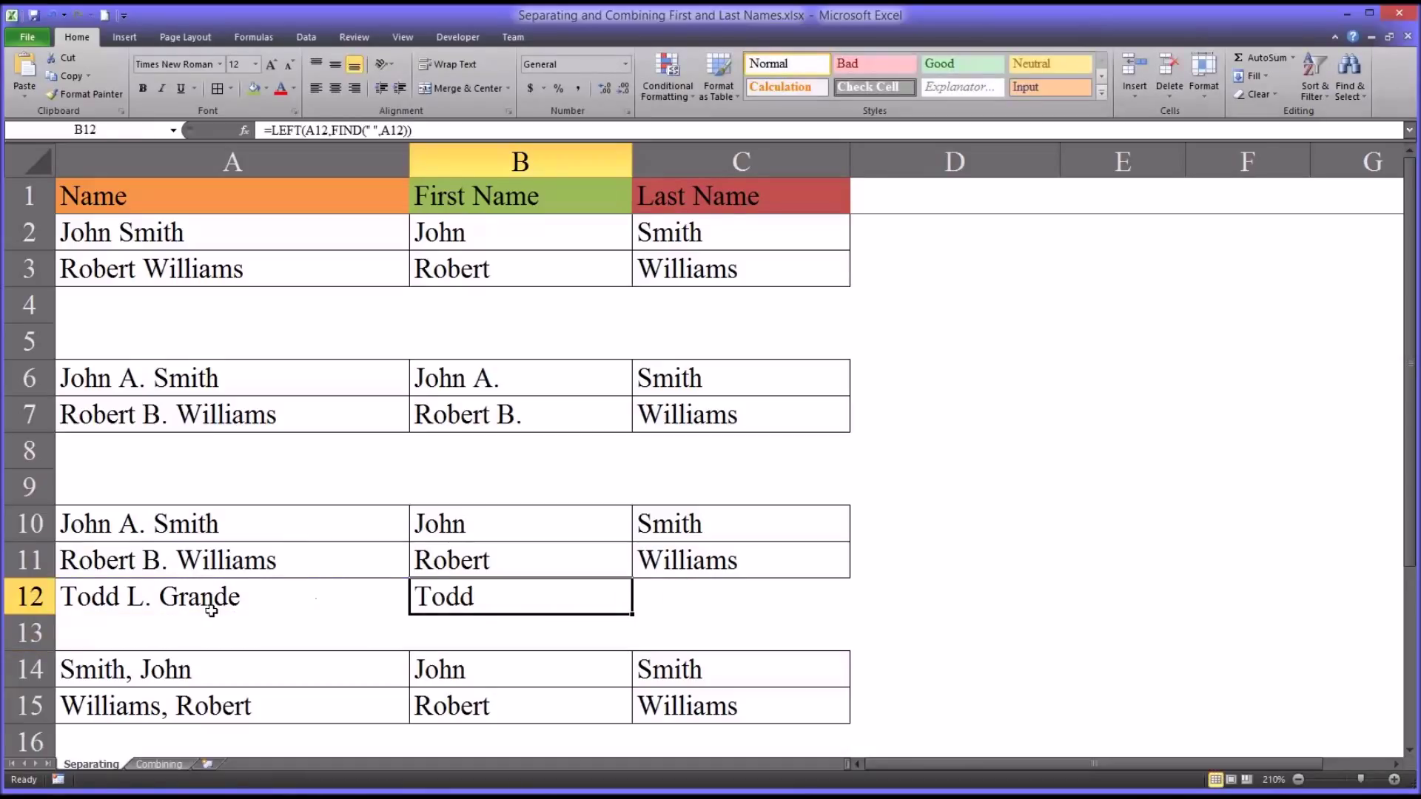
Compare the last-name formulas in C11 and C7 before writing C12
left_click(675, 599)
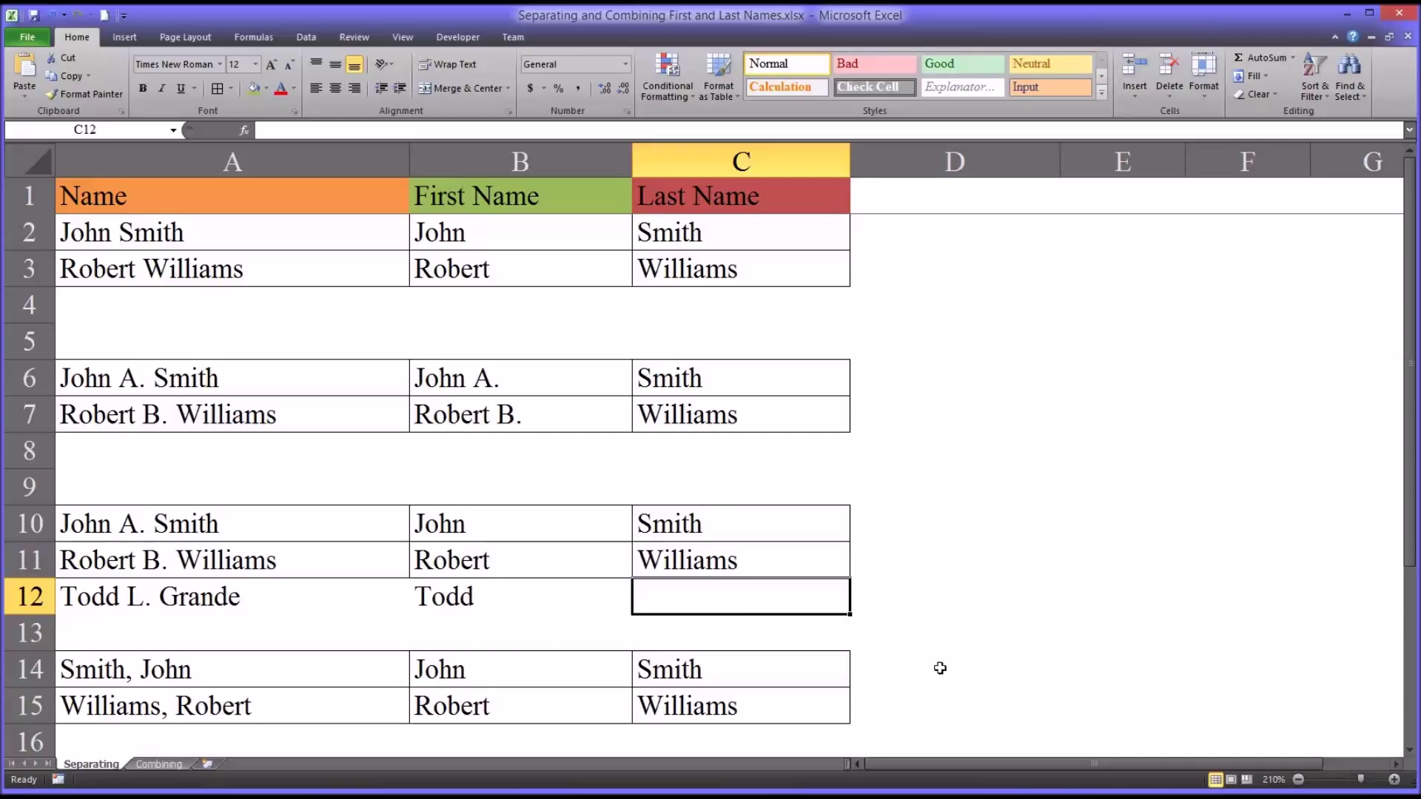
left_click(681, 556)
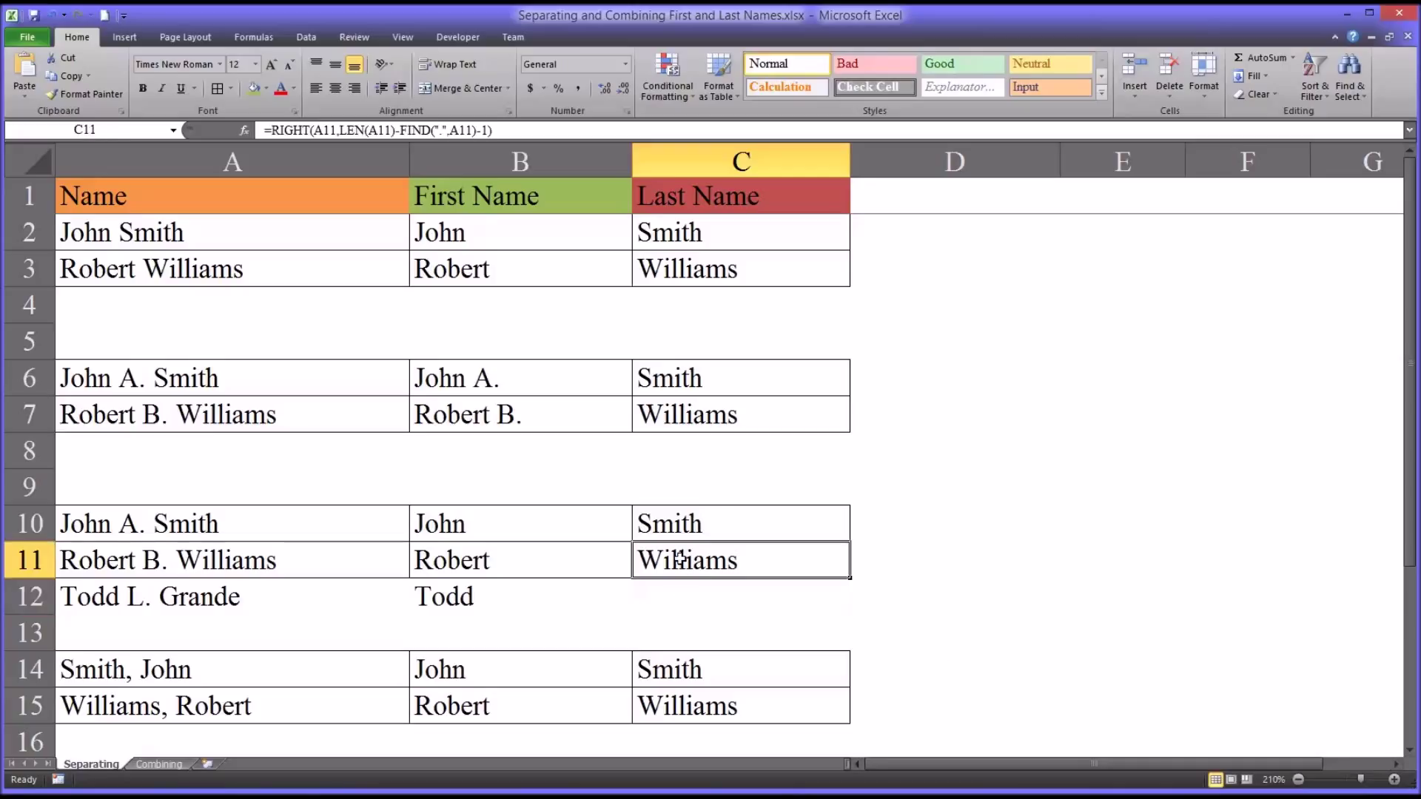
left_click(688, 417)
left_click(692, 564)
left_click(678, 602)
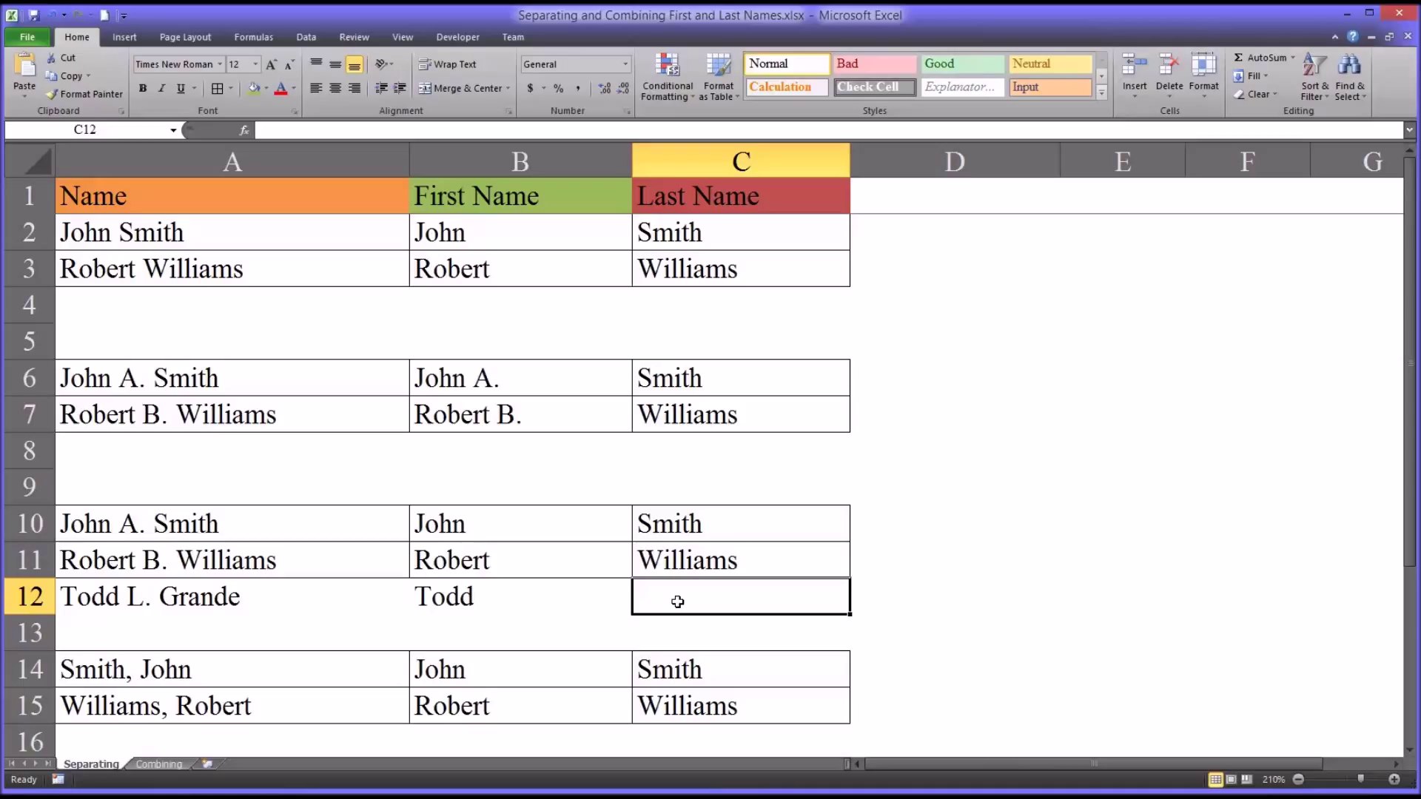
Enter =RIGHT(A12,LEN(A12)-FIND(".",A12)-1) in C12 to return Grande
type("right")
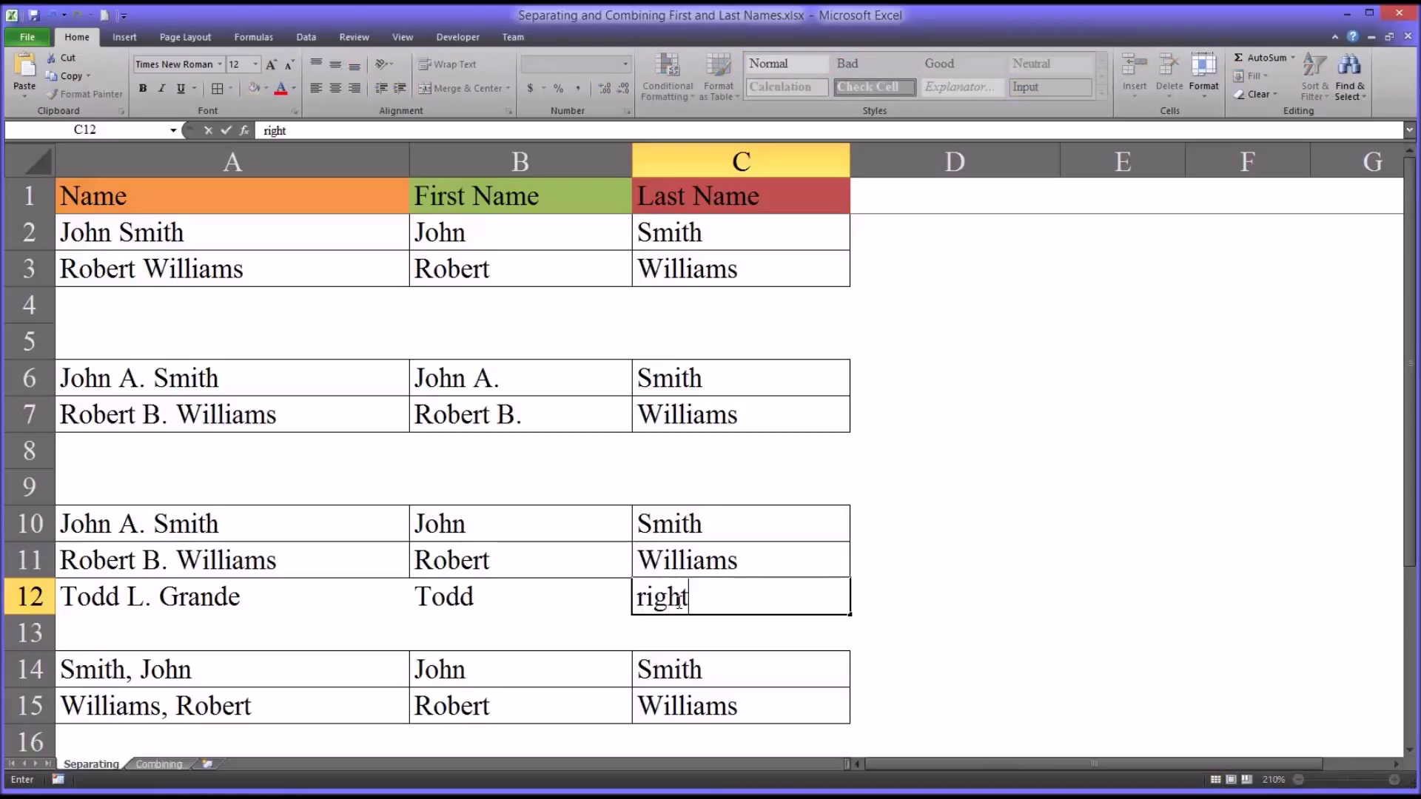
key("BackSpace")
key("BackSpace")
key("BackSpace")
key("BackSpace")
key("BackSpace")
type("=right")
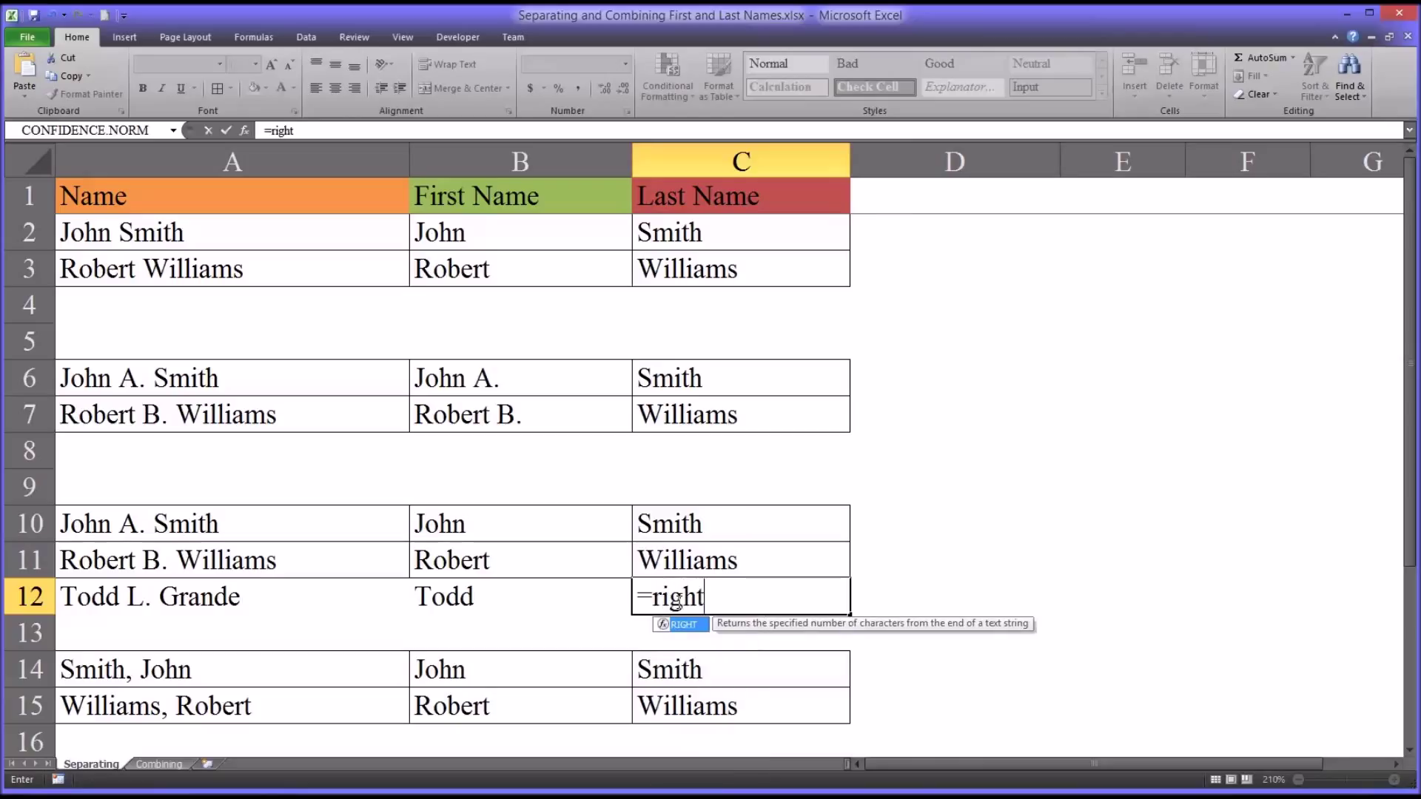
type("(")
left_click(268, 598)
type(",len")
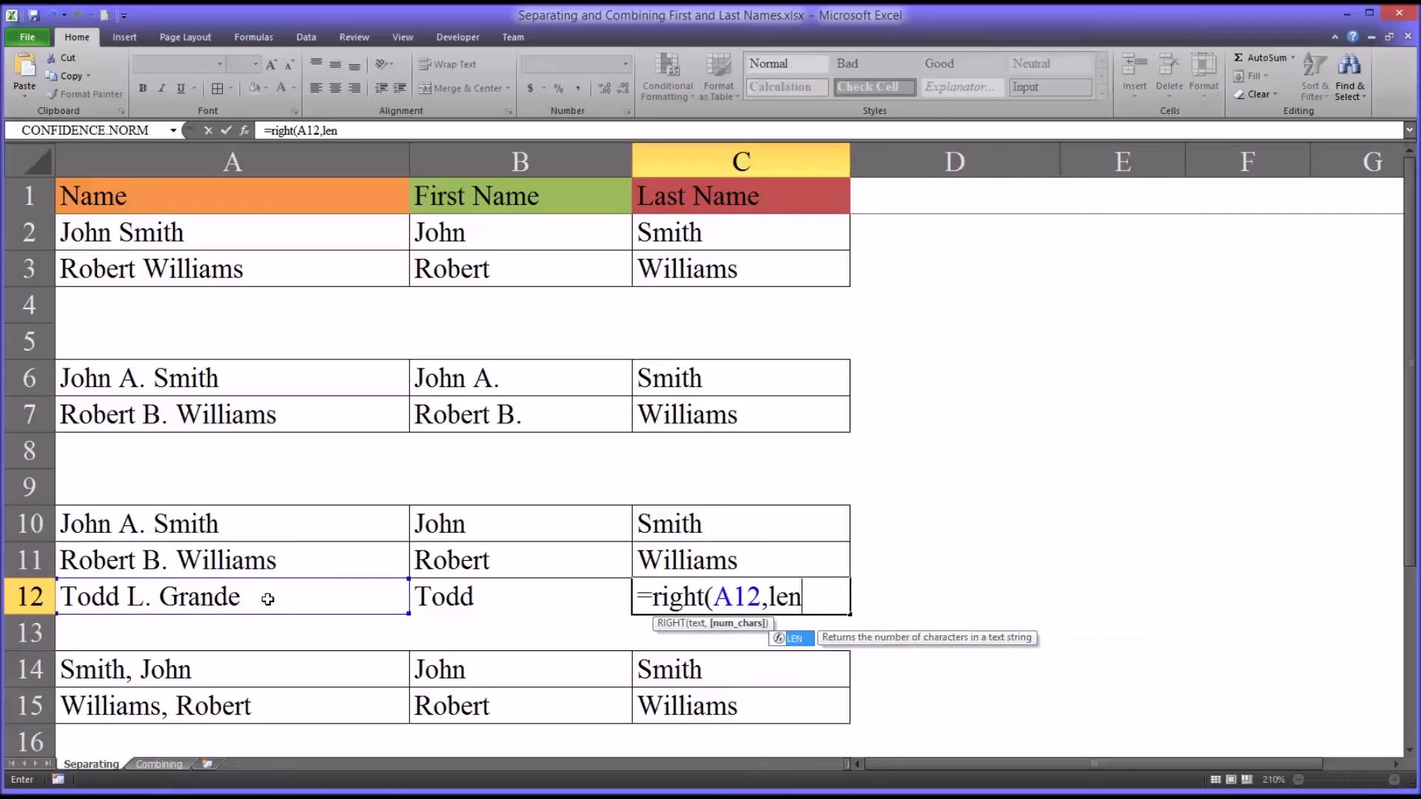
type("(")
left_click(234, 597)
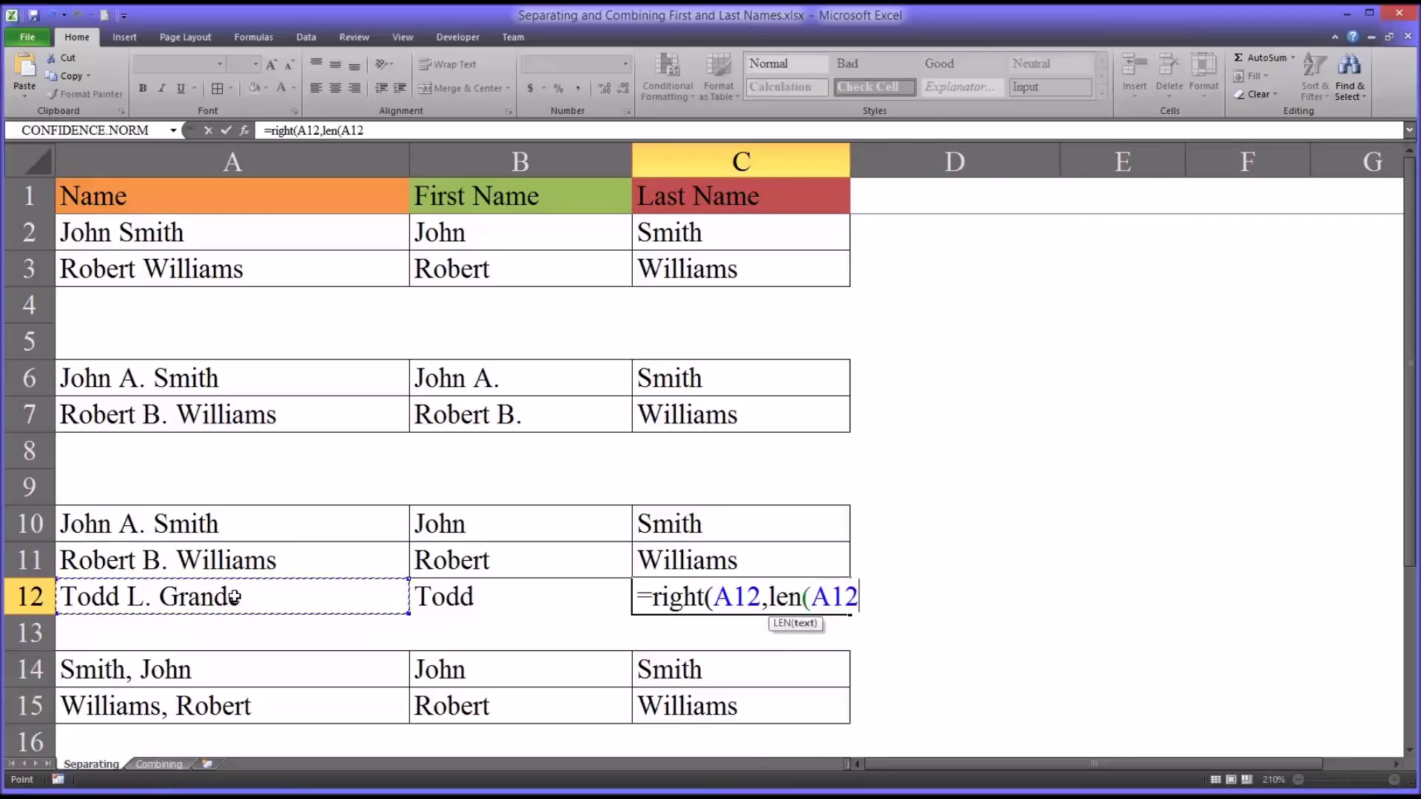
type(")")
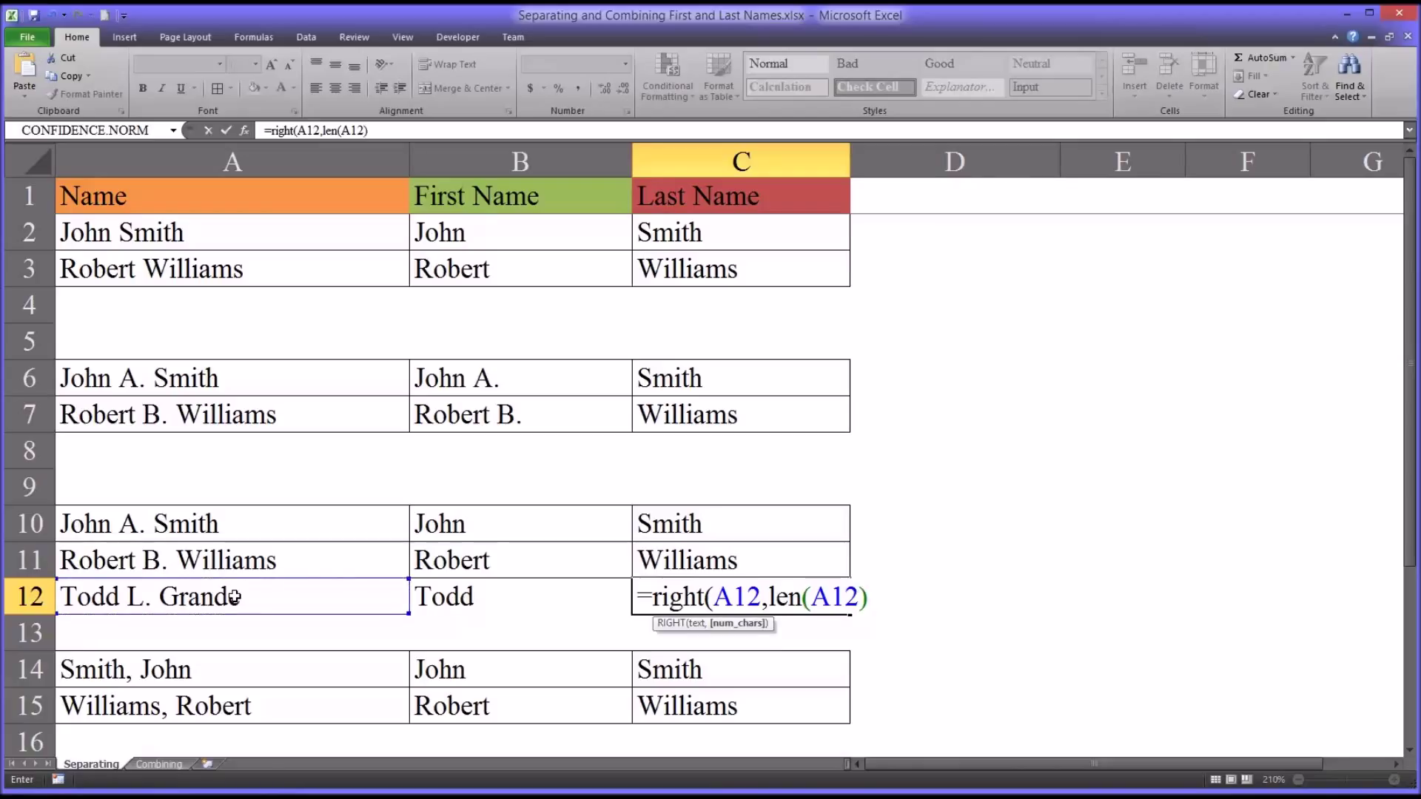
type("-find(")
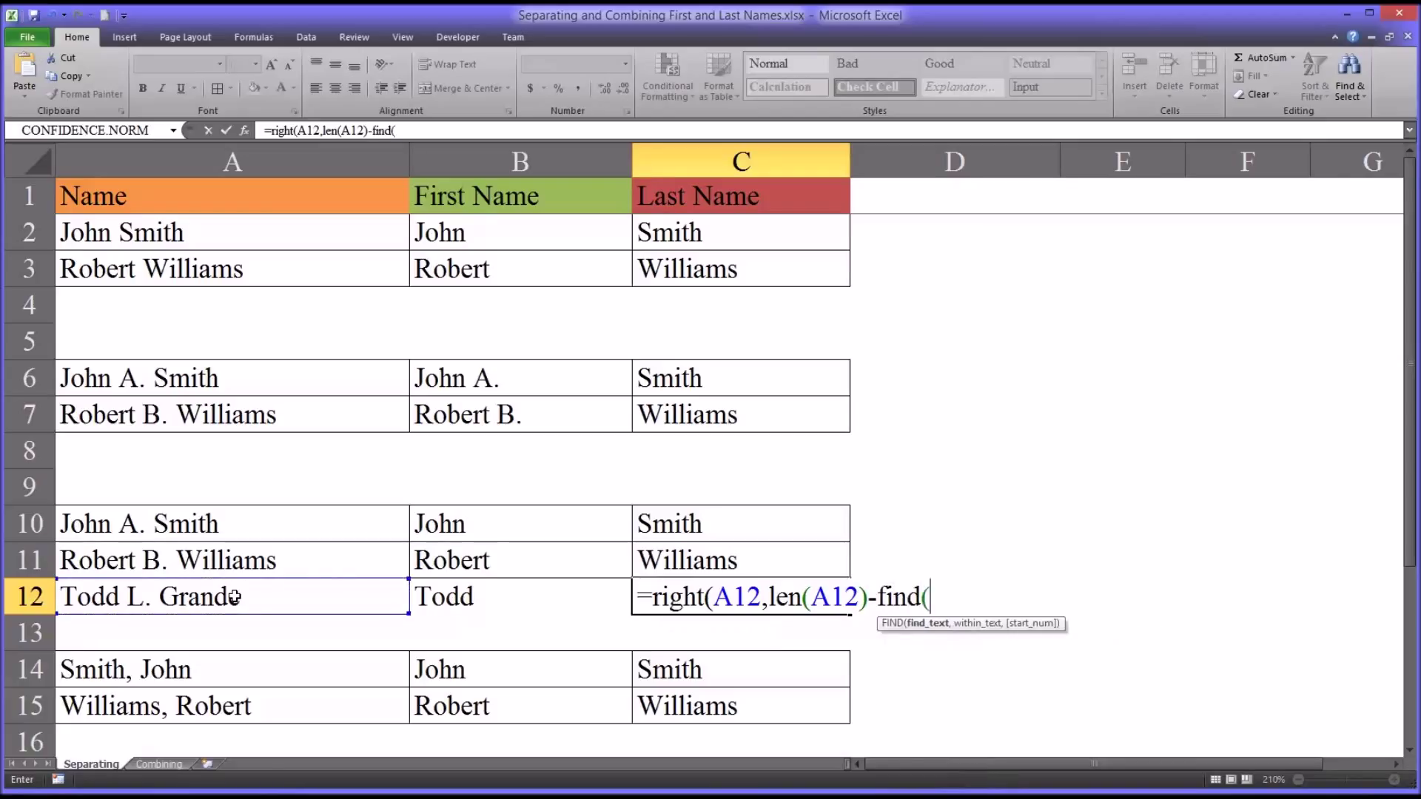
type("\".\",")
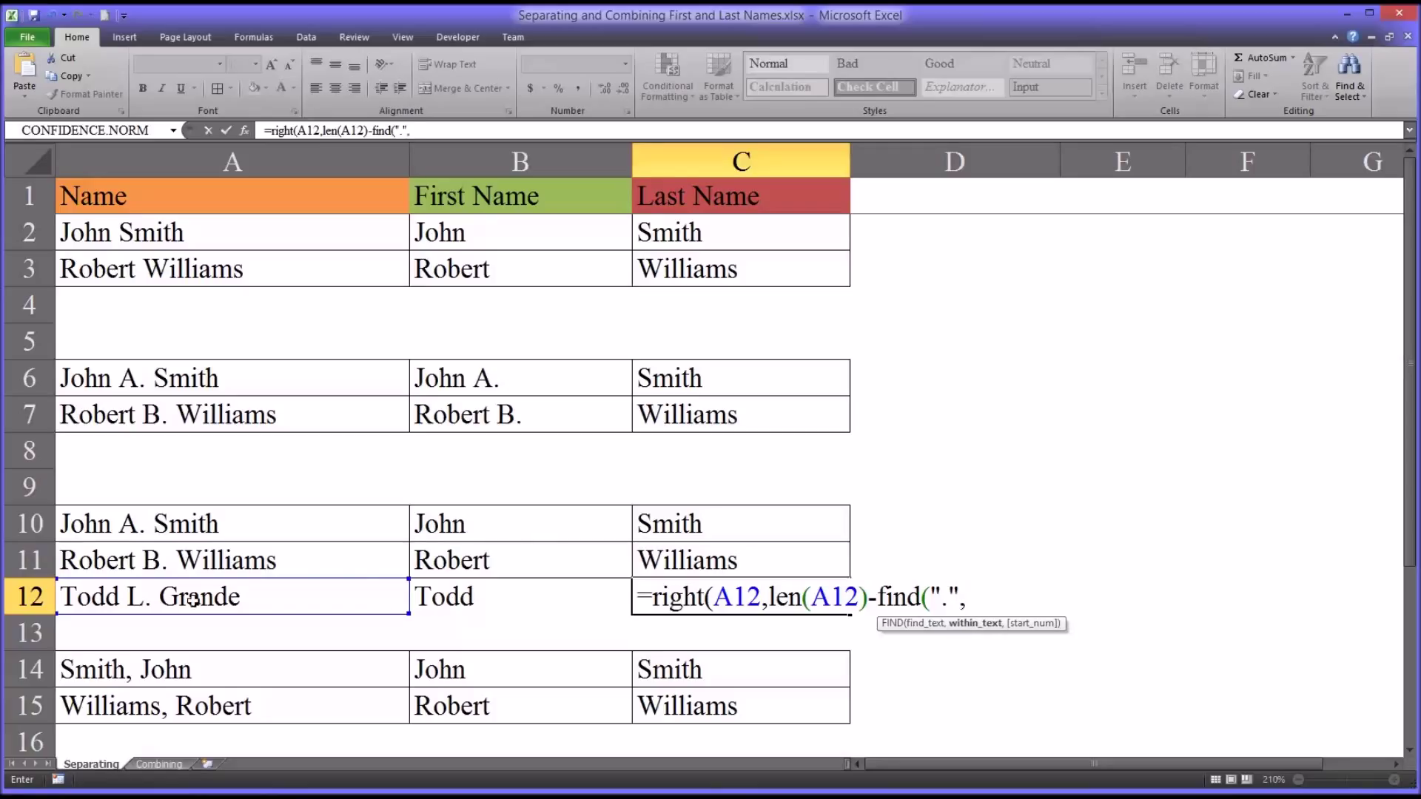
left_click(191, 601)
type(")-")
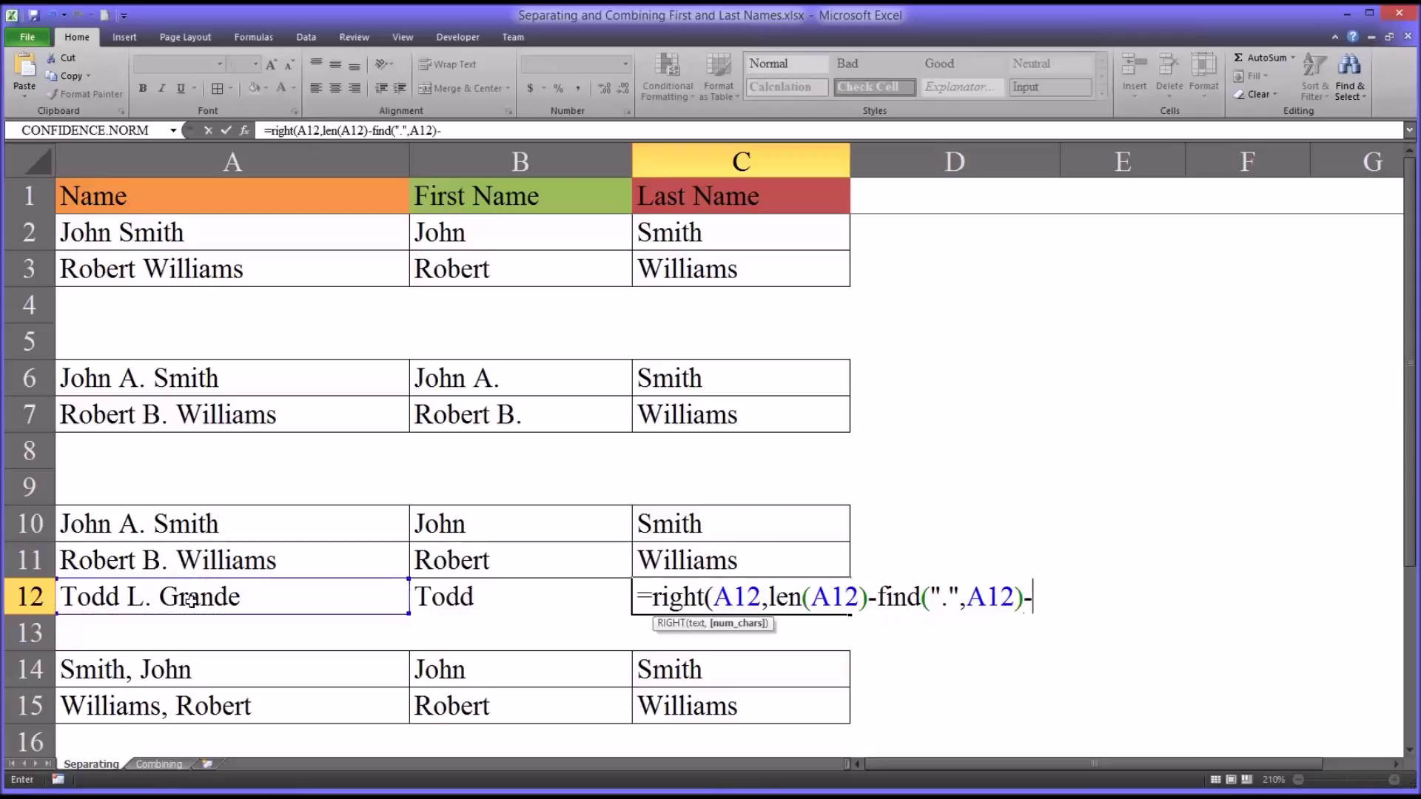
type("1)")
key("Return")
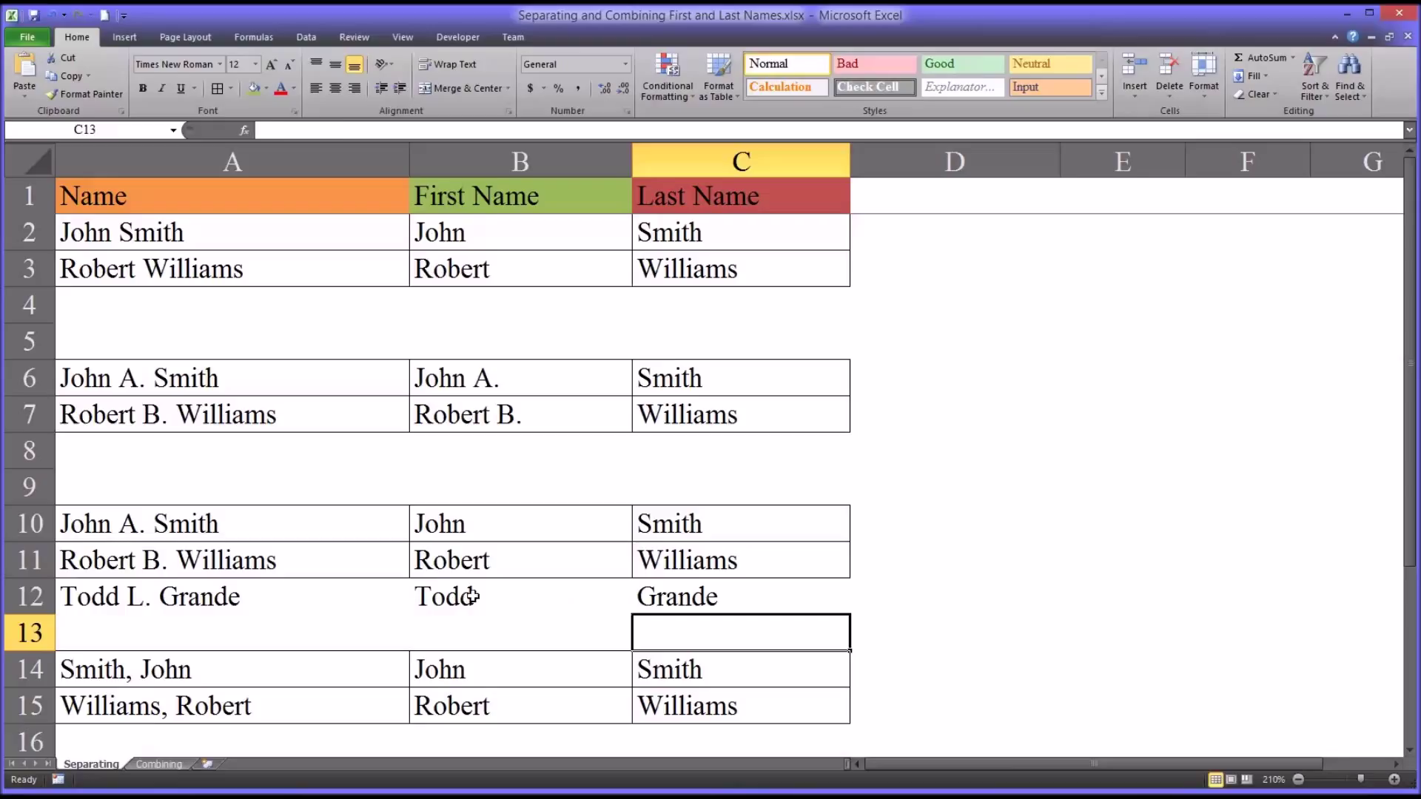
Review row 12's name and formulas, then clear A12:C12
left_click(190, 600)
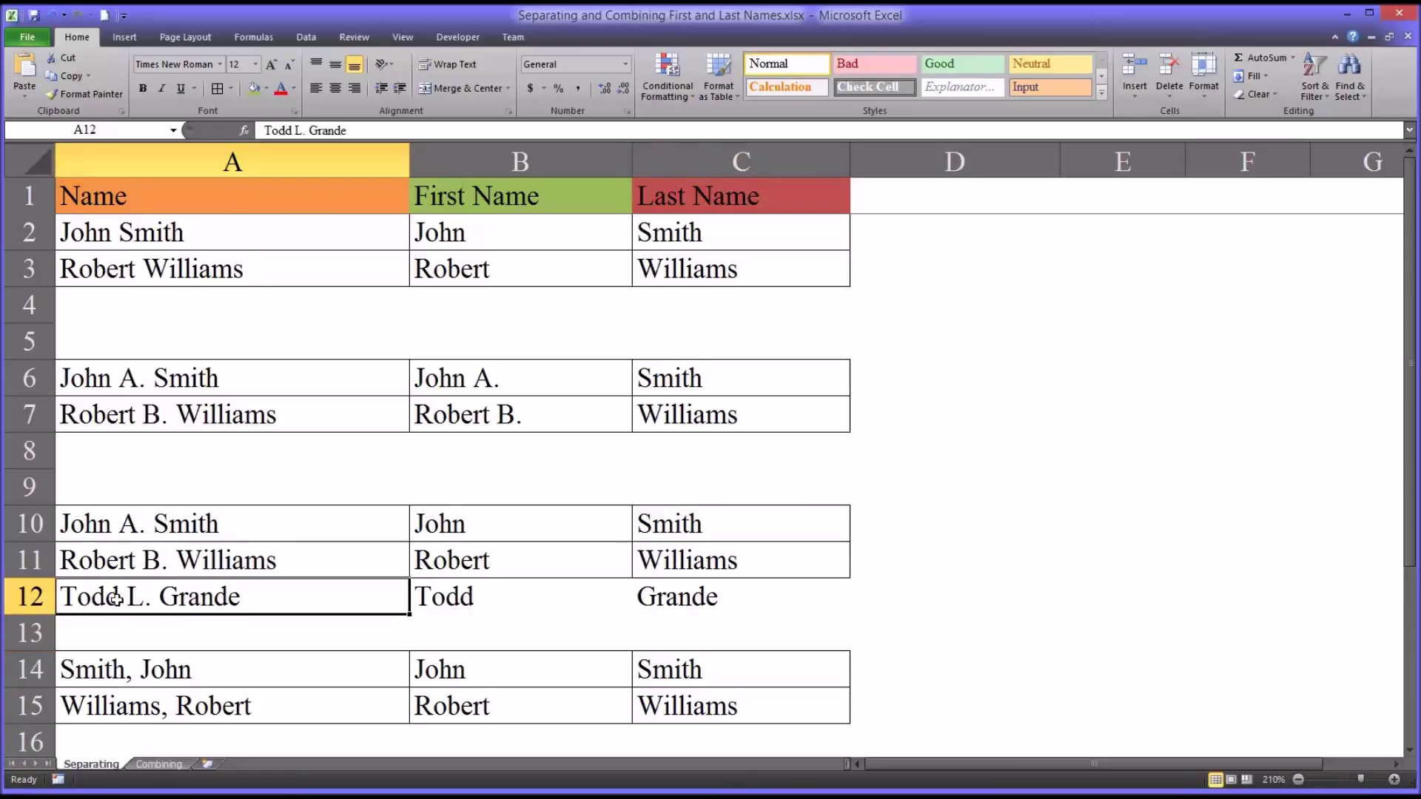
left_click(492, 601)
left_click(663, 601)
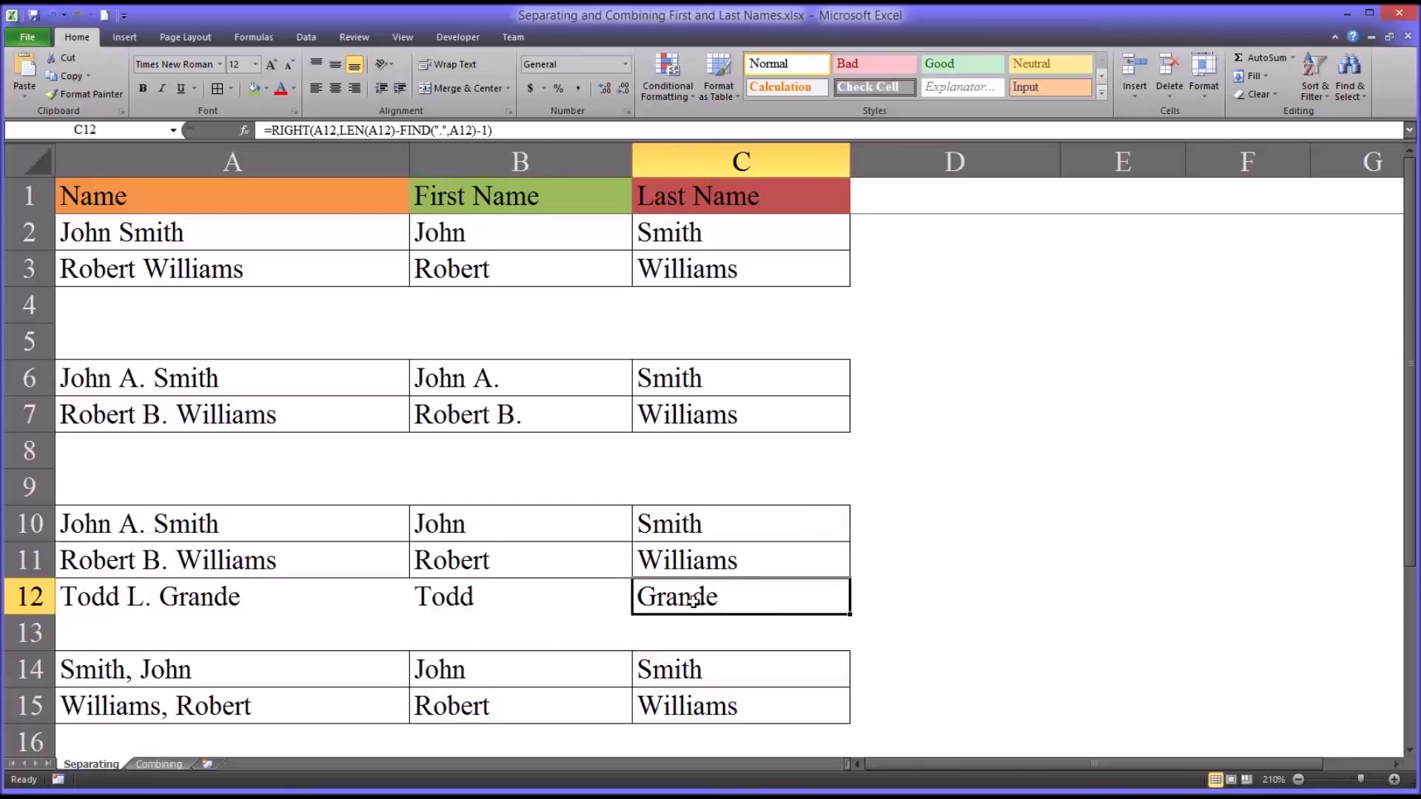
left_click_drag(692, 601, 316, 603)
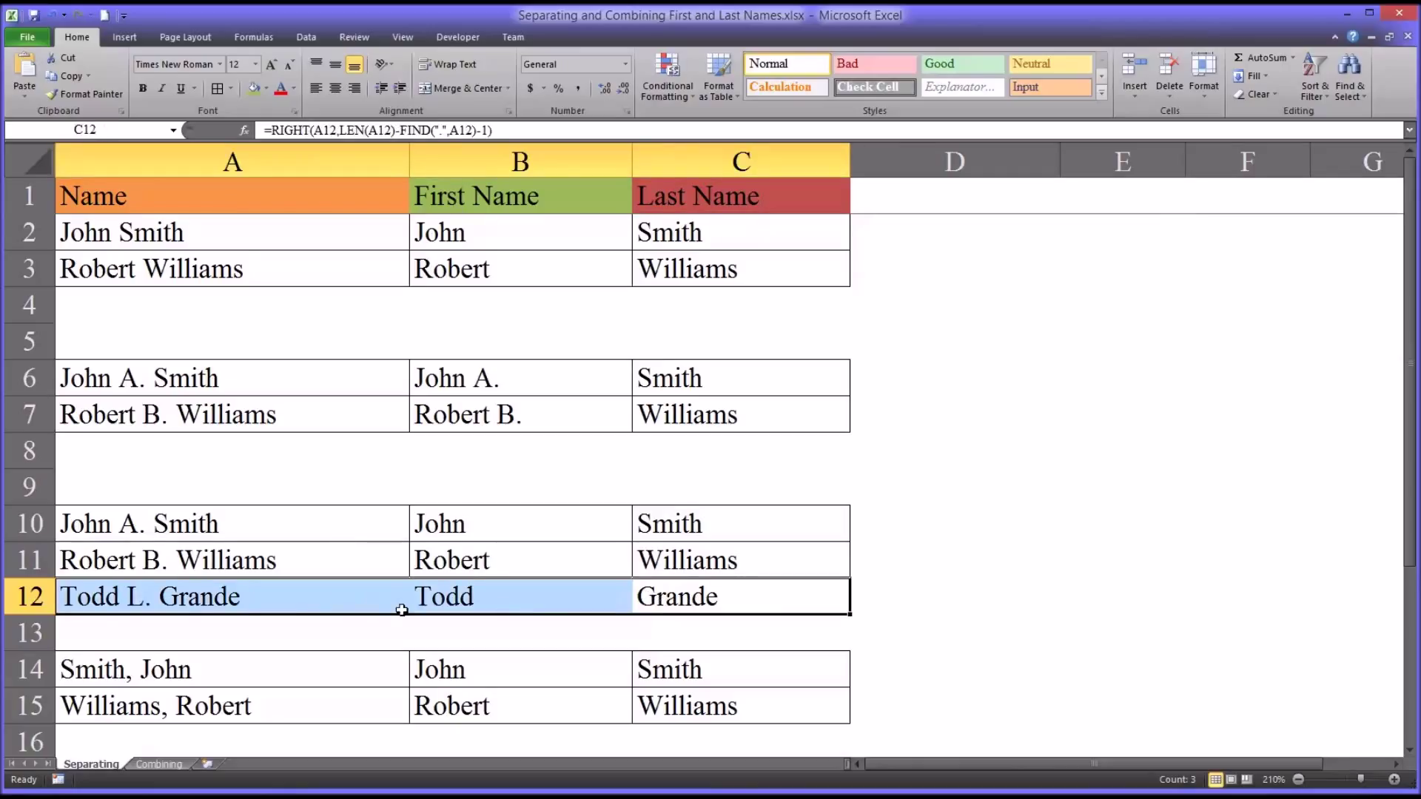
key("Delete")
left_click(1410, 750)
Review the Smith, John example and its first- and last-name formulas in B14 and C14
left_click(1411, 749)
left_click(1410, 750)
left_click(1410, 750)
left_click(1410, 750)
left_click(1410, 750)
left_click(1410, 749)
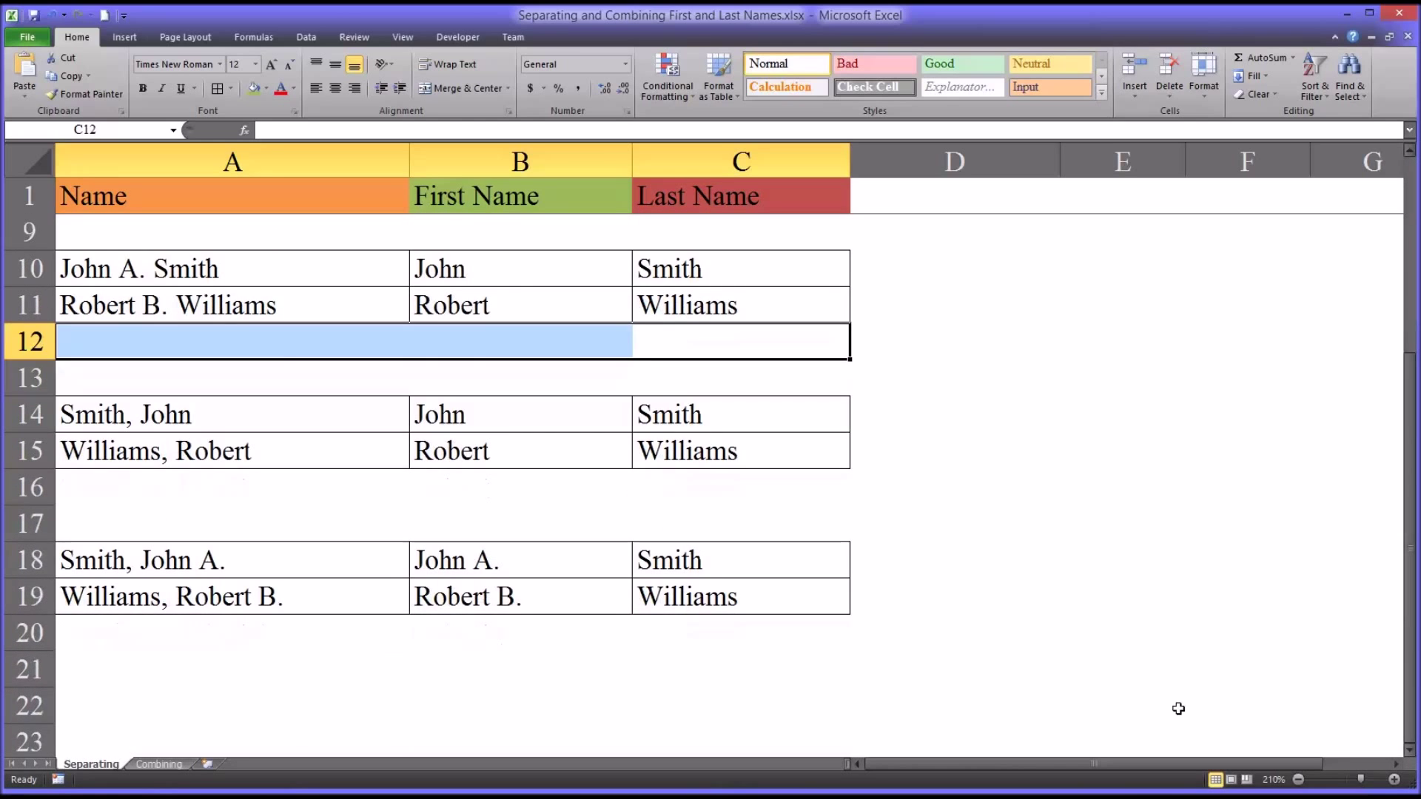
left_click(167, 481)
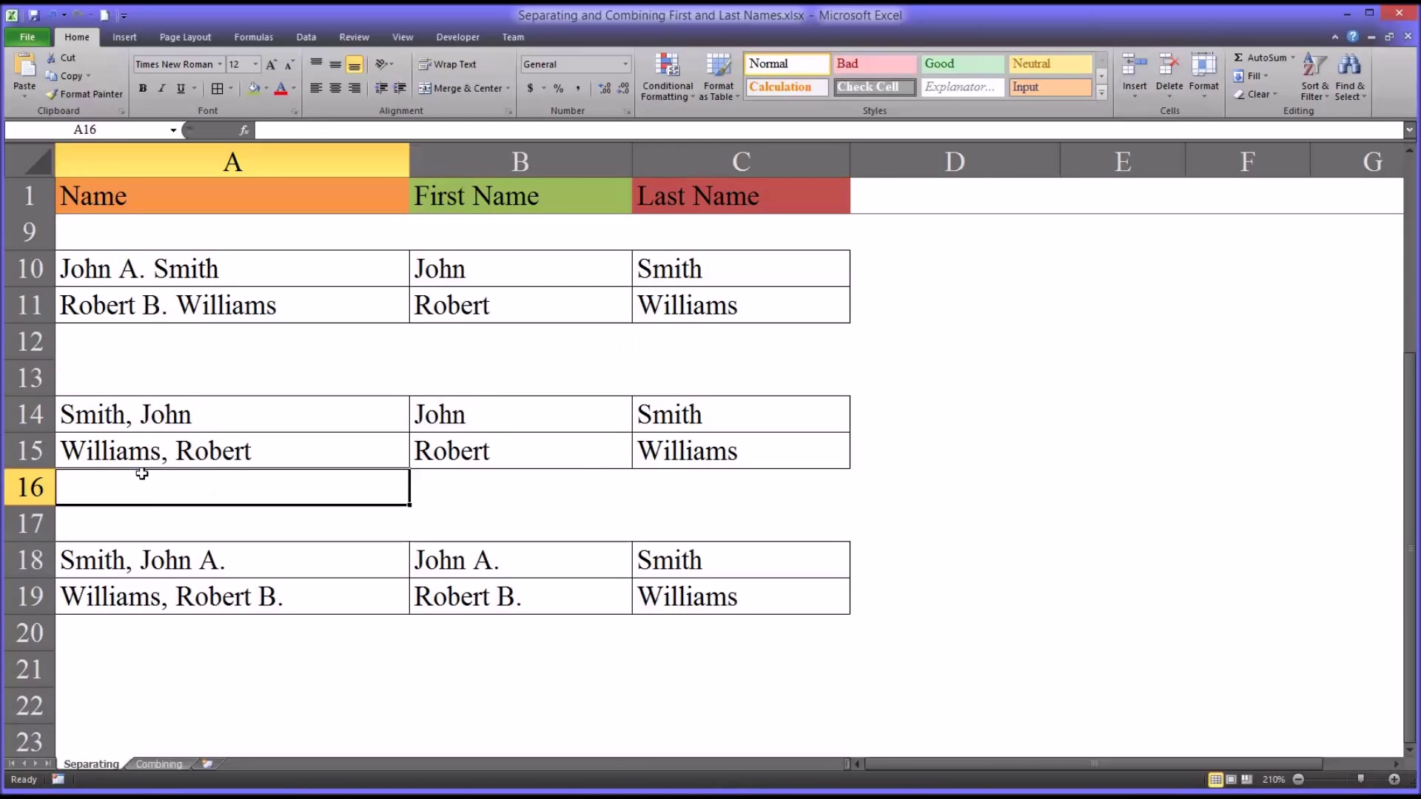
left_click(111, 422)
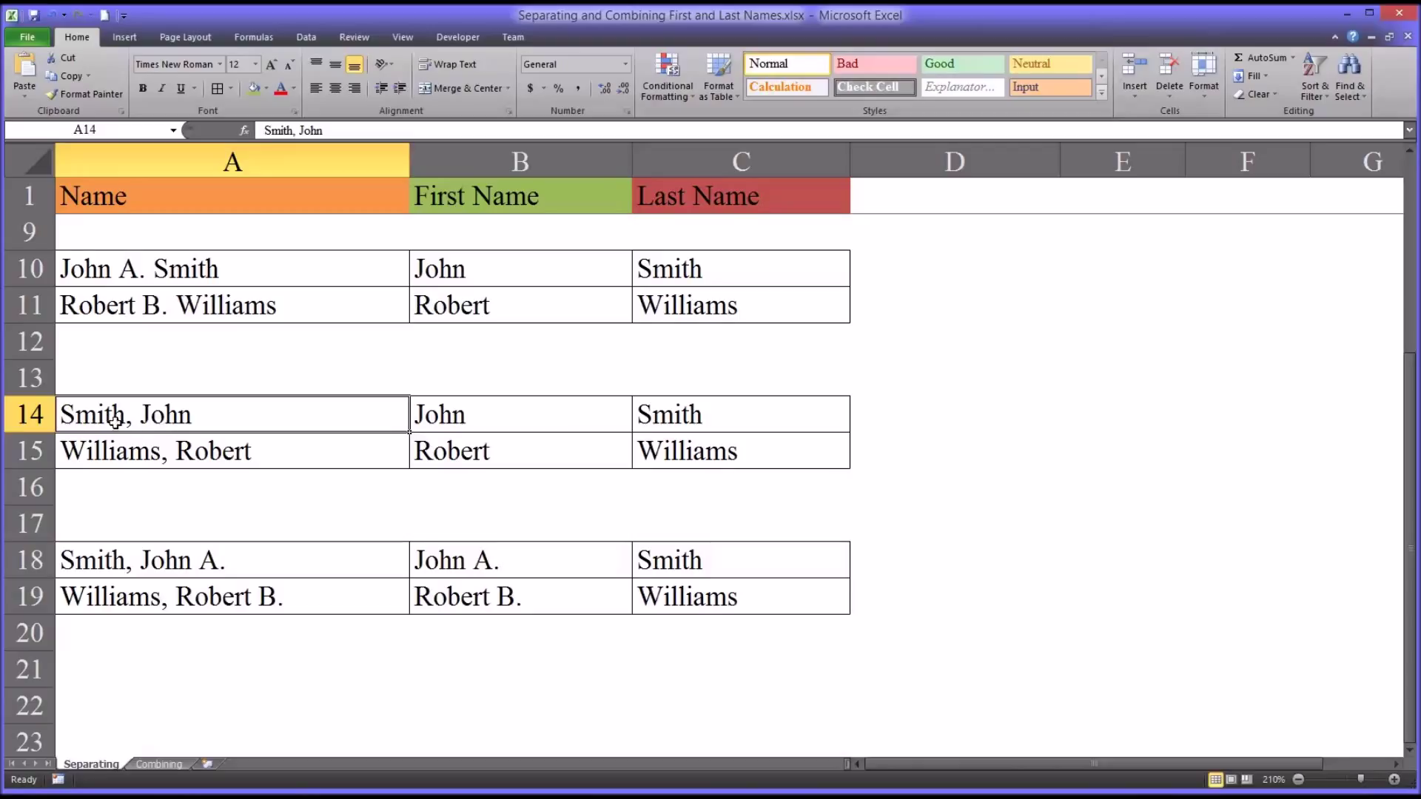
left_click(507, 414)
left_click(664, 427)
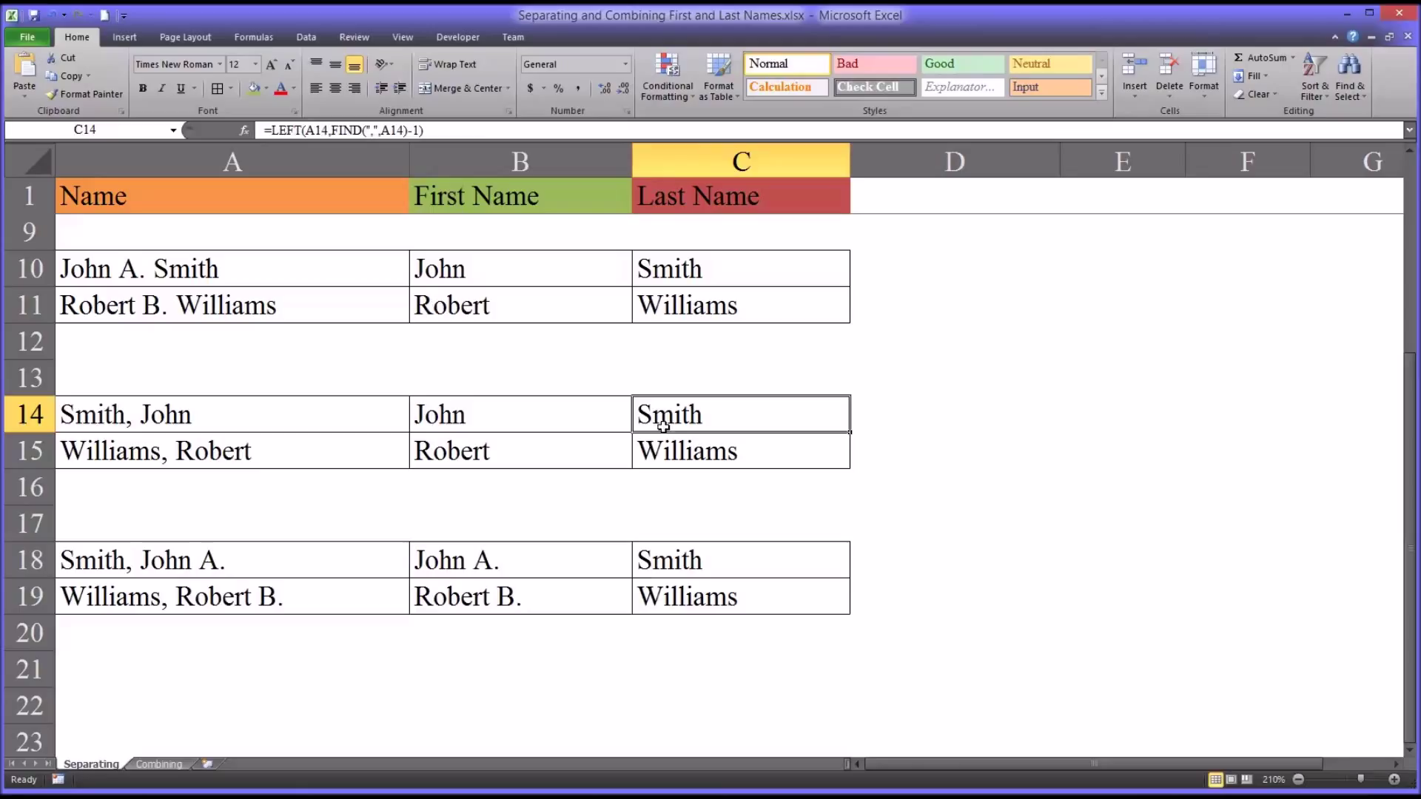
Enter the name 'Grande, Todd' in cell A16
left_click(299, 489)
type("Grand")
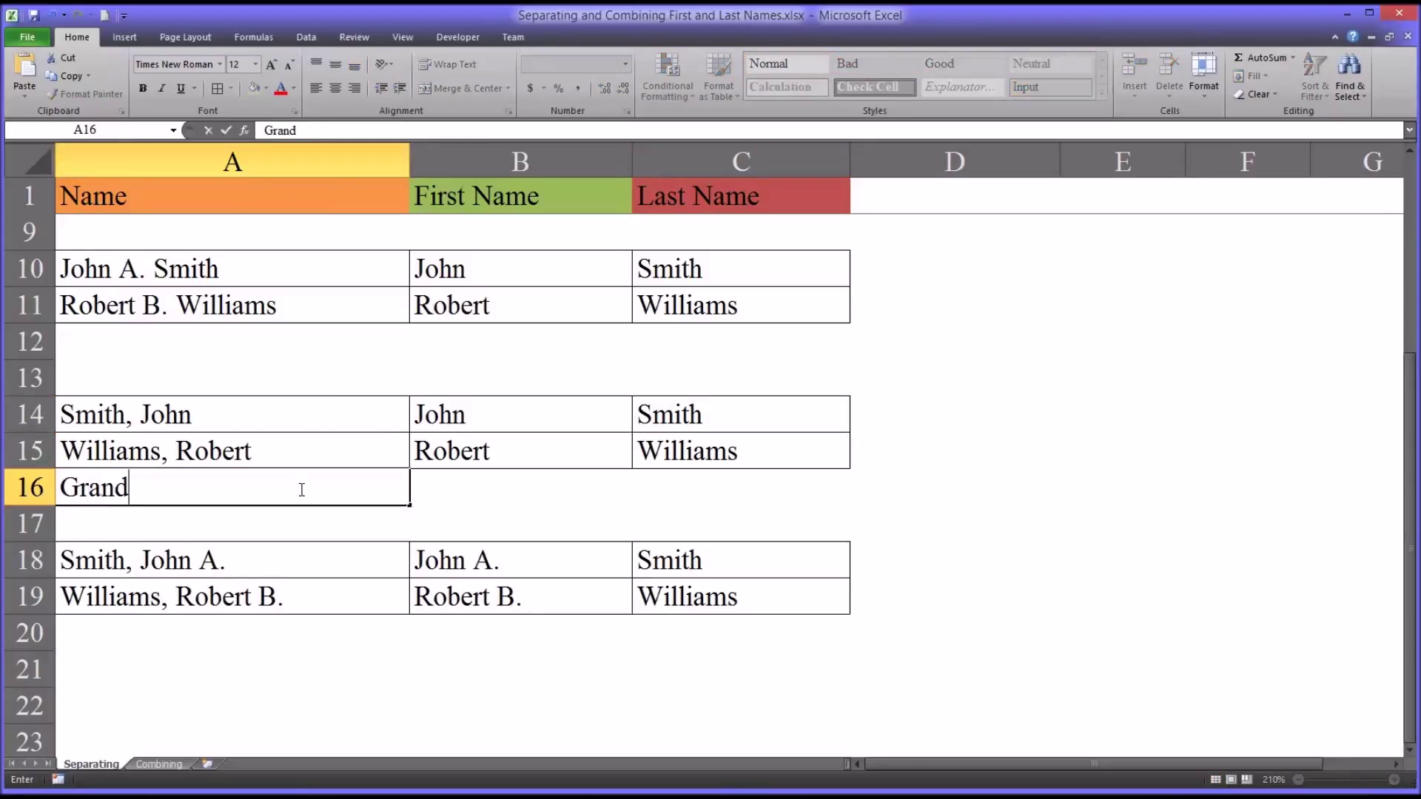
type("e, Todd")
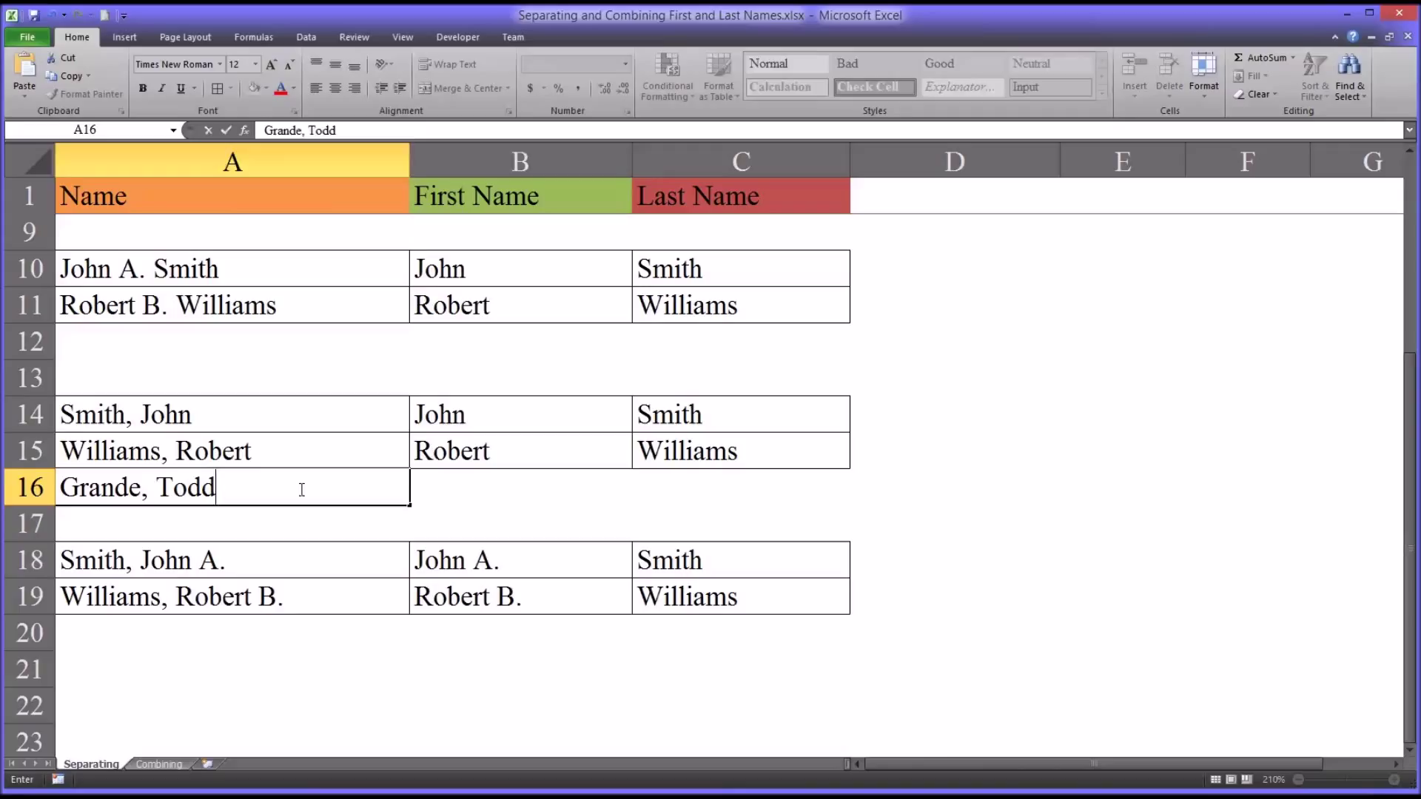
key("Tab")
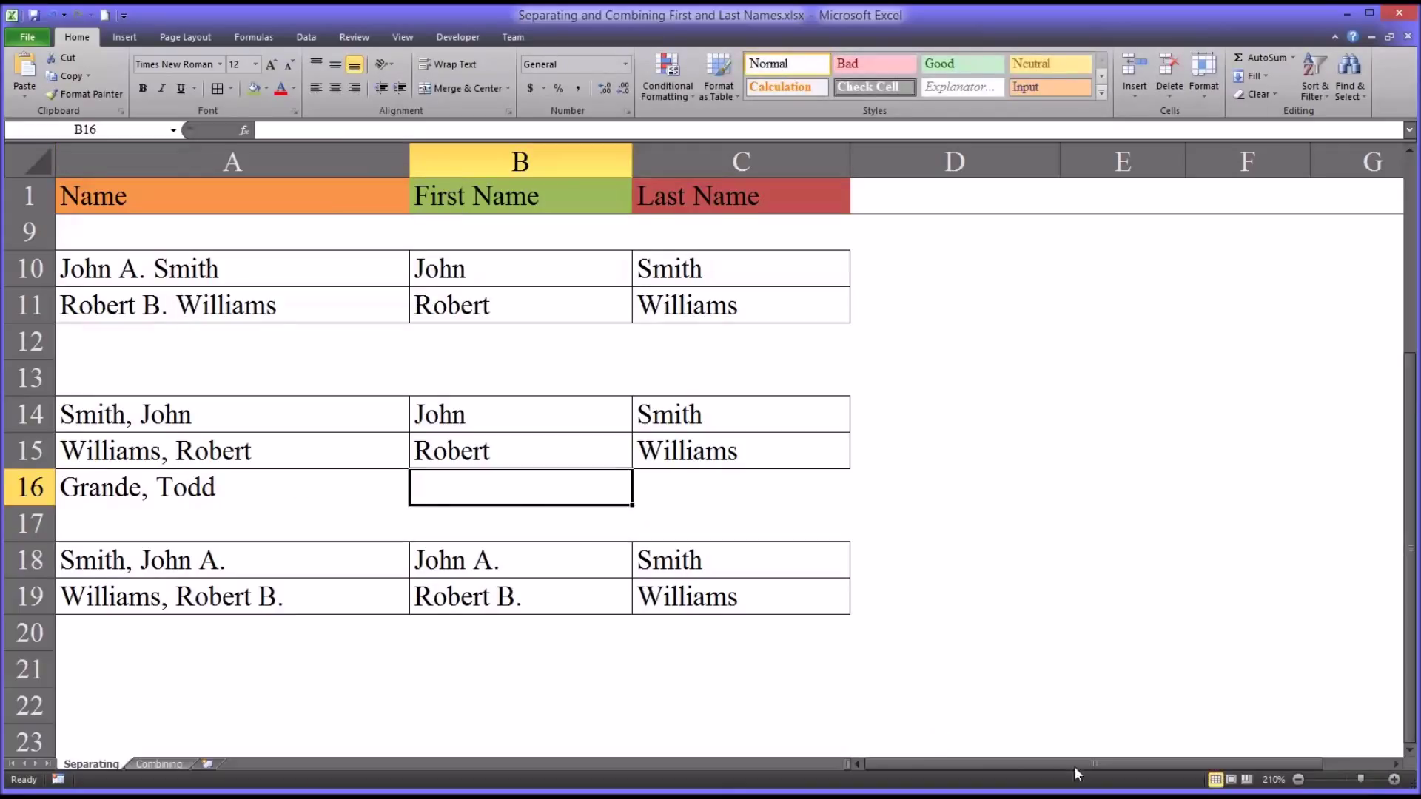
In B16, enter =RIGHT(A16,LEN(A16)-FIND(" ",A16)) so it returns Todd
type("=right")
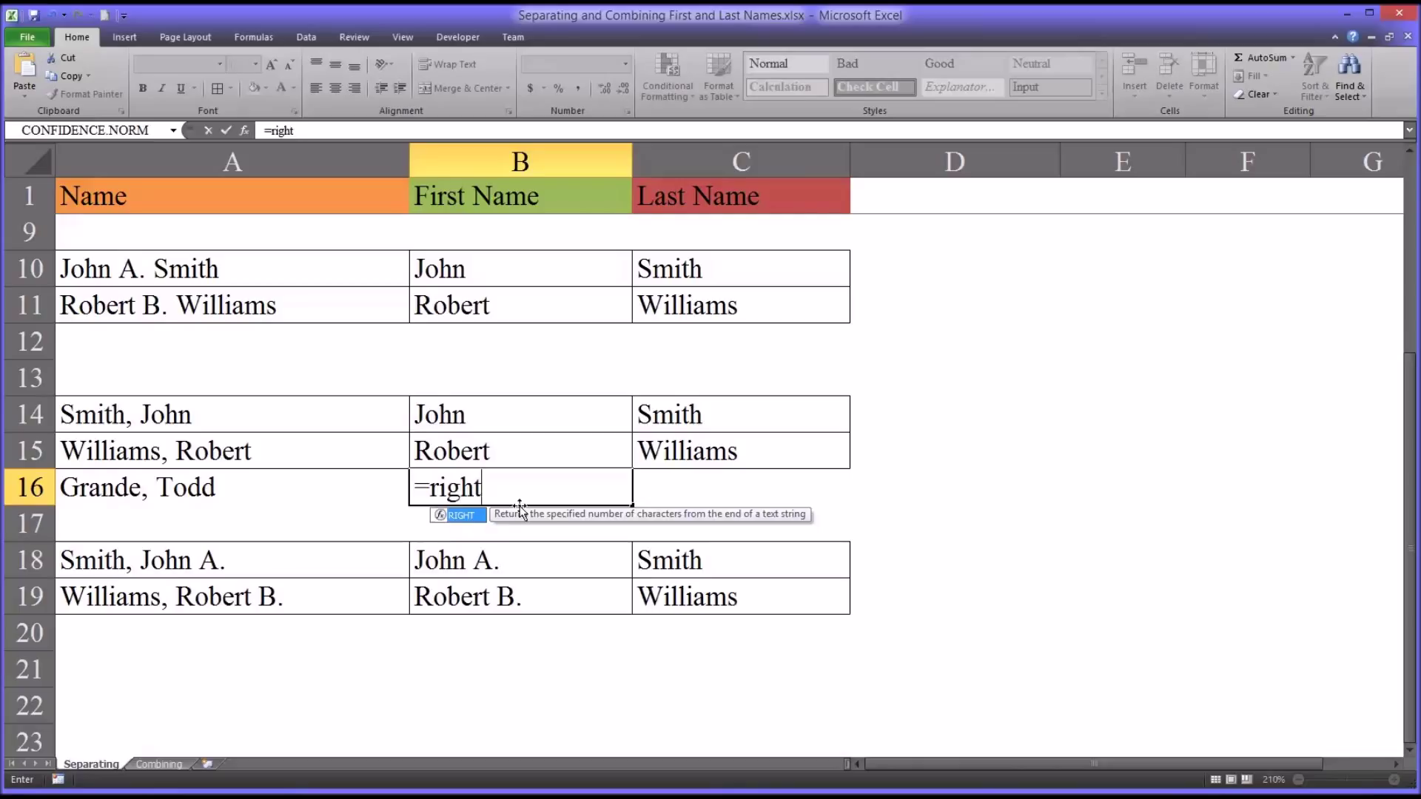
type("(")
left_click(219, 489)
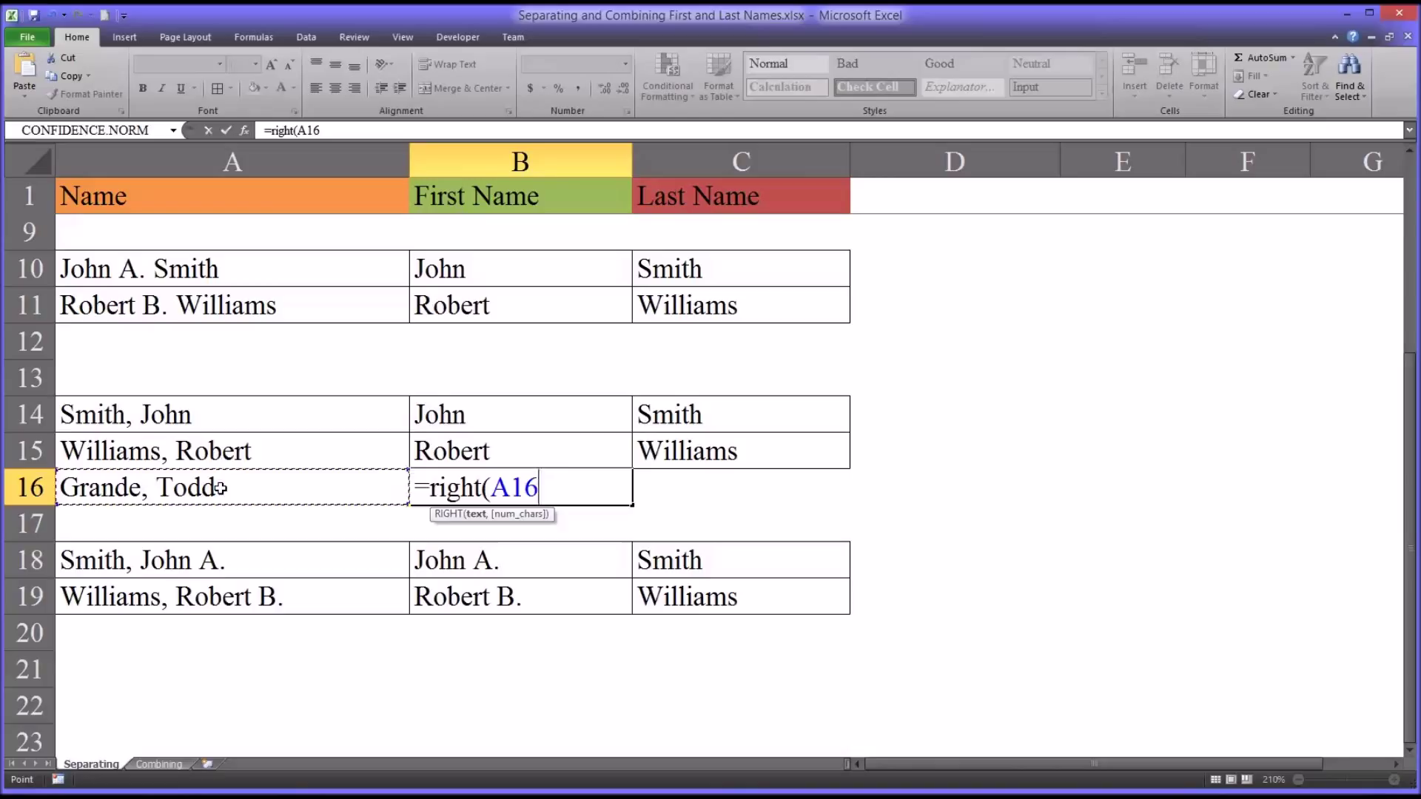
type(",len(")
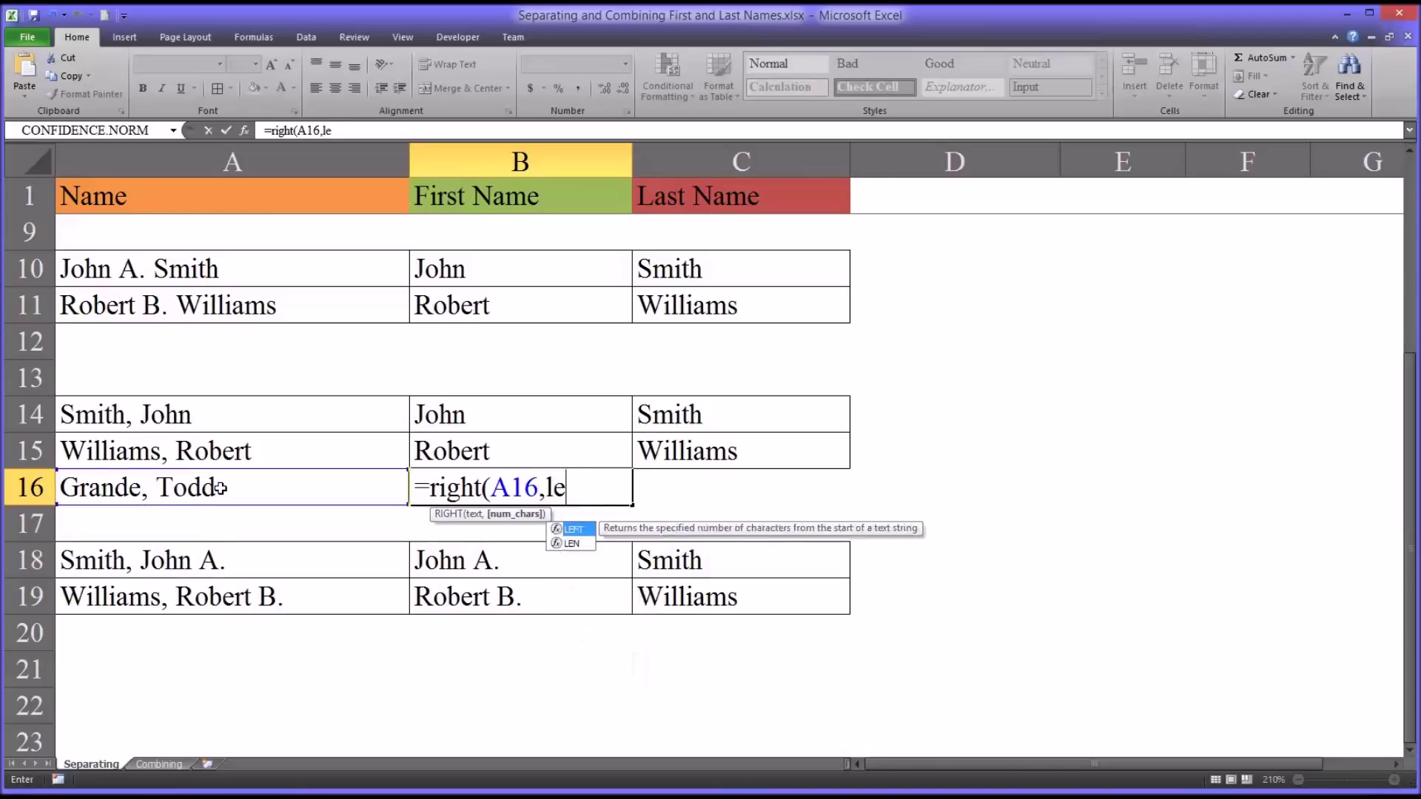
left_click(219, 488)
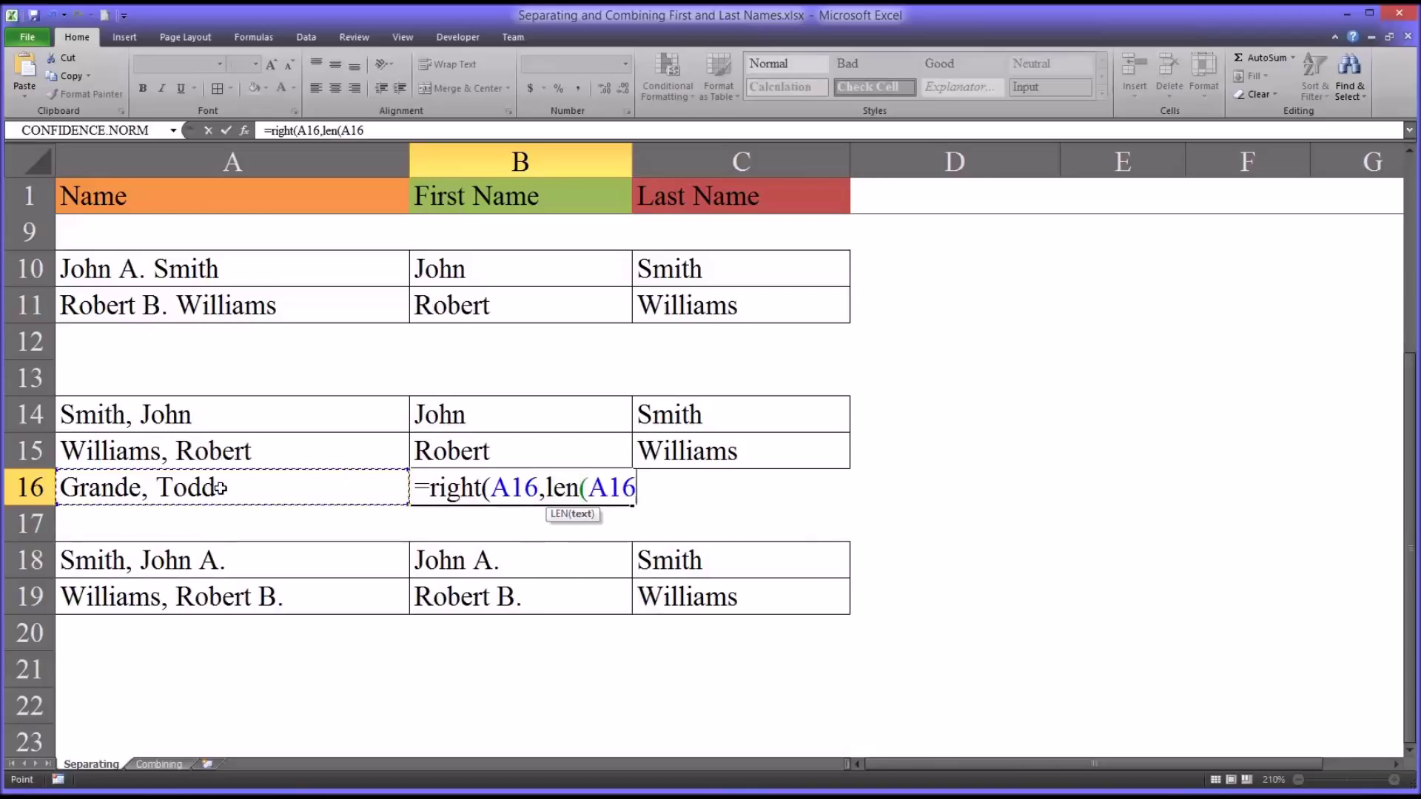
type(")")
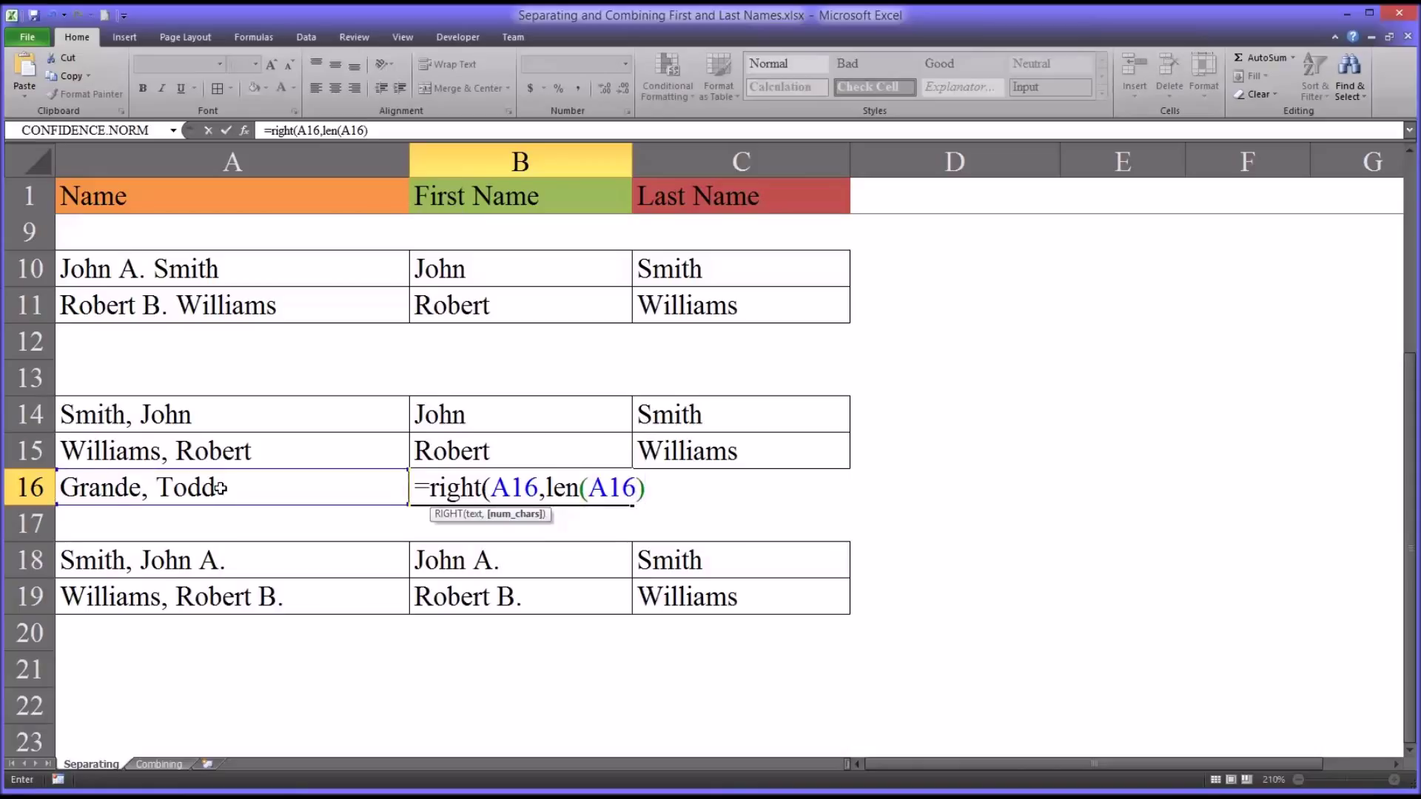
type("-fi")
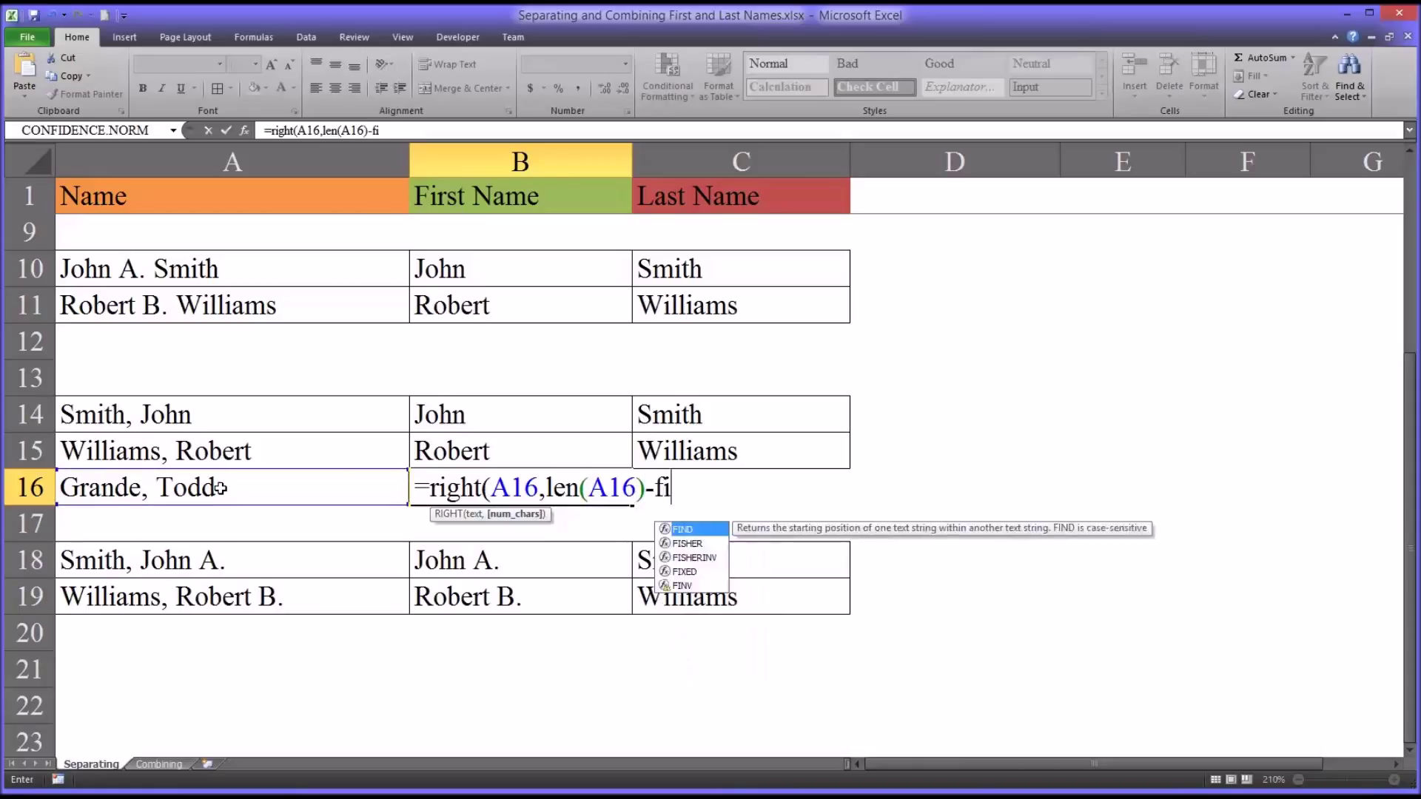
type("nd(")
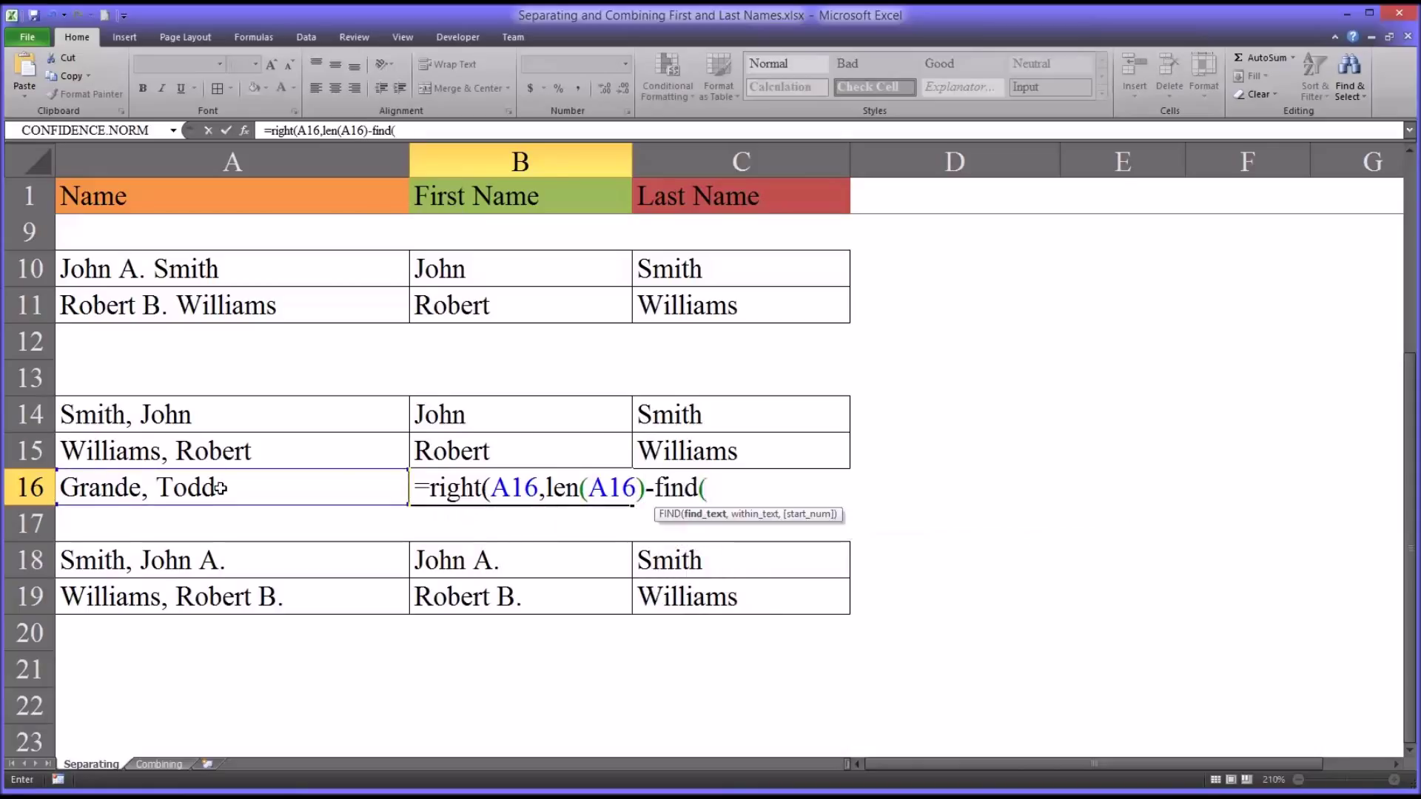
type("\" \",")
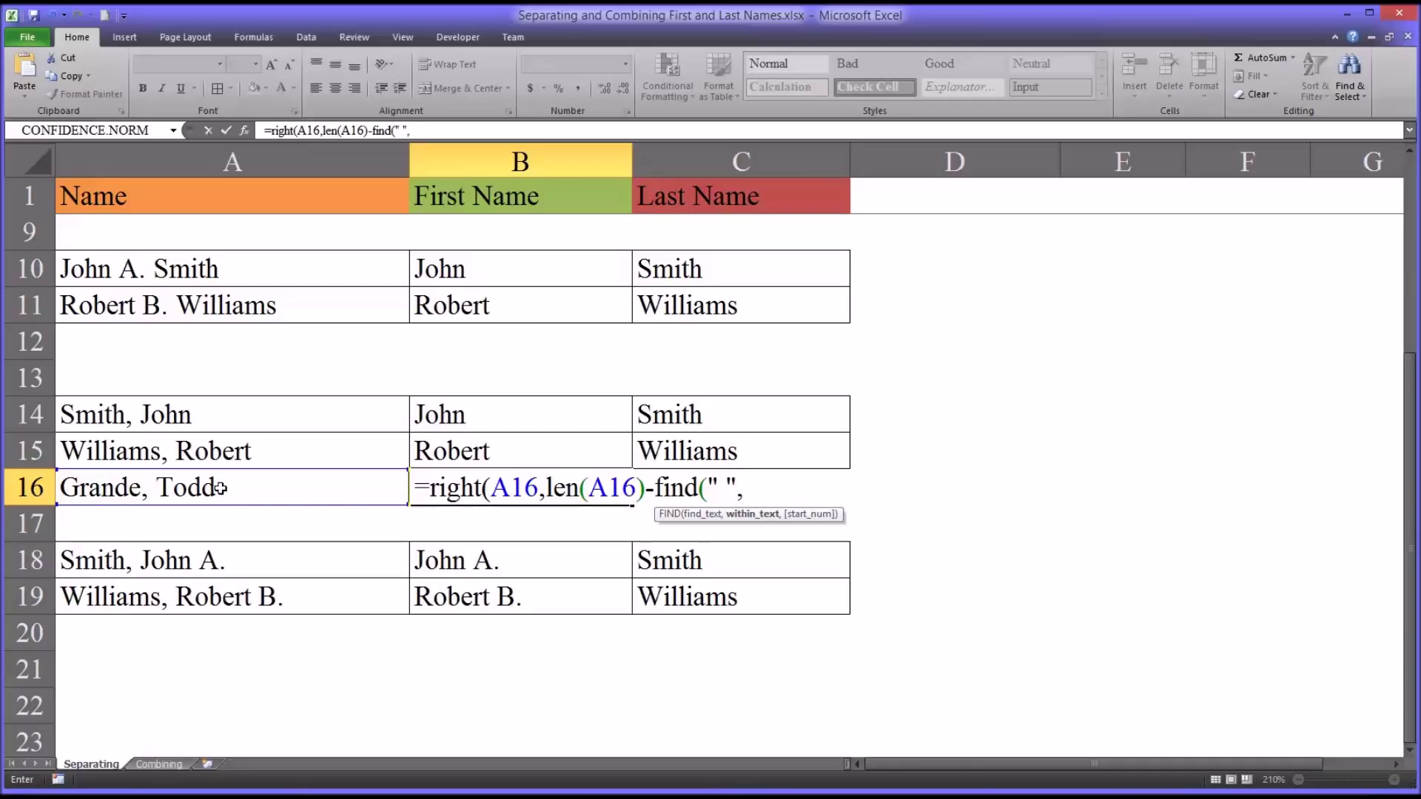
left_click(132, 488)
type("))")
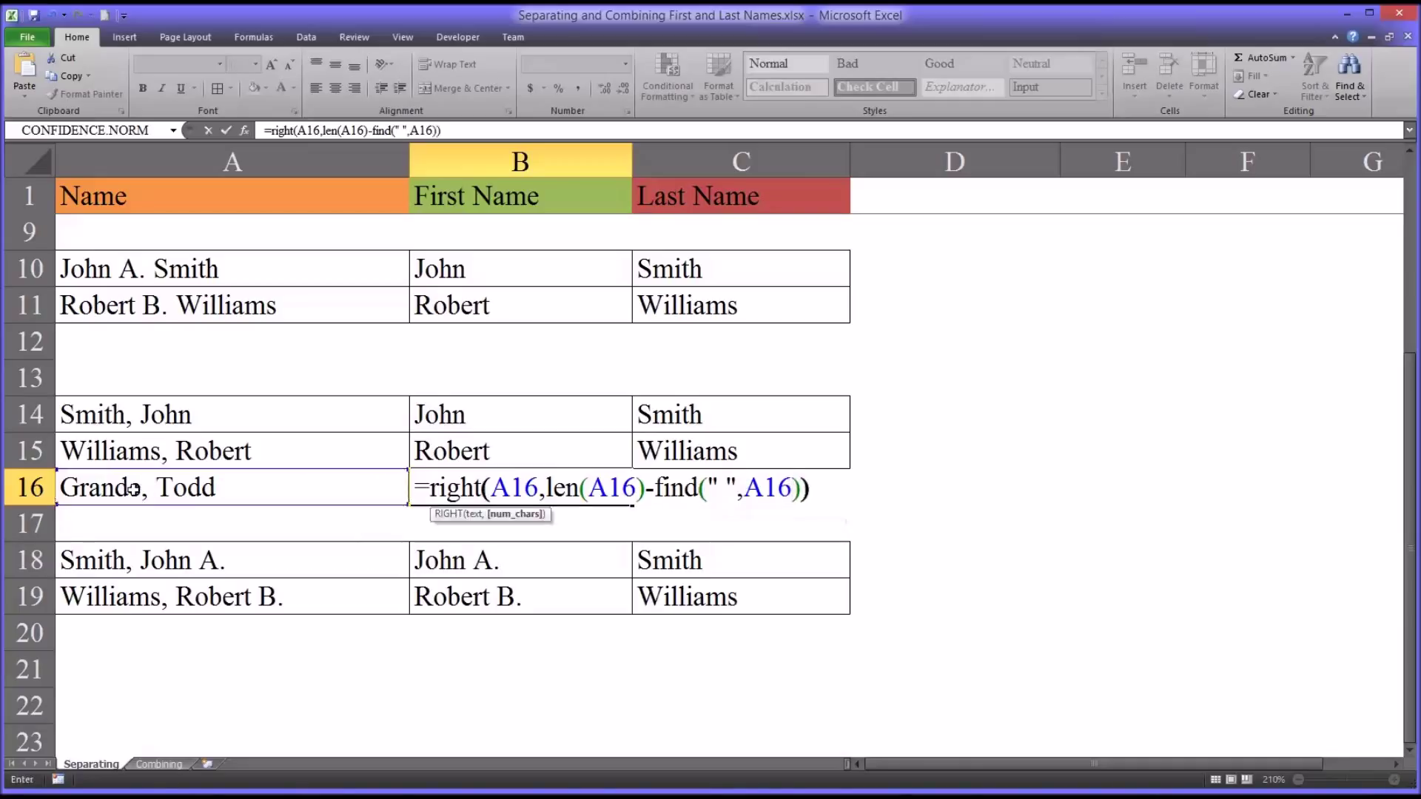
key("Return")
left_click(442, 494)
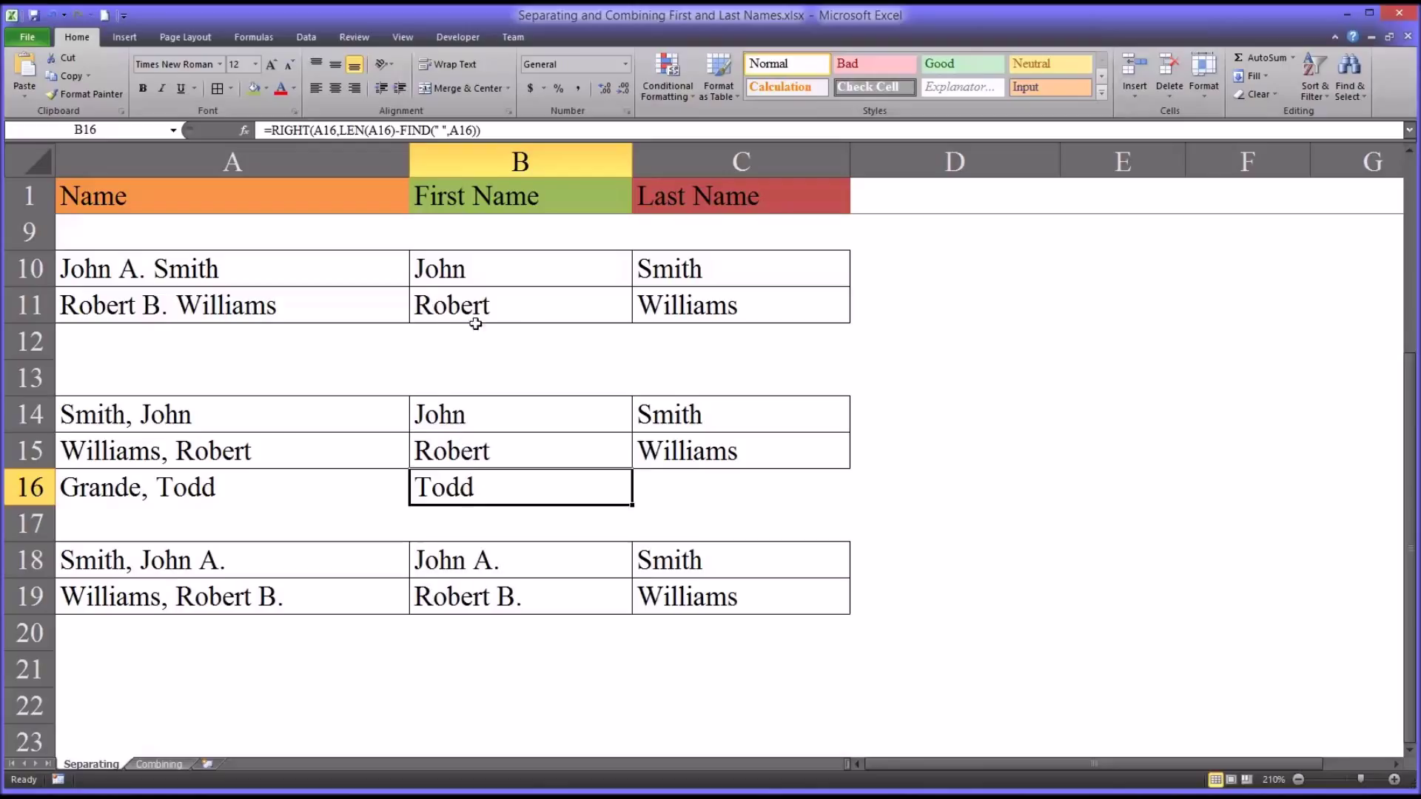
left_click(443, 314)
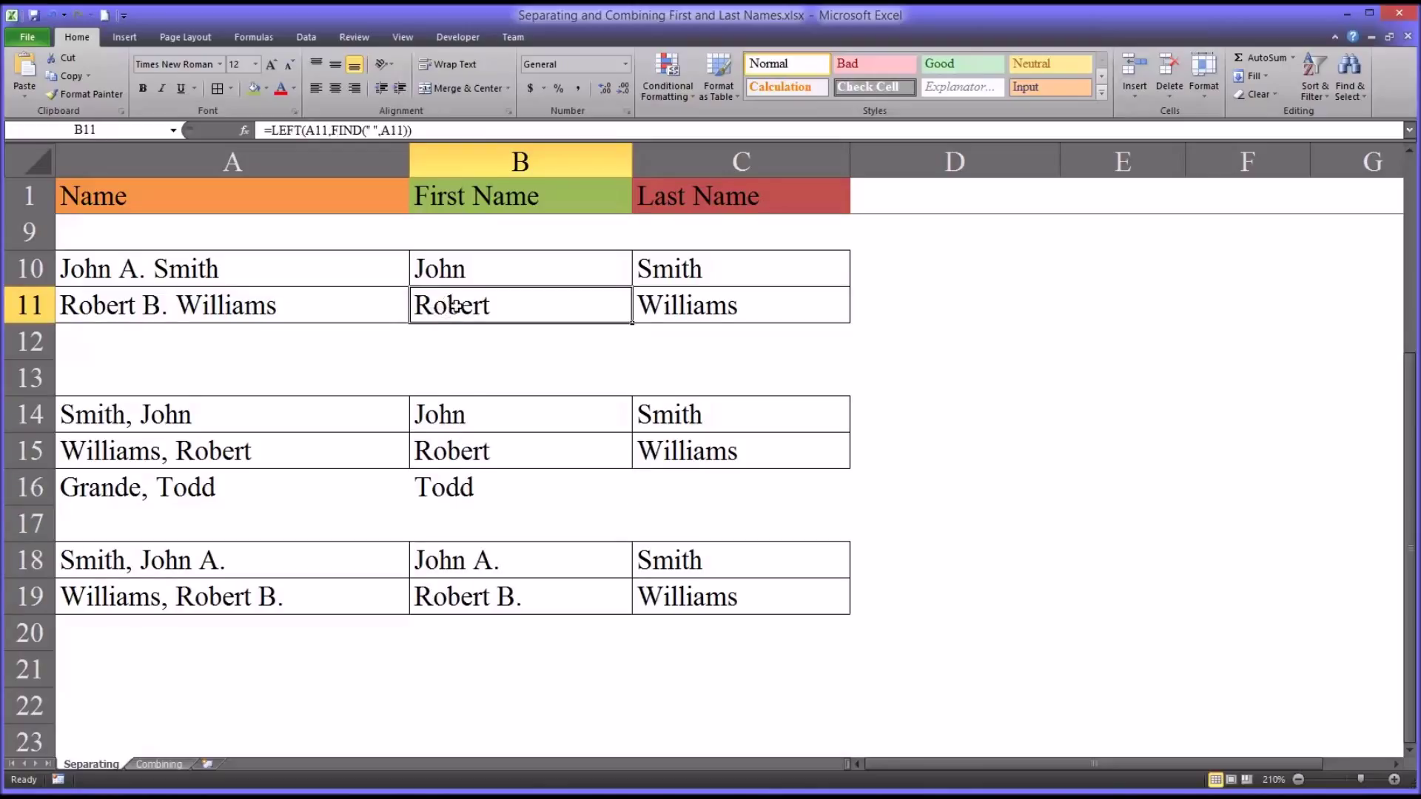
left_click(685, 313)
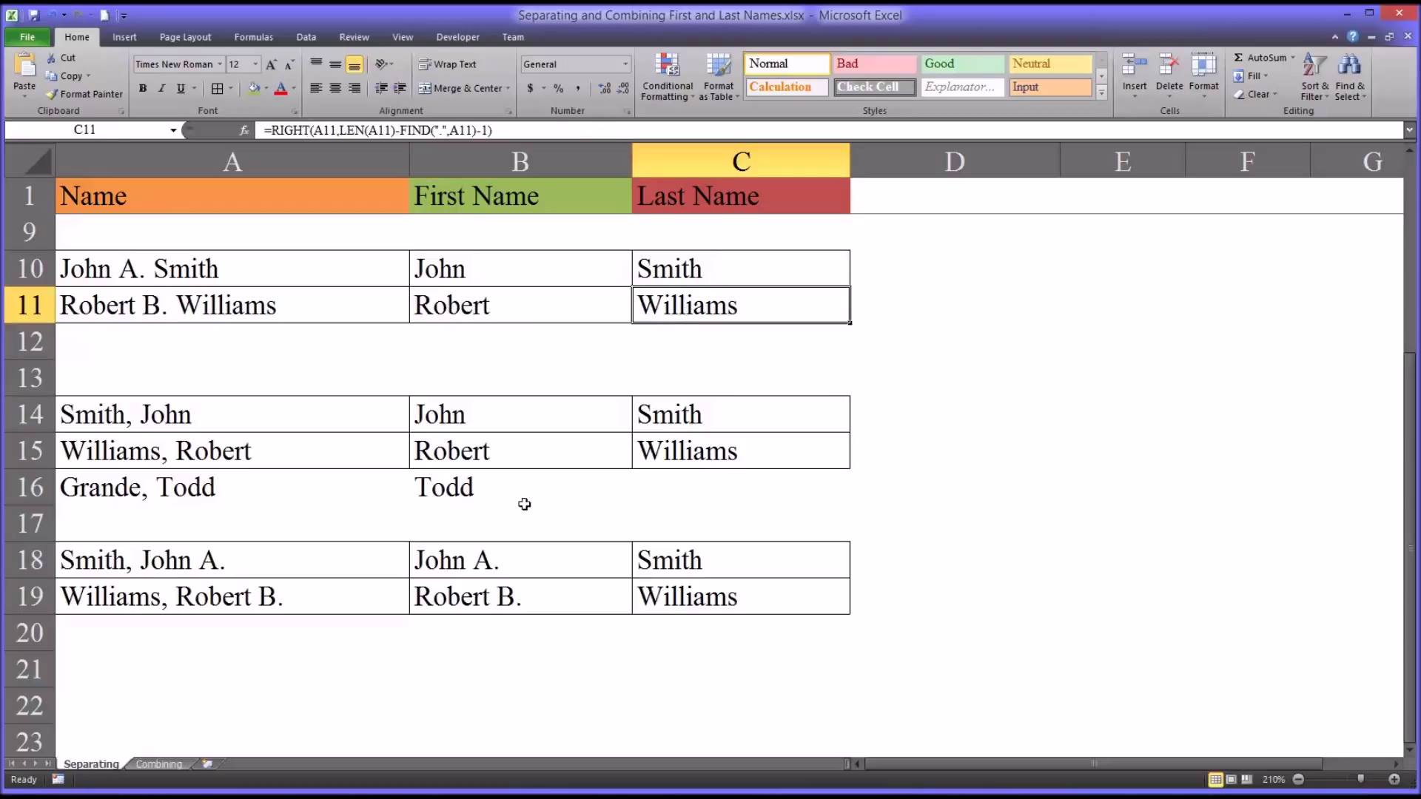
left_click(490, 492)
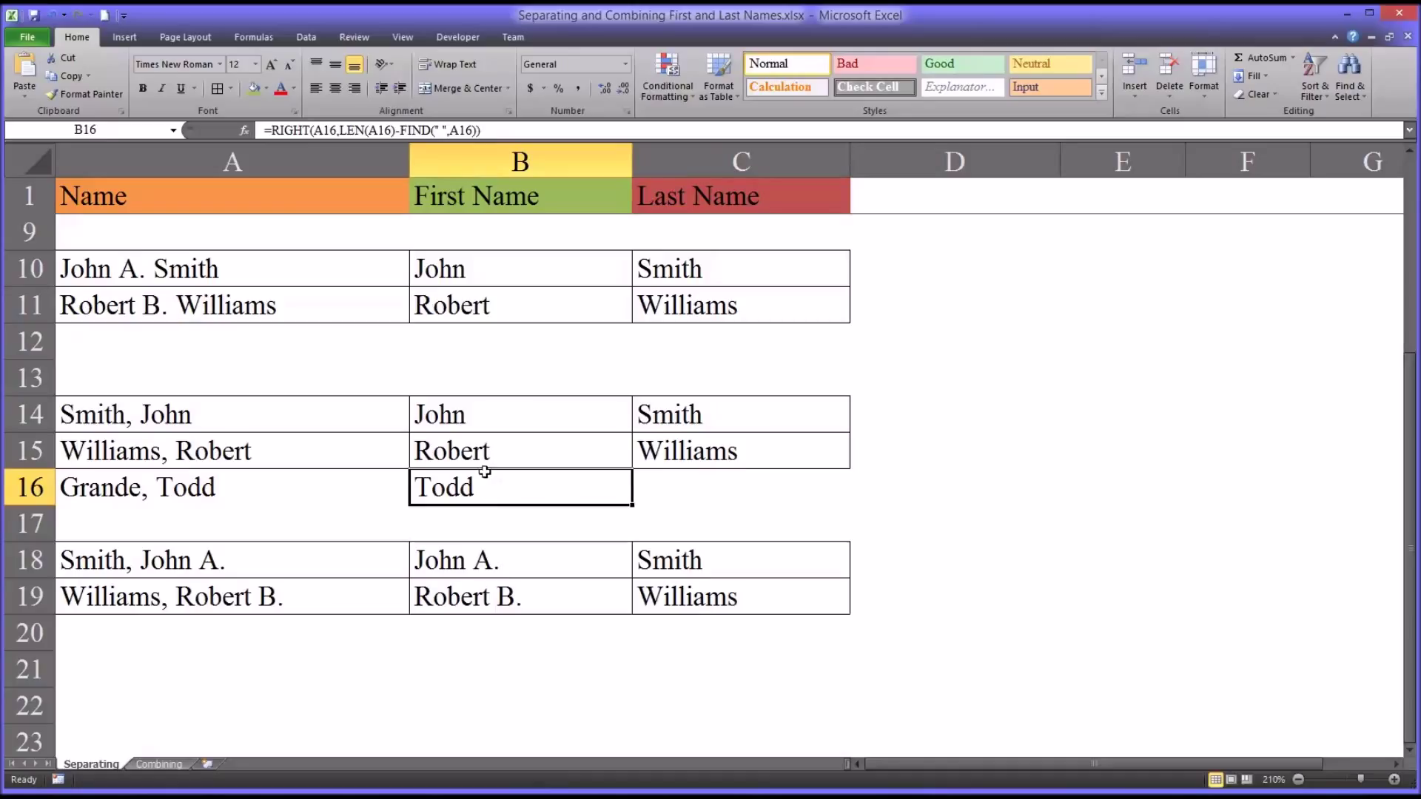
left_click(163, 490)
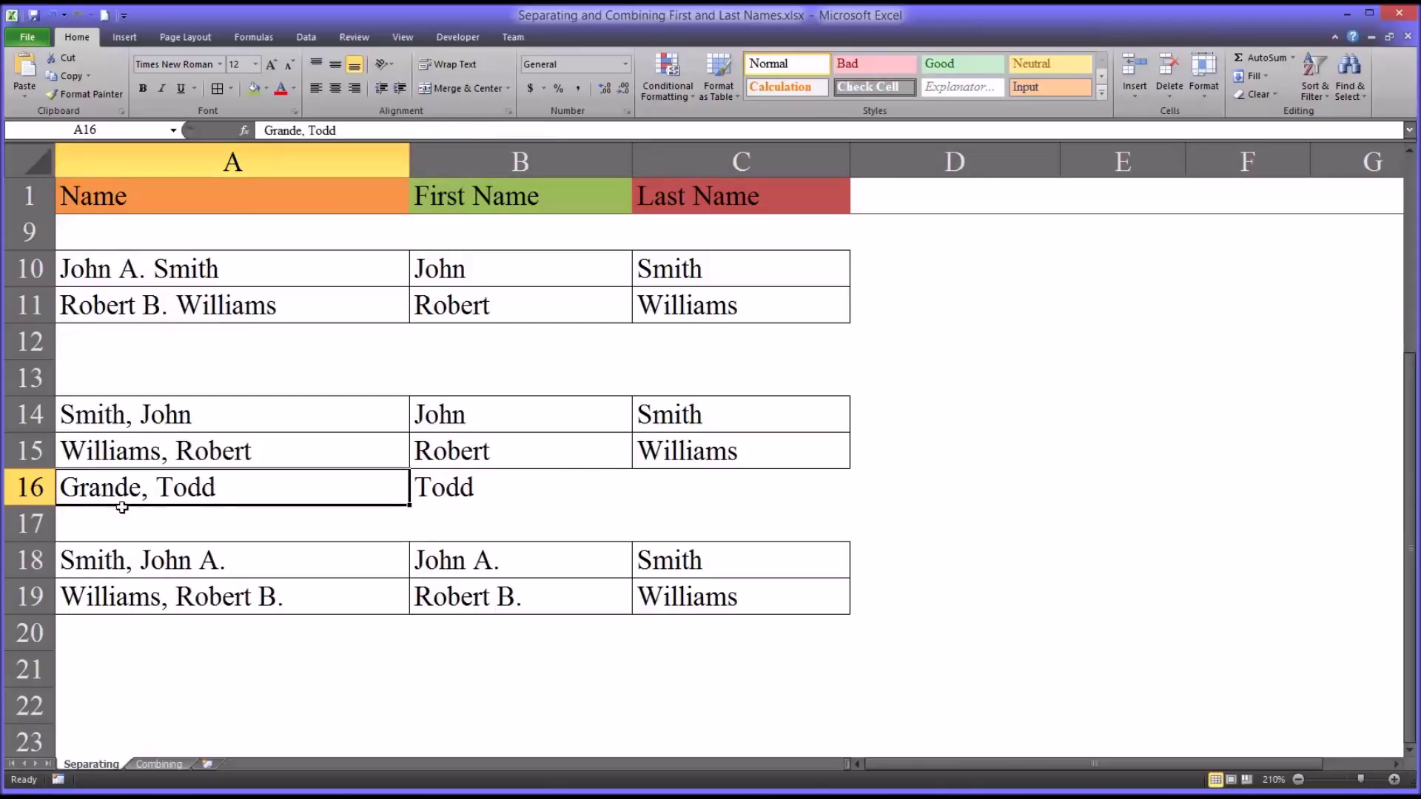
left_click(454, 489)
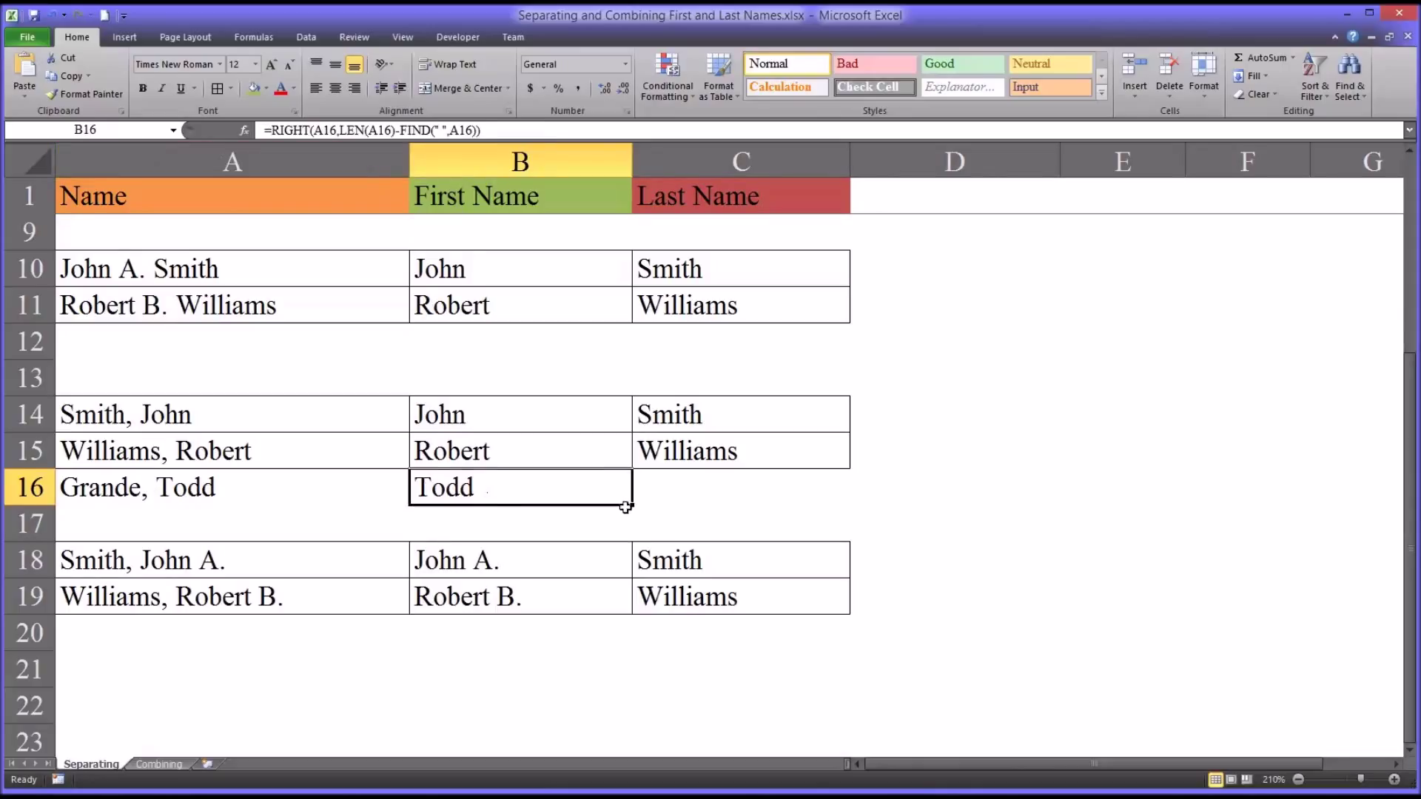
left_click(676, 491)
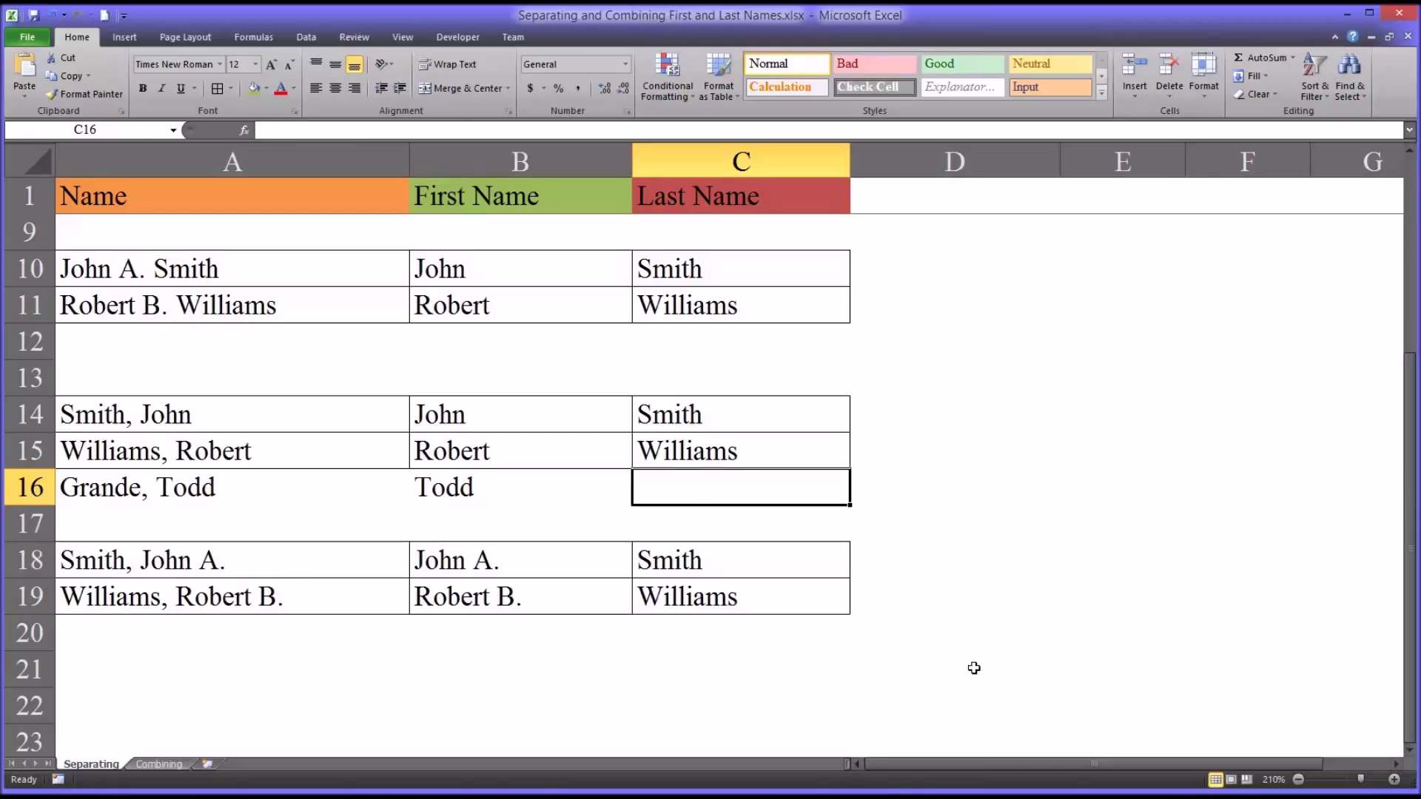
In C16, enter =LEFT(A16,FIND(",",A16)-1) so it returns Grande
type("=left(")
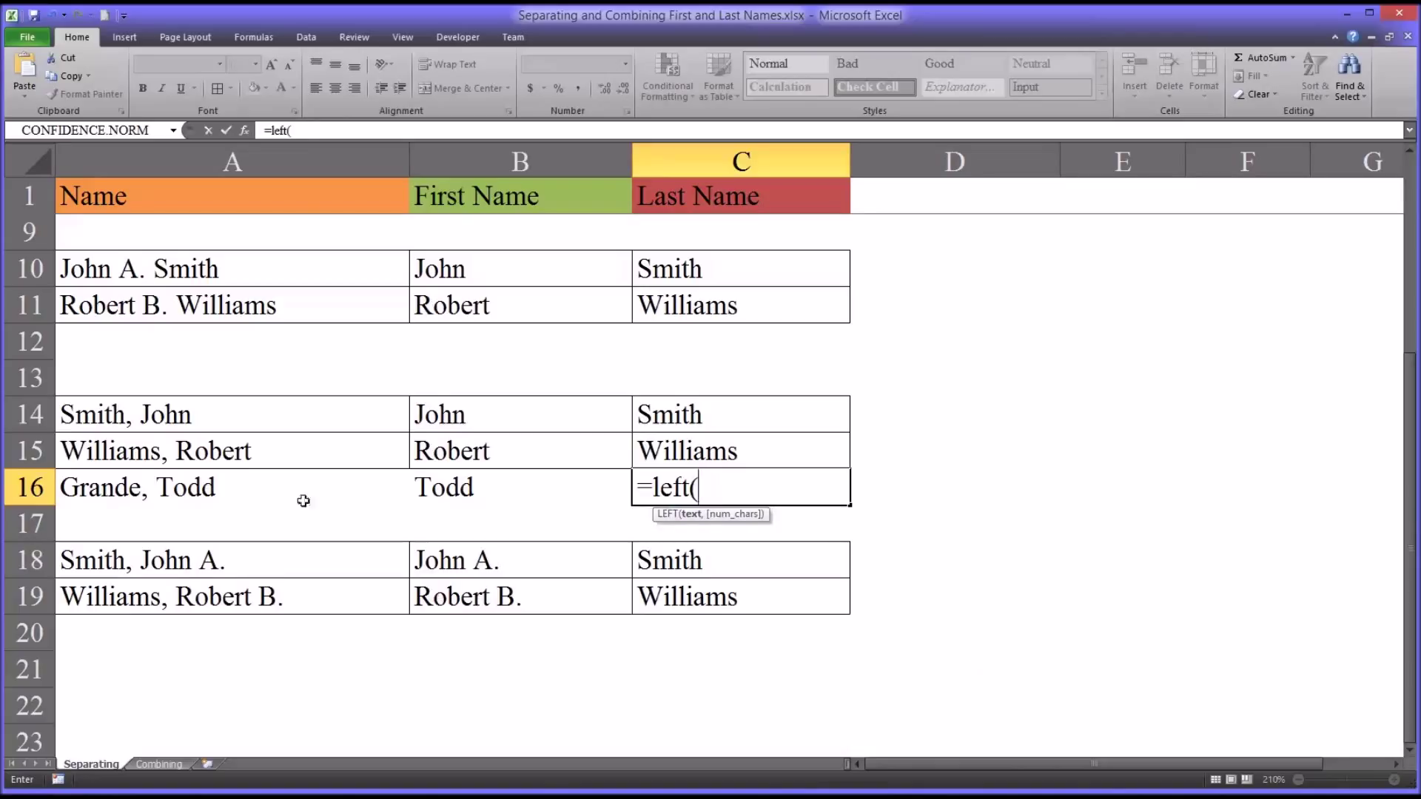
left_click(250, 489)
type(",fin")
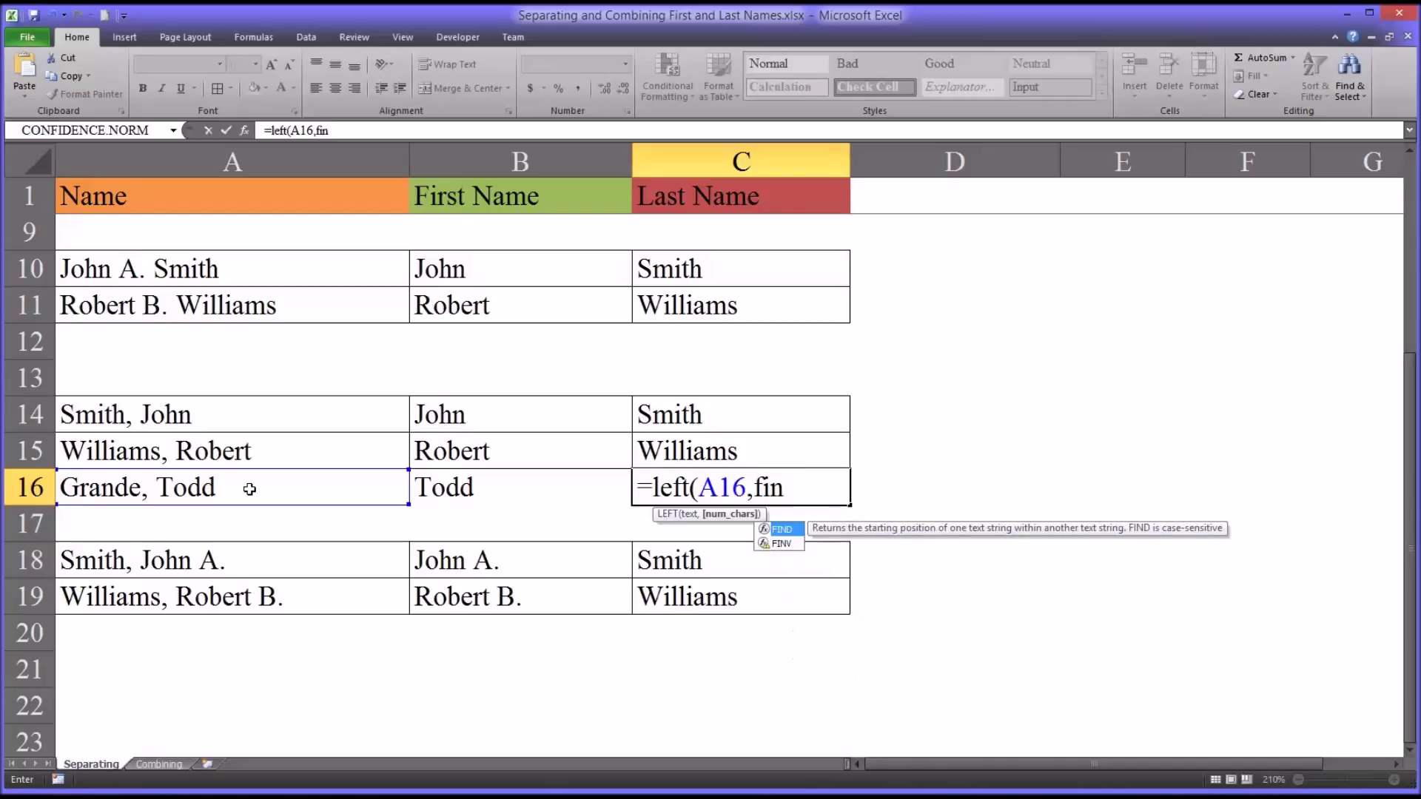
type("d(")
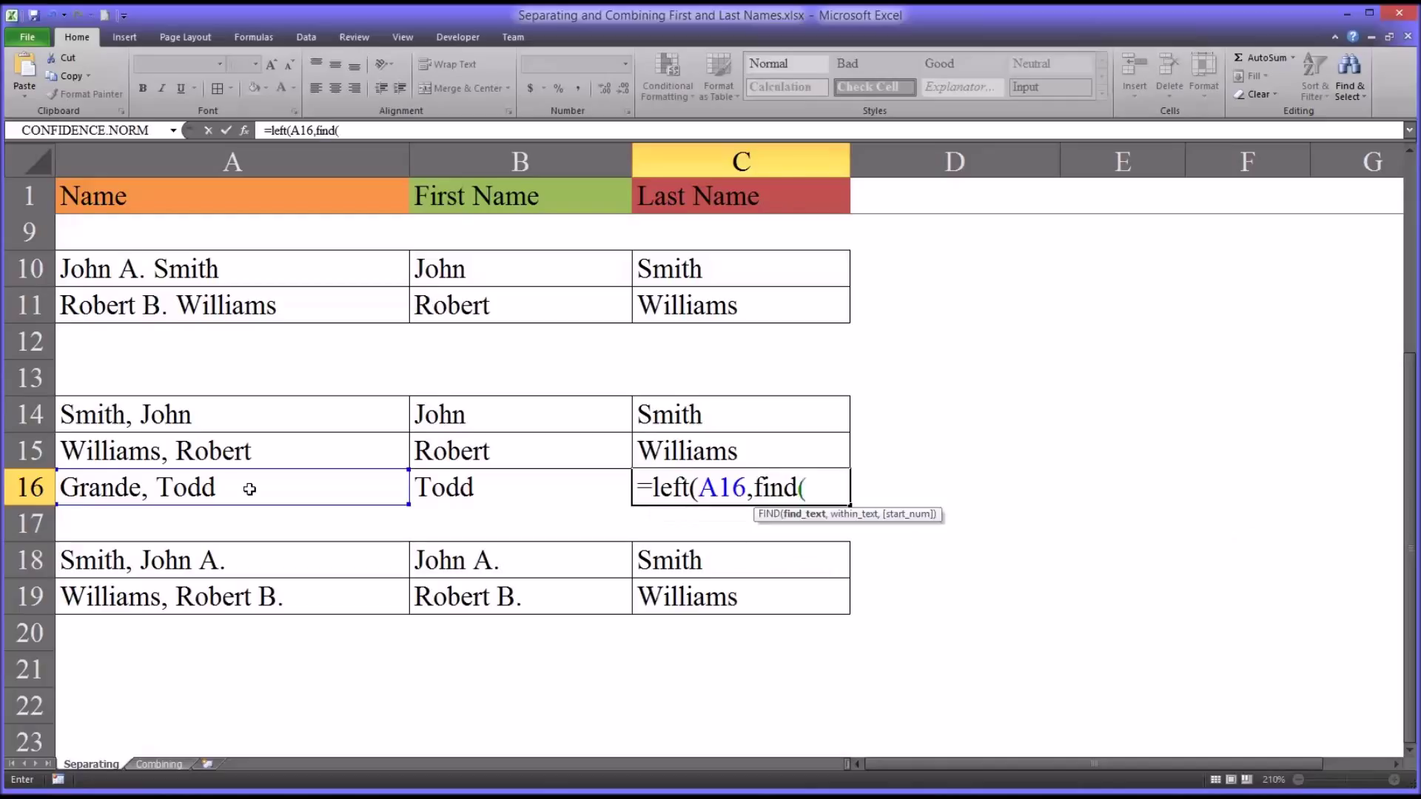
type("\",\",")
left_click(249, 489)
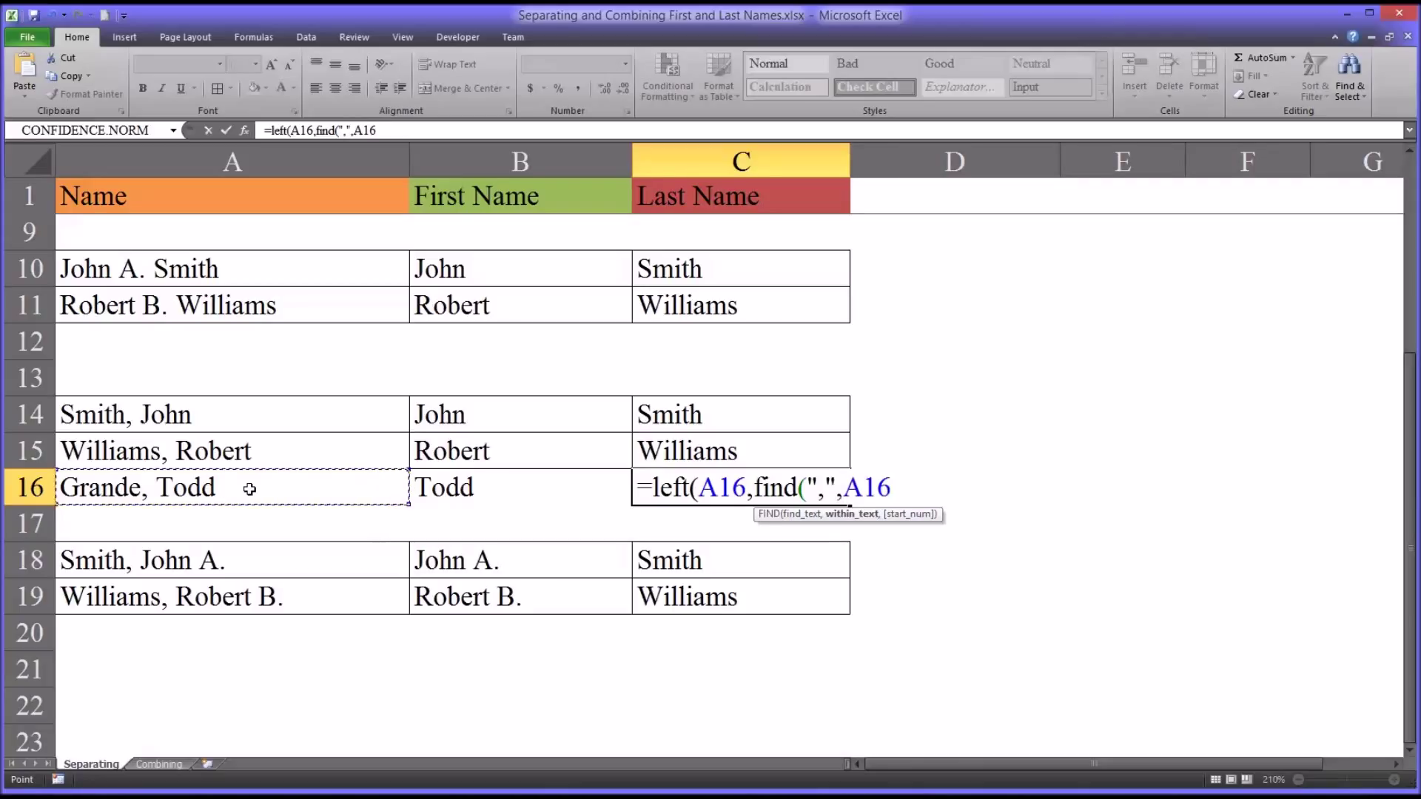
type(")-1")
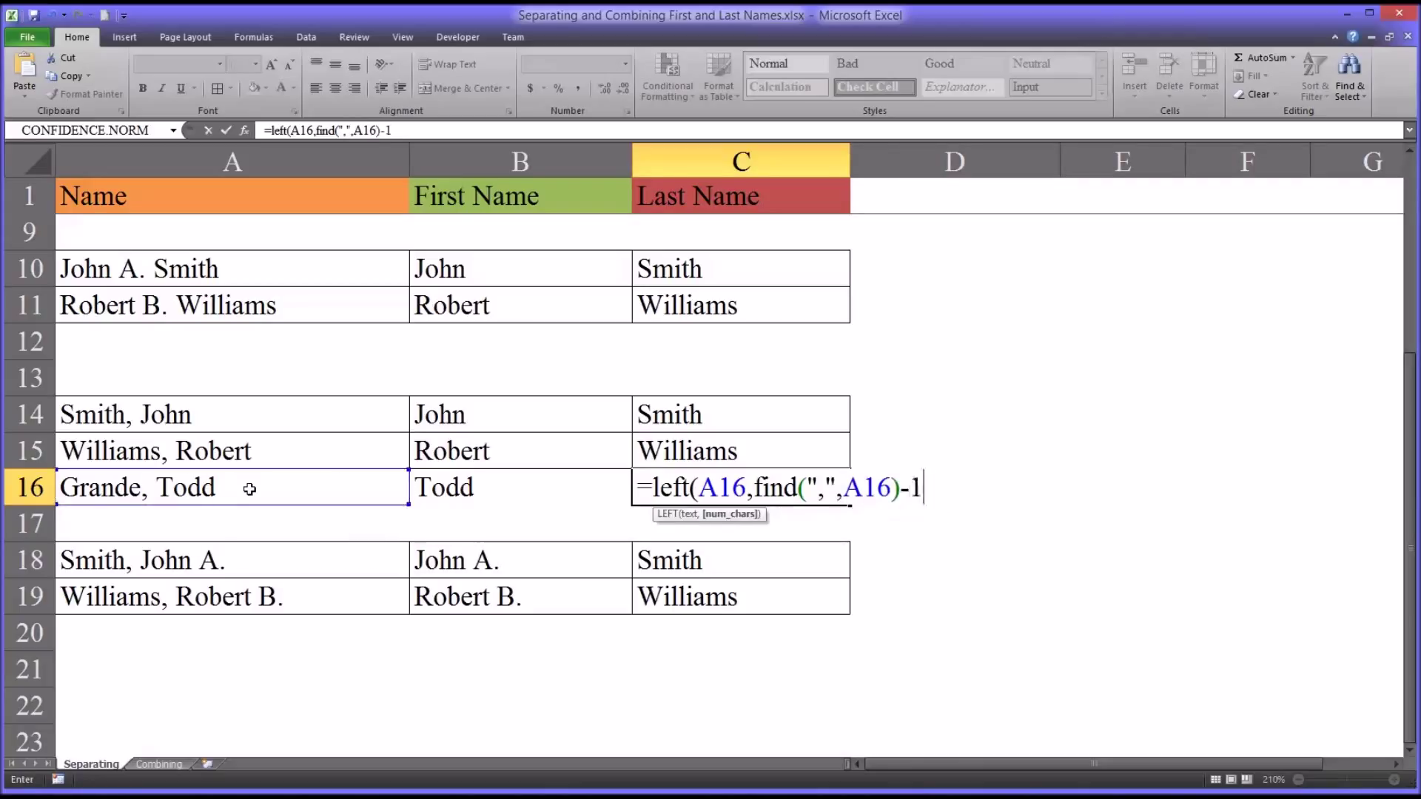
type(")")
key("Return")
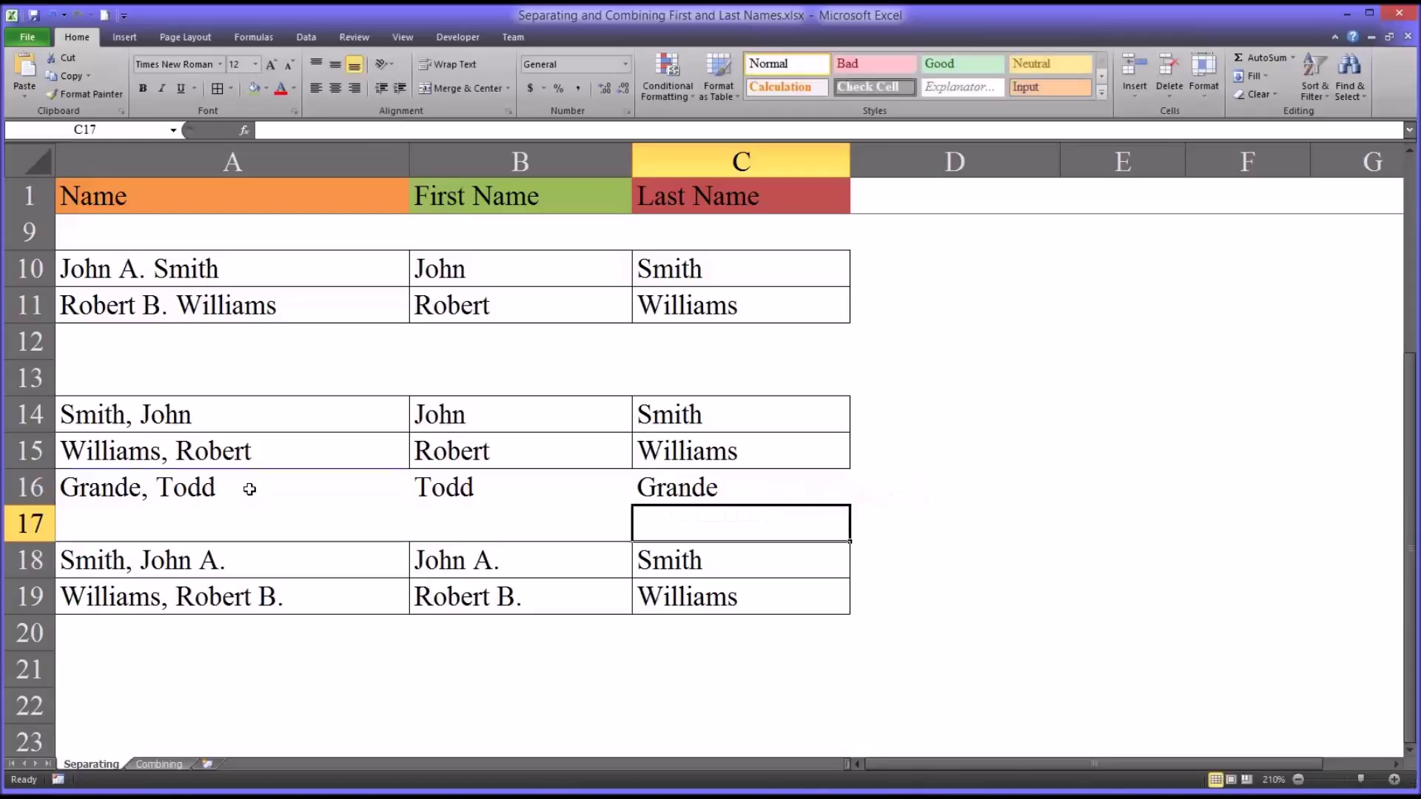
Check the row 16 name and formulas, then select A16:C16
left_click(681, 490)
left_click(544, 493)
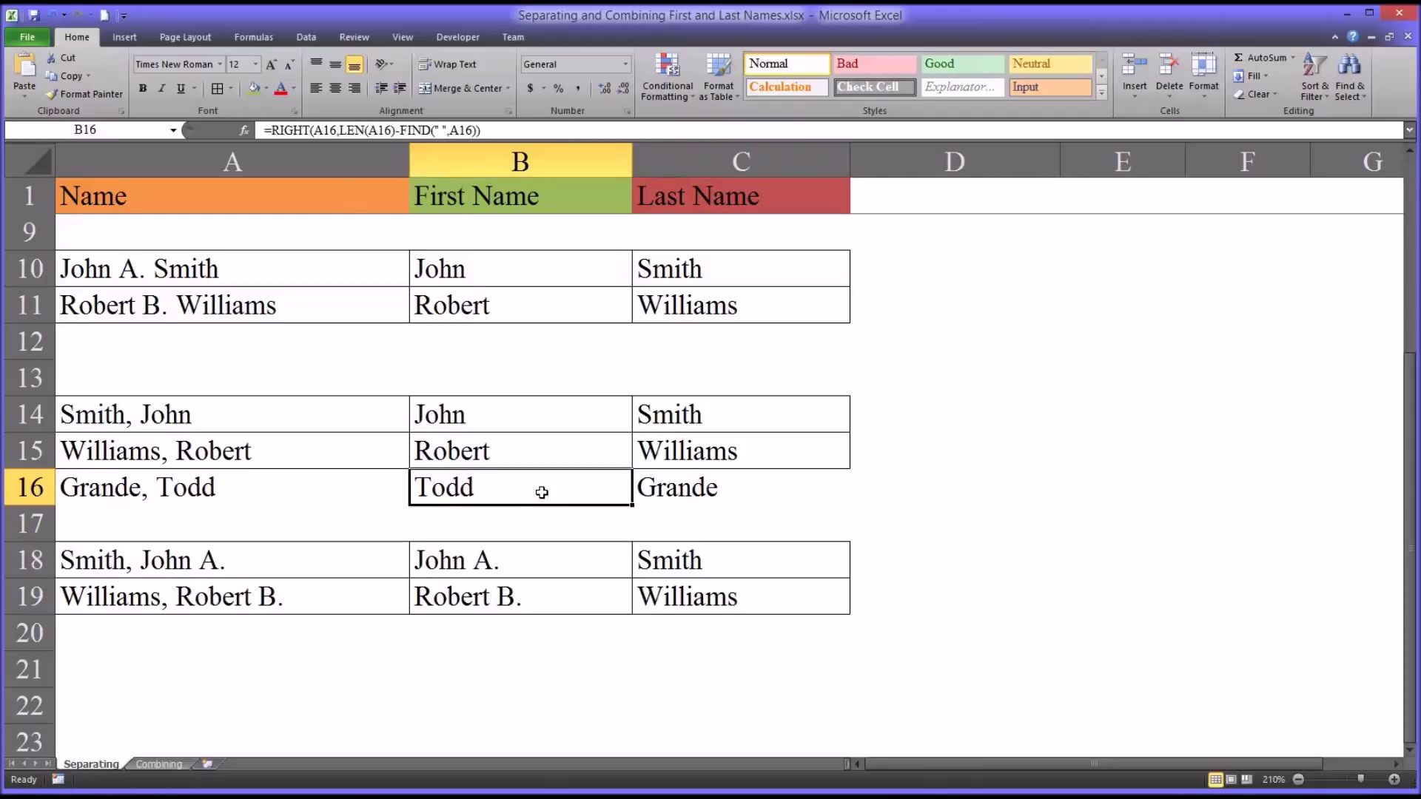
left_click(241, 495)
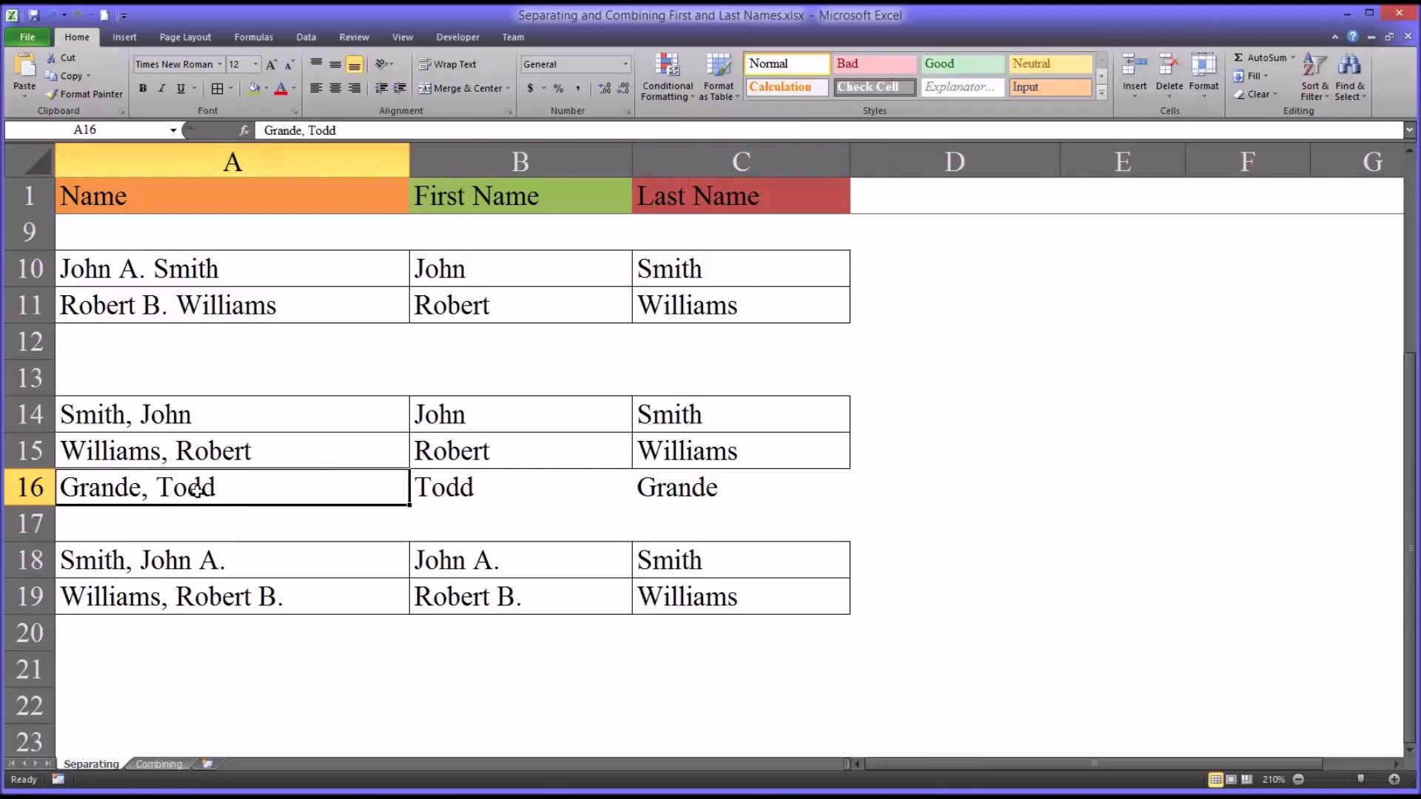
left_click(542, 487)
left_click(651, 489)
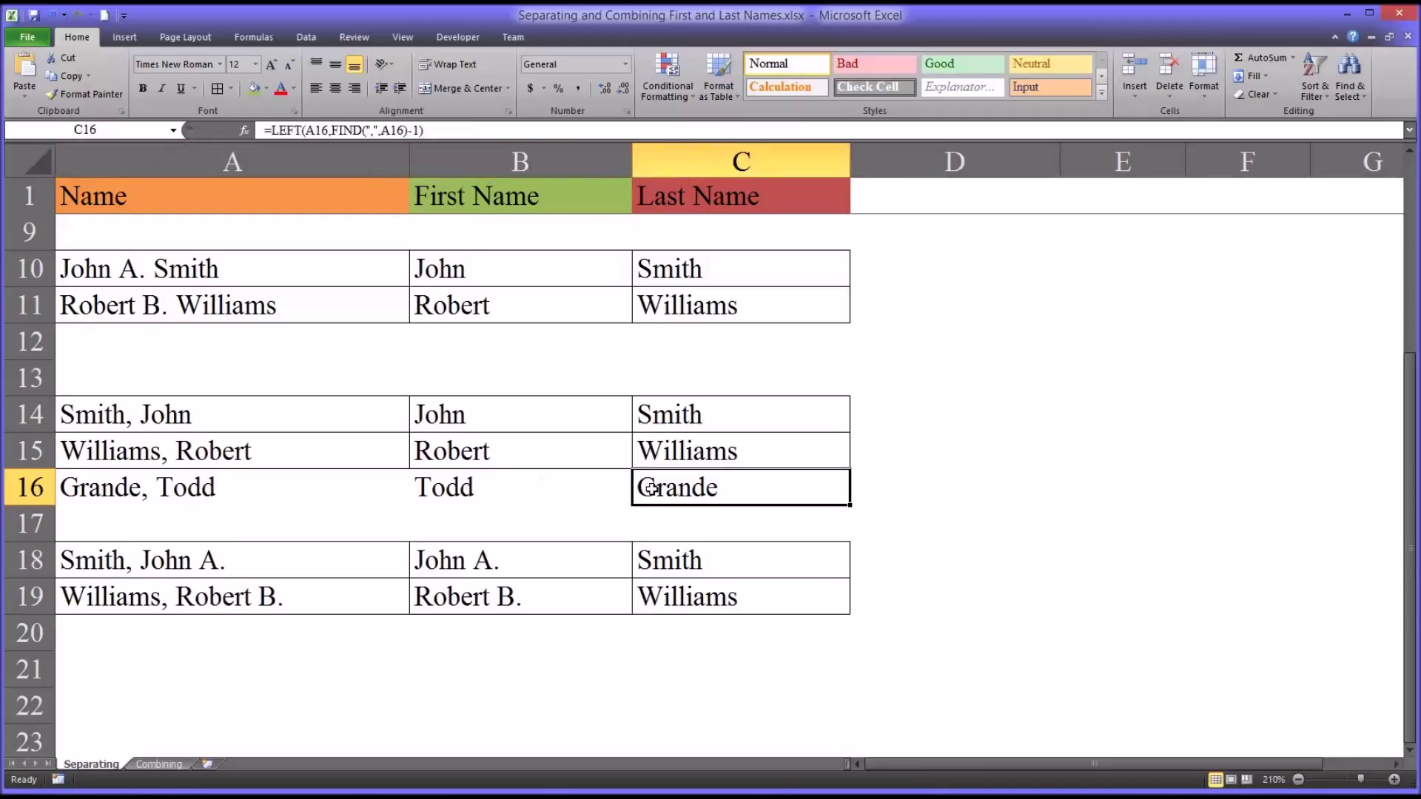
left_click_drag(677, 488, 302, 471)
left_click(303, 473)
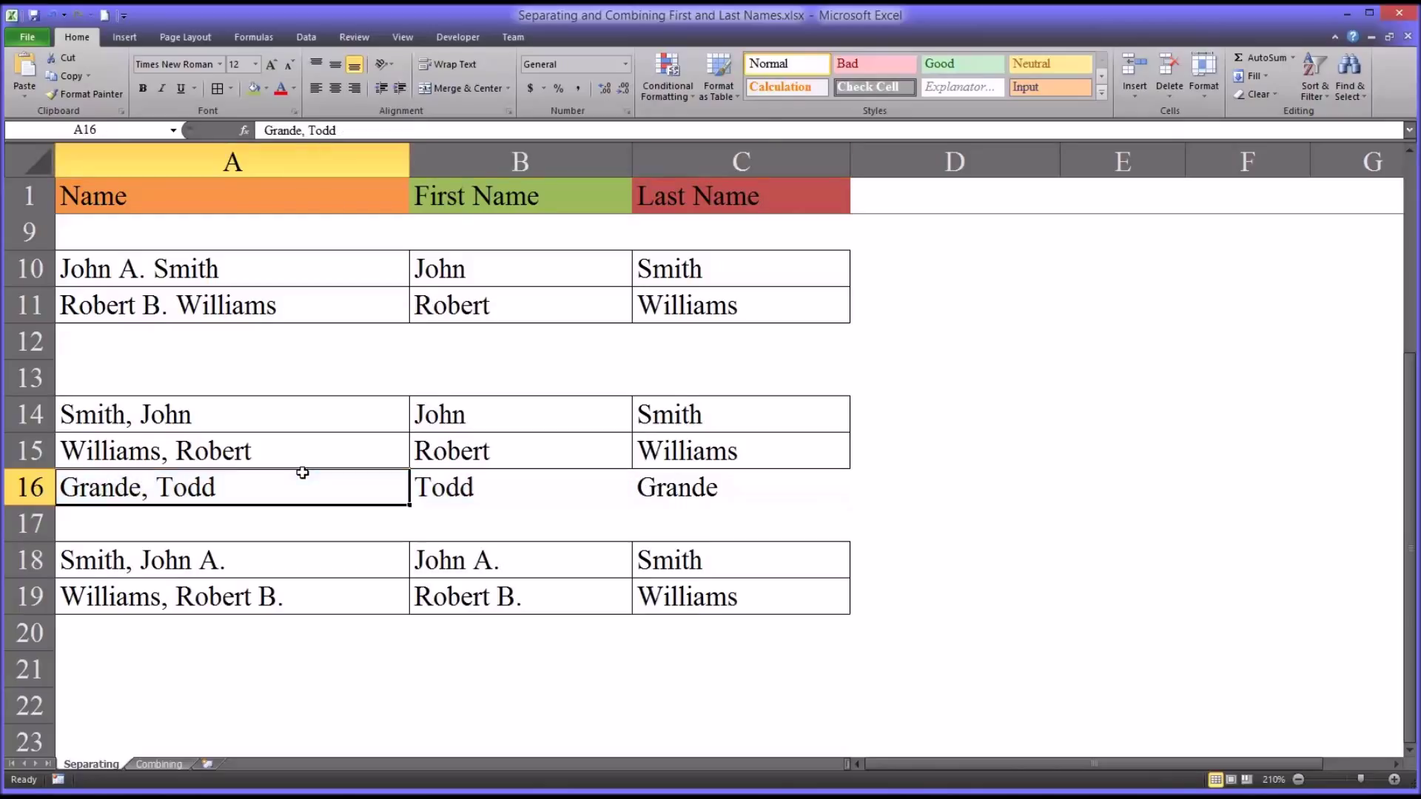
left_click_drag(678, 486, 380, 491)
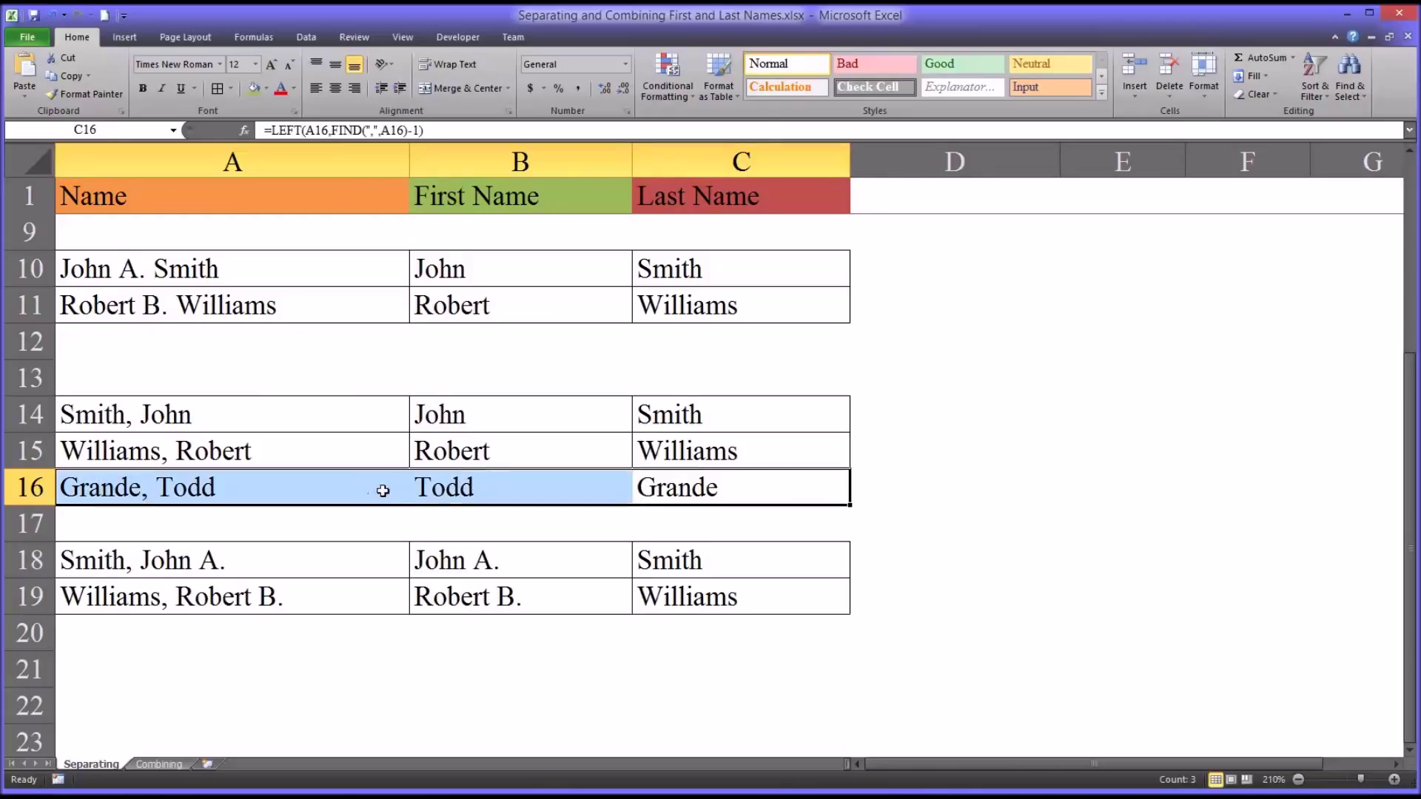
Clear row 16 and enter 'Grande, Todd L.' in cell A20
key("Delete")
left_click(321, 629)
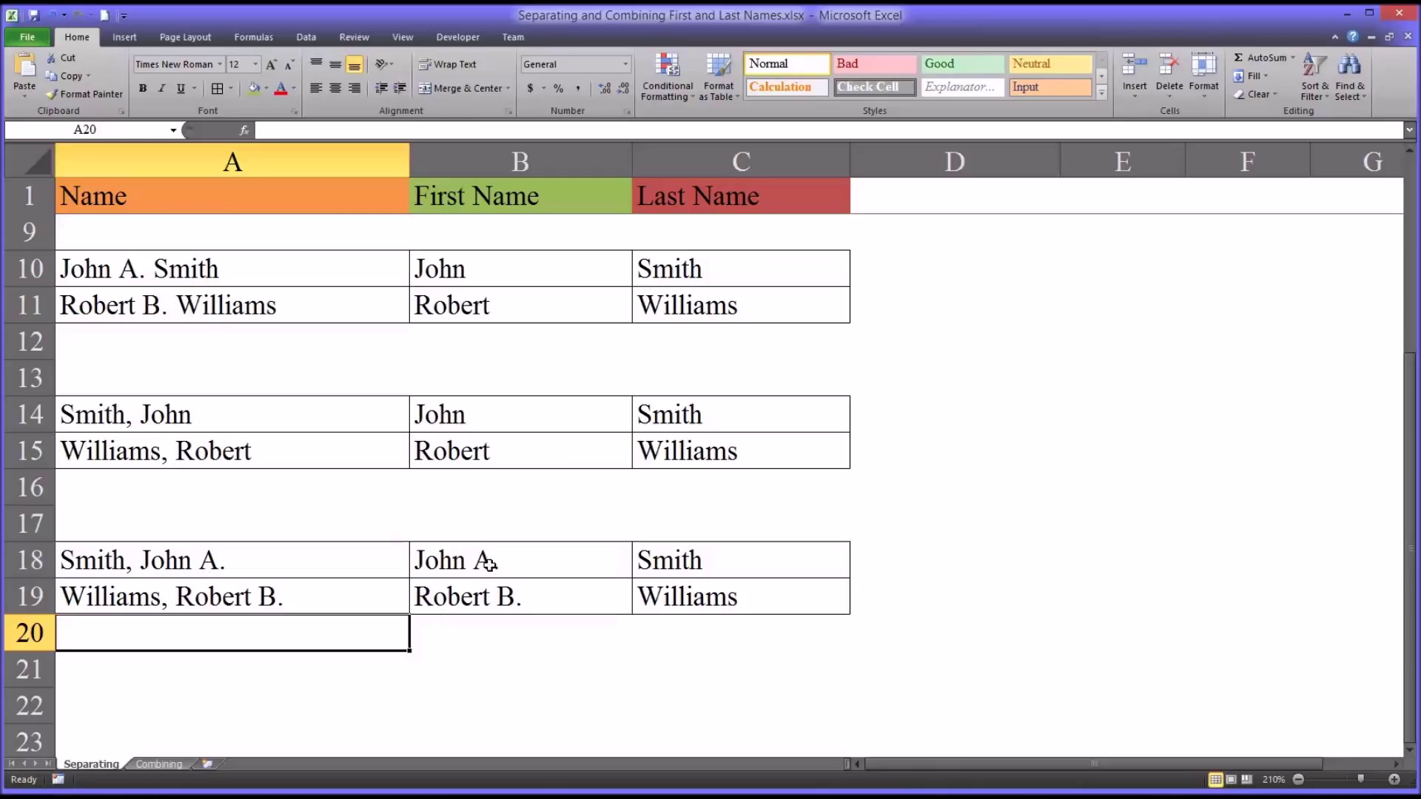
left_click_drag(491, 565, 660, 557)
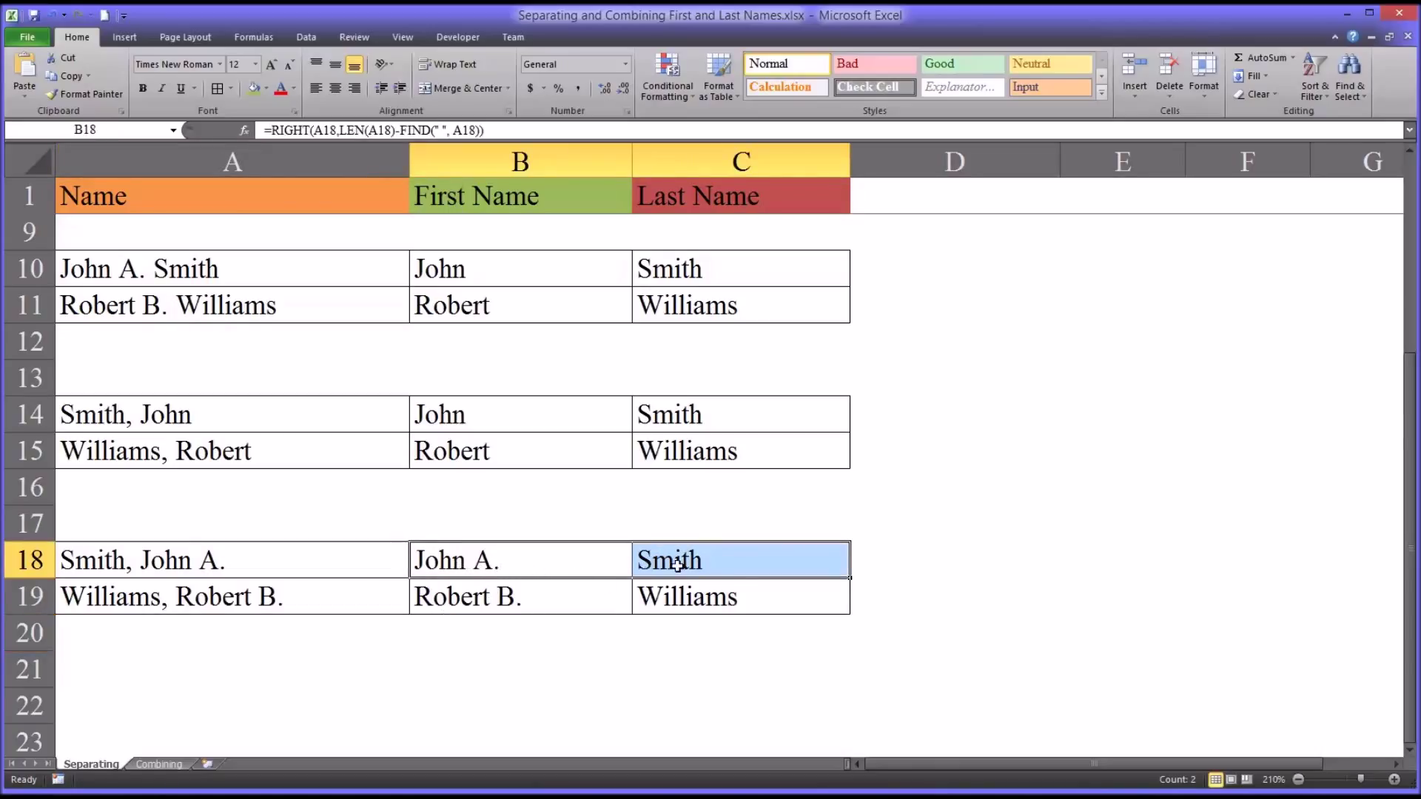
left_click(313, 628)
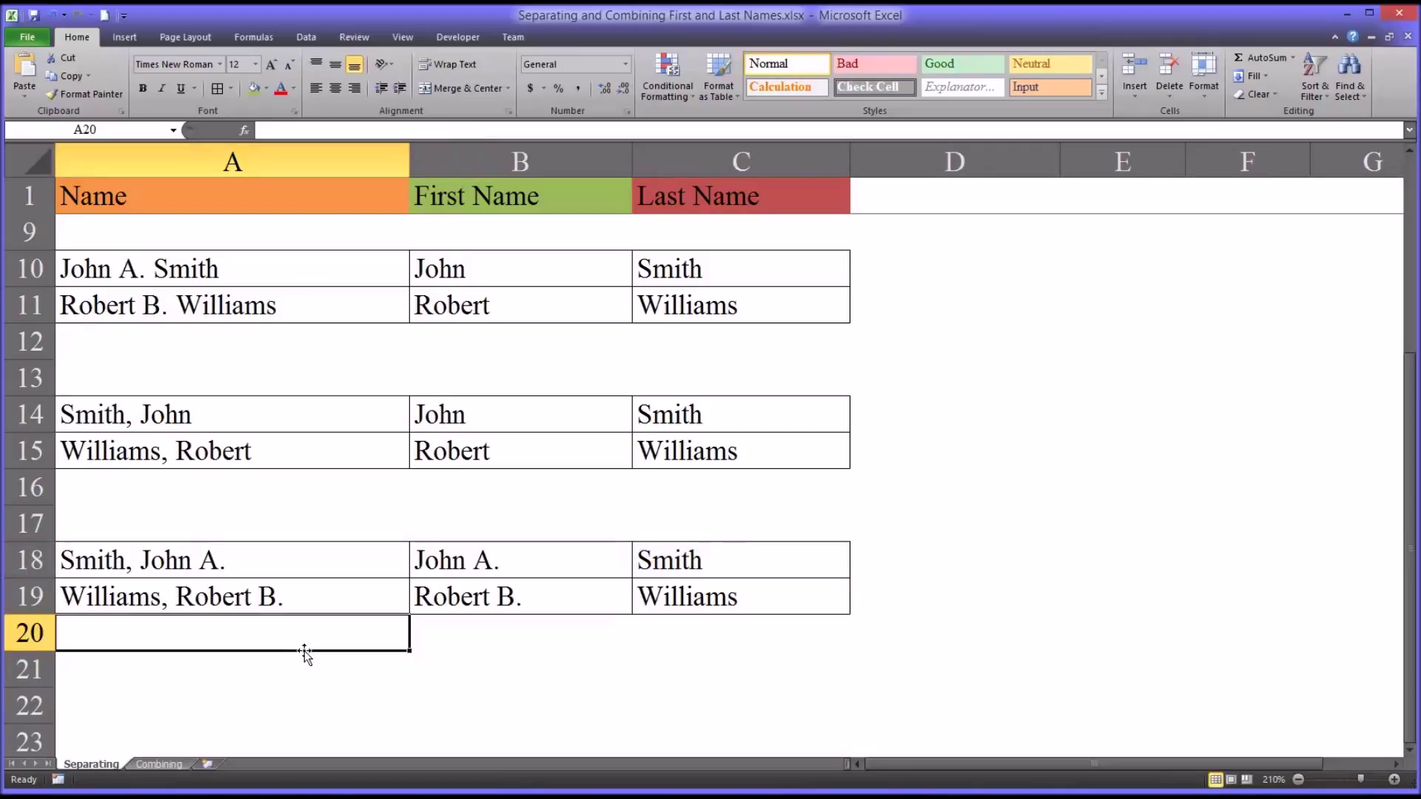
type("Grande, Todd L.")
key("Tab")
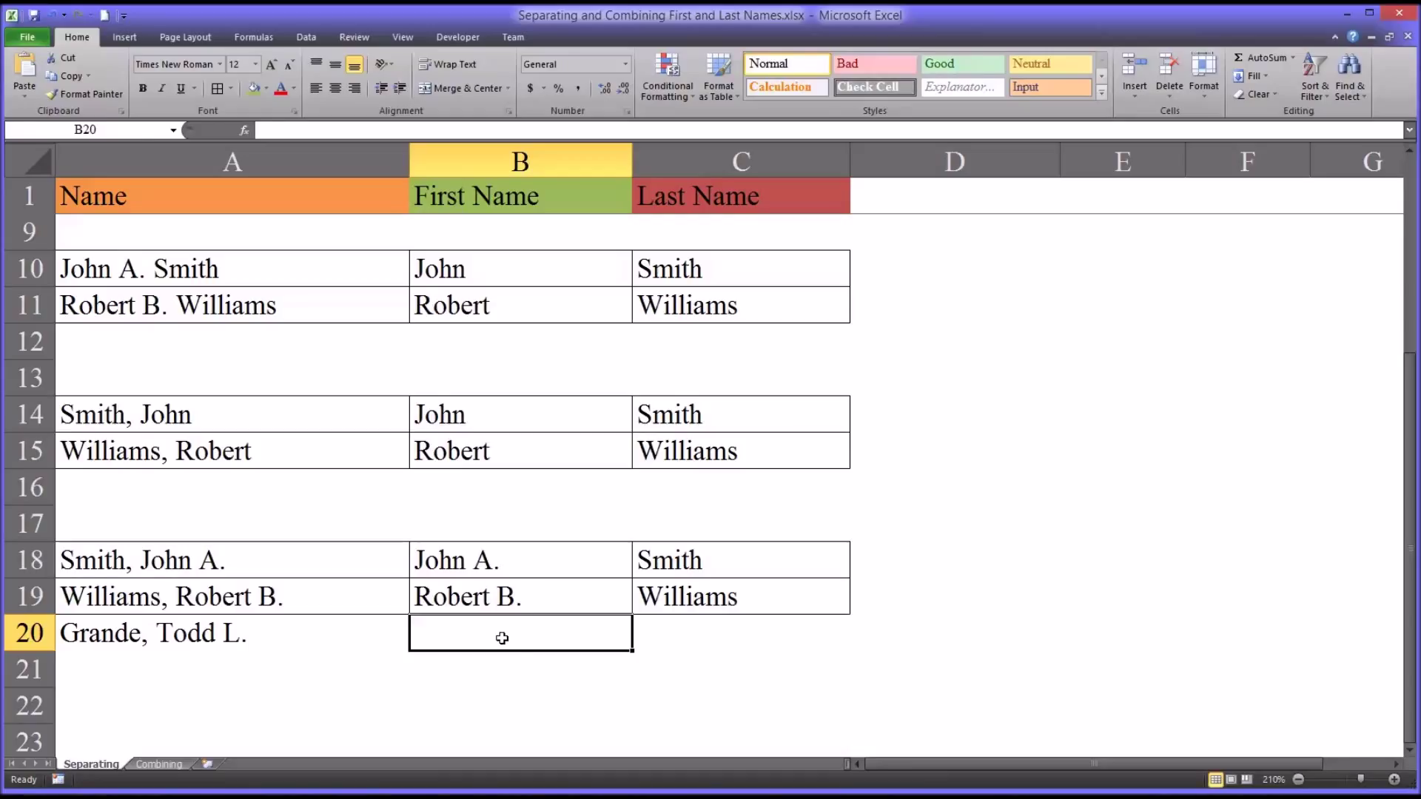
In B20, enter =RIGHT(A20,LEN(A20)-FIND(" ",A20)) so it returns Todd L
type("=right")
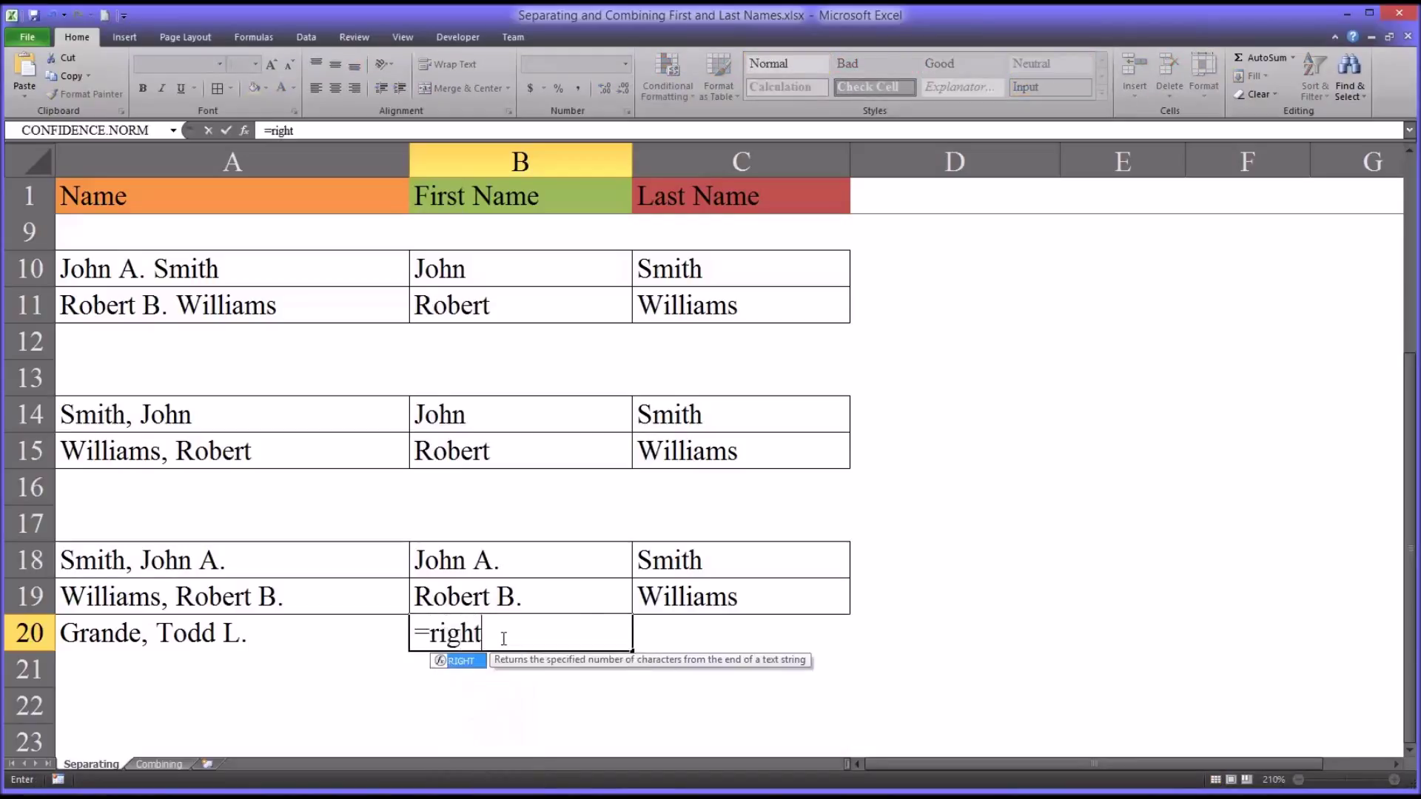
type("(")
left_click(277, 644)
type(",len(")
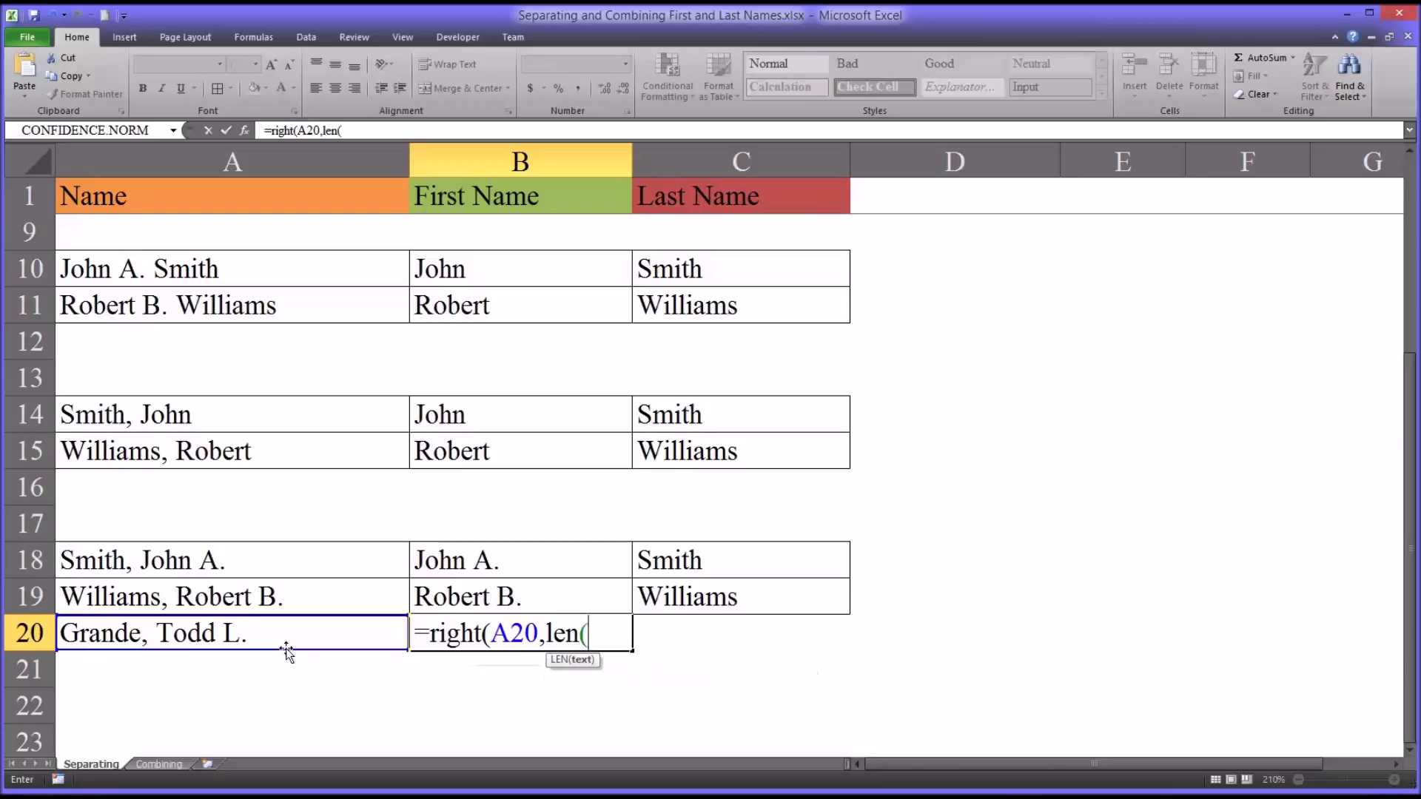
left_click(253, 631)
type(")")
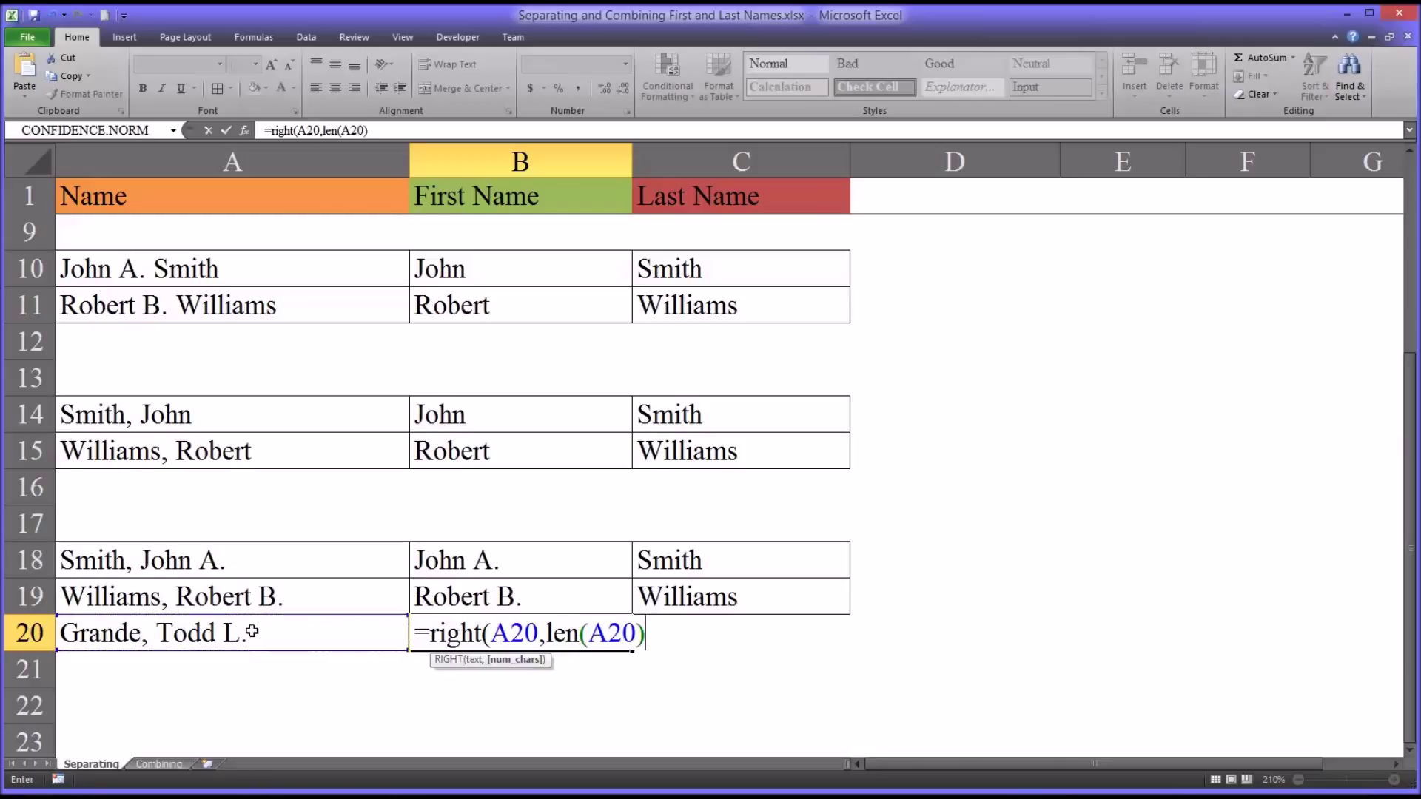
type("-find")
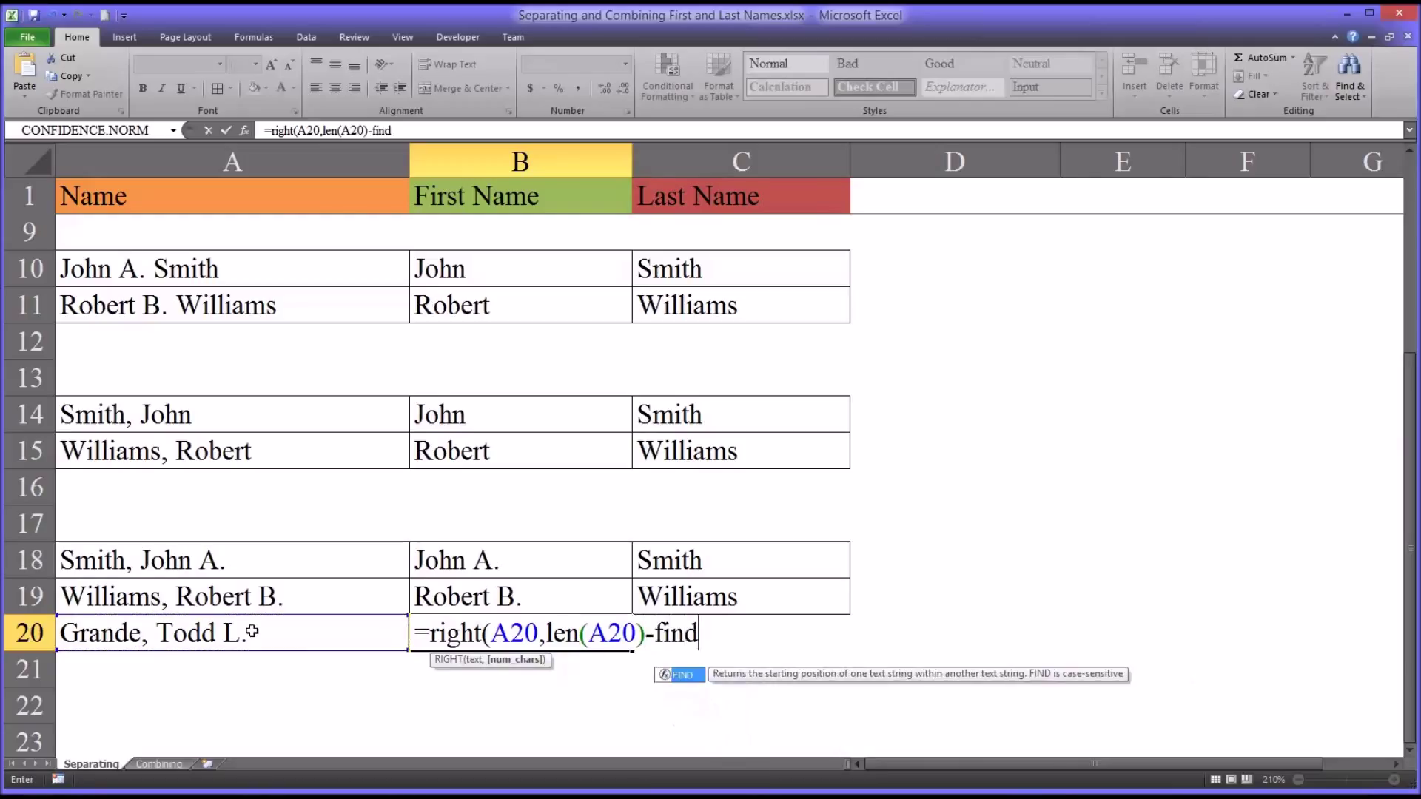
type("(")
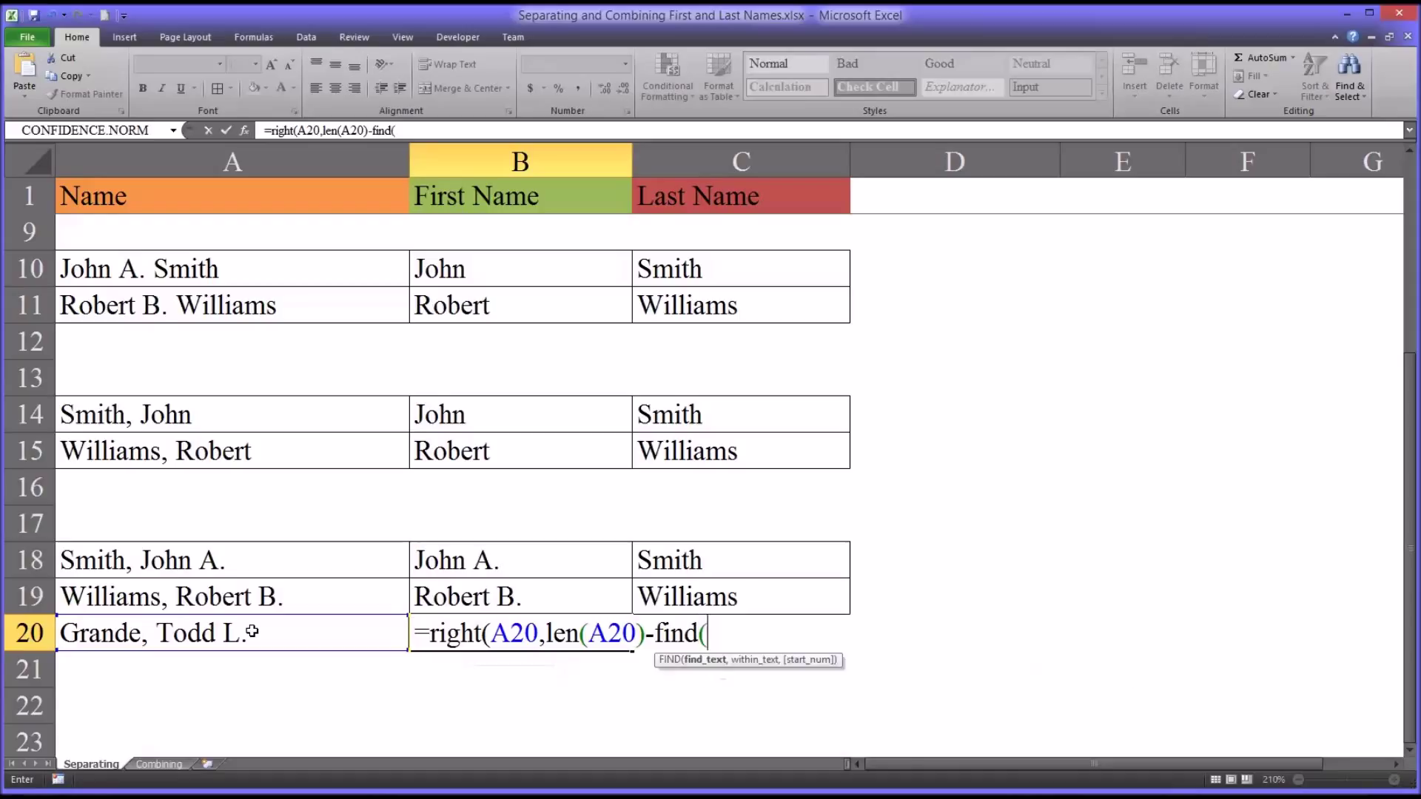
type("\" \",")
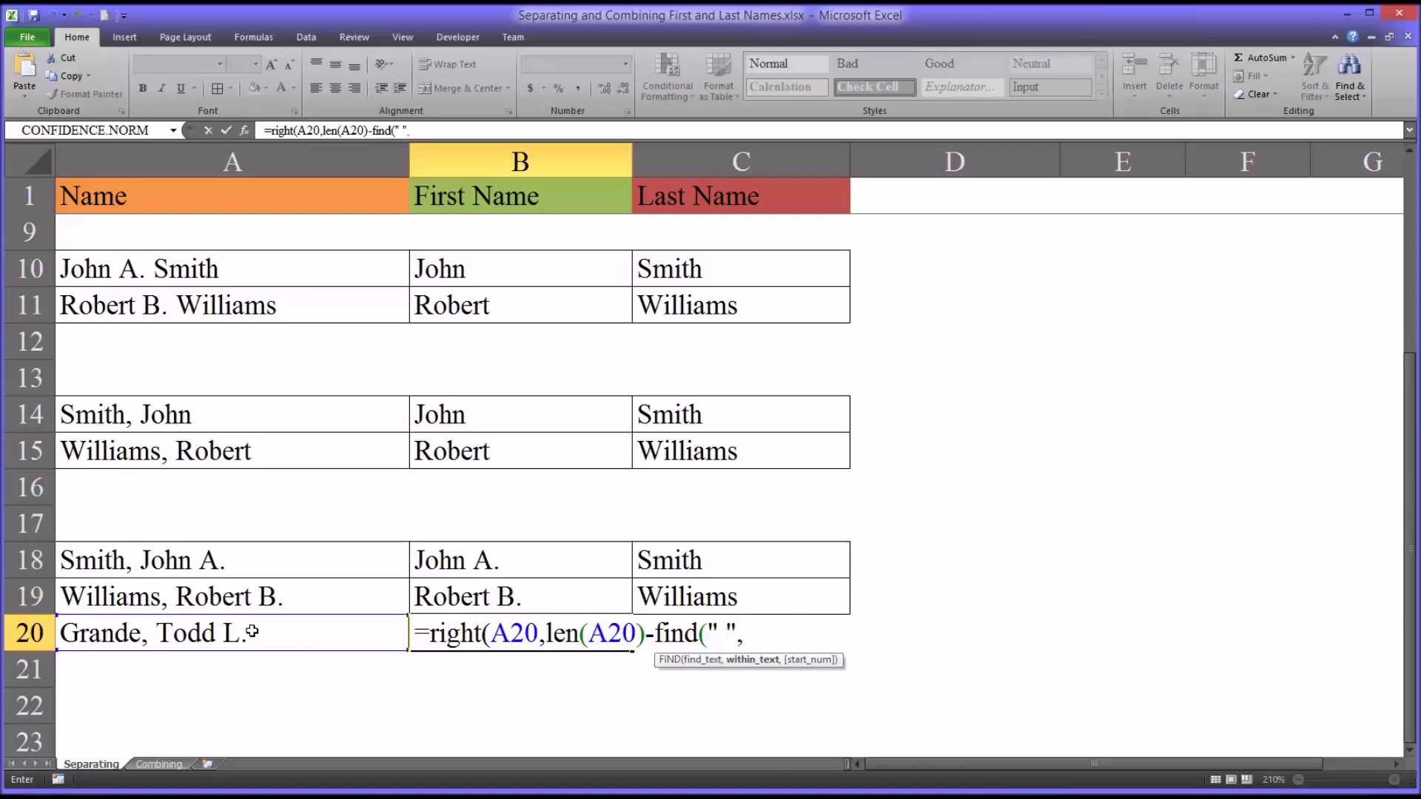
left_click(252, 631)
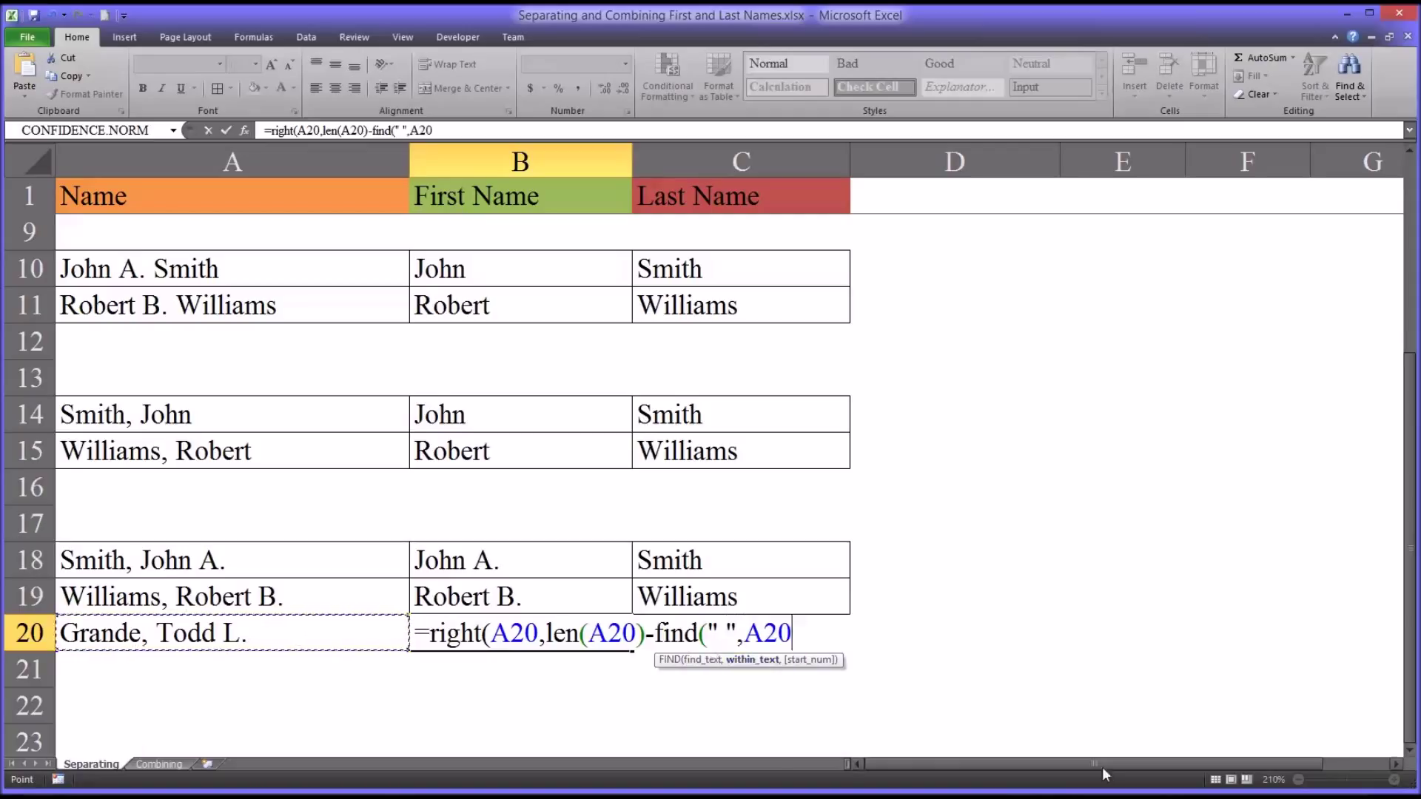
key("F2")
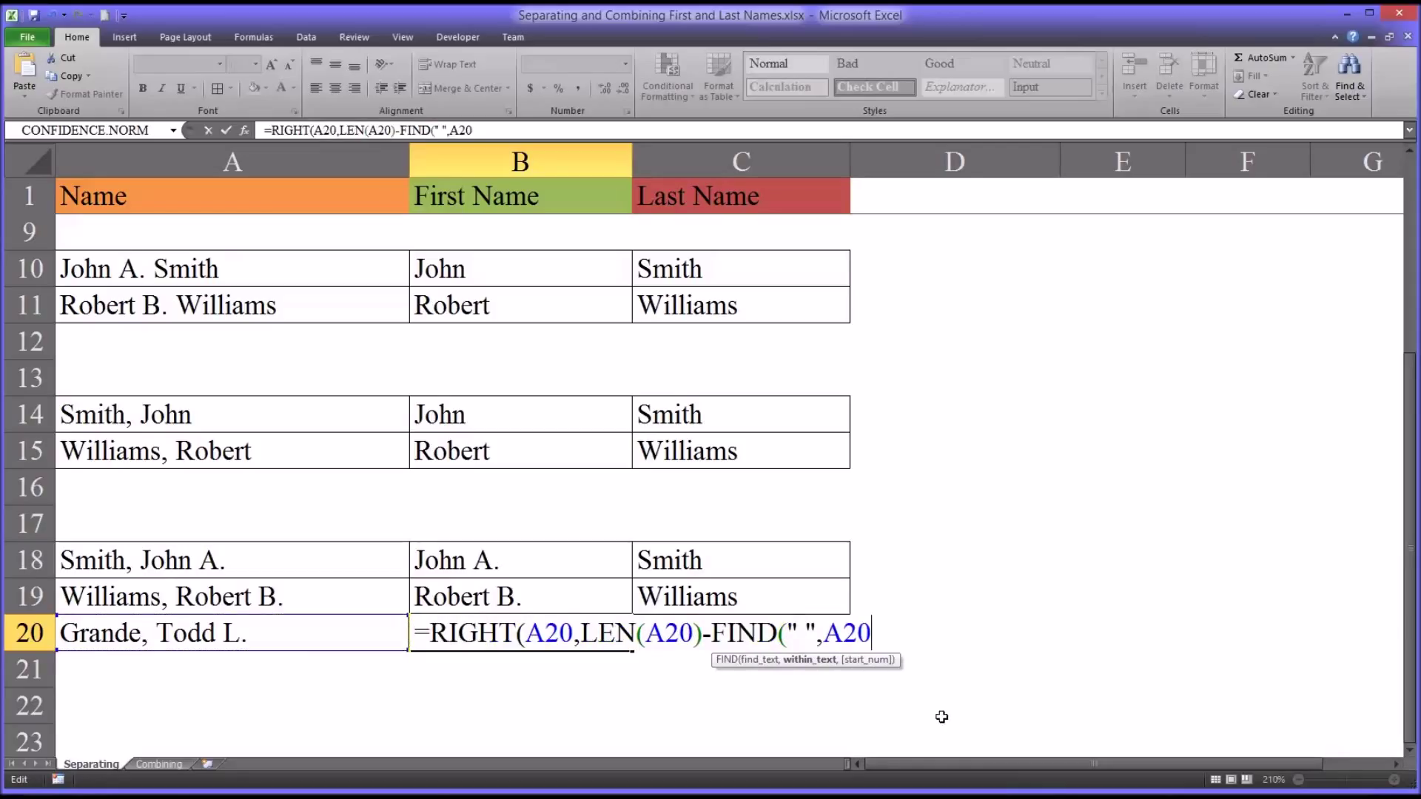
type("))")
key("Return")
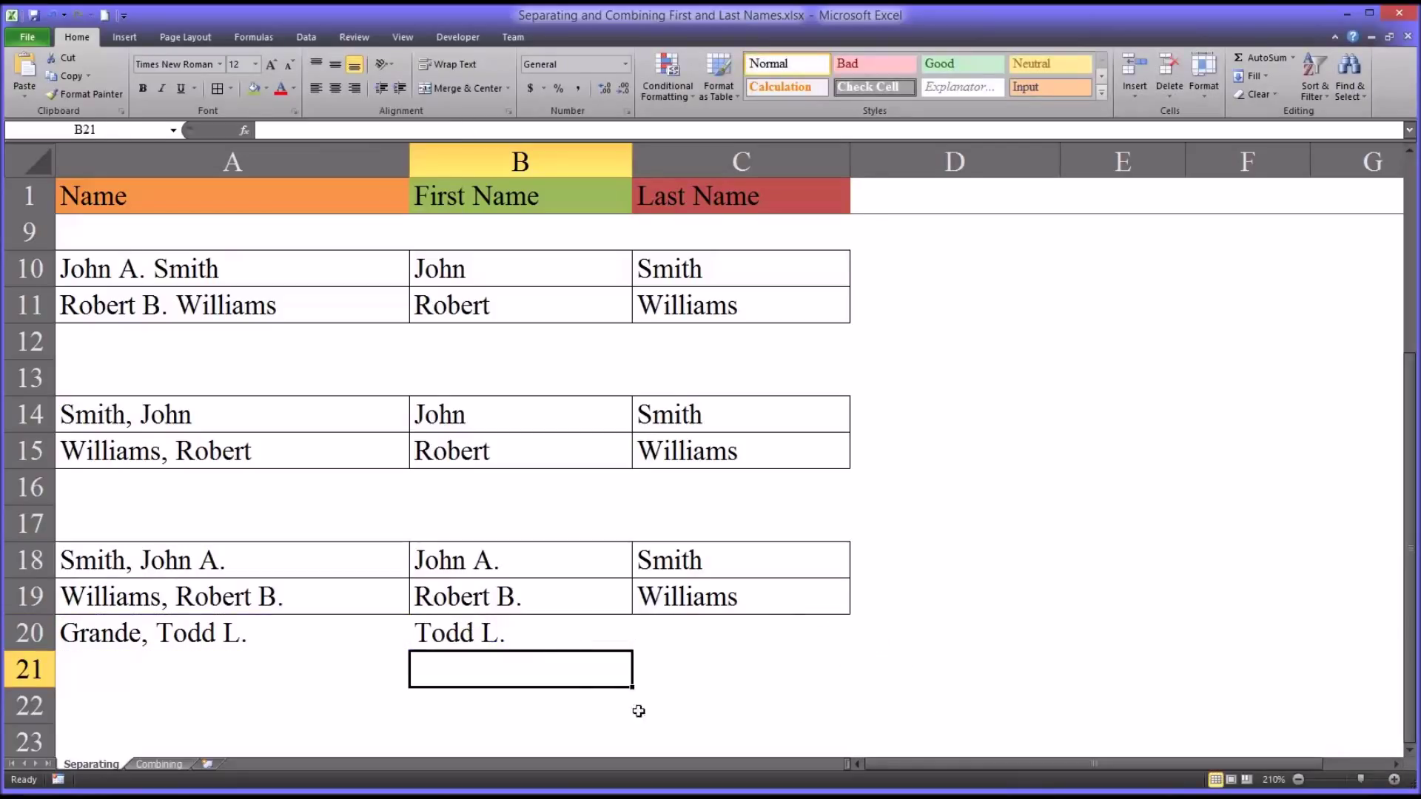
Compare the B20 formula with the first-name formula in B15
left_click(516, 634)
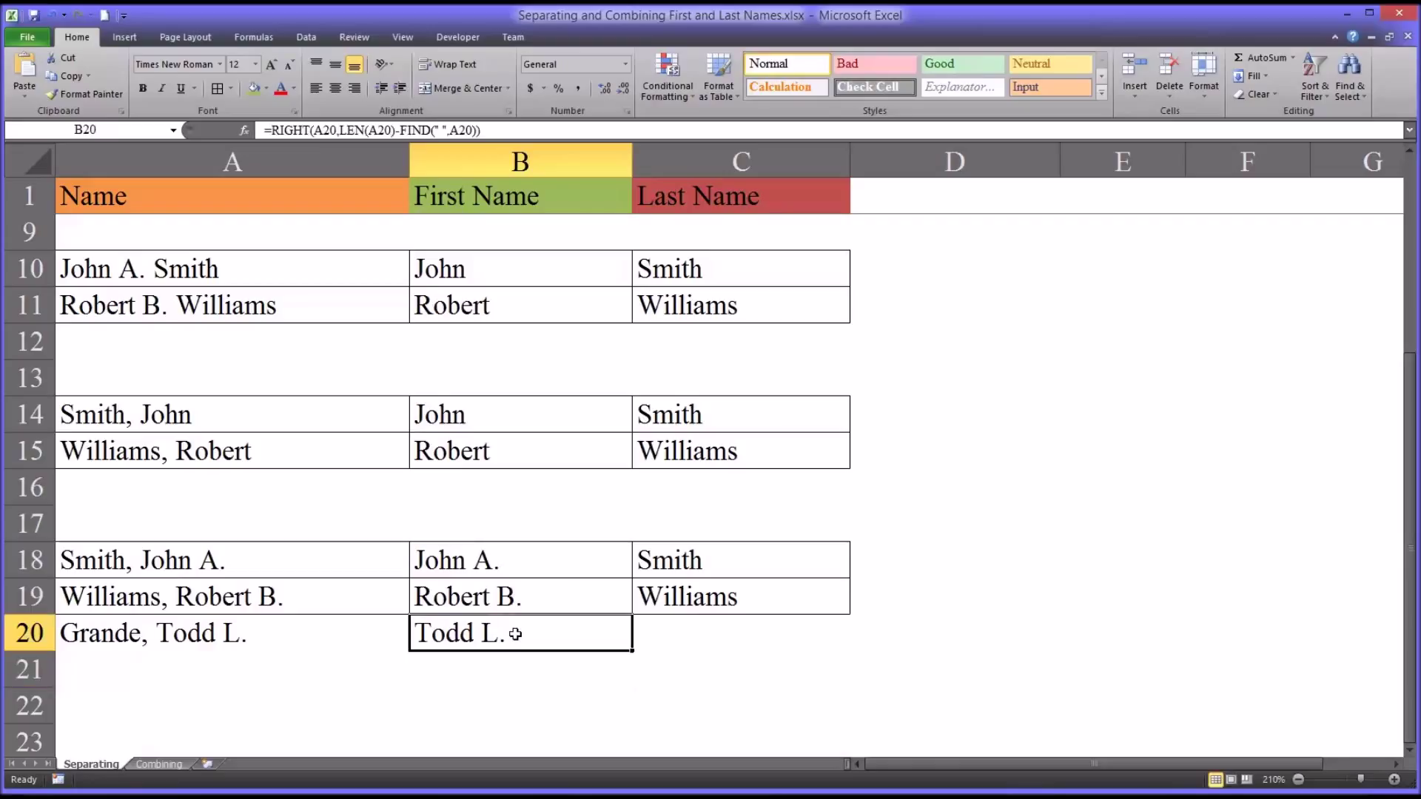
left_click(474, 451)
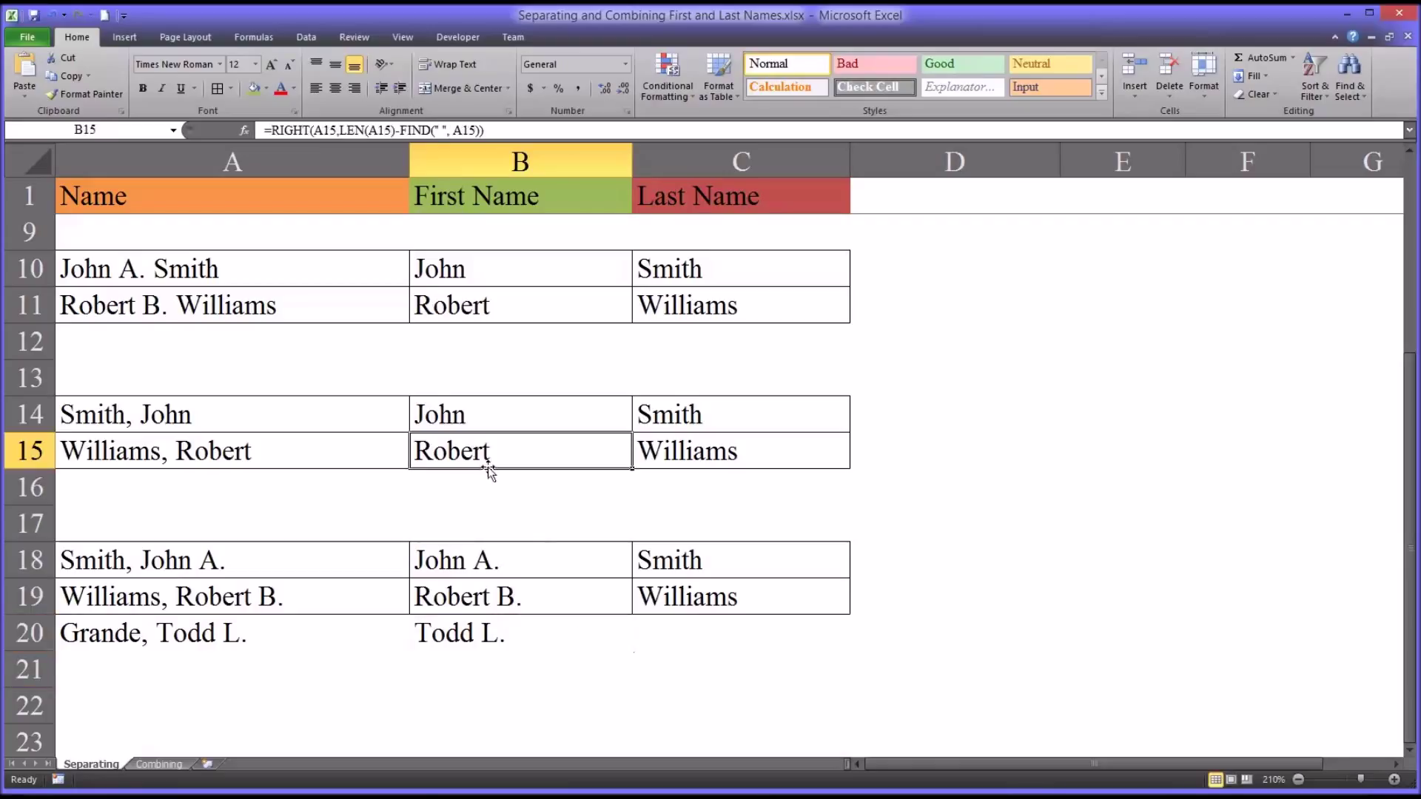
left_click(507, 638)
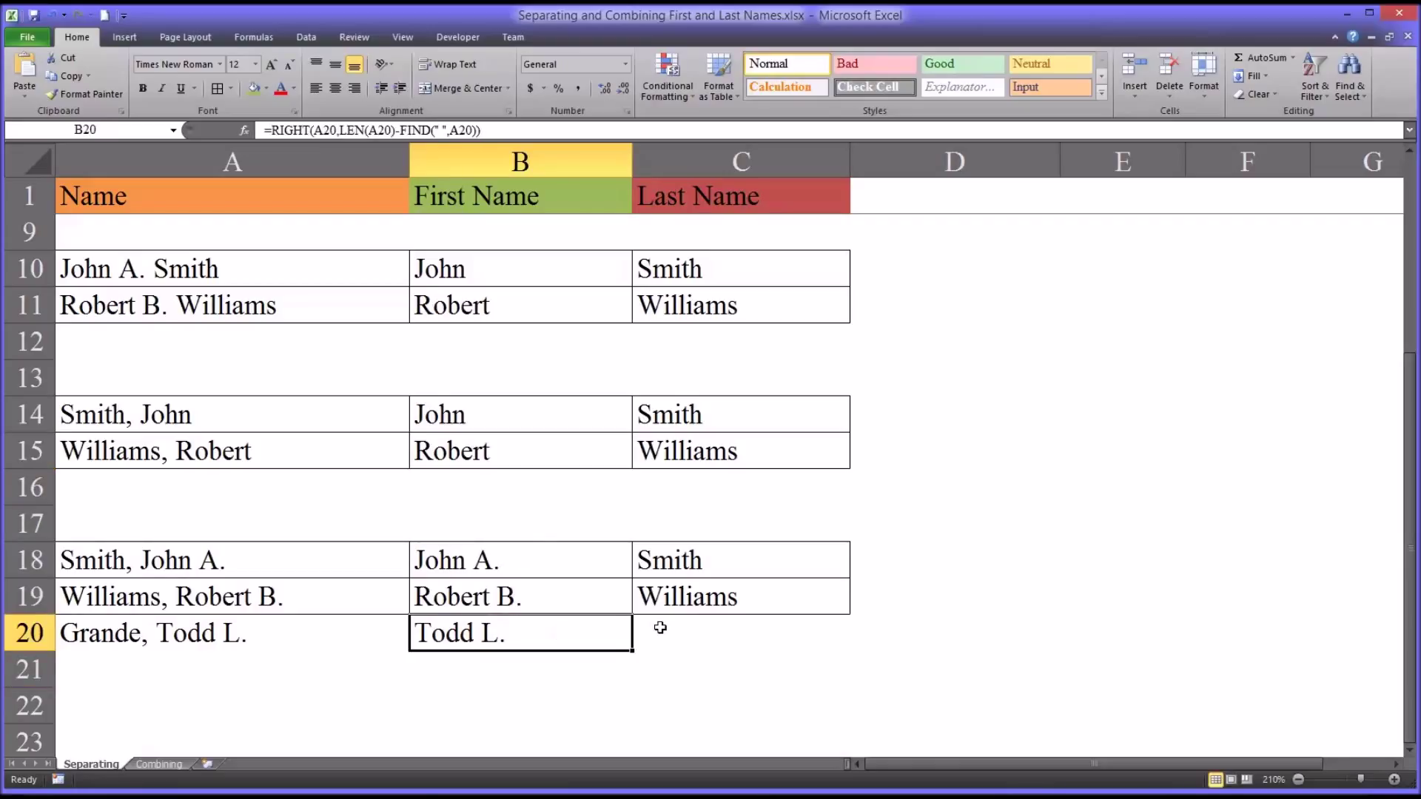
left_click(682, 638)
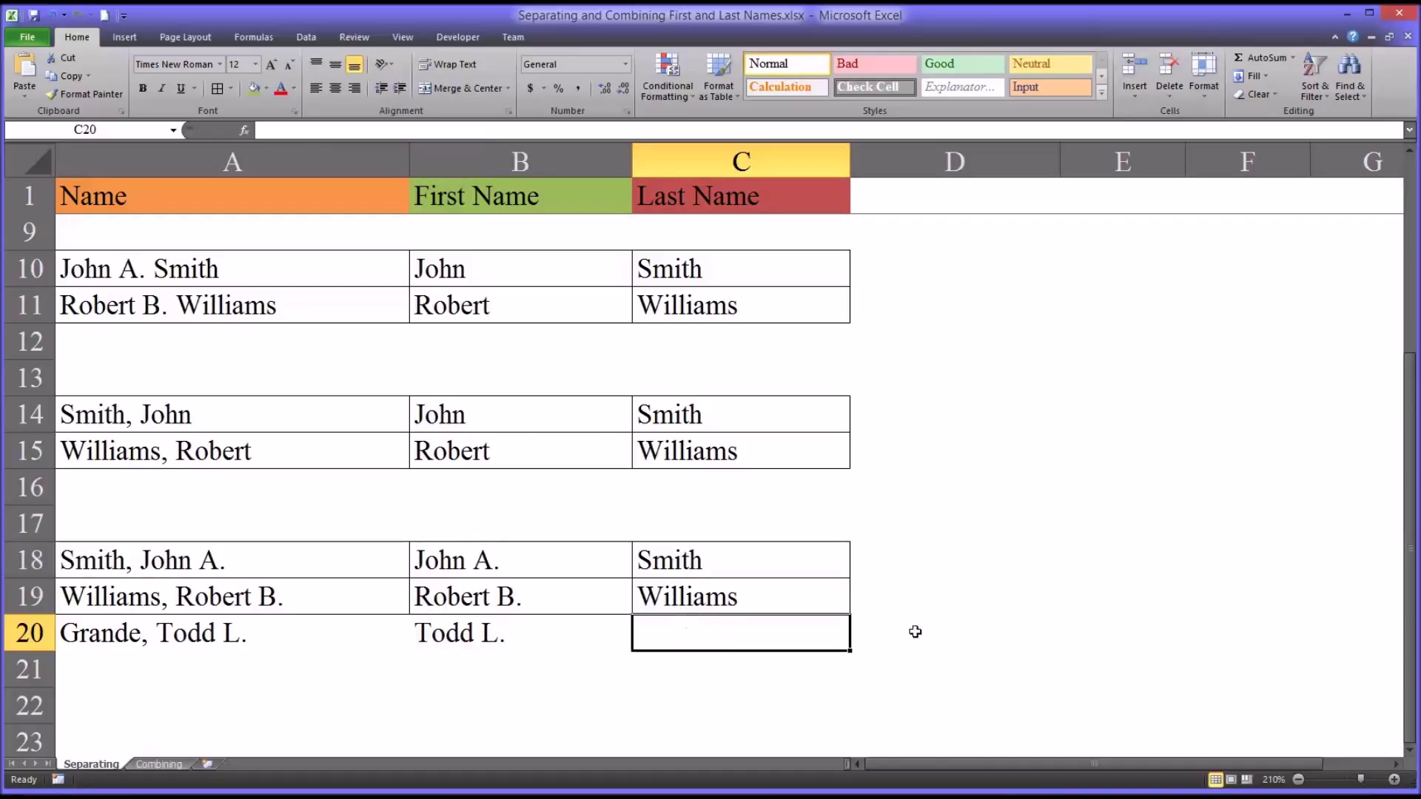
In C20, enter =LEFT(A20,FIND(",",A20)-1) so it returns Grande
type("=")
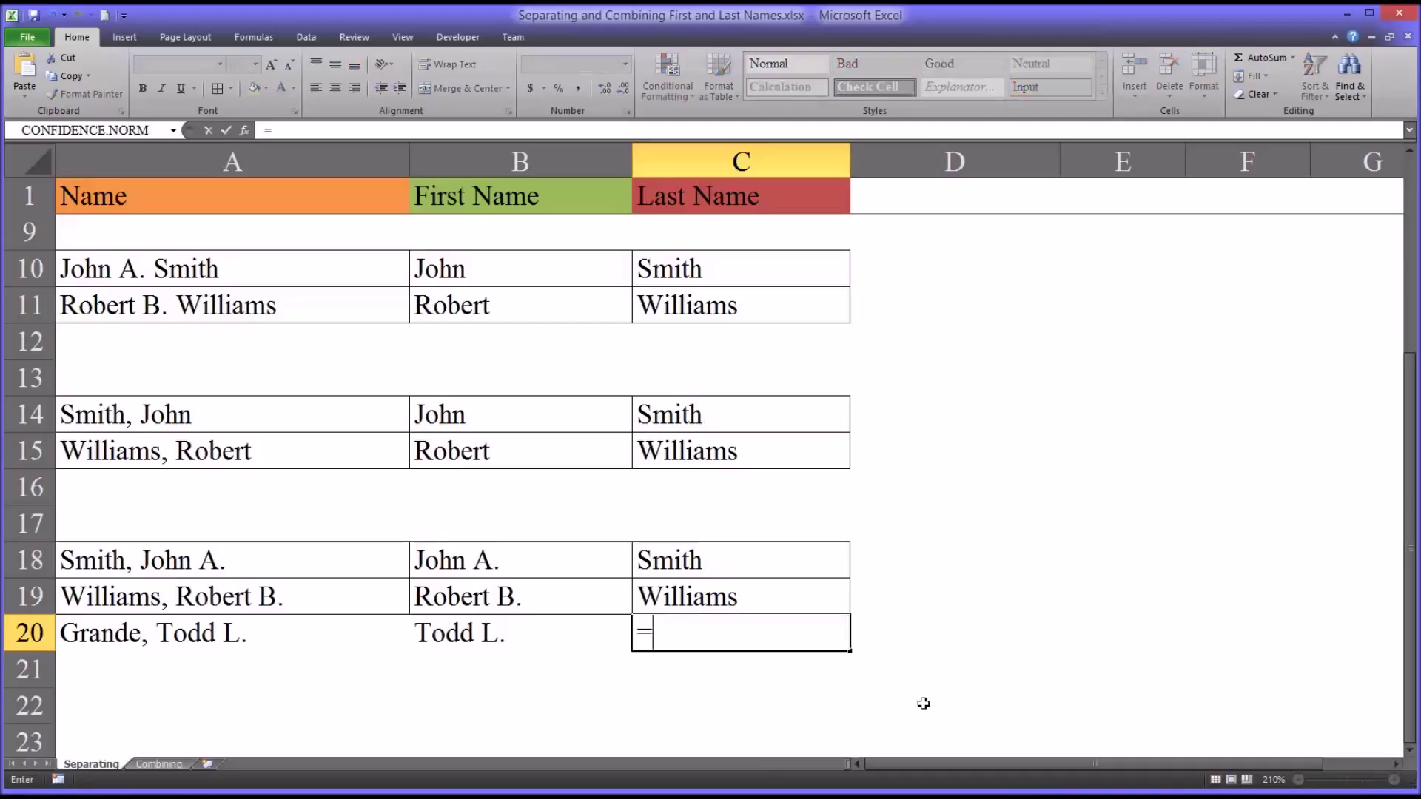
type("left(")
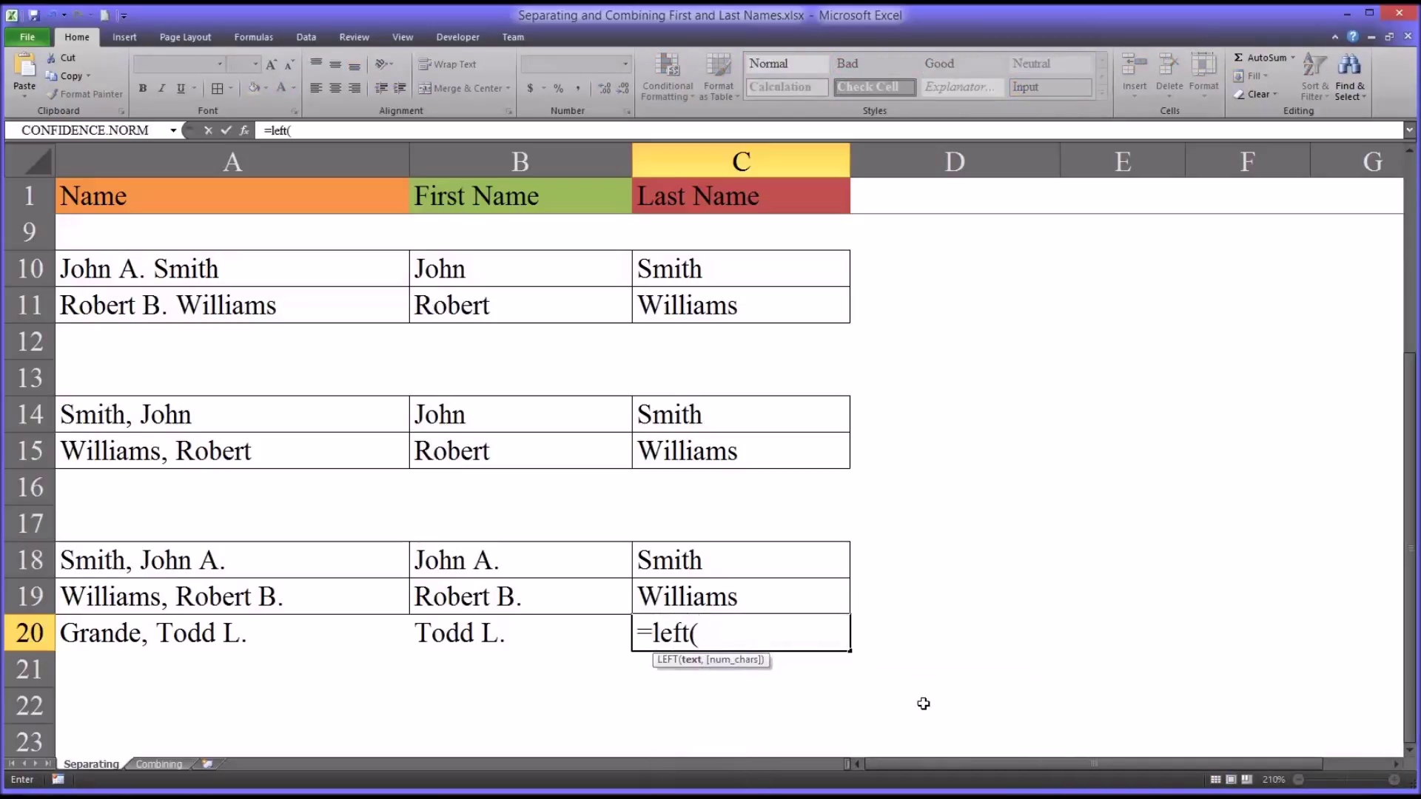
left_click(198, 634)
type(",find(")
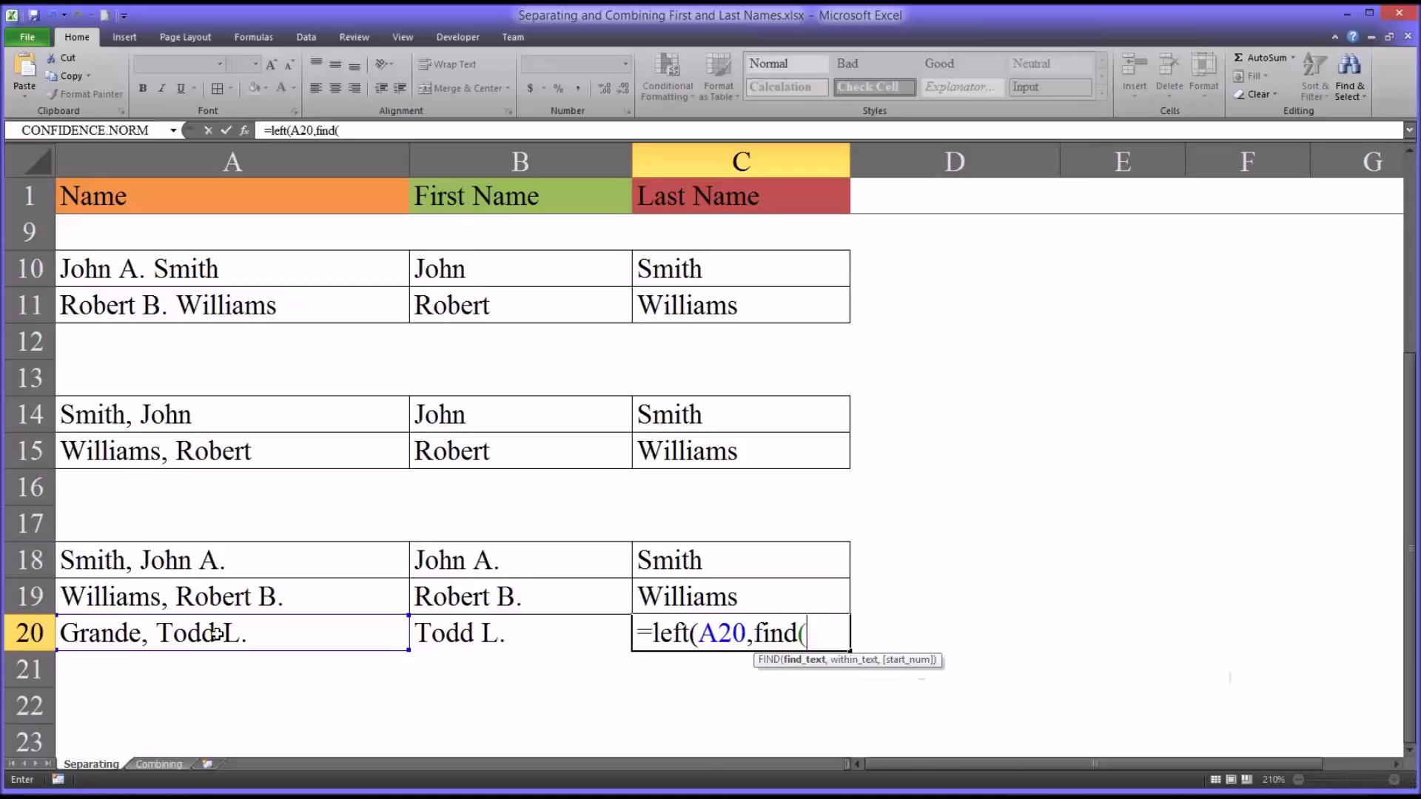
type("\",\",")
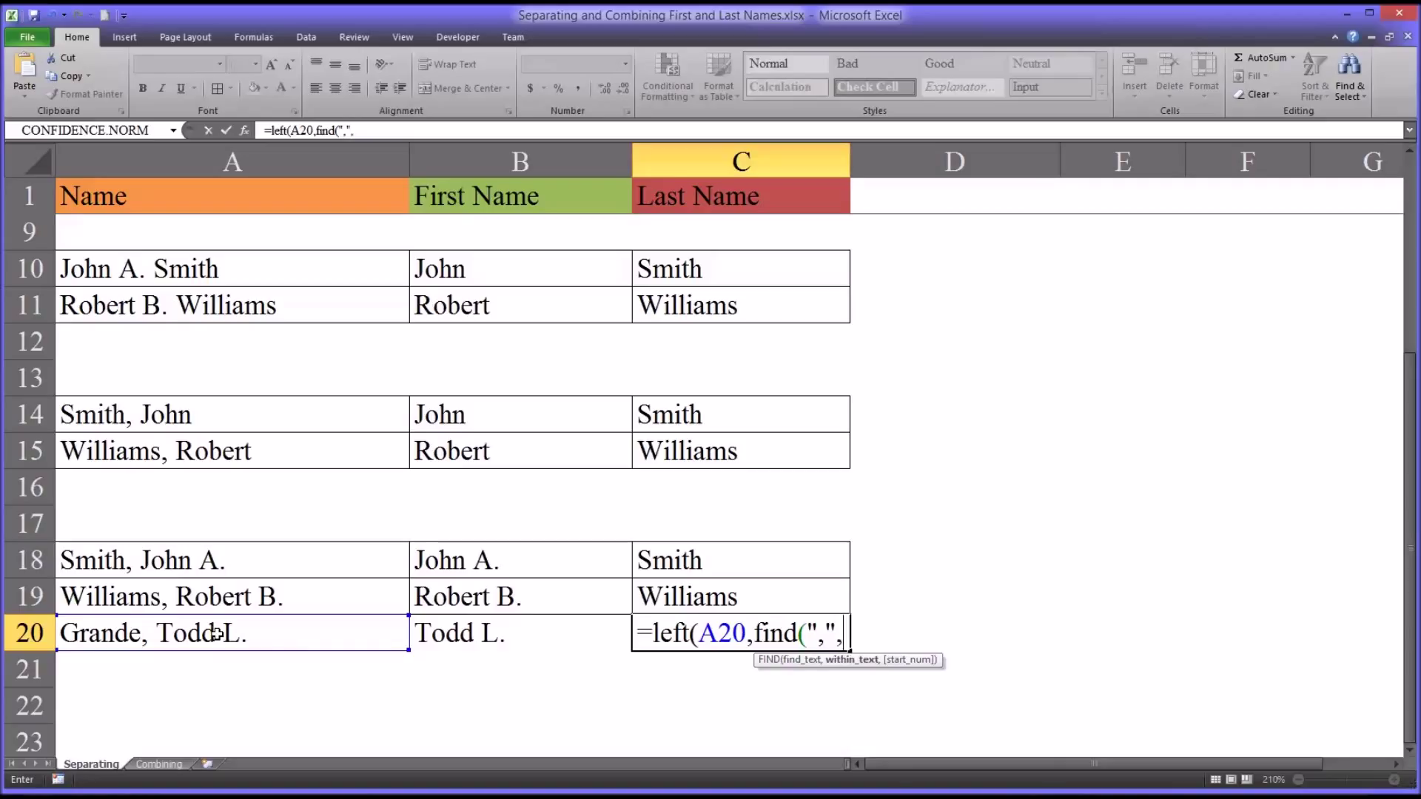
left_click(122, 635)
type(")-1)")
key("Return")
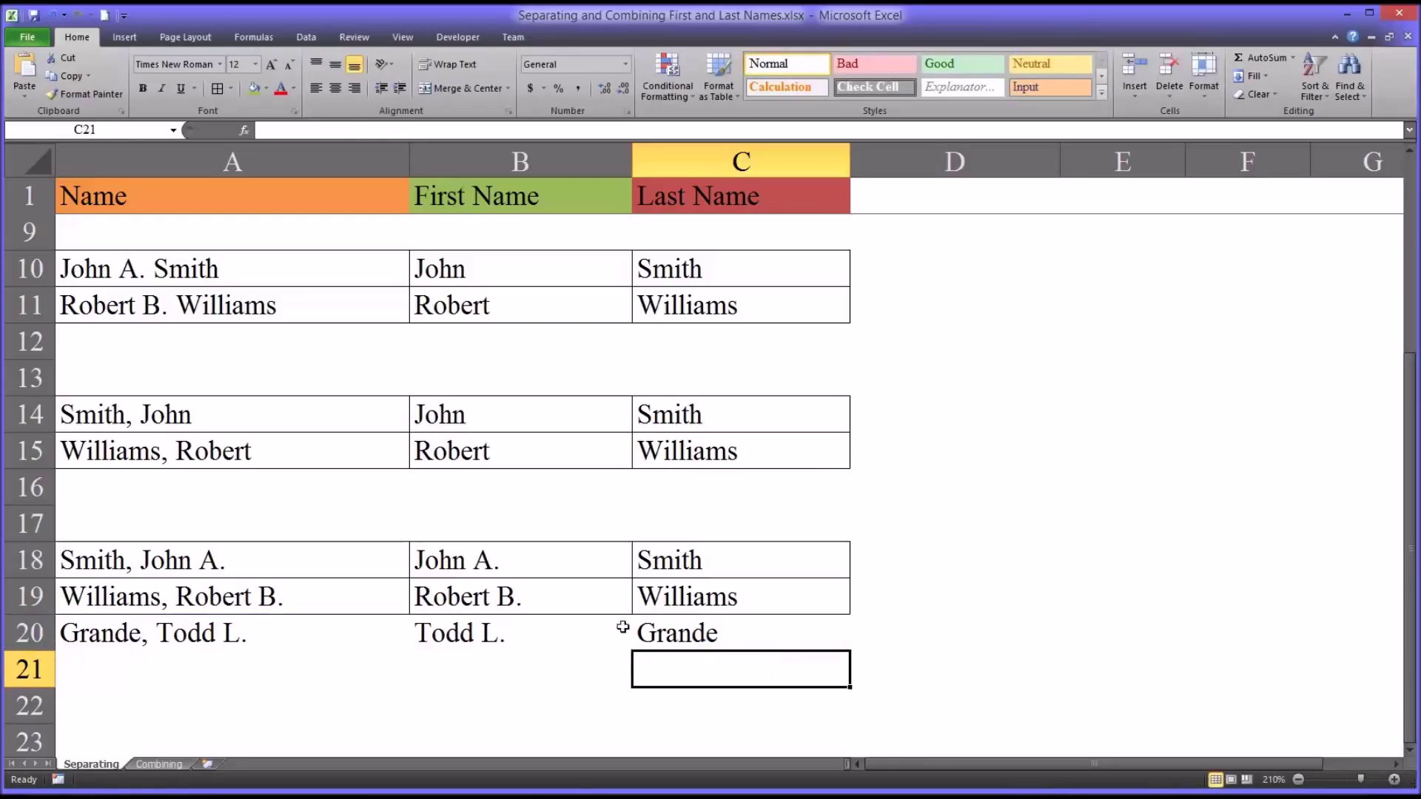
left_click(644, 636)
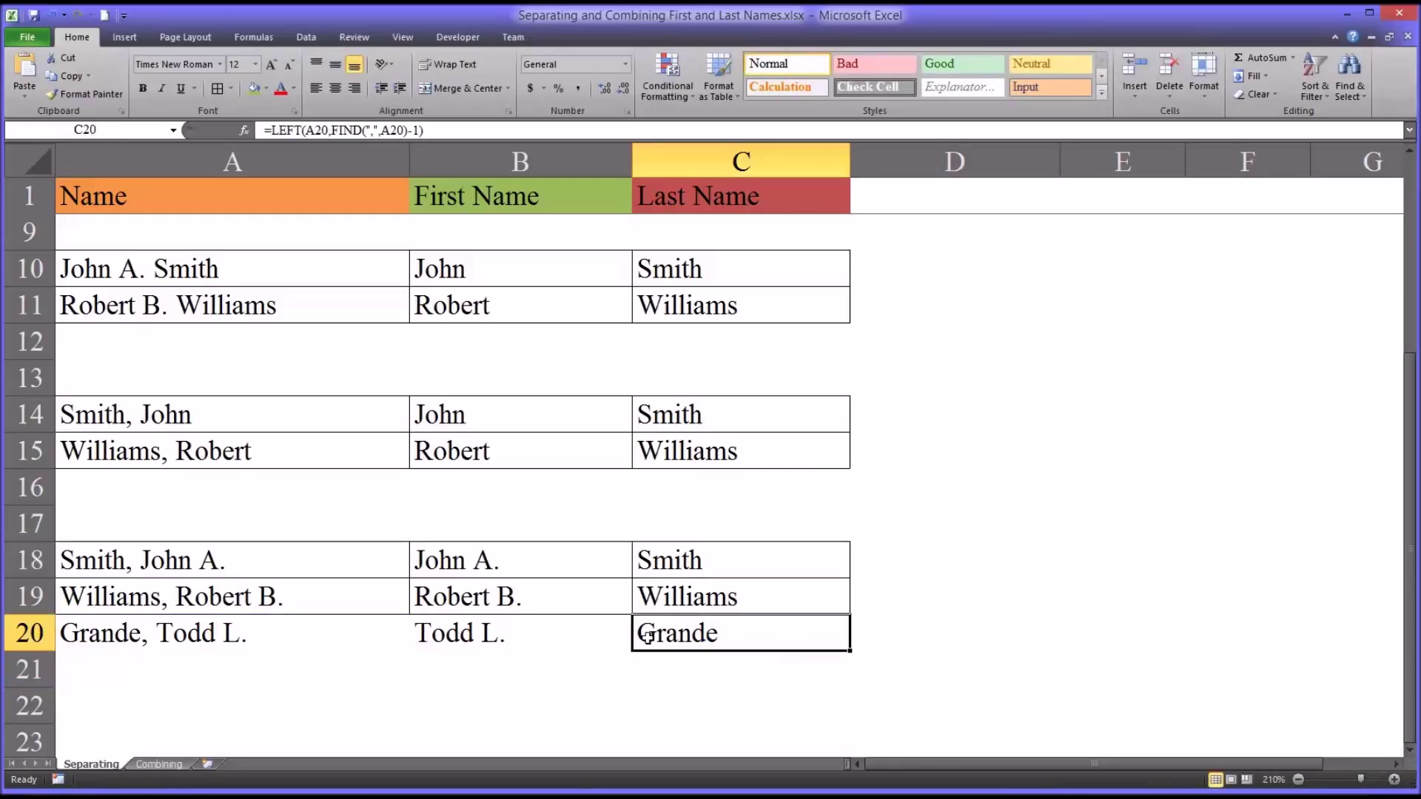
Check the name in A20 against its first- and last-name formulas in B20 and C20
left_click(211, 634)
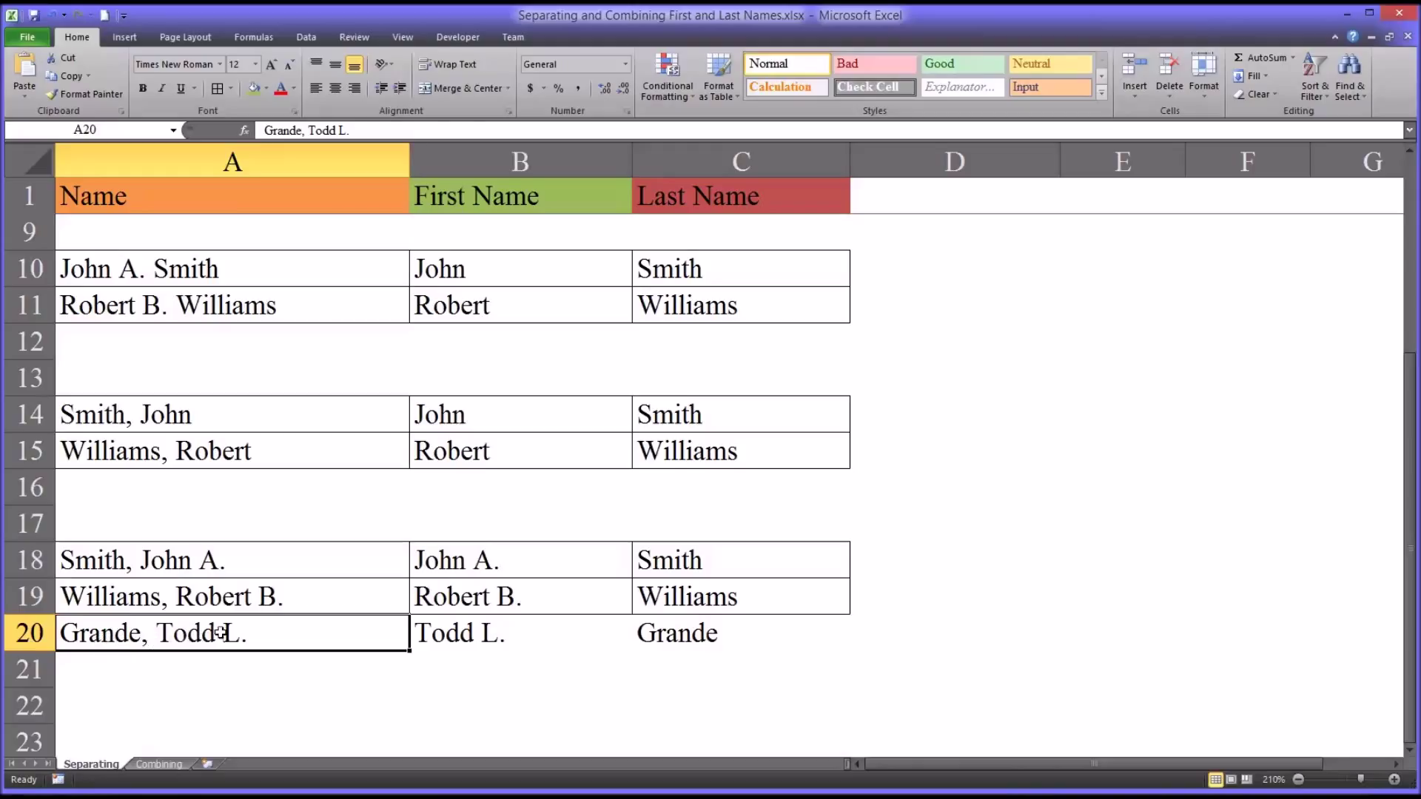
left_click(464, 643)
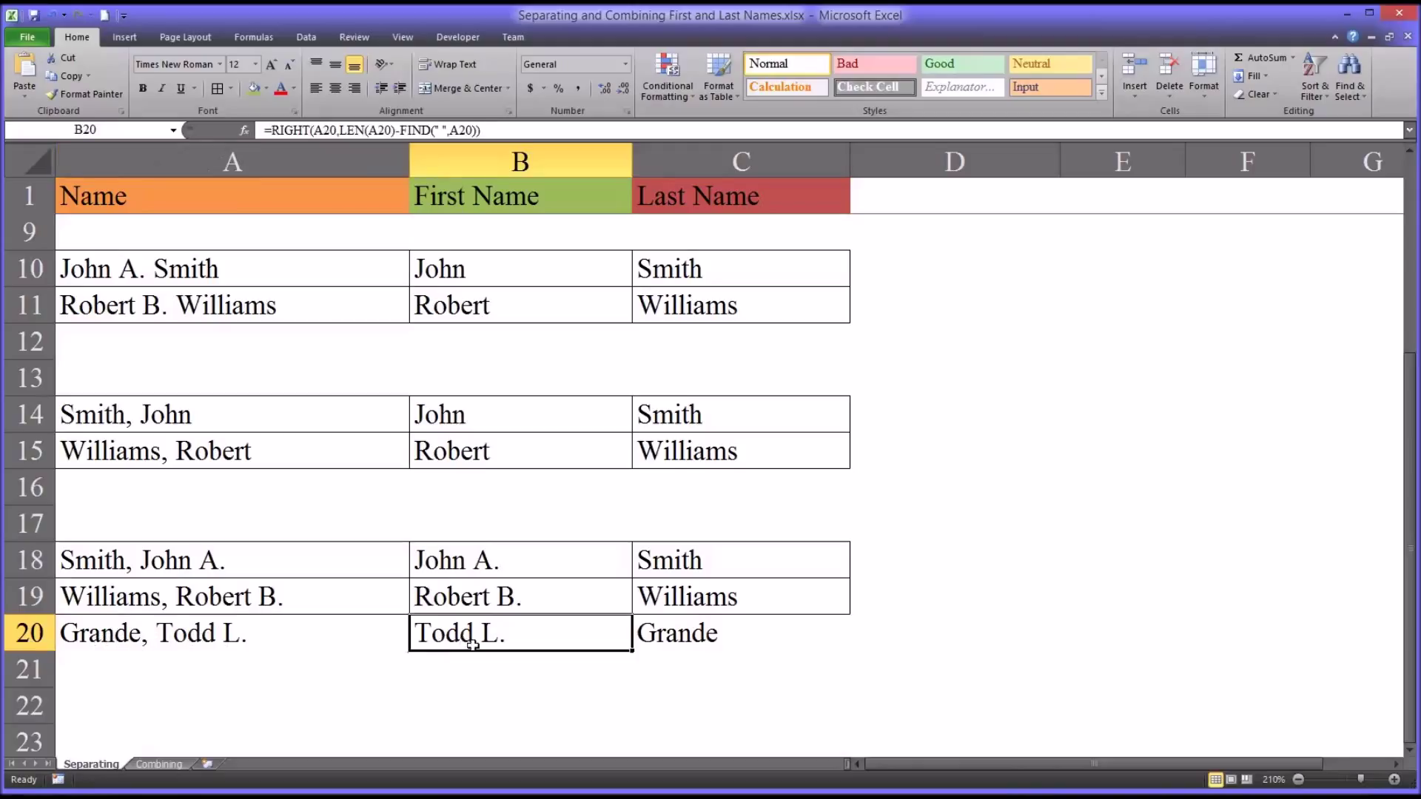
left_click(647, 646)
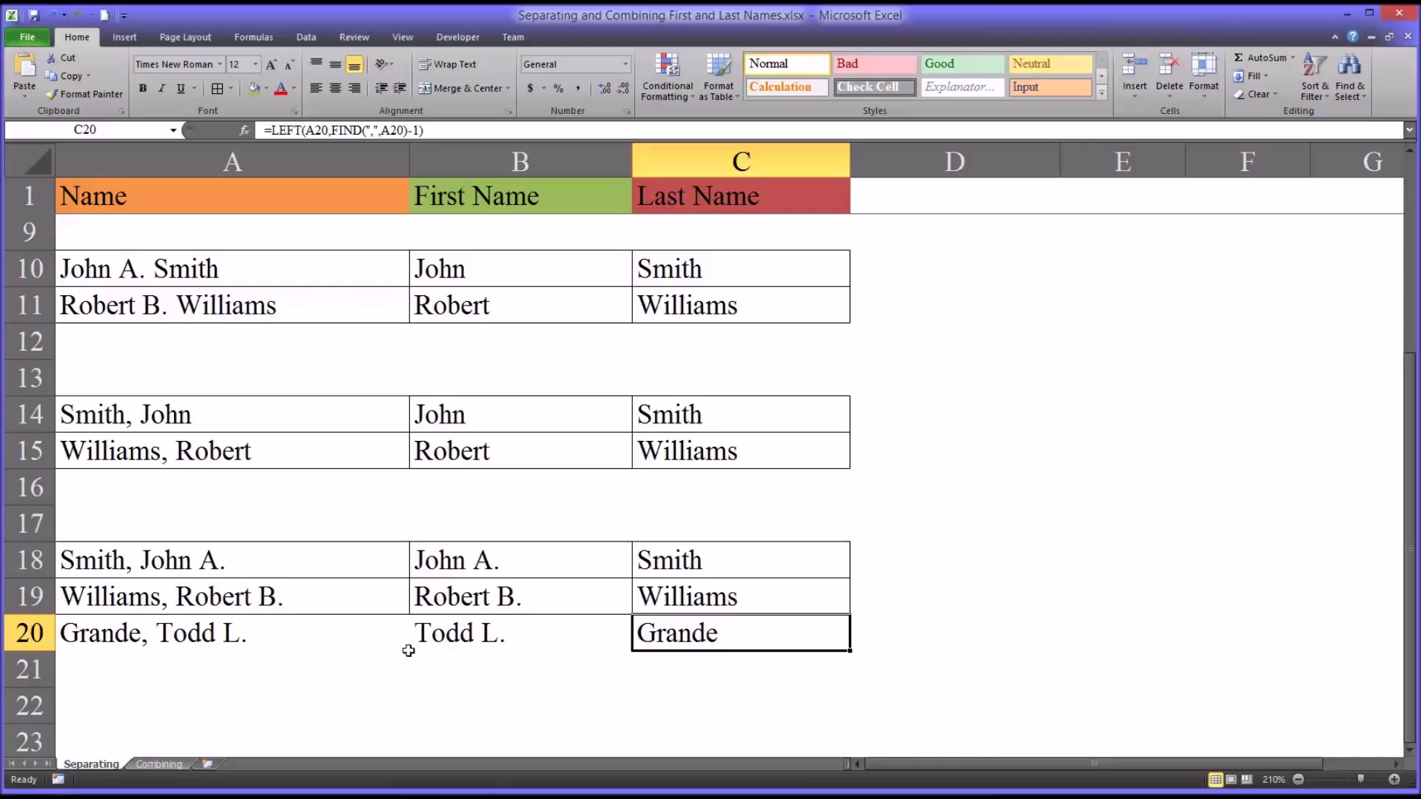
left_click(154, 636)
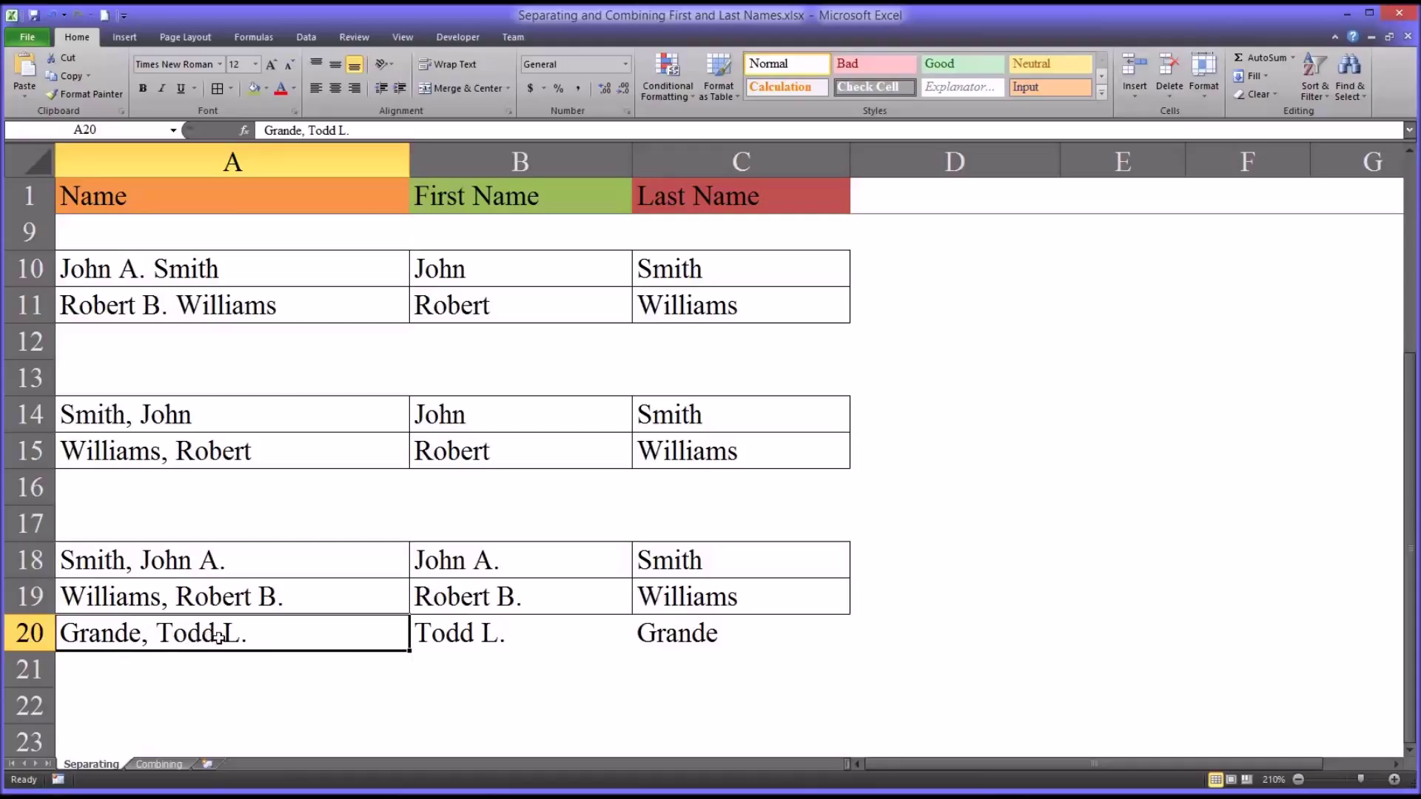
left_click(454, 635)
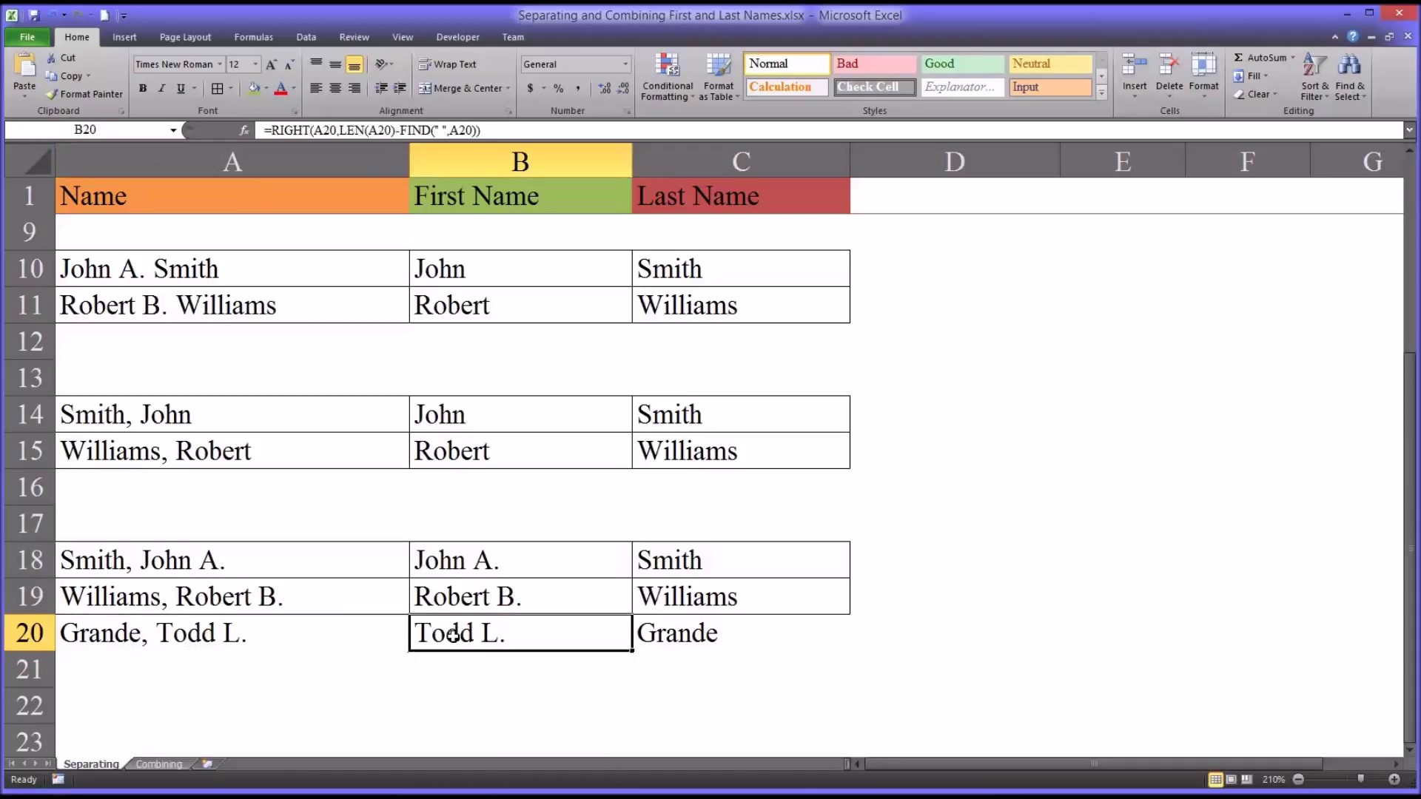
left_click(652, 638)
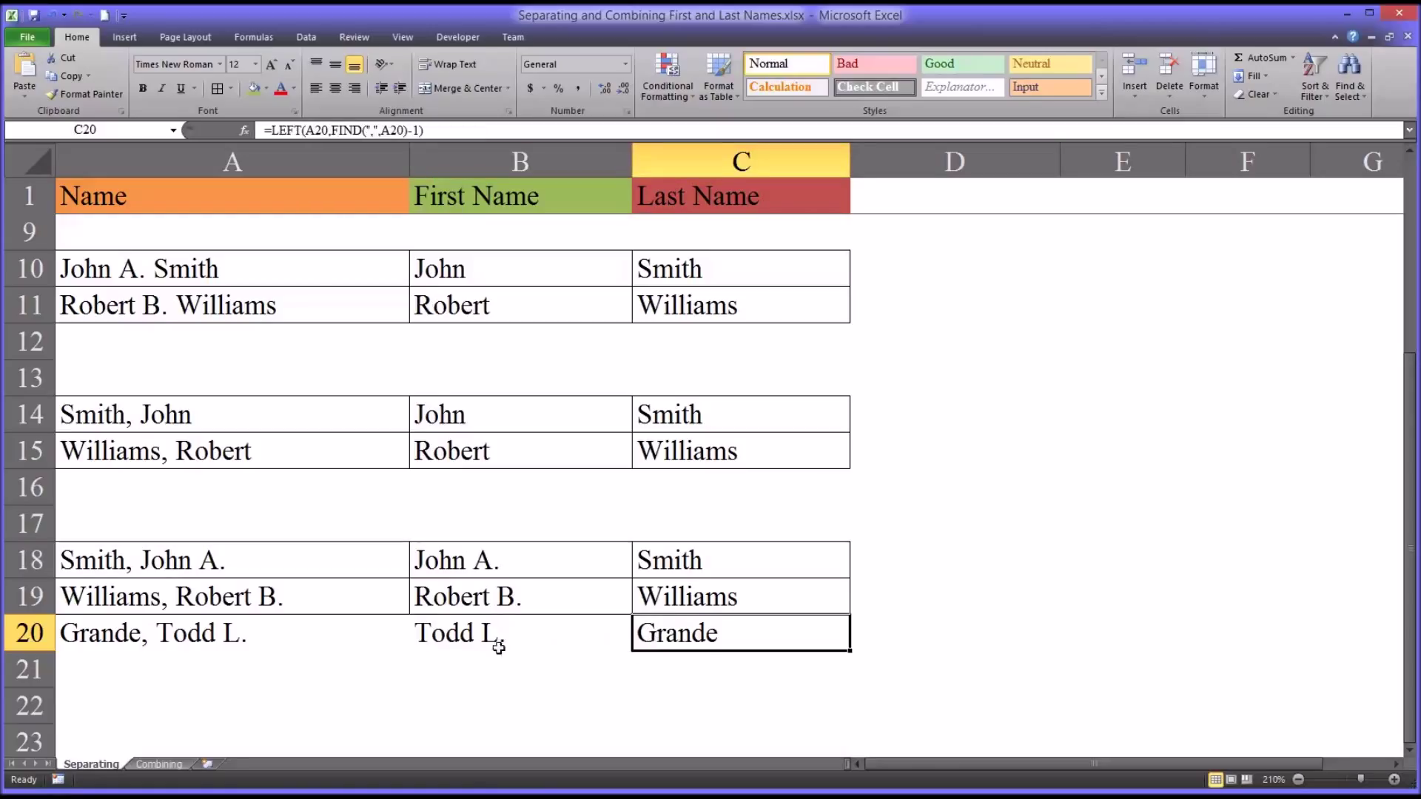
left_click(335, 641)
Fill A20, C20 and B20 down one row into A21, C21 and B21
left_click_drag(411, 652, 400, 669)
left_click(760, 644)
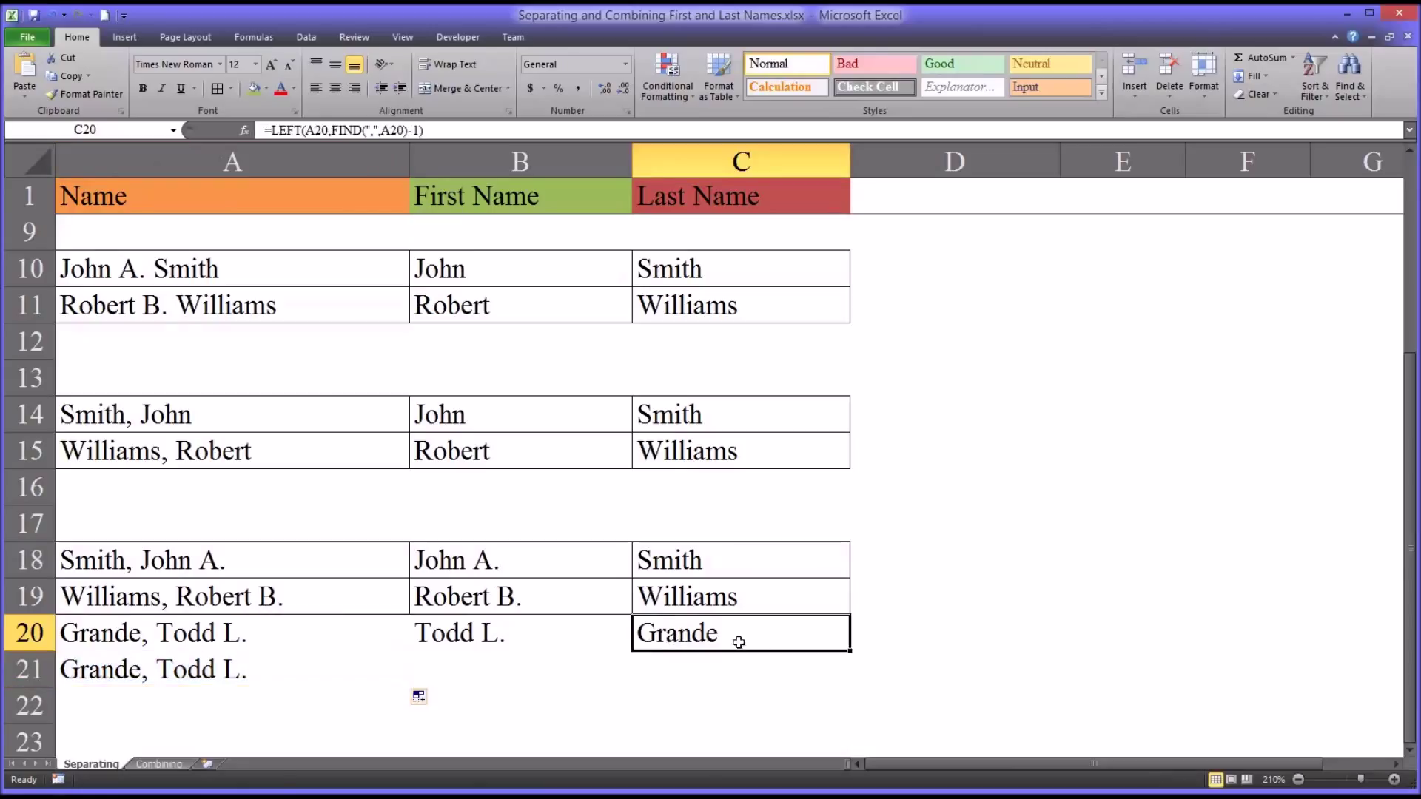
left_click_drag(850, 651, 831, 669)
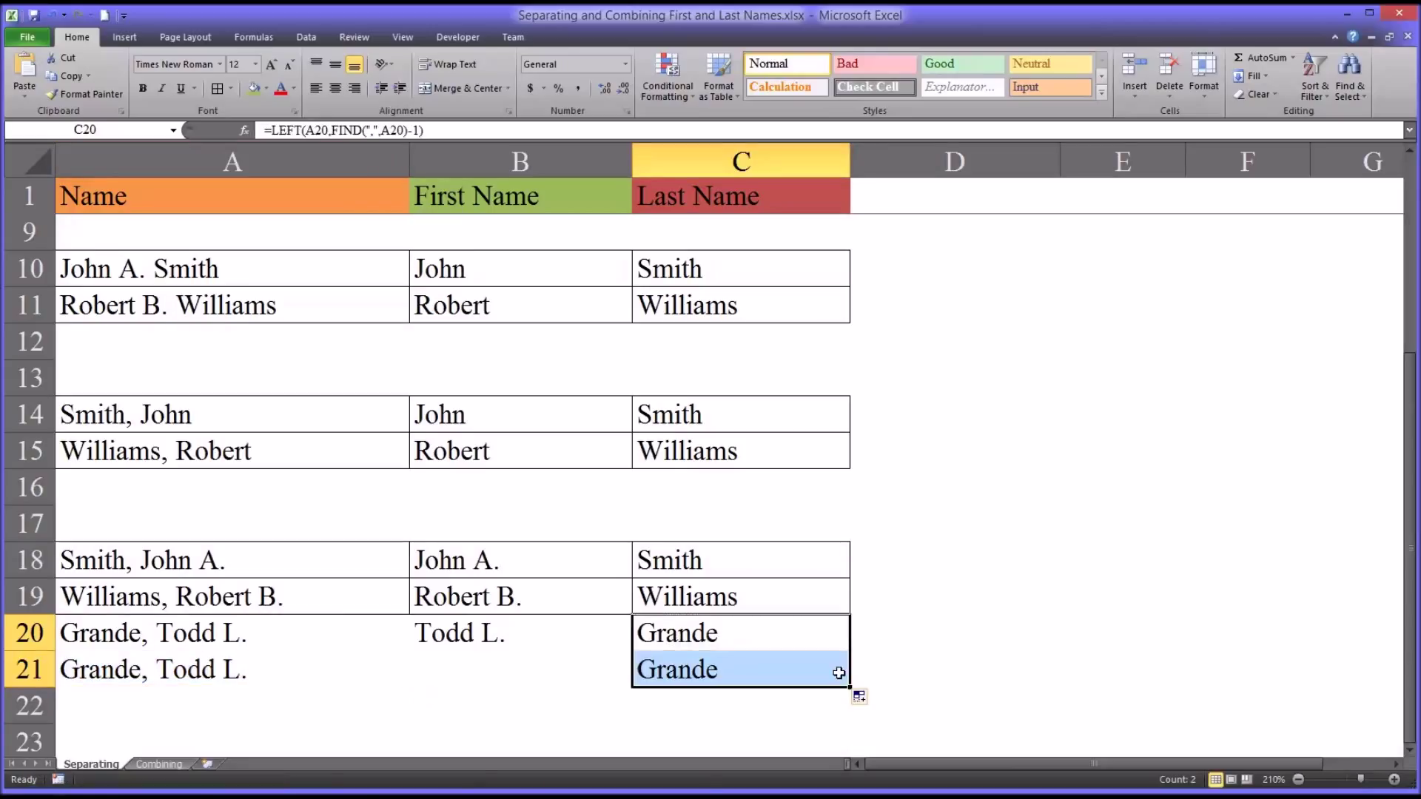
left_click(516, 641)
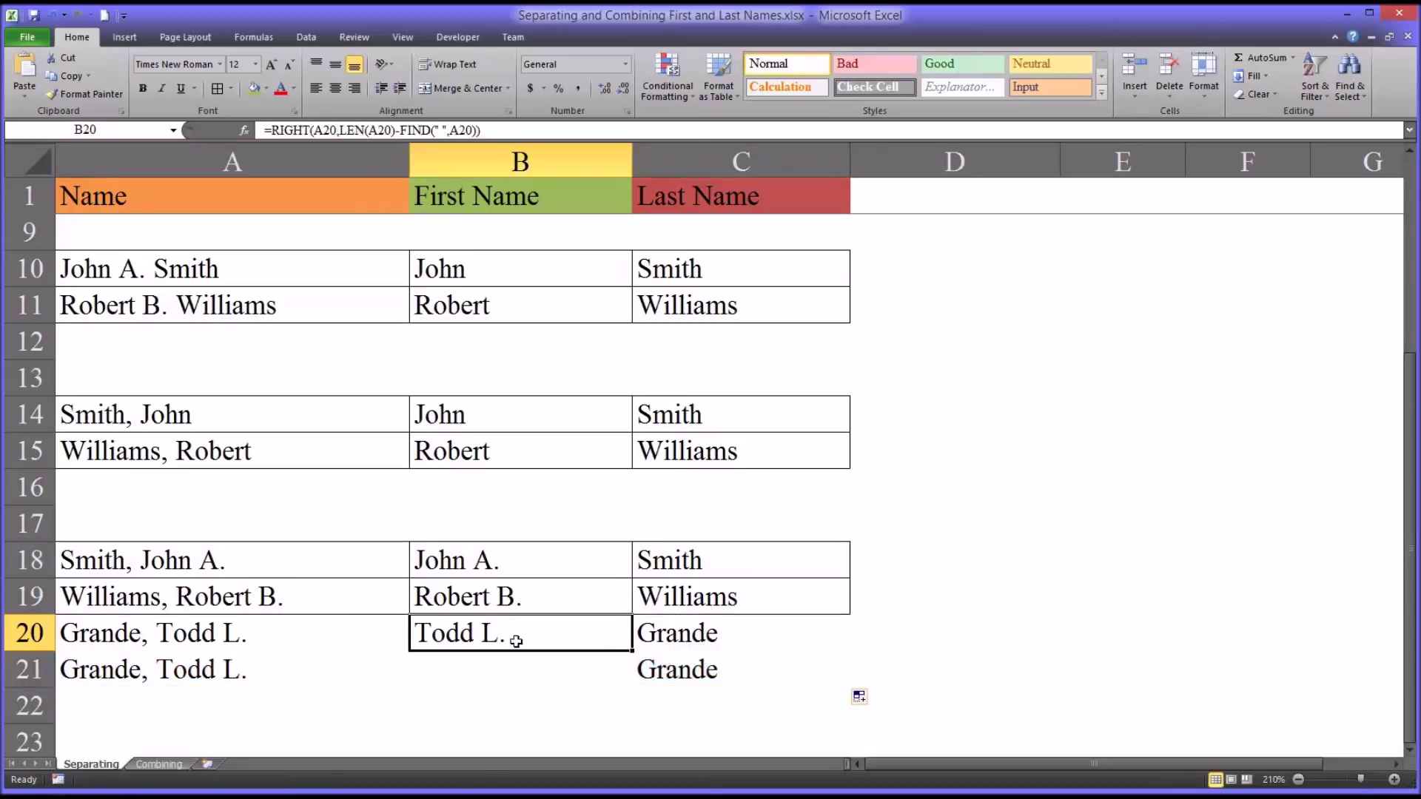
left_click_drag(633, 652, 633, 654)
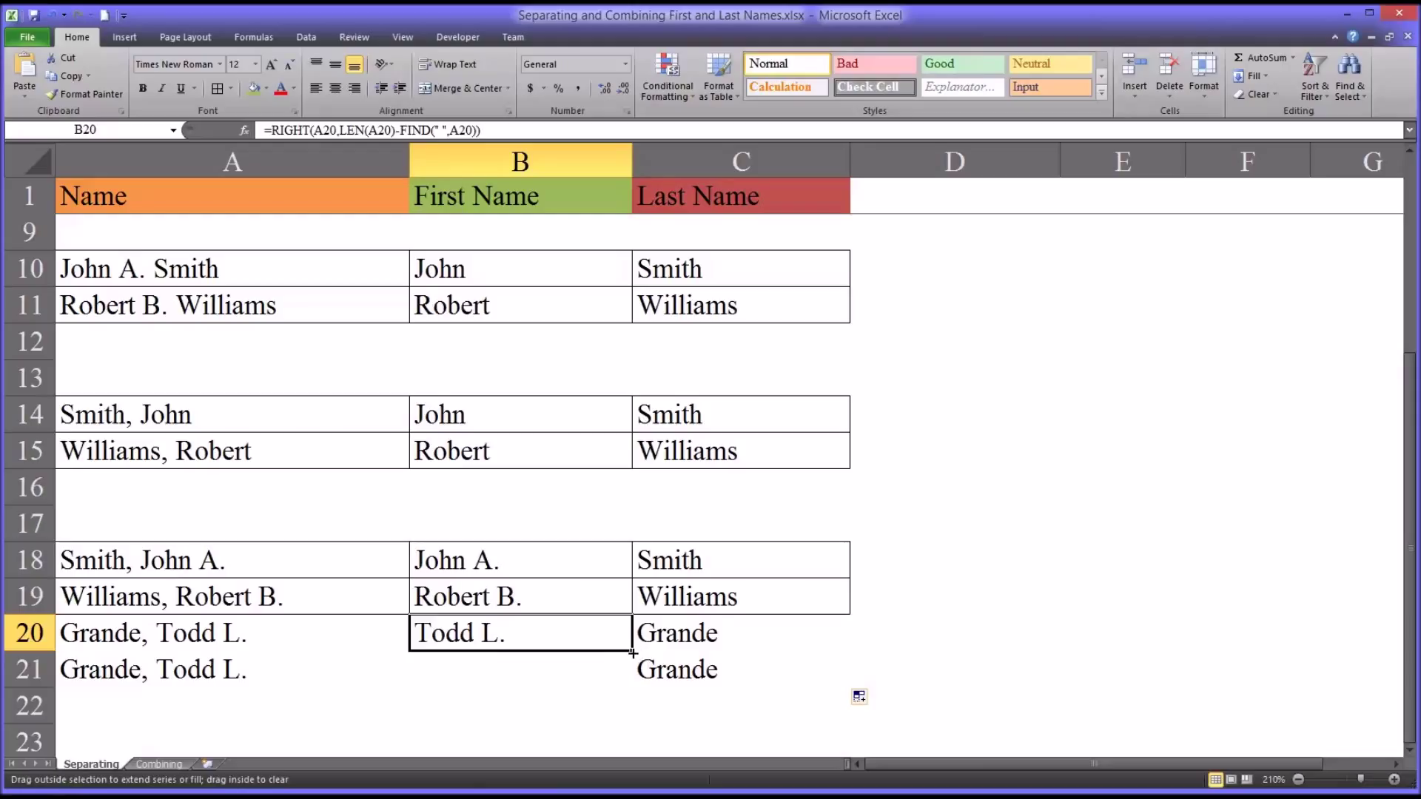
left_click_drag(626, 669, 619, 675)
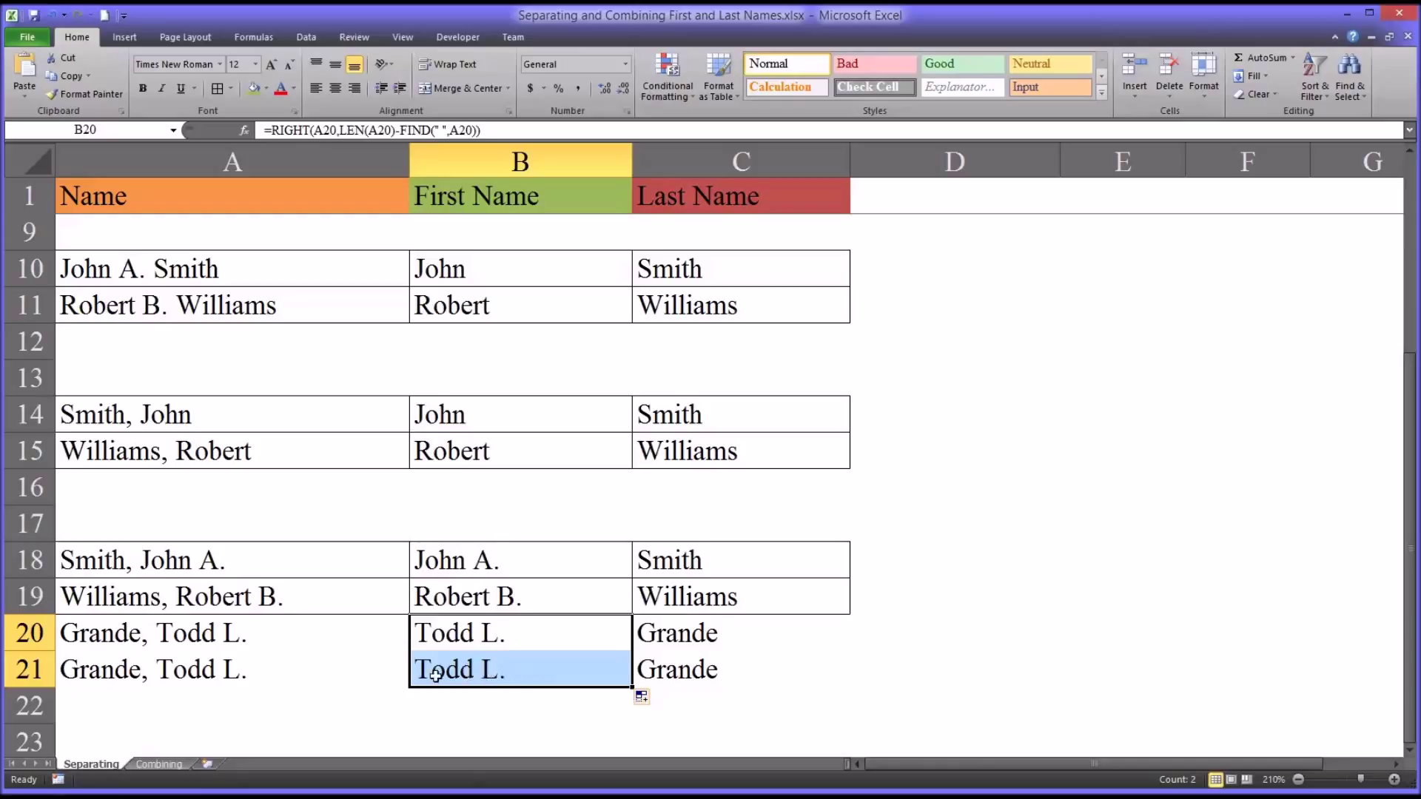
left_click(493, 677)
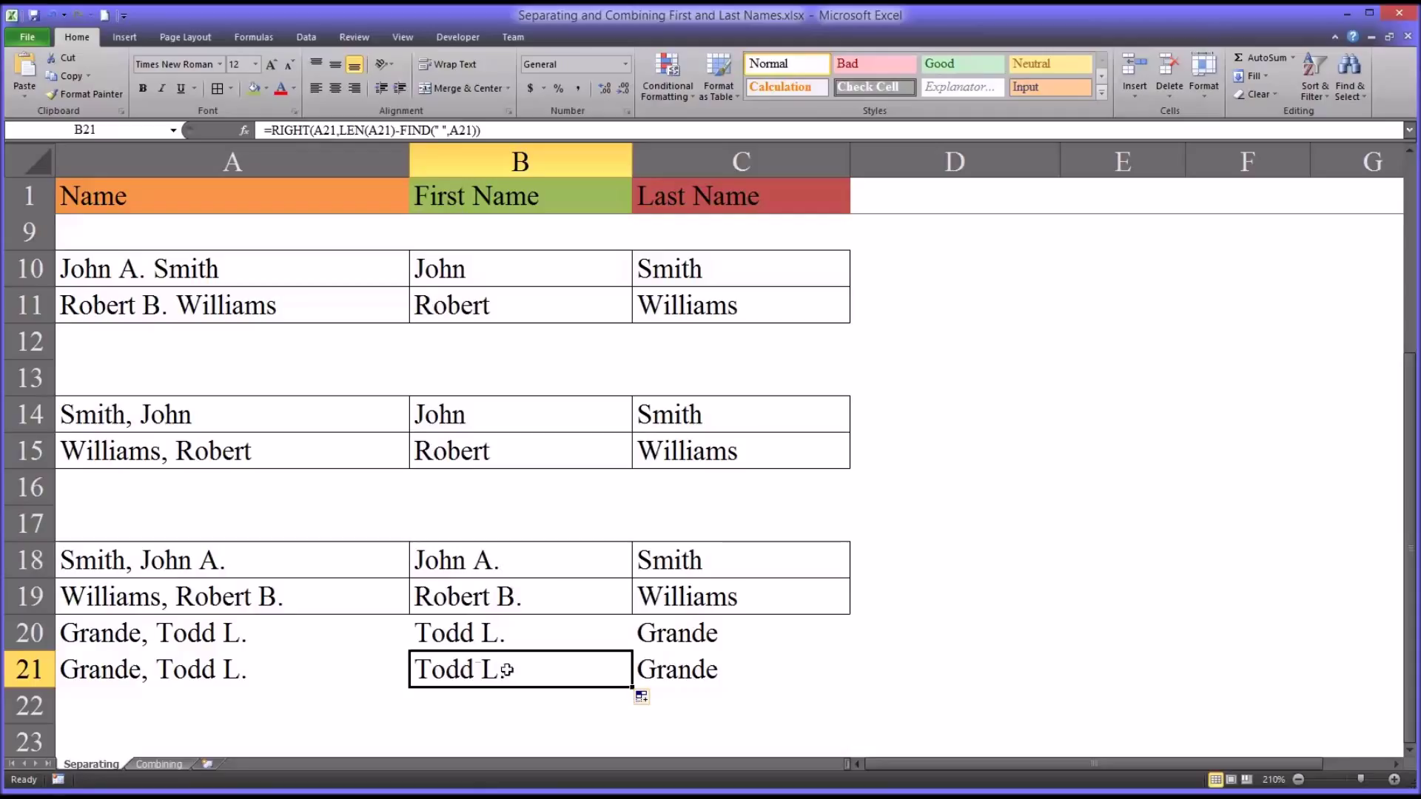
left_click(274, 130)
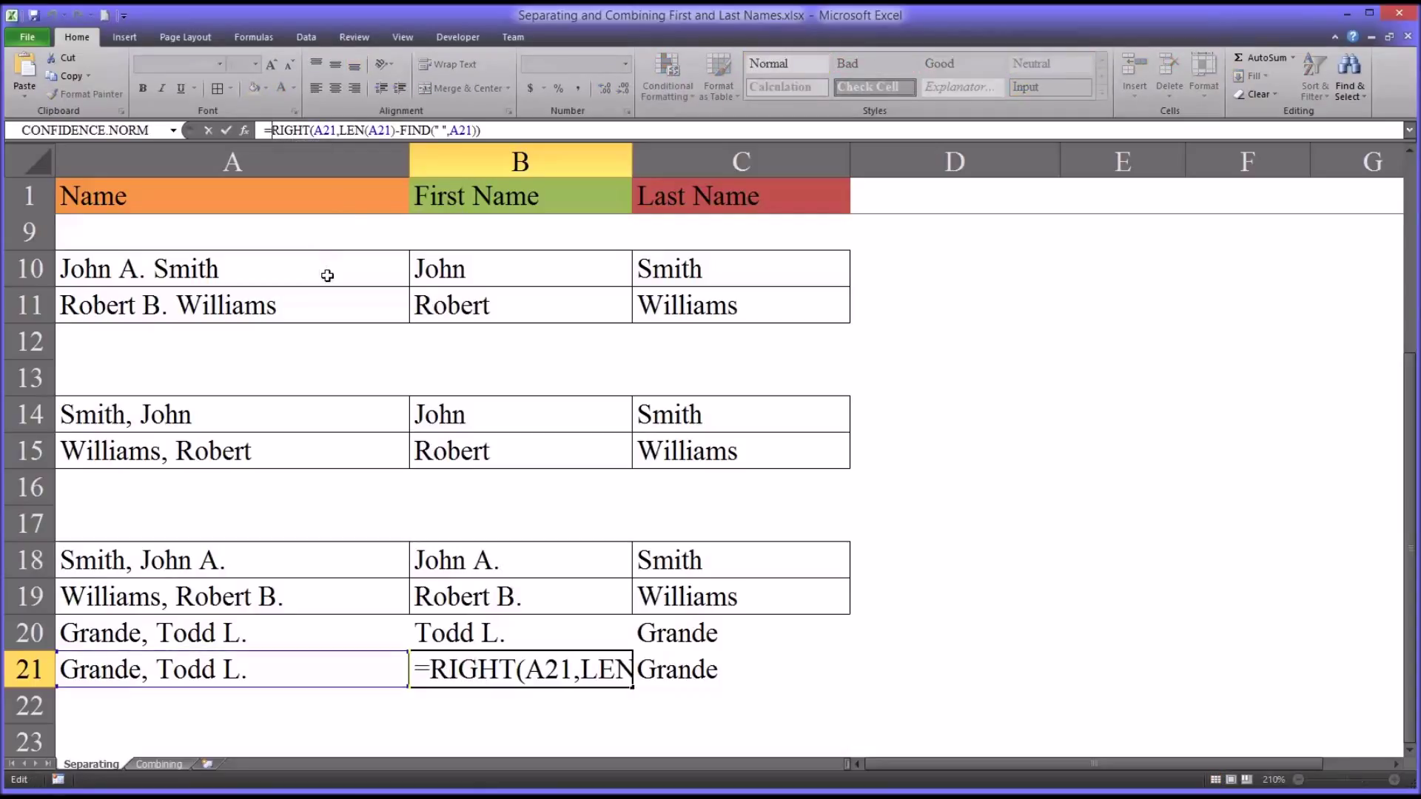
Wrap B21's formula as LEFT(RIGHT(...),FIND(" ",RIGHT(A21,LEN(A21)-FIND(" ",A21)))) to return only Todd
type("left")
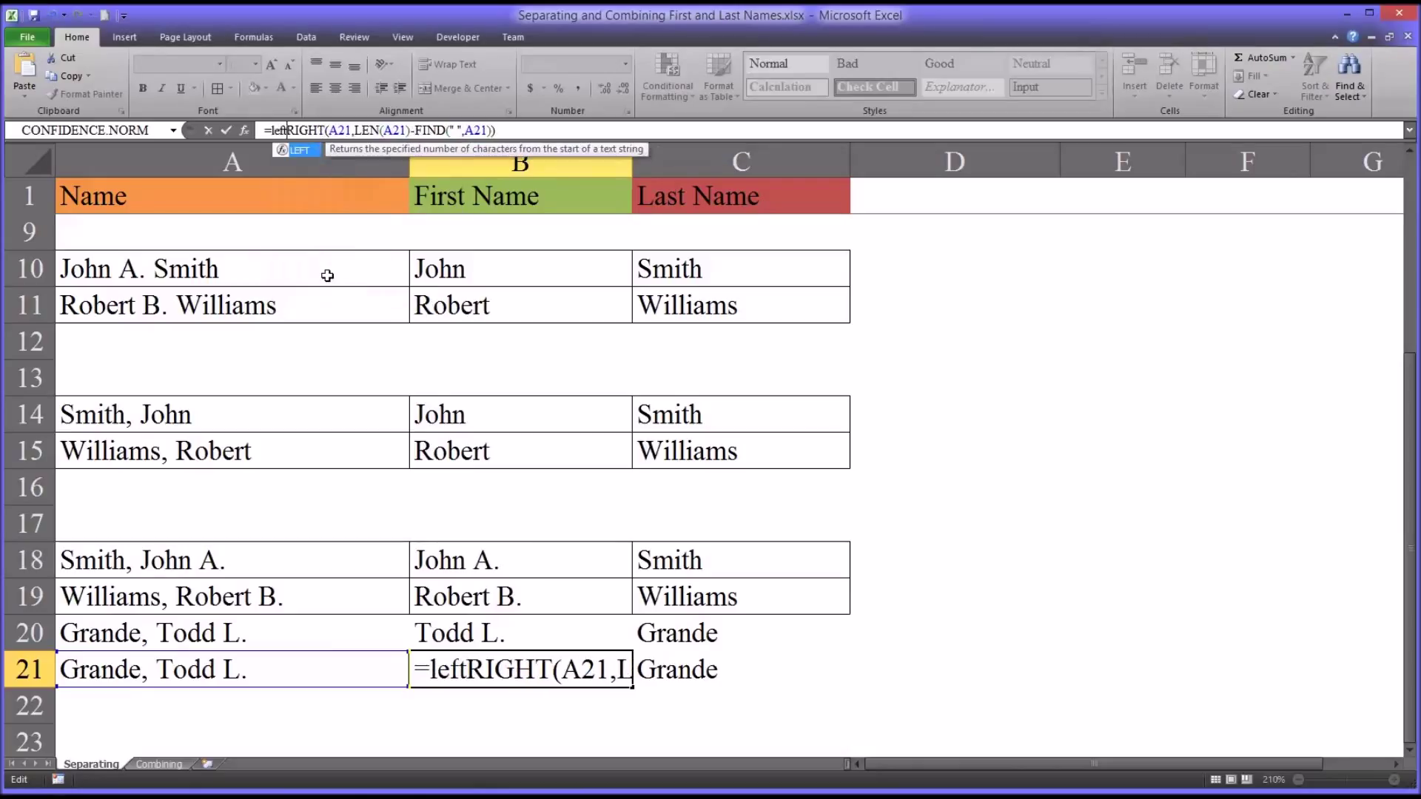
type("(")
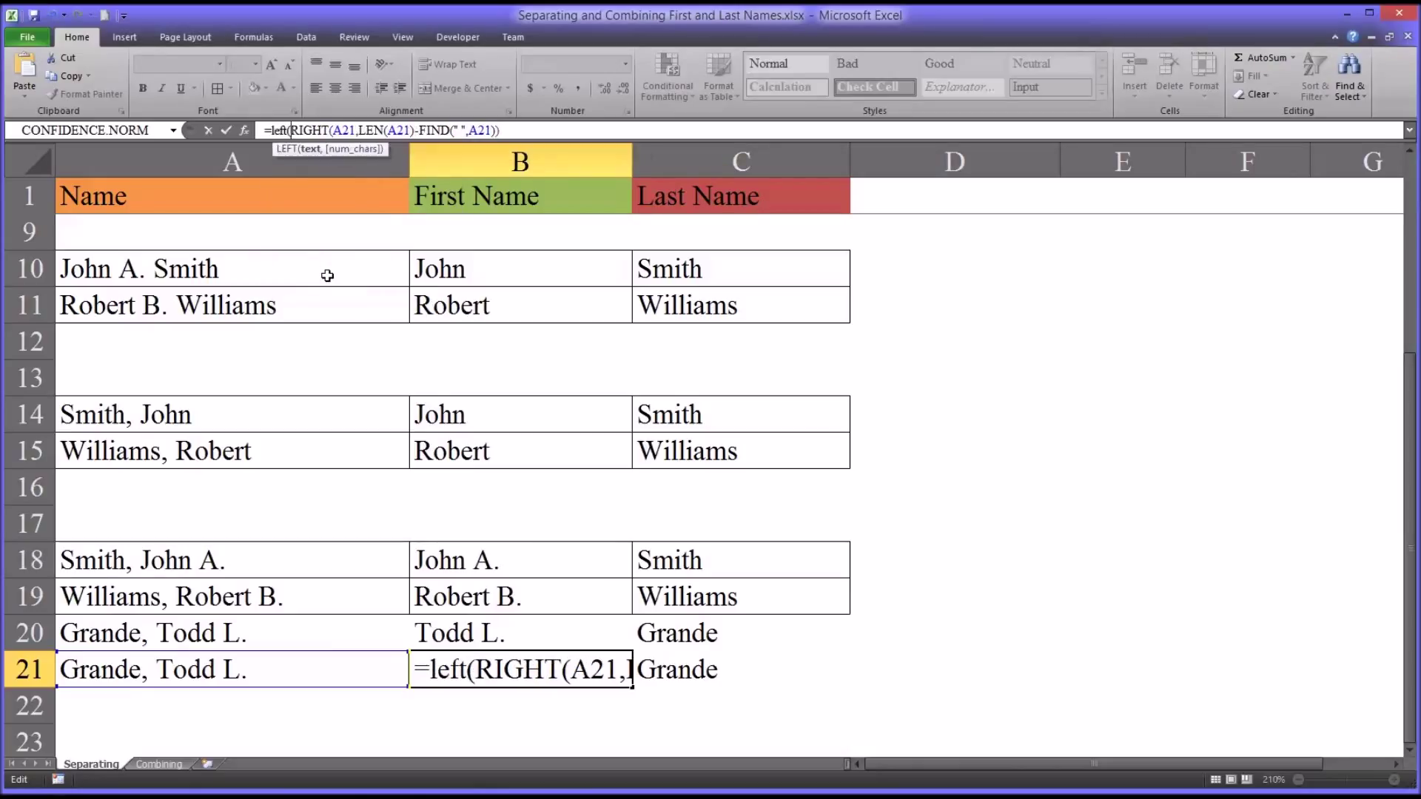
left_click(509, 132)
type(",")
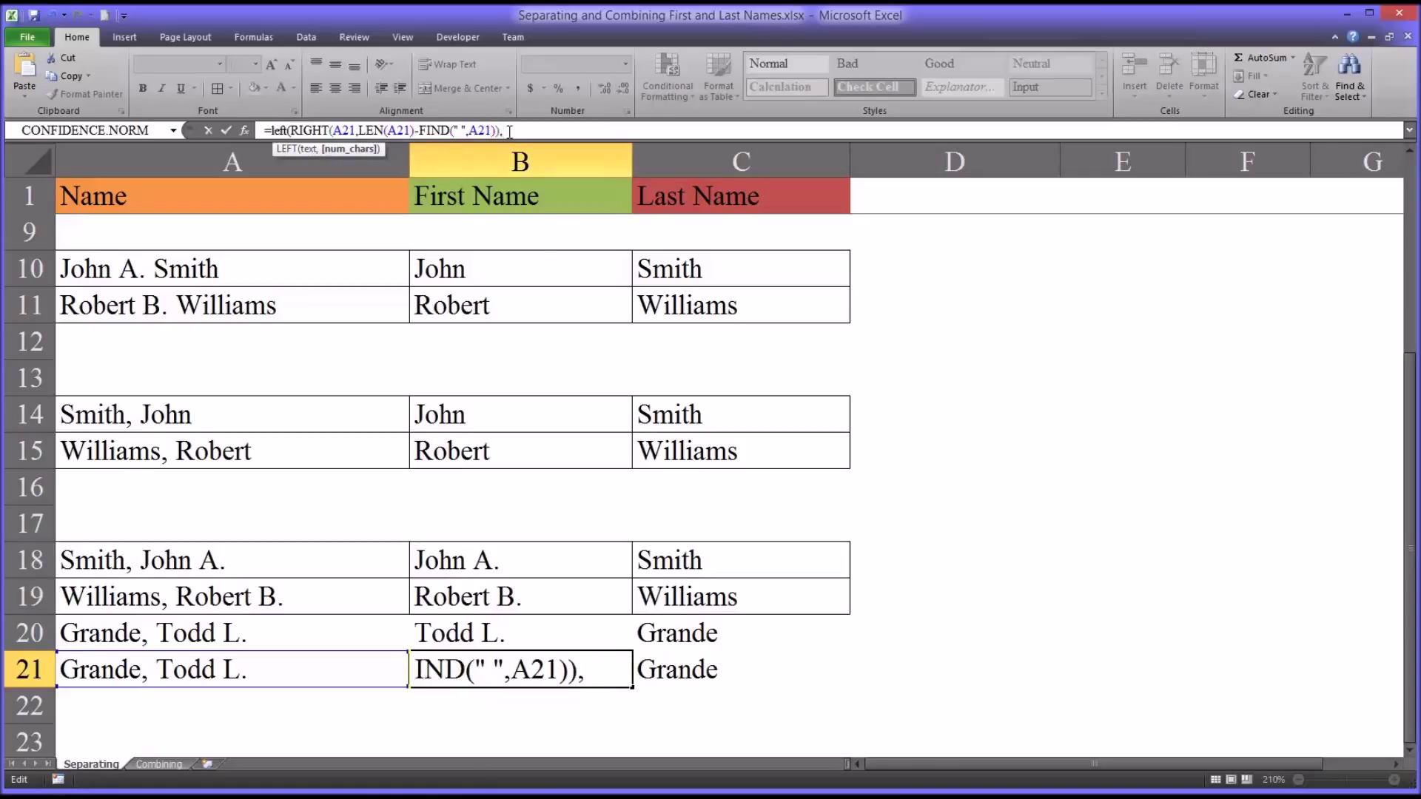
type("find")
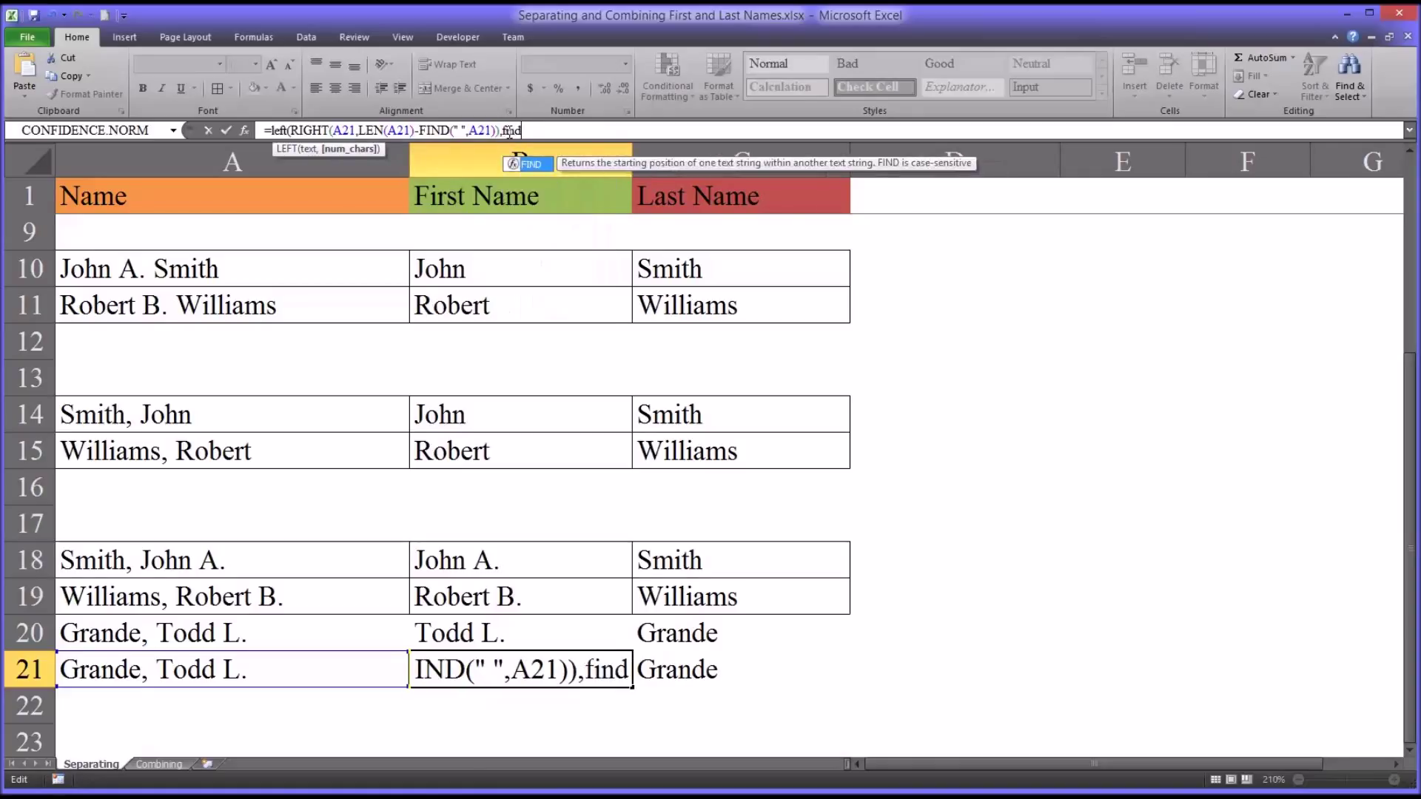
type("(")
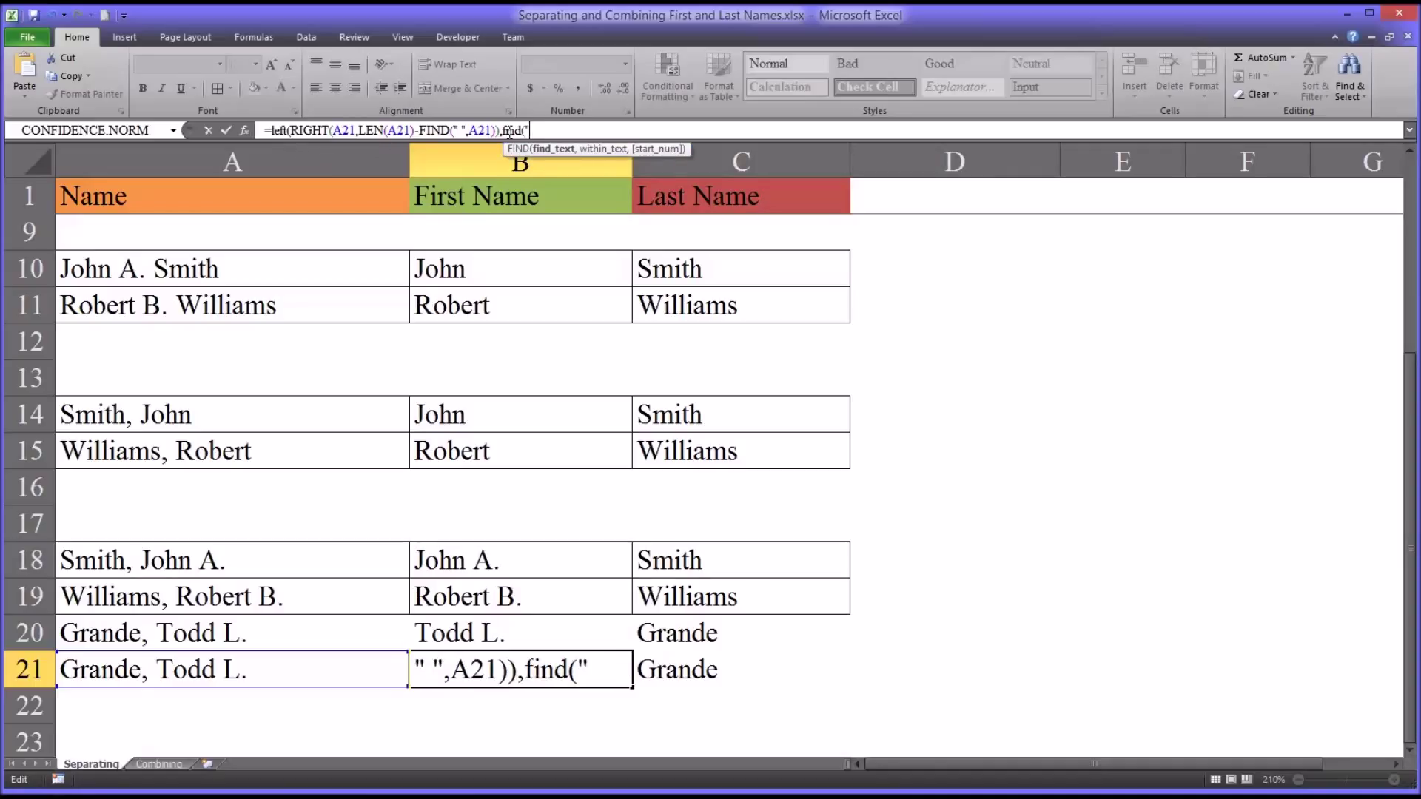
type("\" \",")
left_click_drag(292, 129, 494, 130)
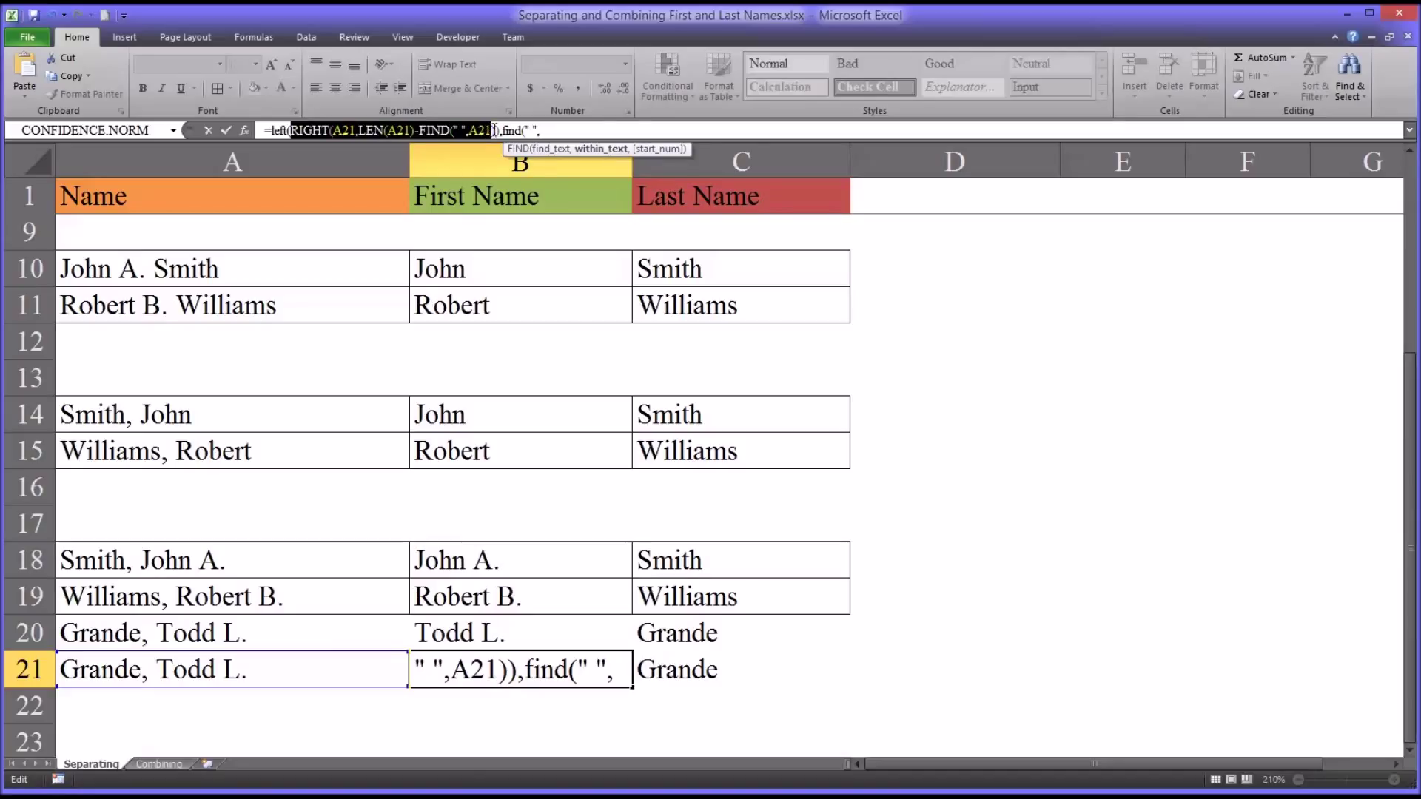
left_click_drag(496, 131, 491, 131)
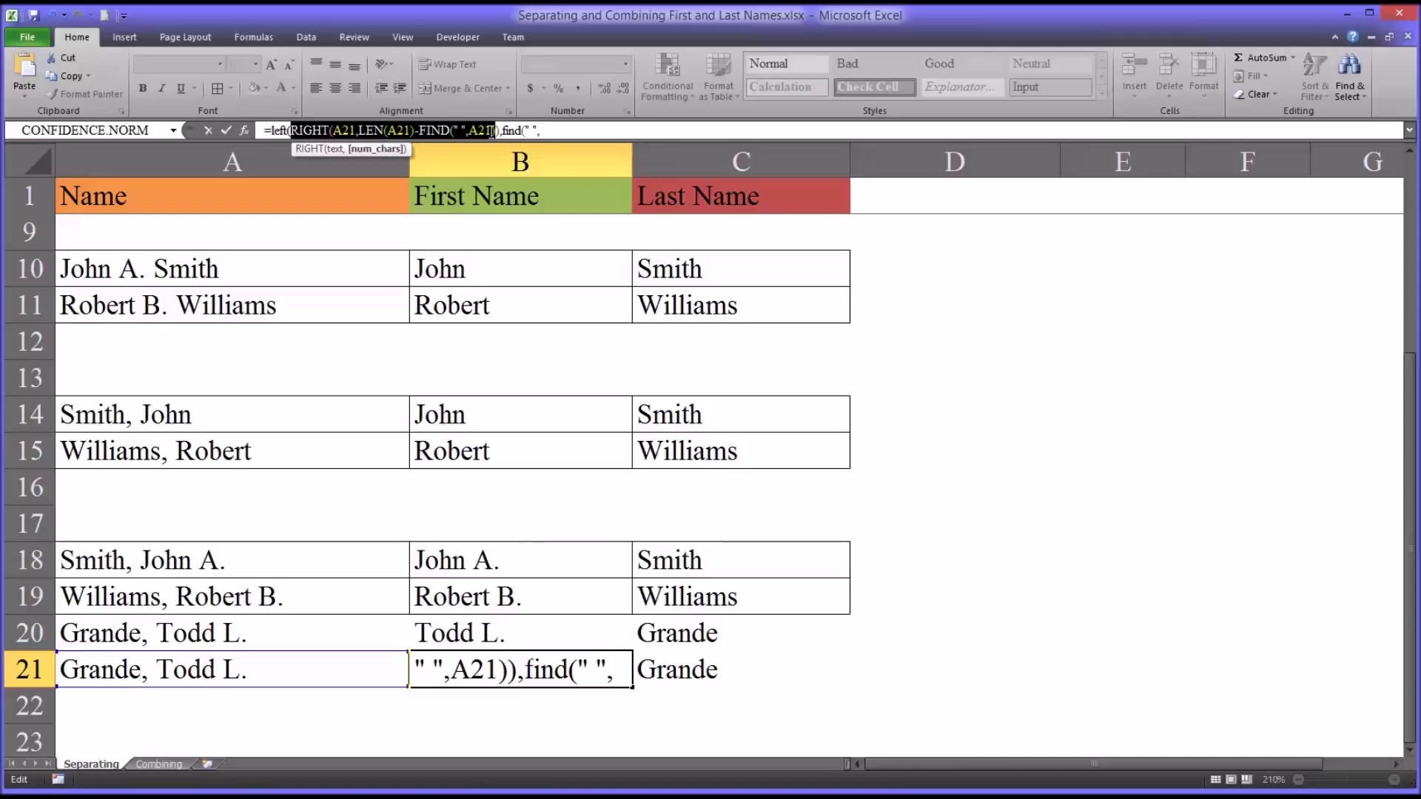
key("ctrl+c")
left_click(554, 131)
key("ctrl+v")
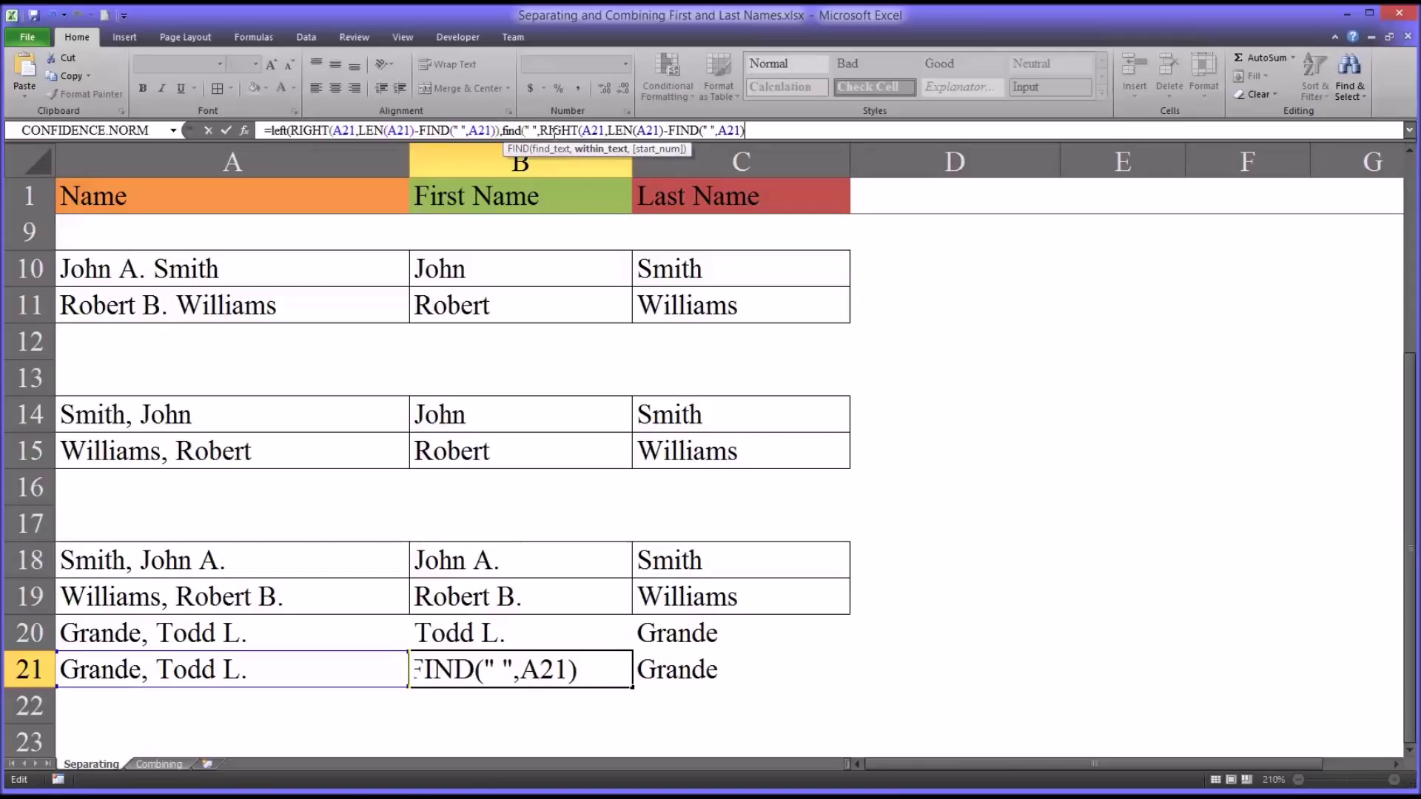
type(")))")
key("Return")
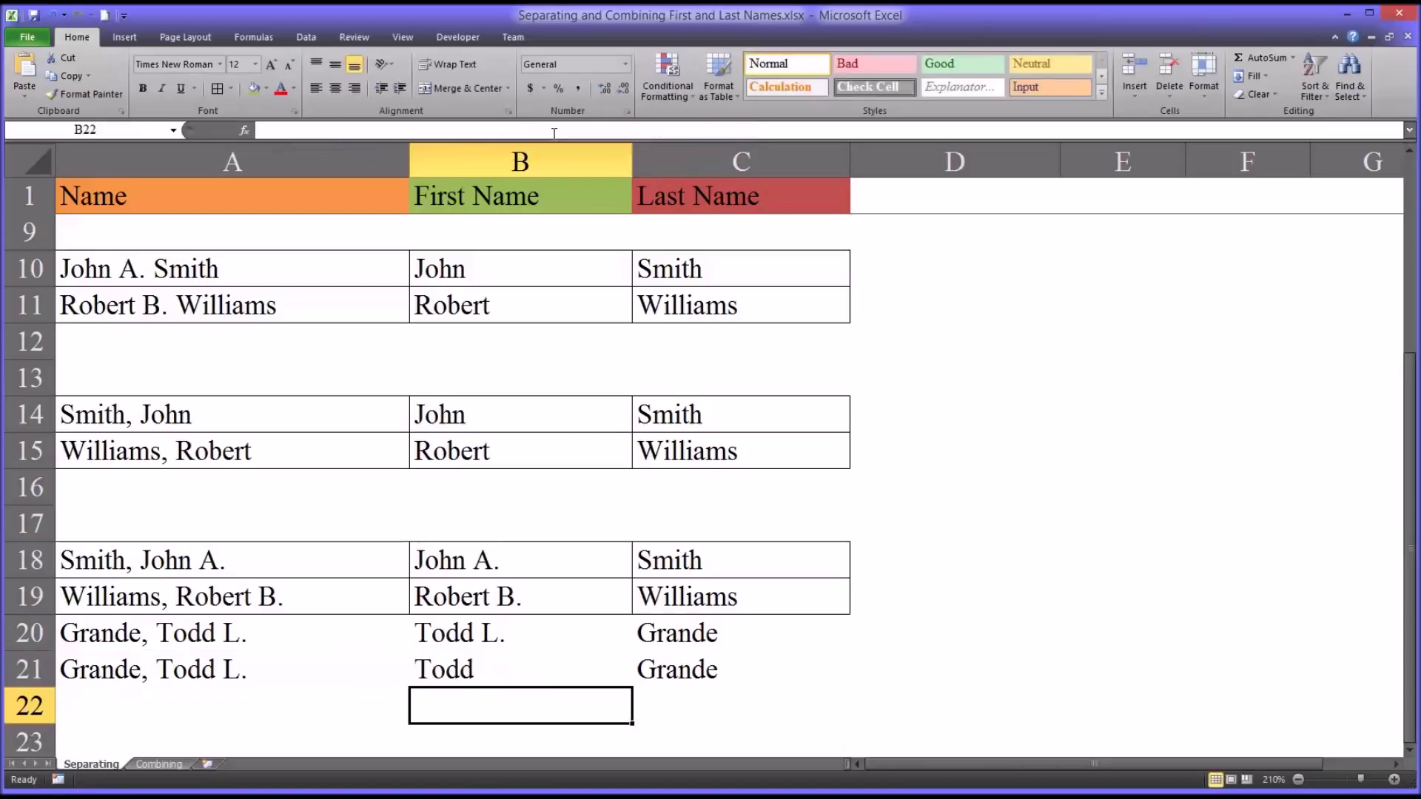
Check the row 21 formulas, then clear the contents of A20:C21
left_click(482, 669)
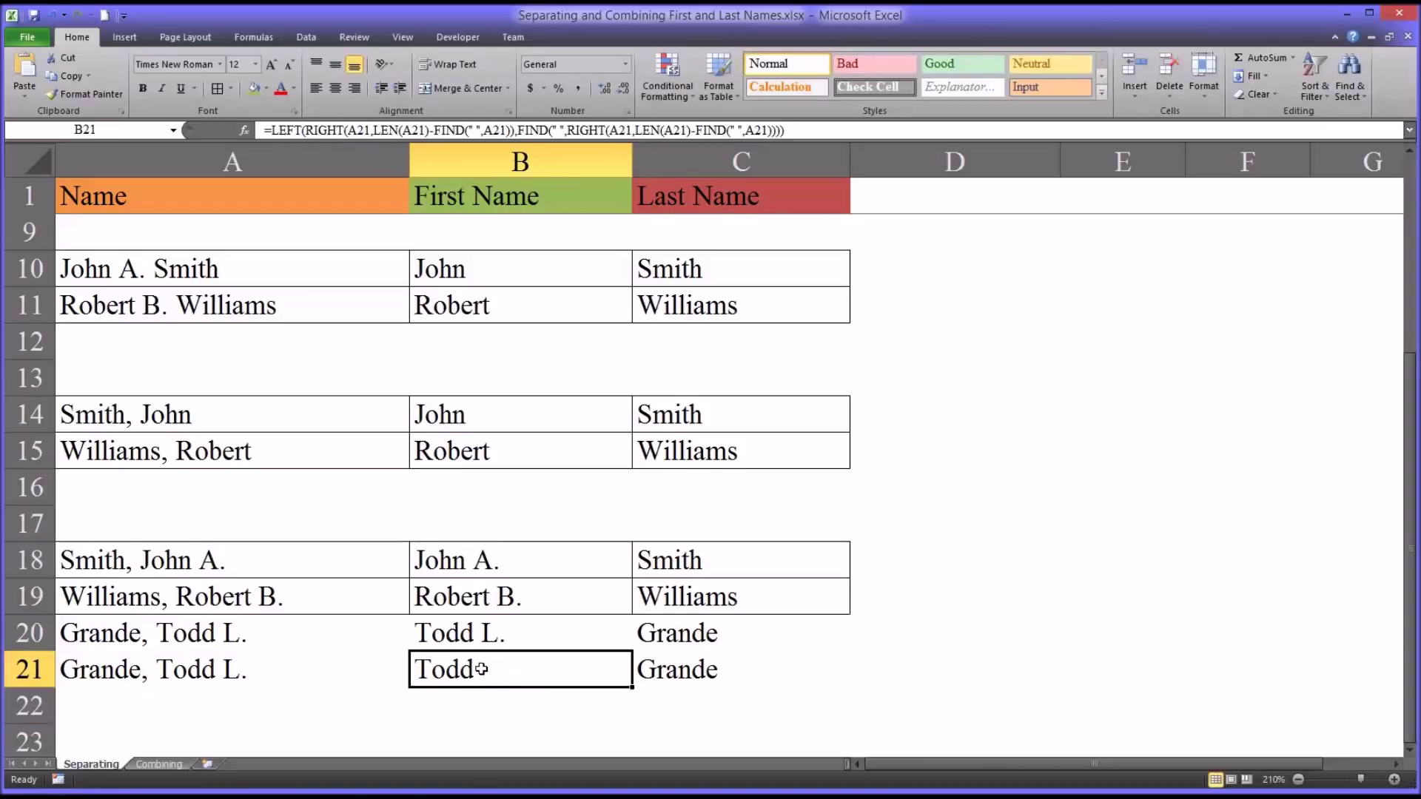
left_click(147, 672)
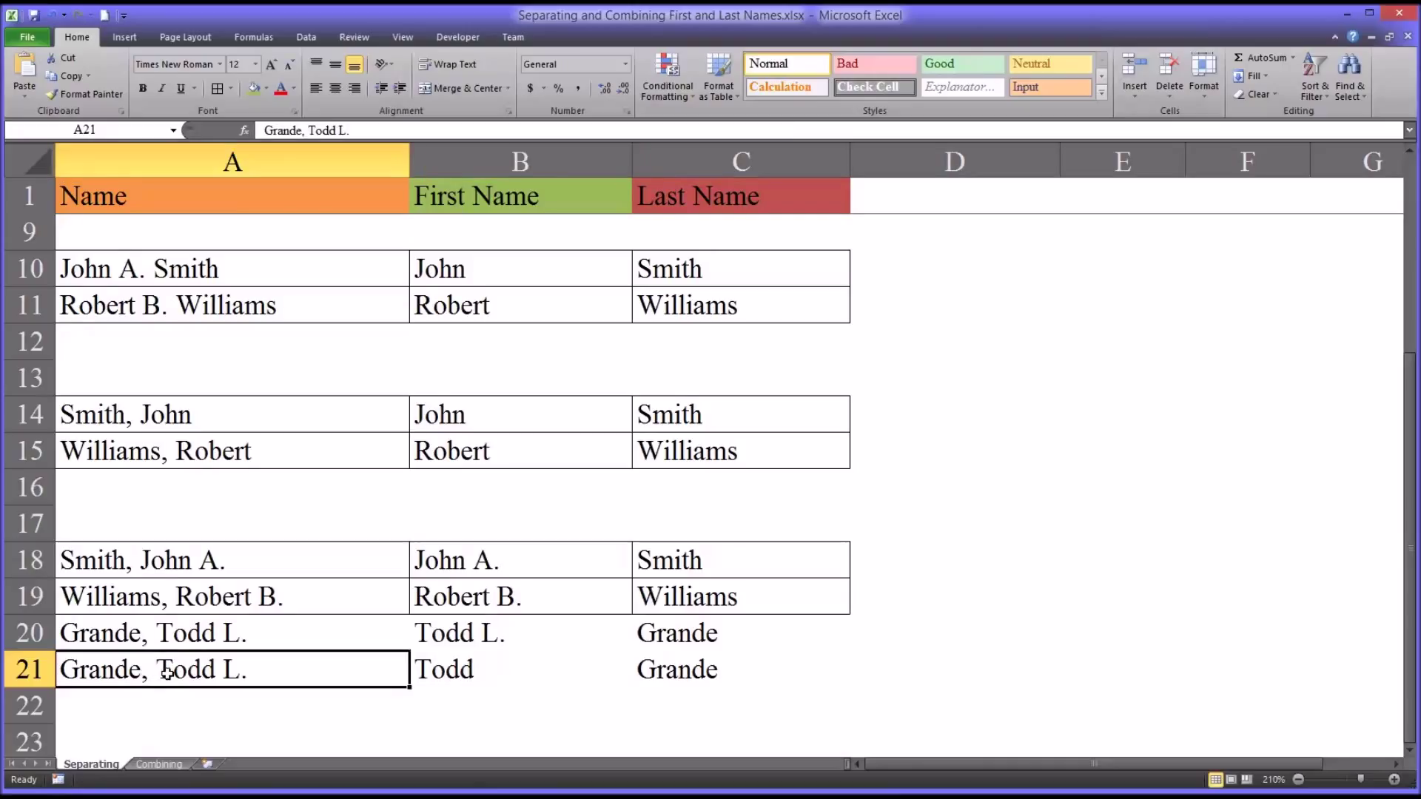
left_click(438, 671)
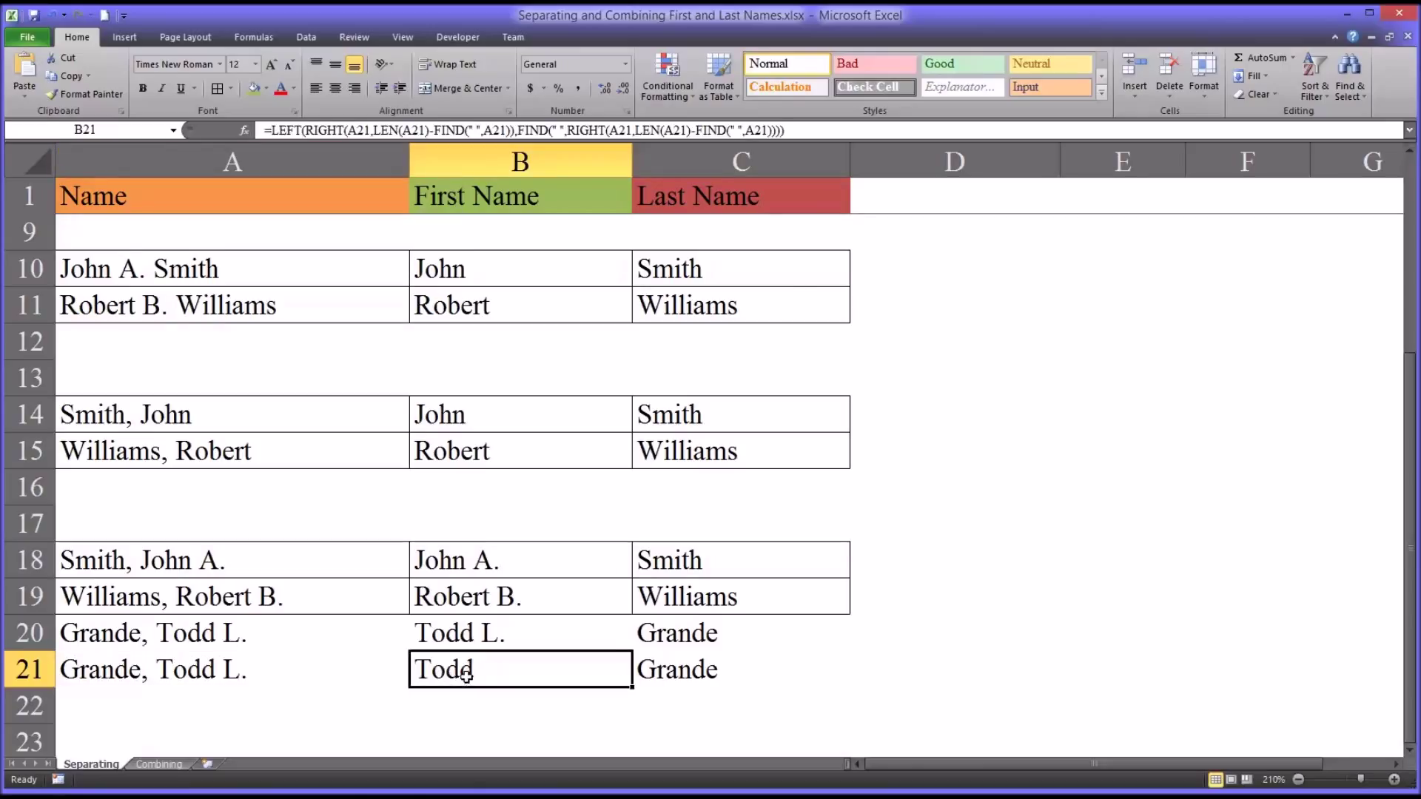
left_click(675, 678)
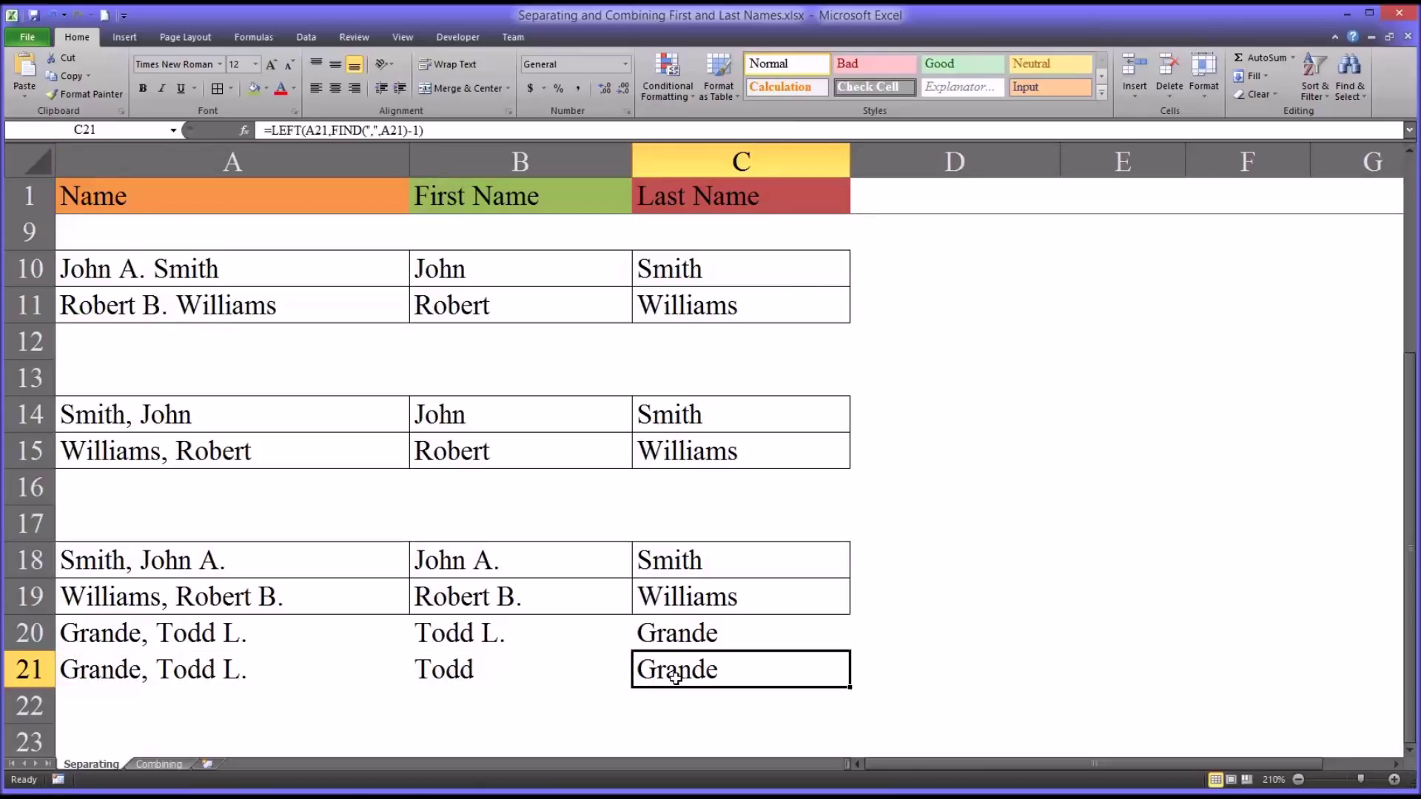
left_click_drag(675, 635, 275, 671)
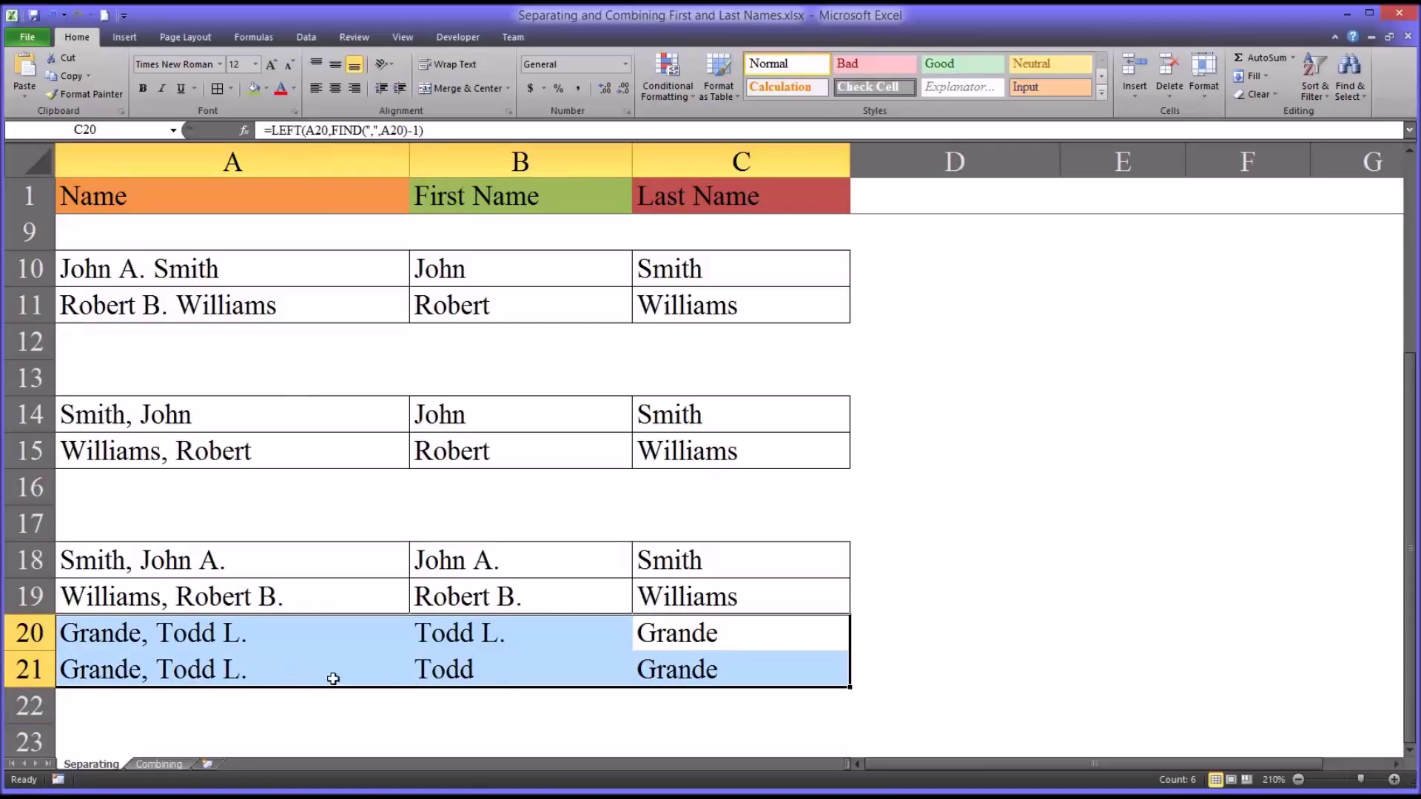
key("Delete")
left_click(765, 643)
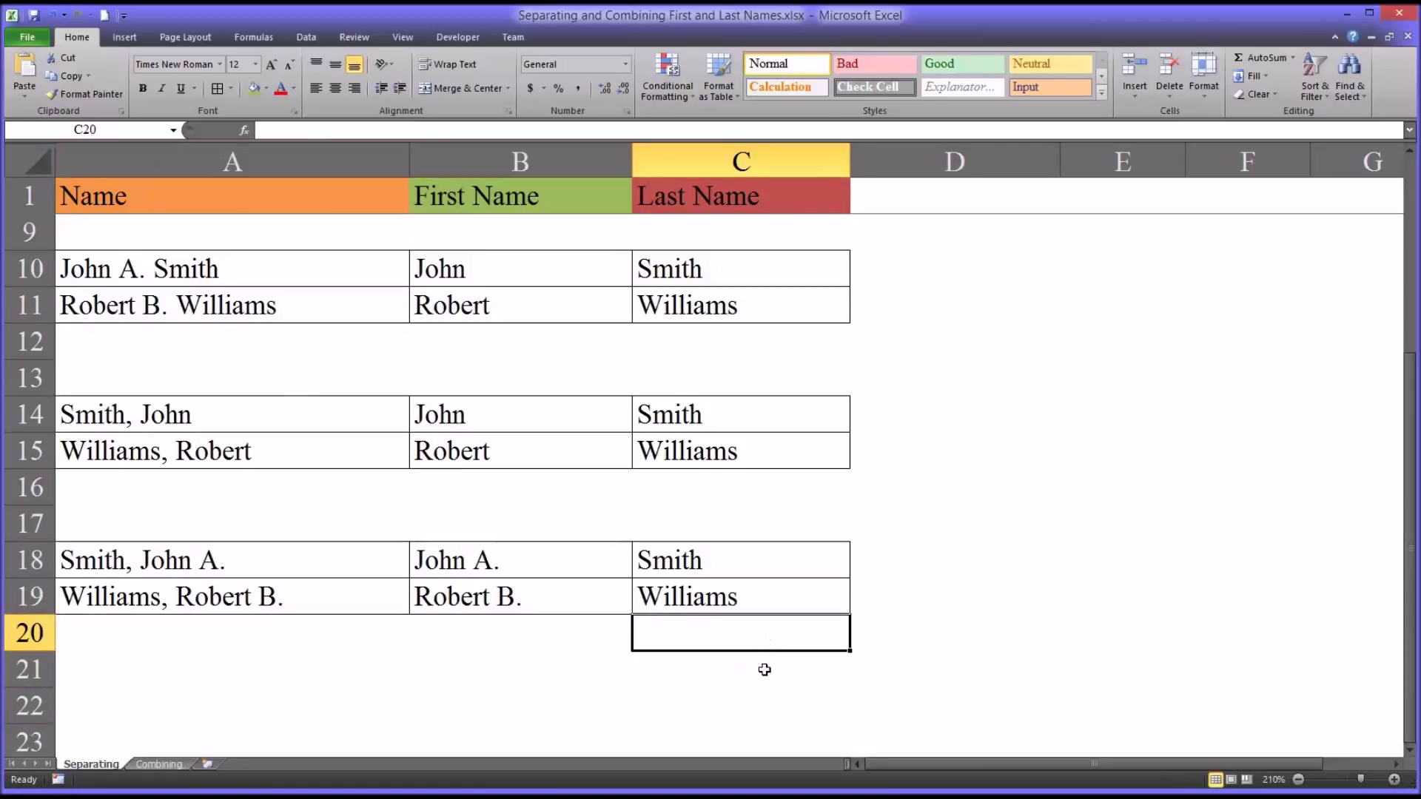